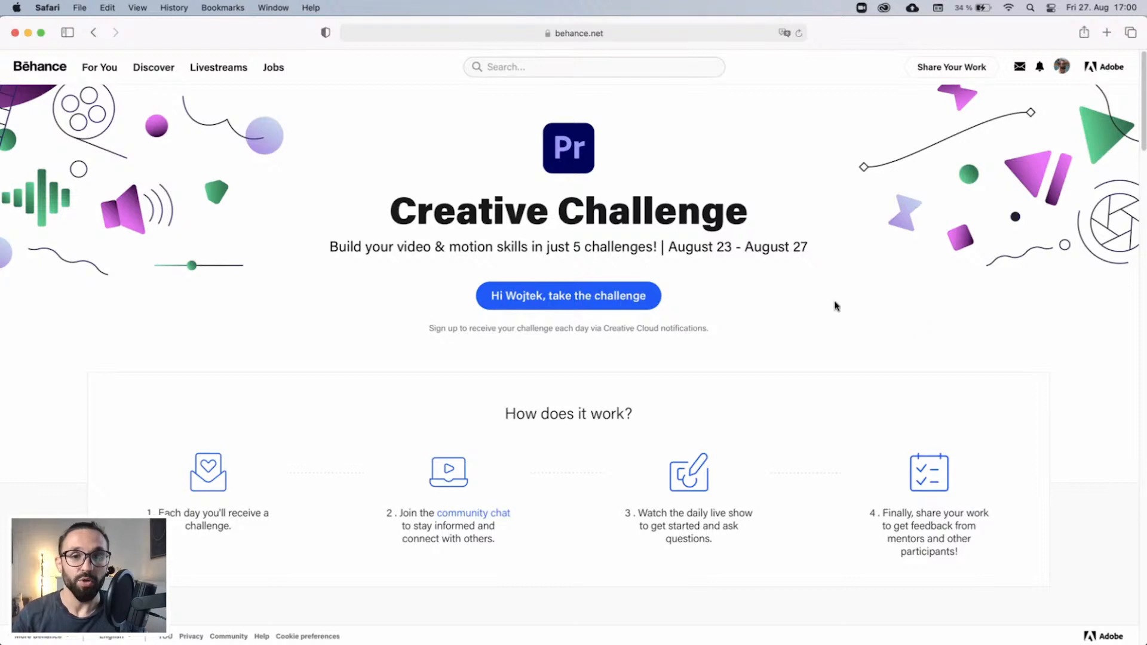
Look through the Behance Creative Challenge page, covering the five daily challenges and the next steps.
scroll(769, 302, down, 5)
scroll(769, 302, down, 3)
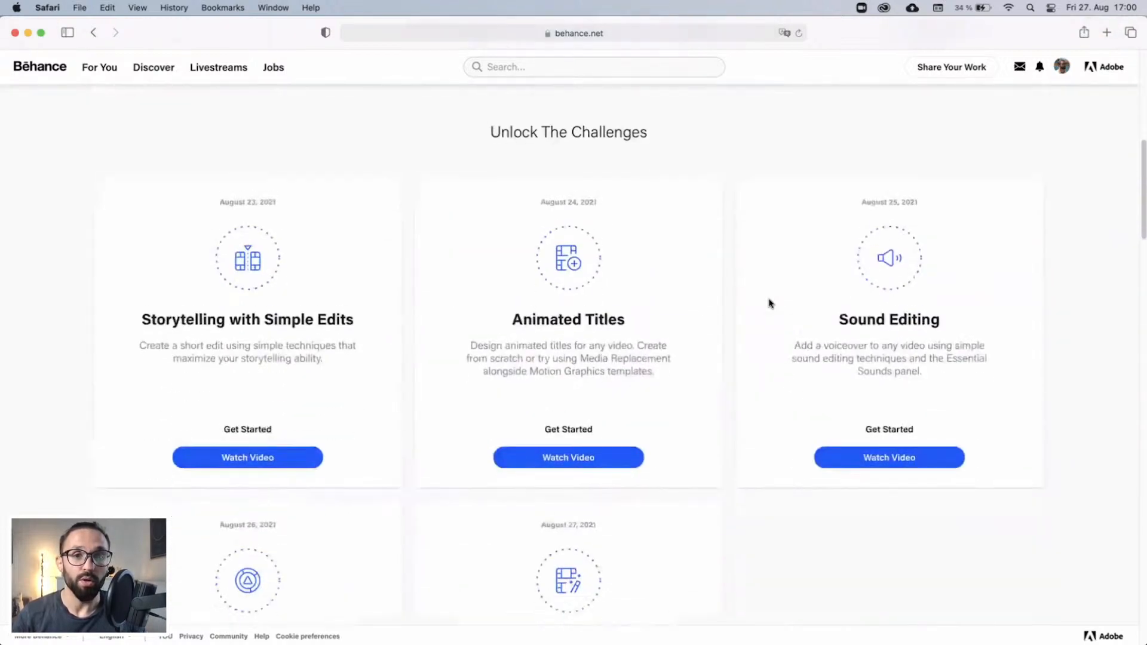
scroll(670, 374, down, 2)
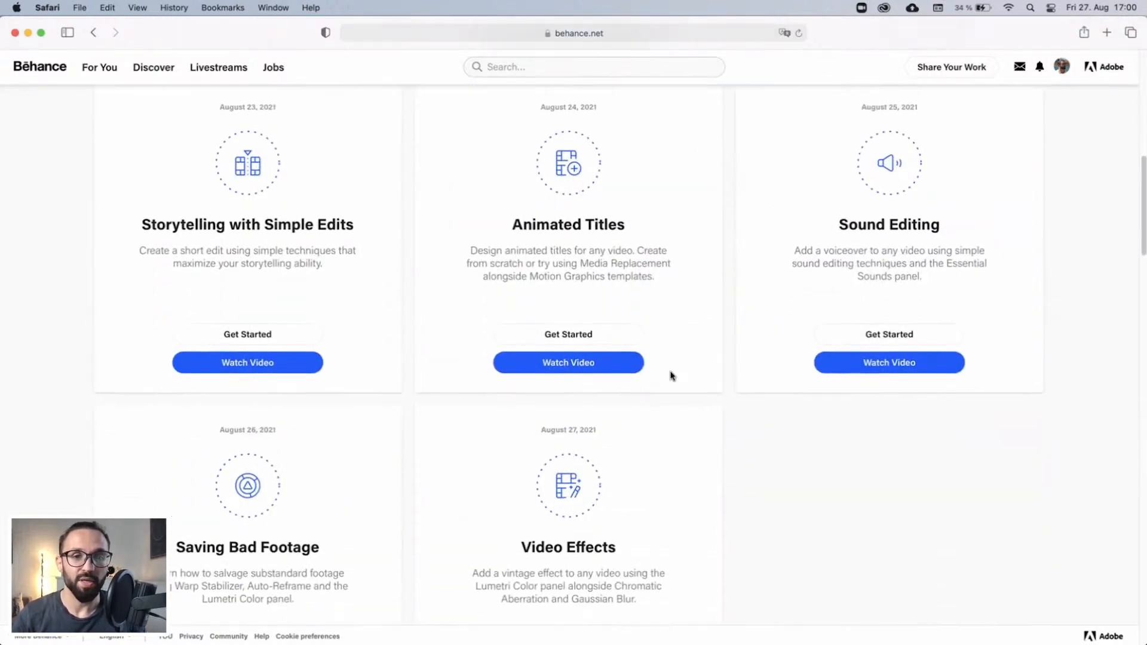
scroll(524, 370, down, 2)
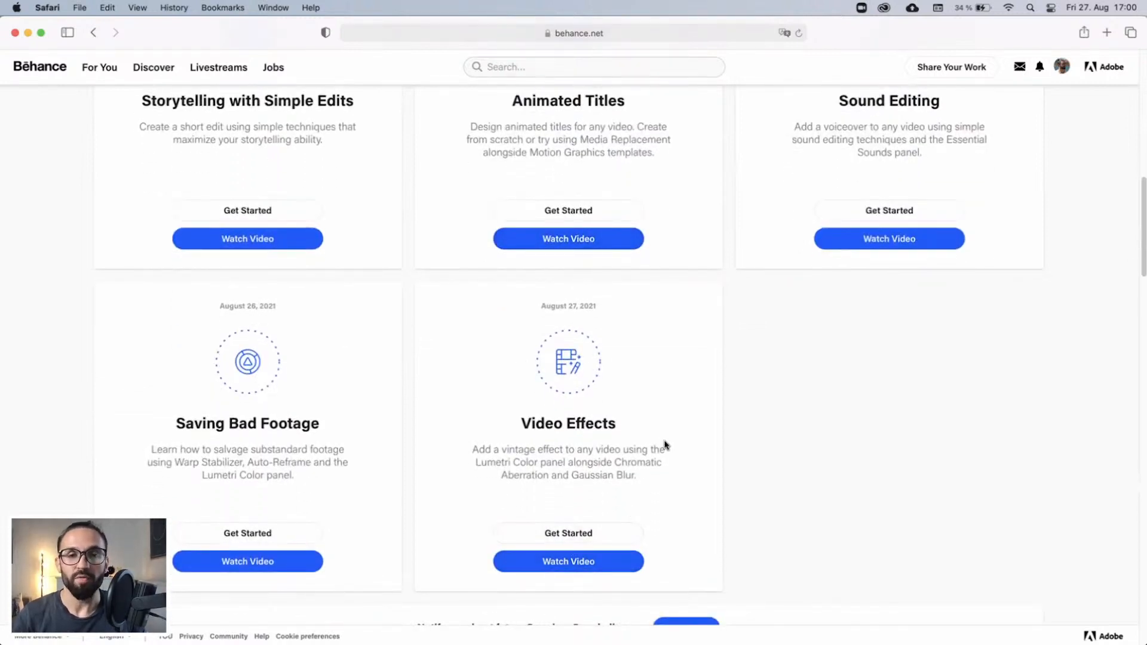
scroll(665, 443, down, 9)
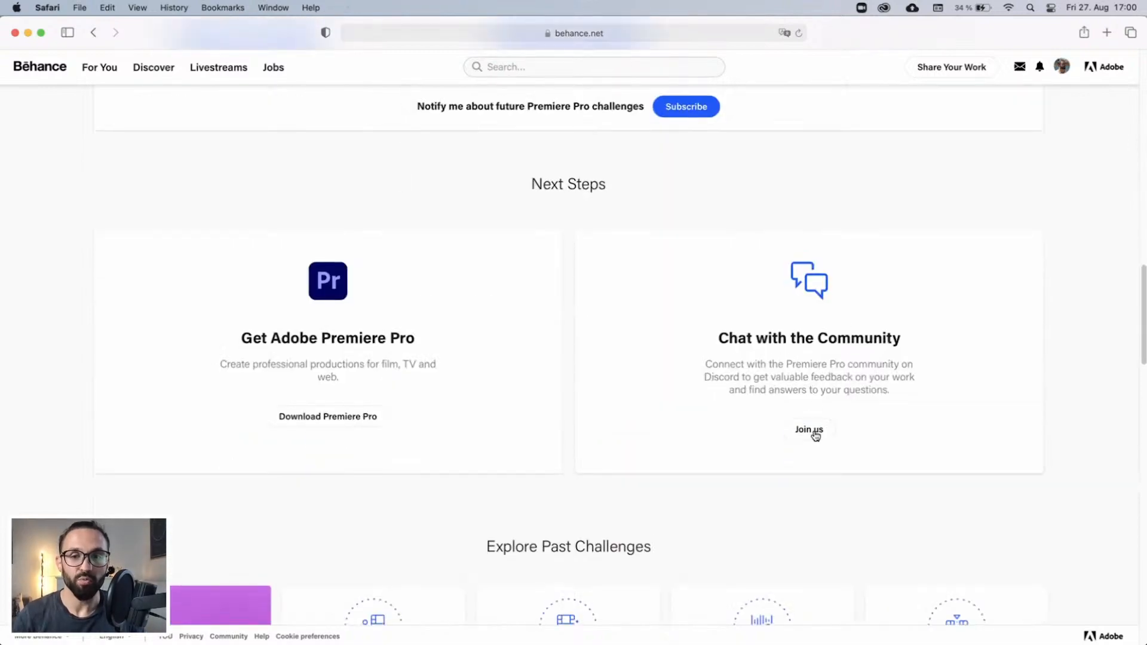
Open the Premiere Pro community chat on Discord and view the feedback posts in the challenge channel.
click(810, 430)
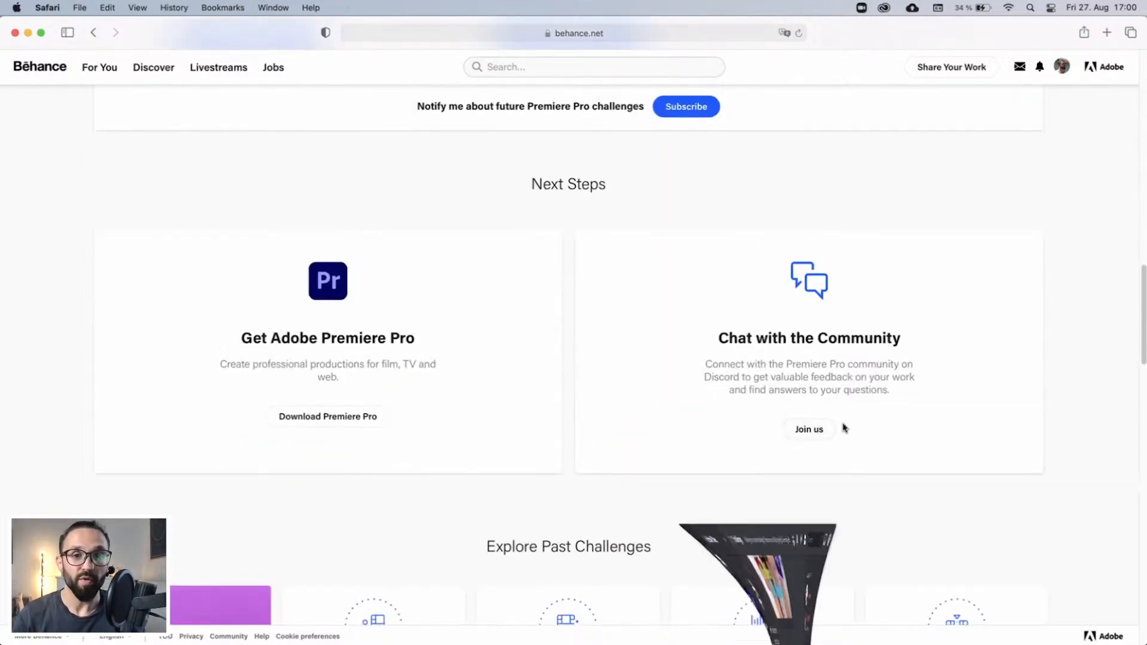
scroll(779, 303, down, 1)
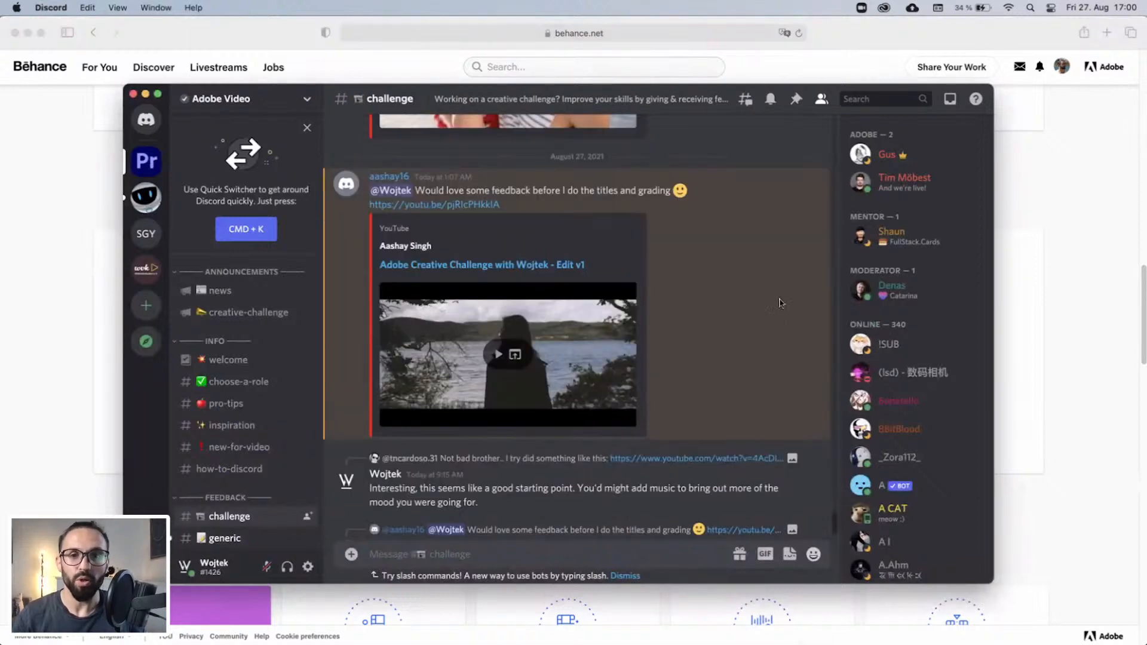
scroll(682, 302, up, 1)
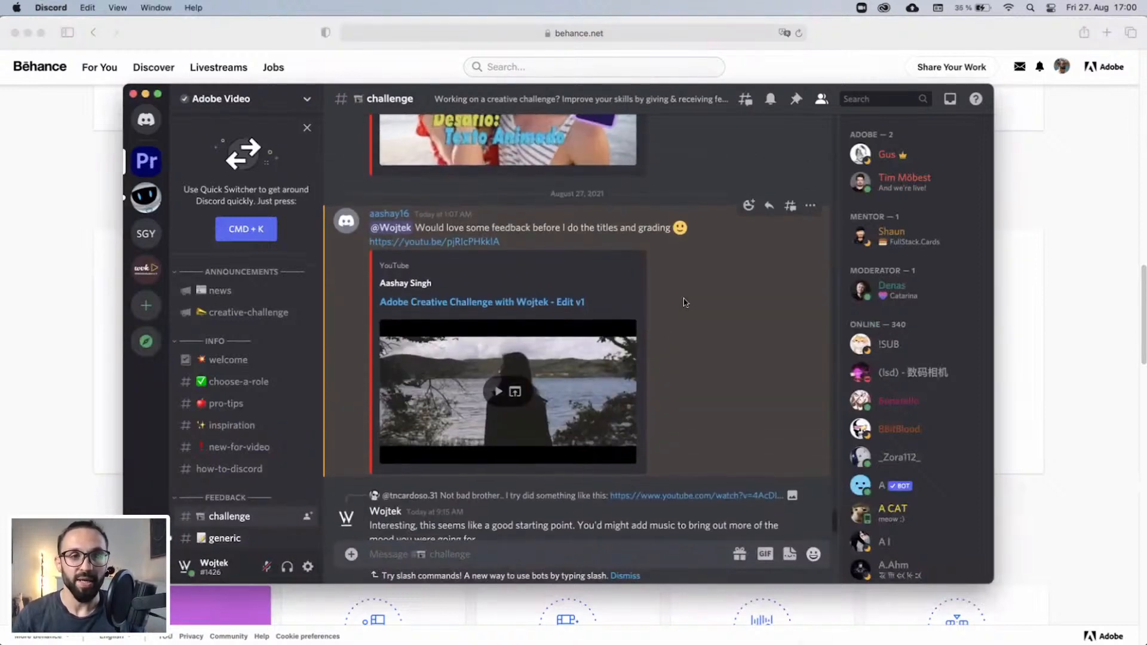
click(1086, 320)
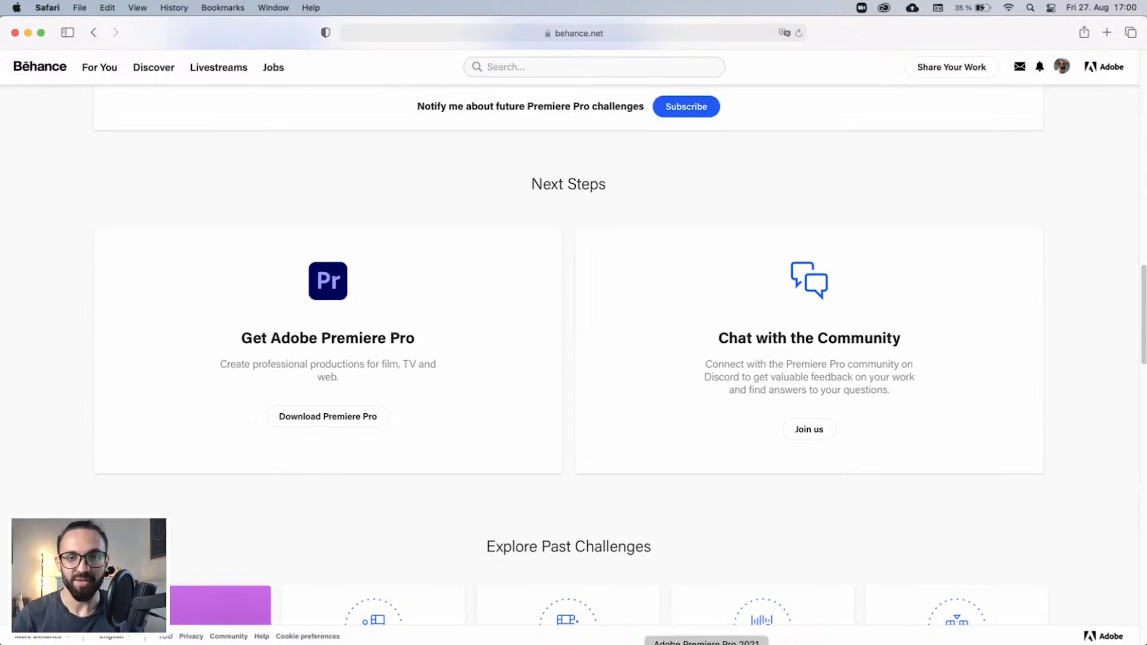
Switch to Premiere Pro and review the forest walking shots in the EDIT sequence at 00:00:13:23 and 00:00:20:15.
click(706, 643)
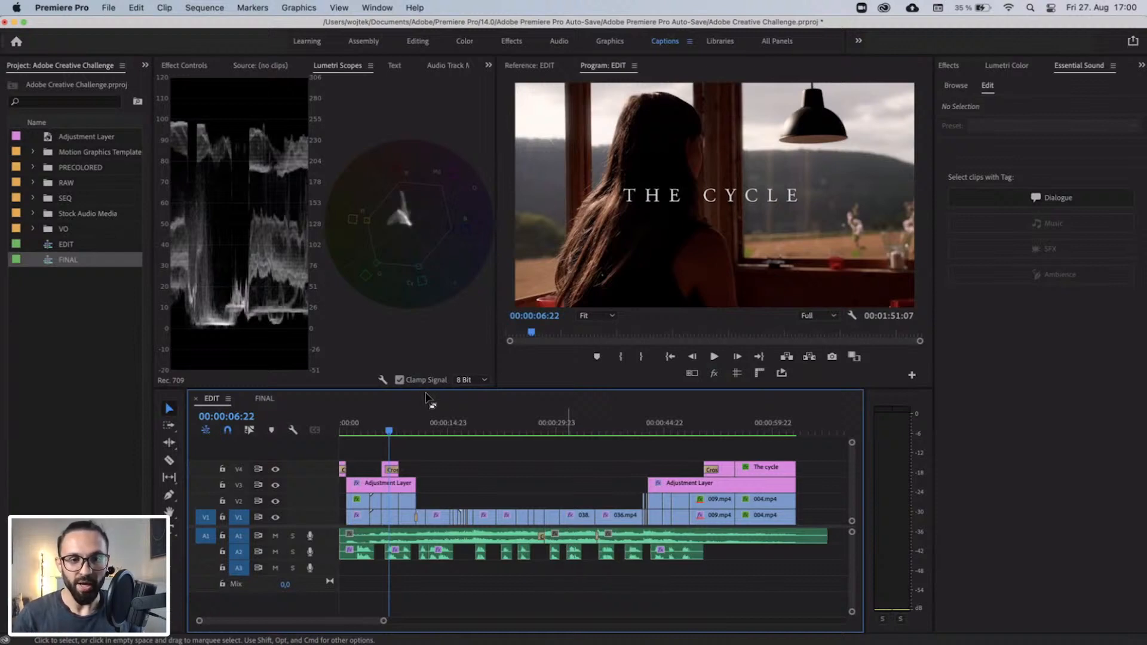
drag(418, 426, 441, 425)
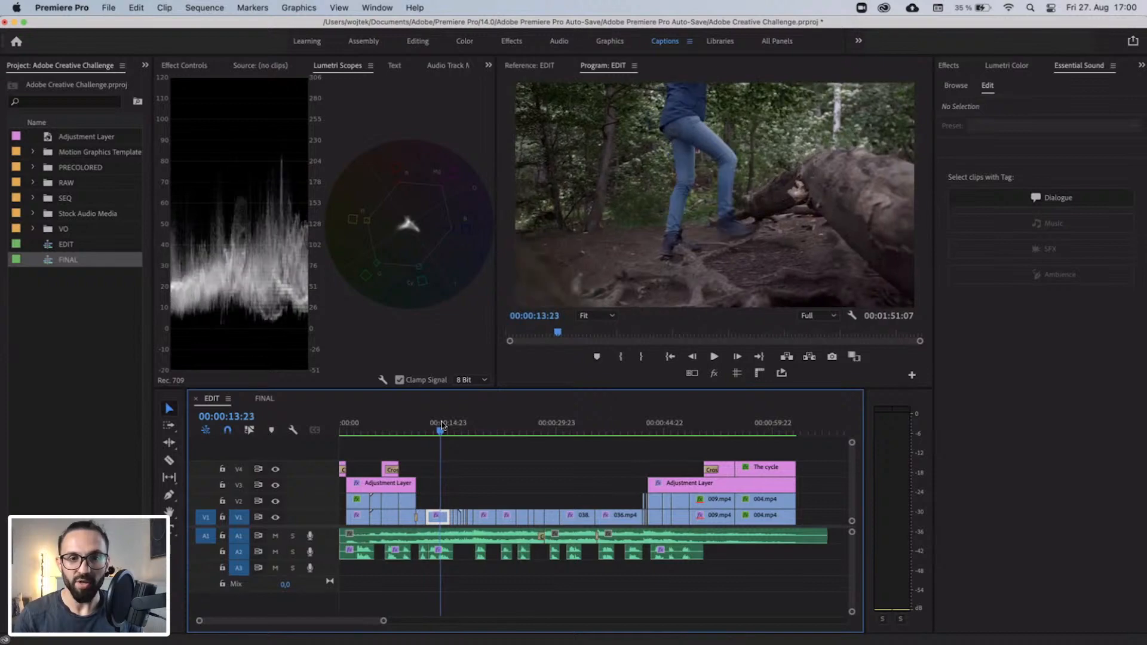
click(489, 428)
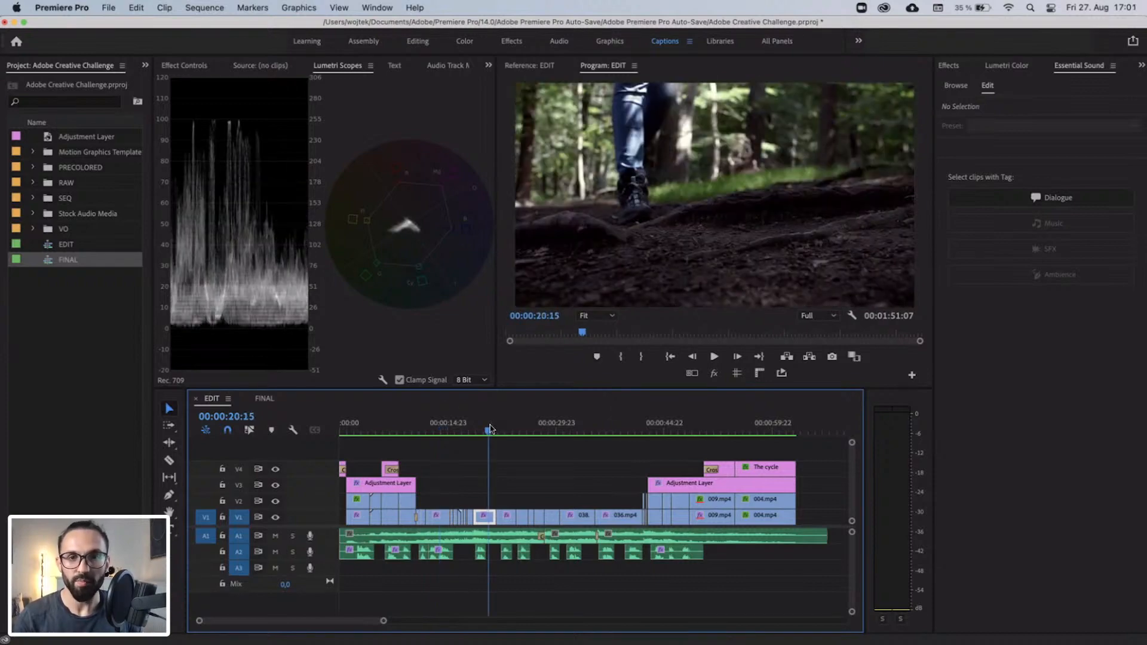
click(714, 376)
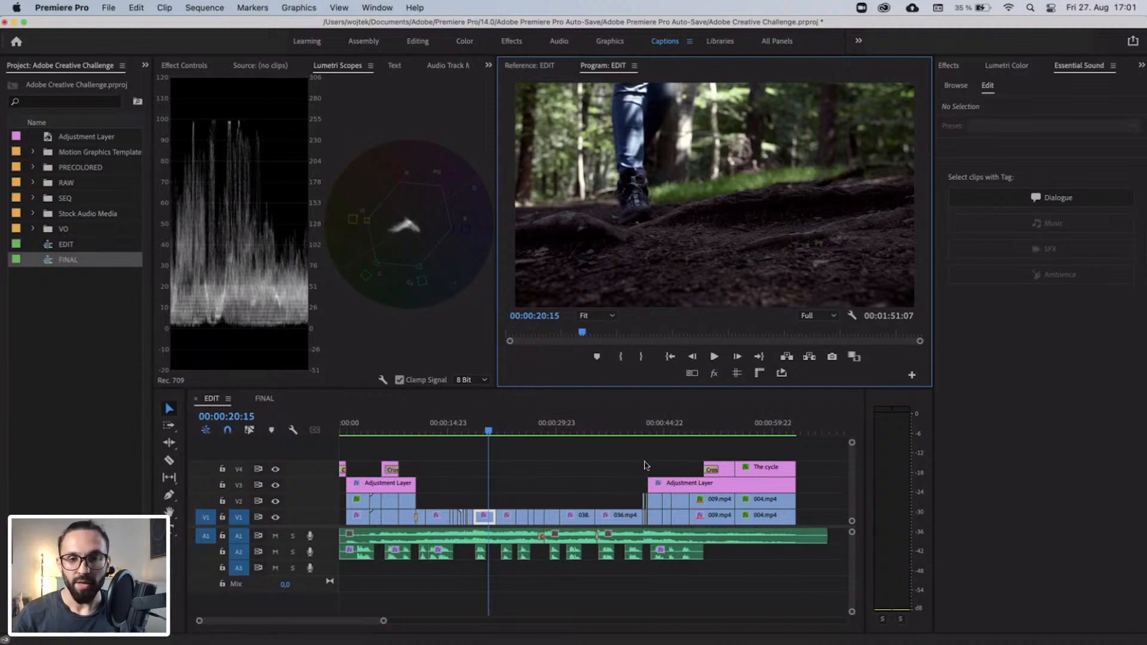
drag(826, 455, 342, 487)
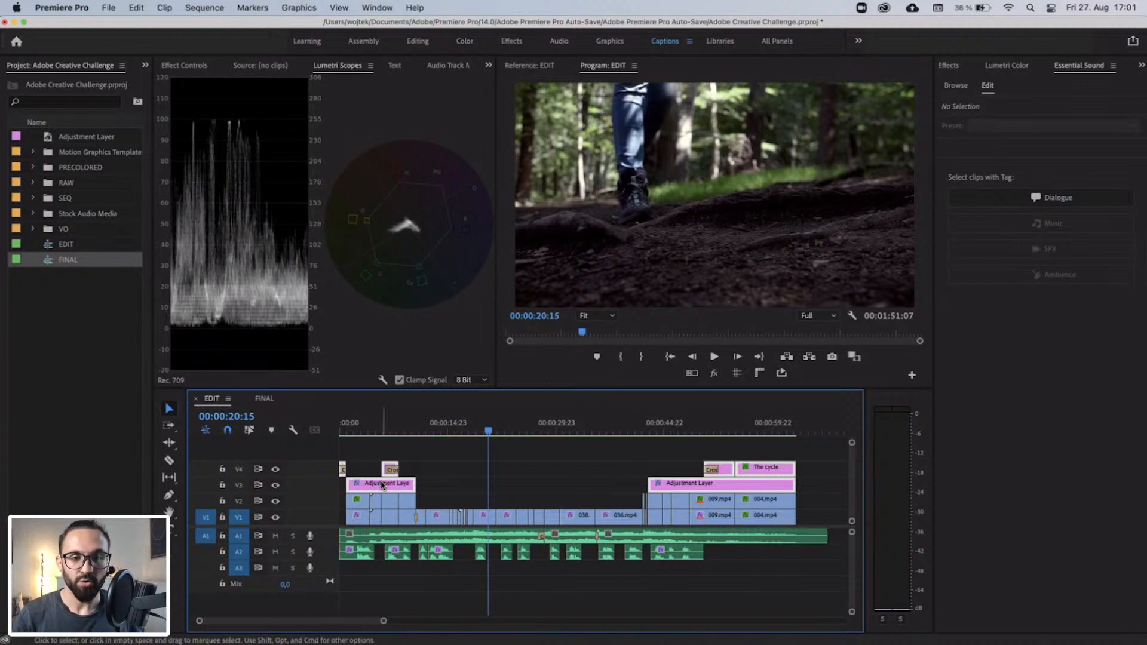
drag(382, 485, 383, 476)
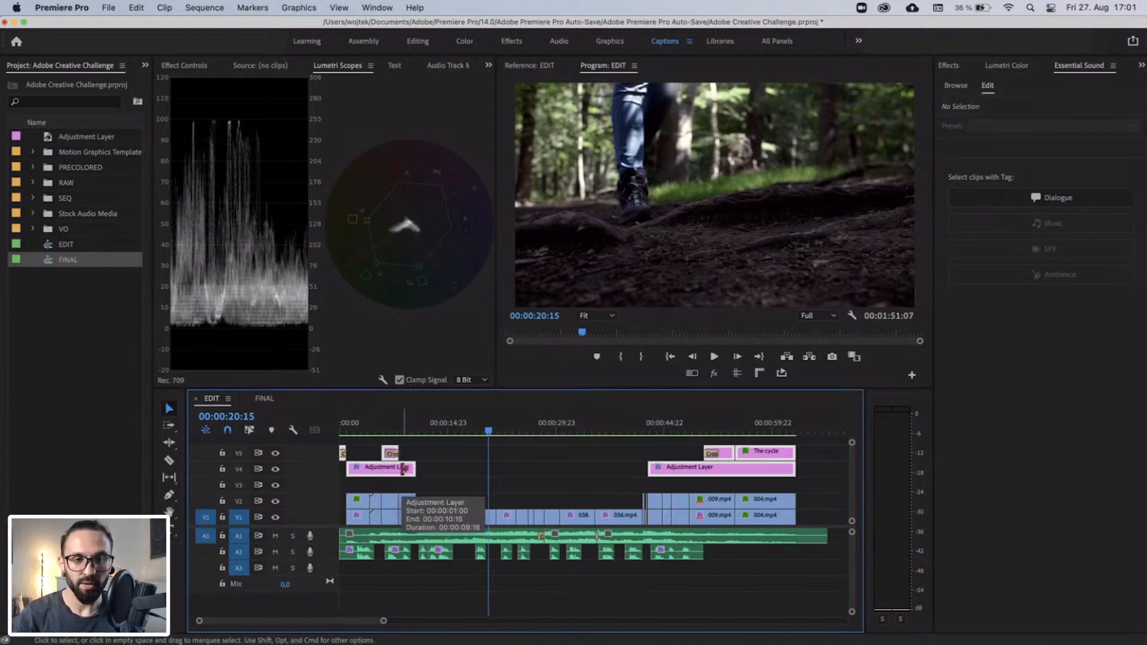
key(super+z)
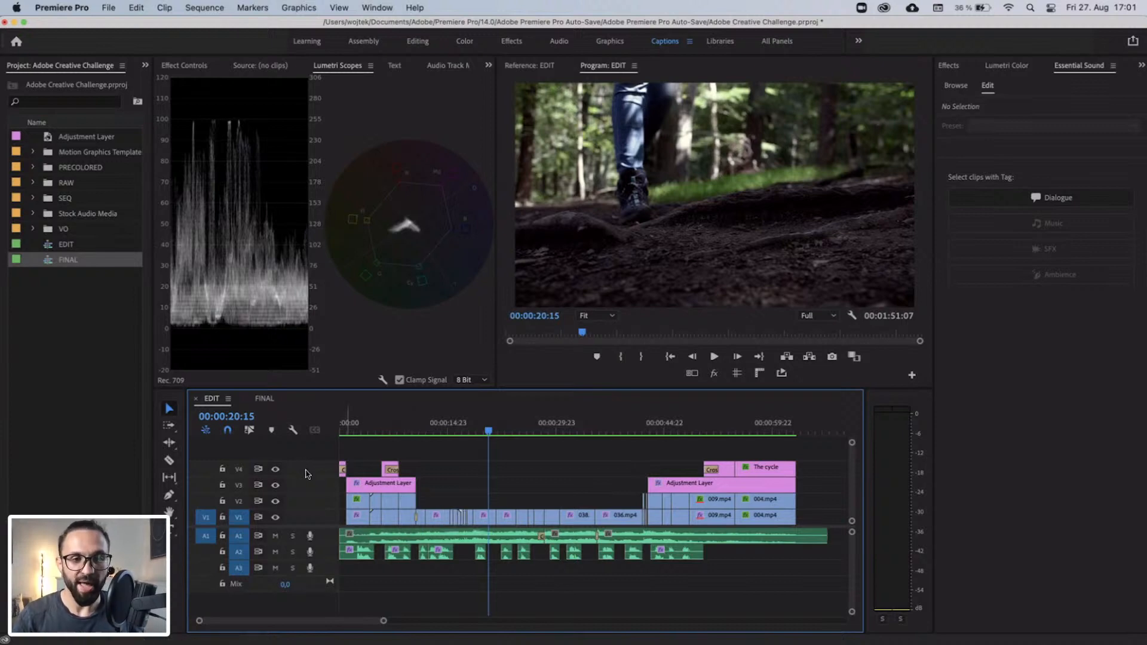
right_click(306, 474)
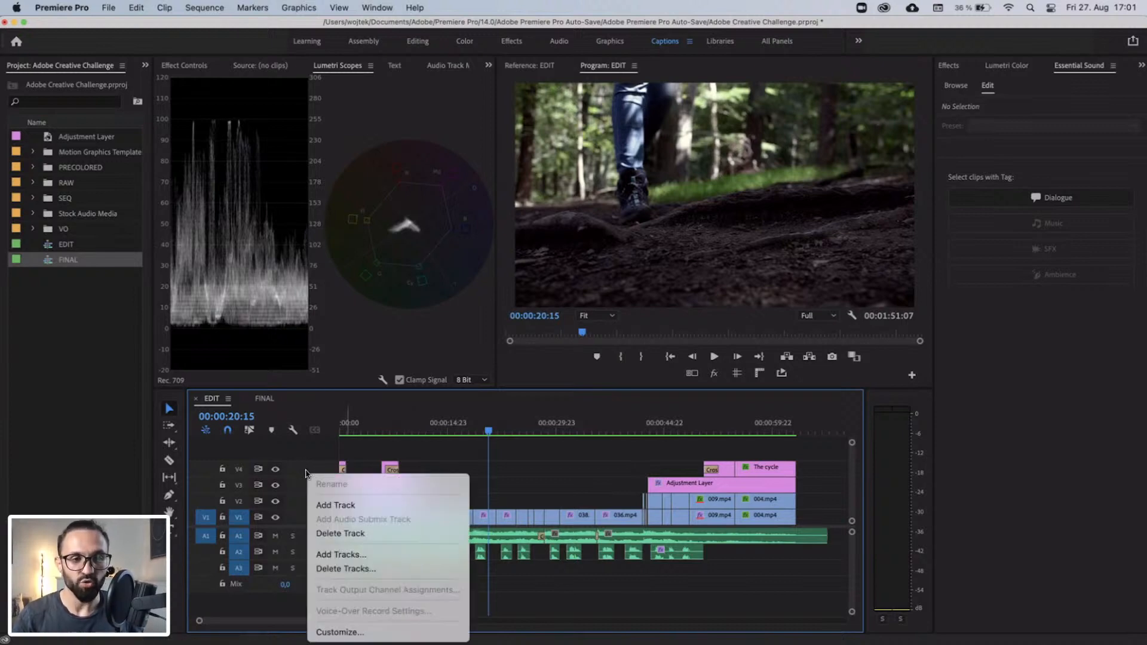
click(347, 509)
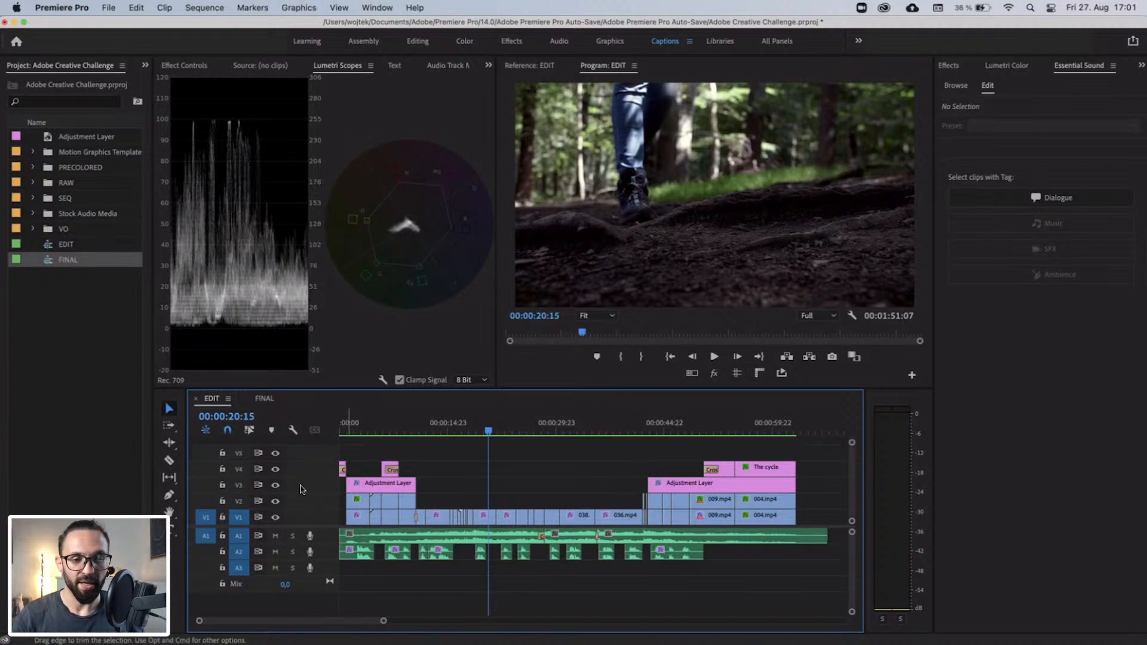
key(super+z)
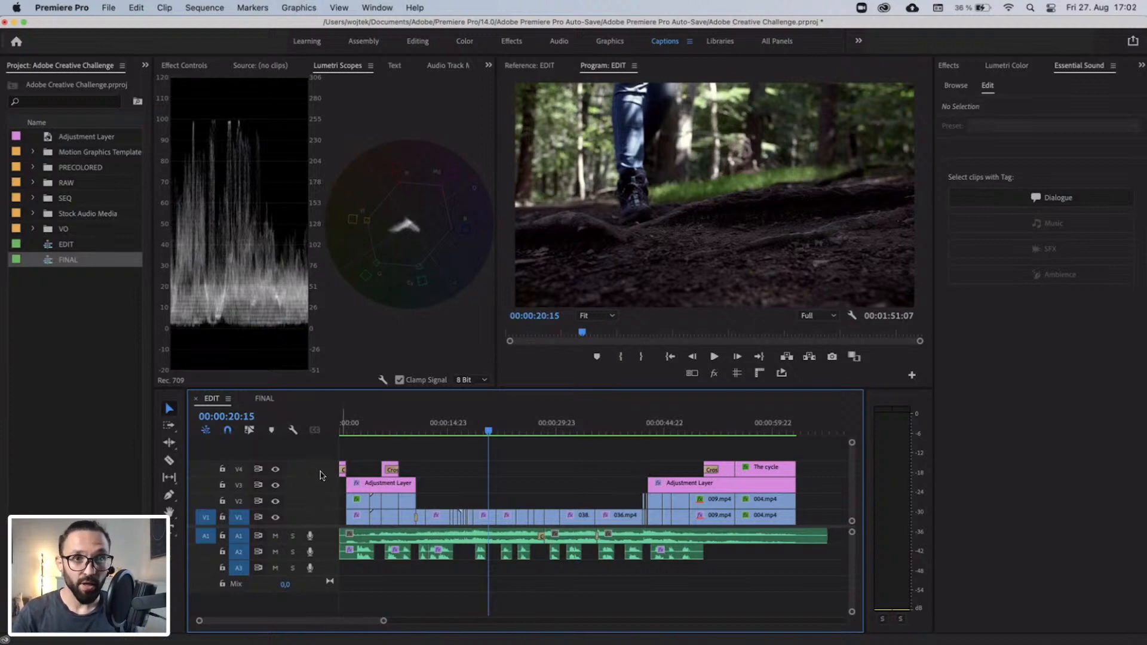
Add one video track after Video 4 and one audio track after Audio 3, and move the V3 and V4 clips up one track.
right_click(321, 474)
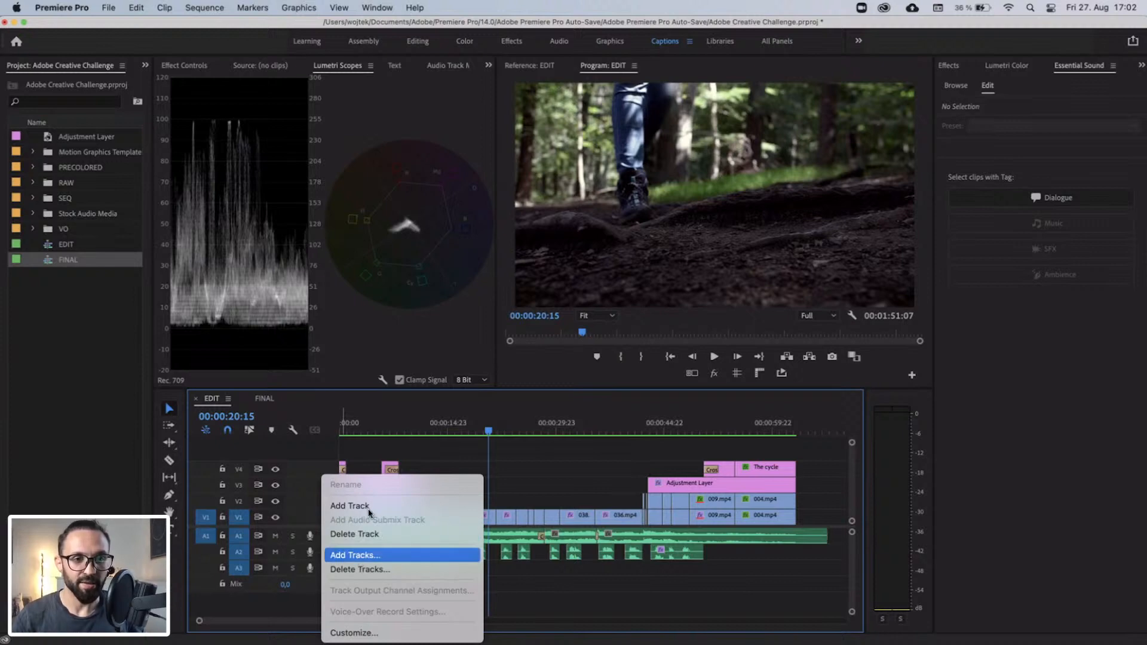
click(370, 557)
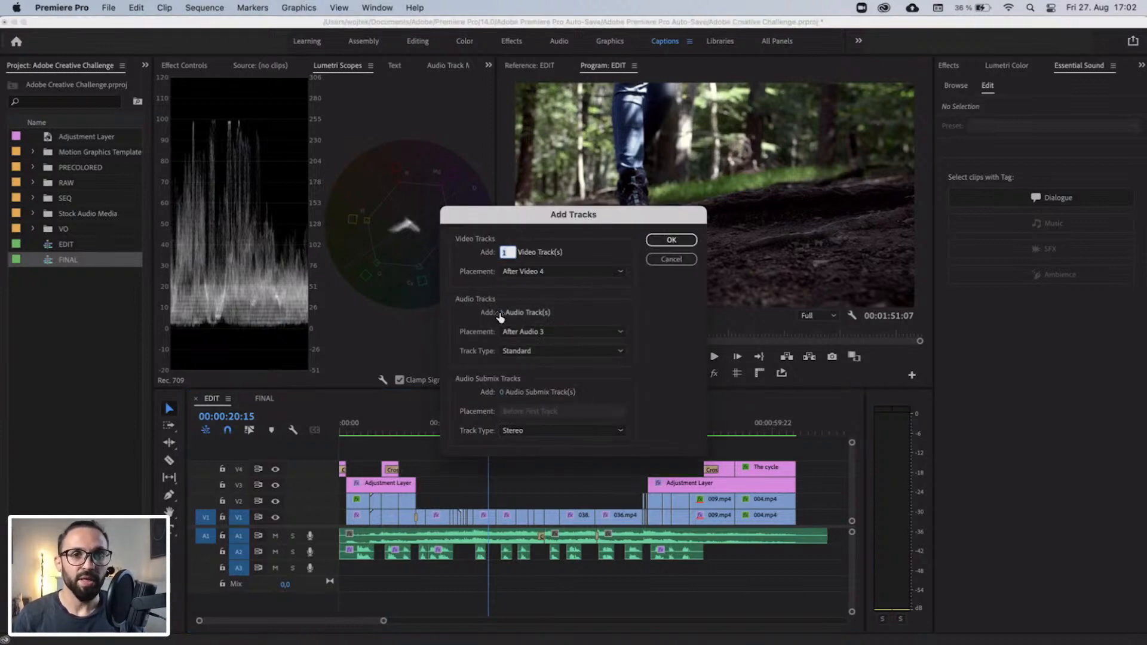
click(672, 240)
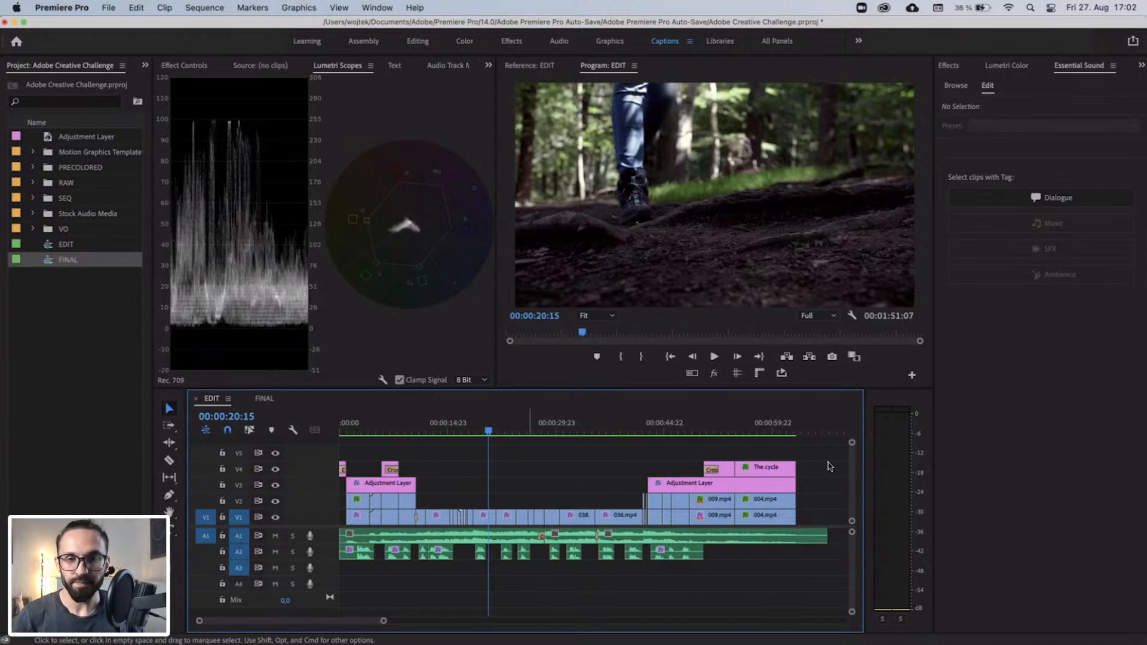
drag(823, 480, 366, 467)
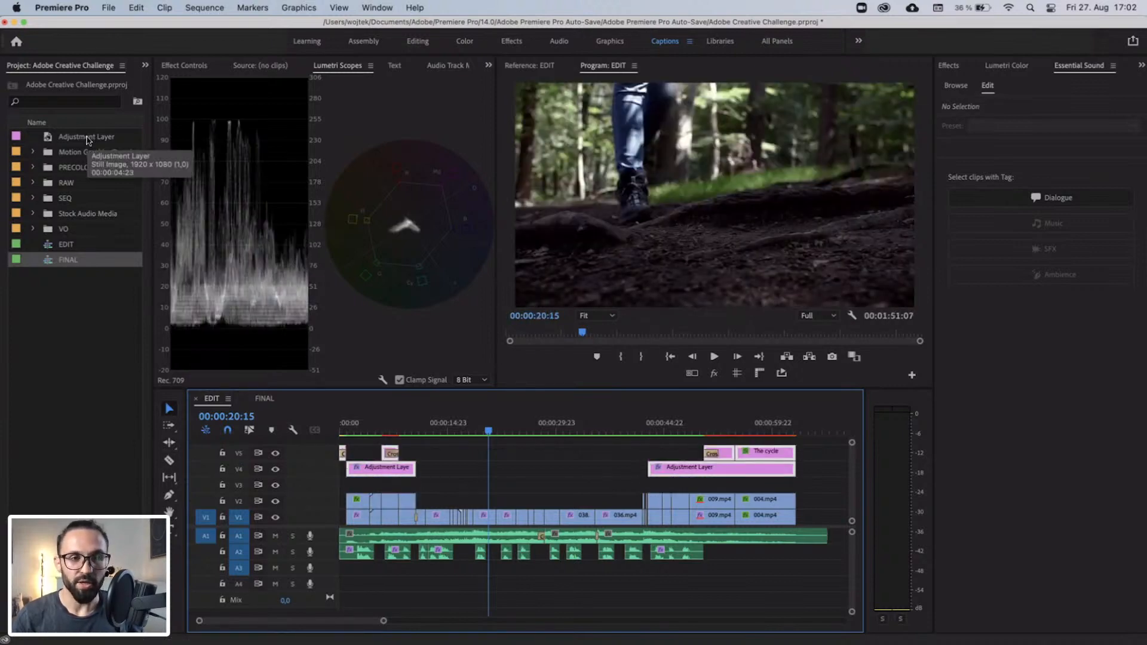
Create a new adjustment layer in the project with the default settings.
right_click(102, 358)
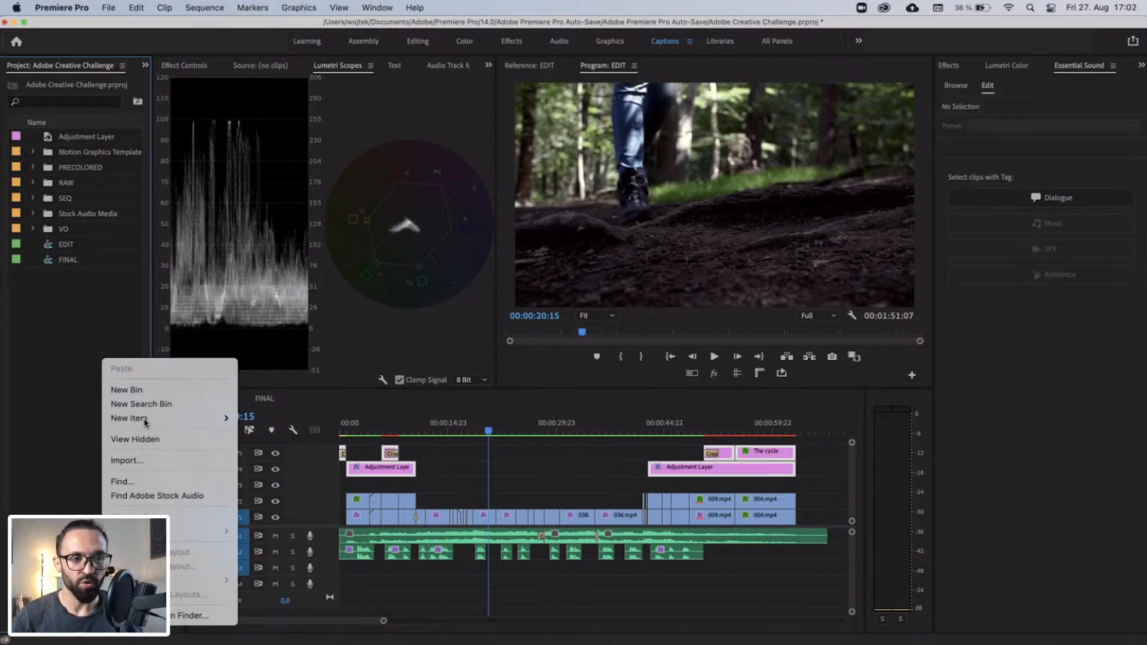
mouse_move(144, 421)
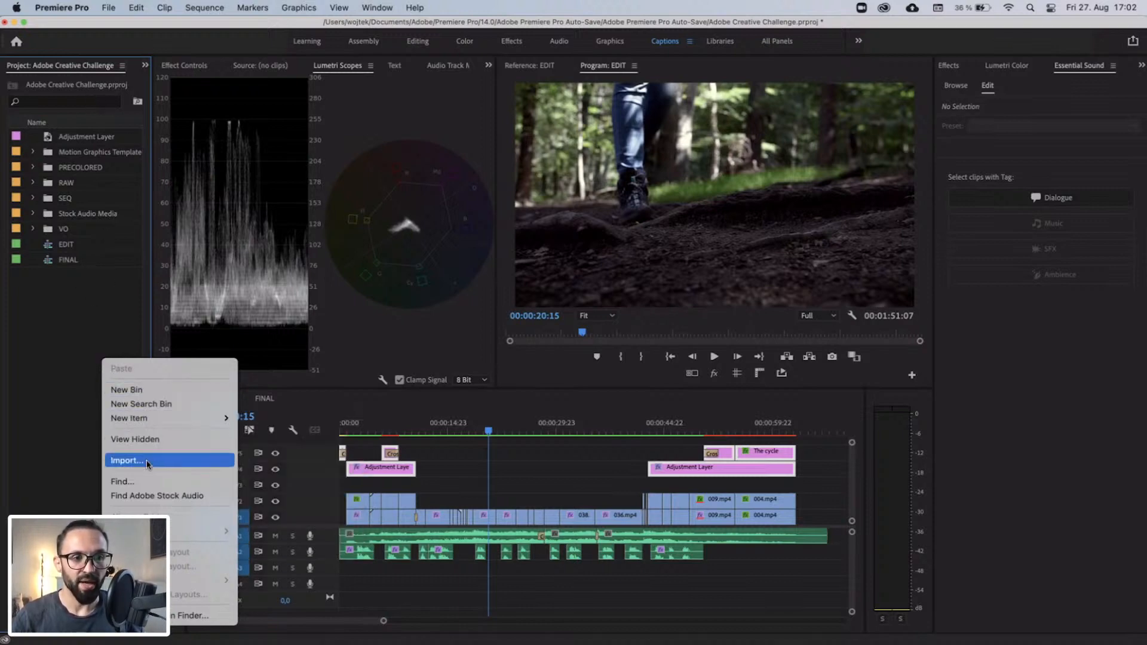
mouse_move(182, 419)
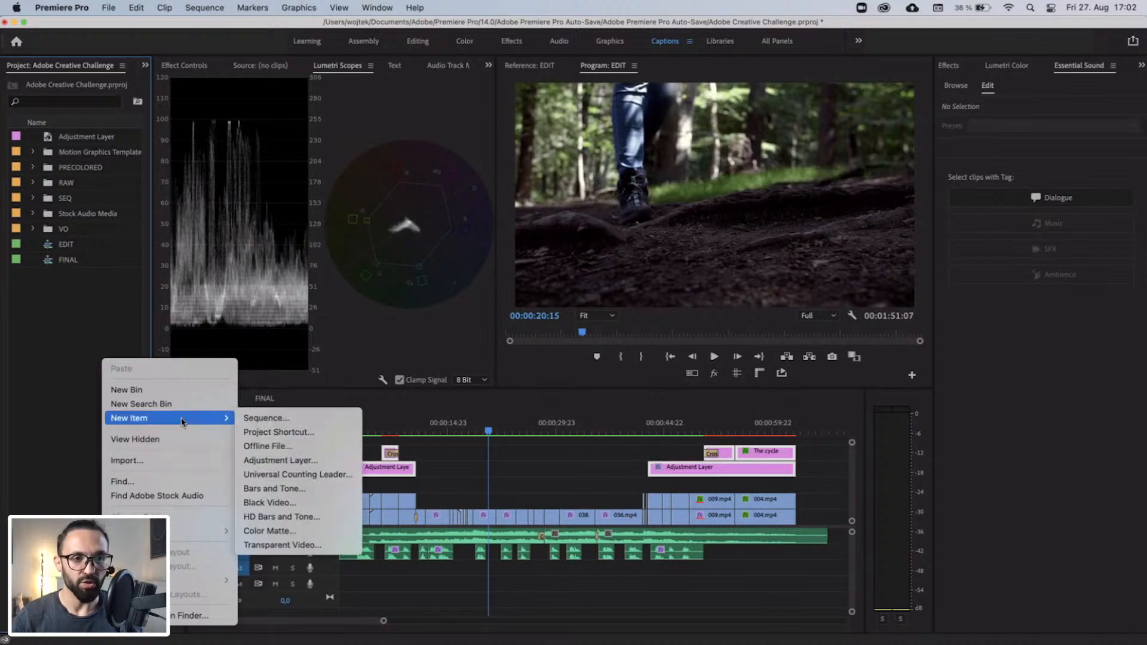
click(305, 461)
key(Return)
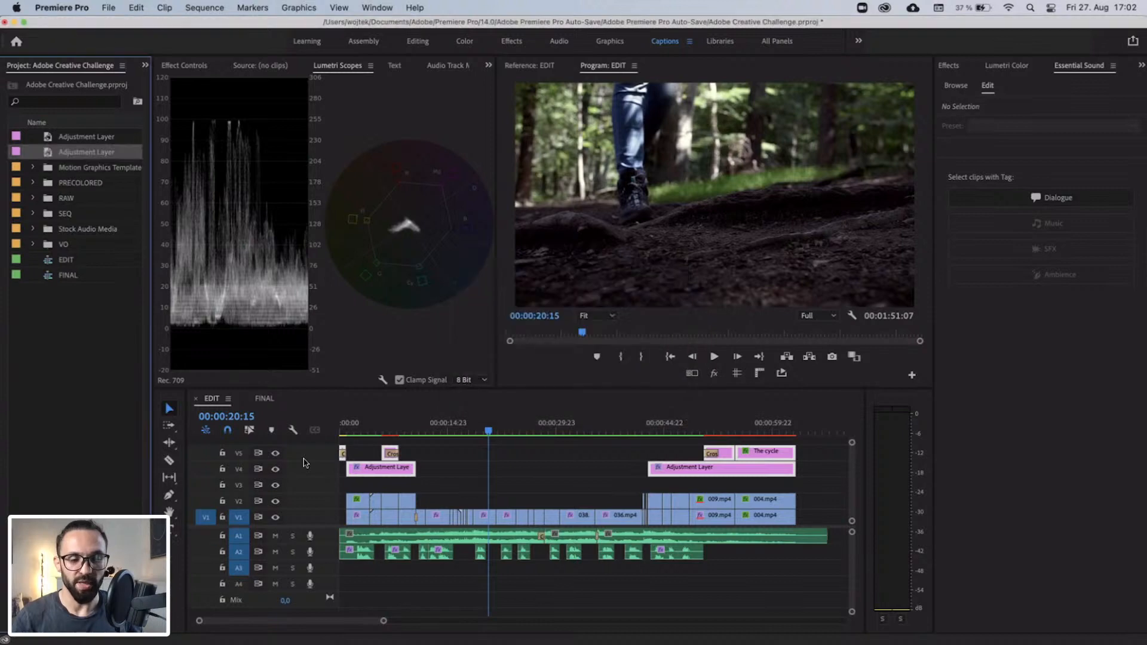
Place the new adjustment layer on V3, starting at 00:00:01:00 and extended to the end of the last video clip.
drag(104, 154, 795, 483)
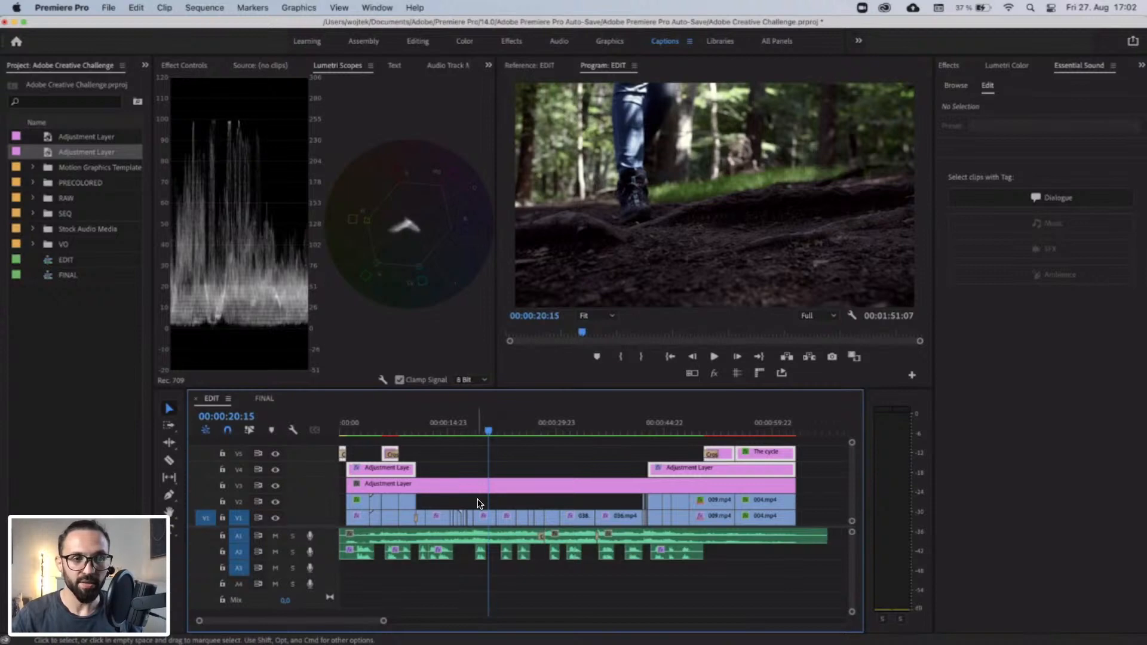
key(equal)
key(equal)
key(minus)
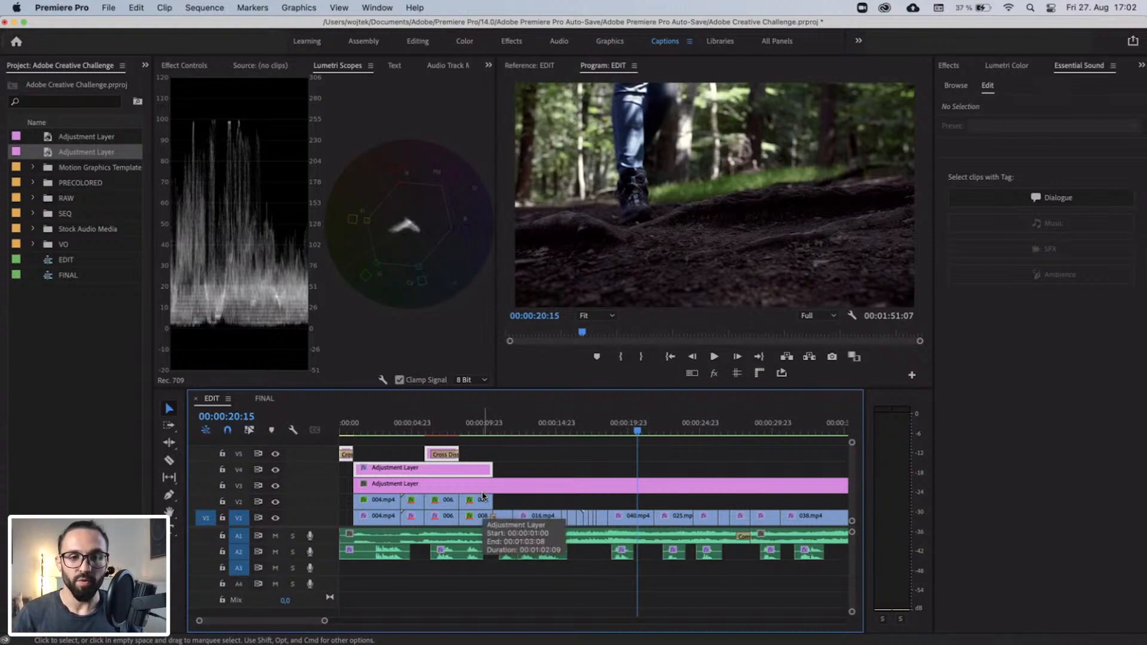
key(minus)
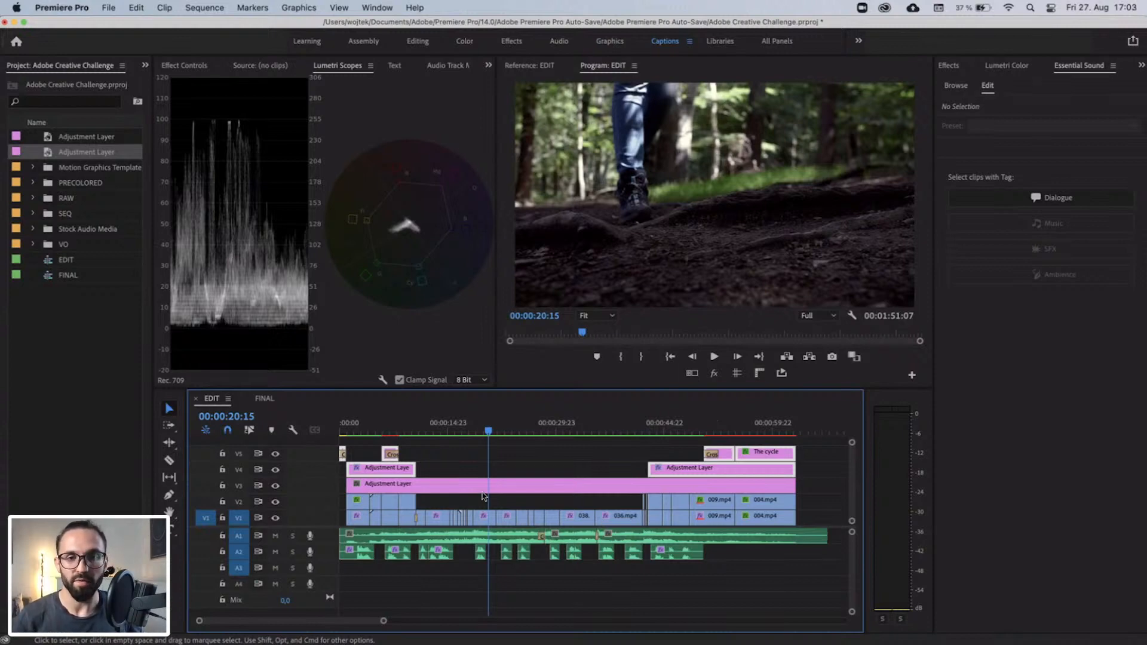
Review the opening and closing parts of the EDIT sequence, including the shots under the upper adjustment layers and the titles.
click(362, 431)
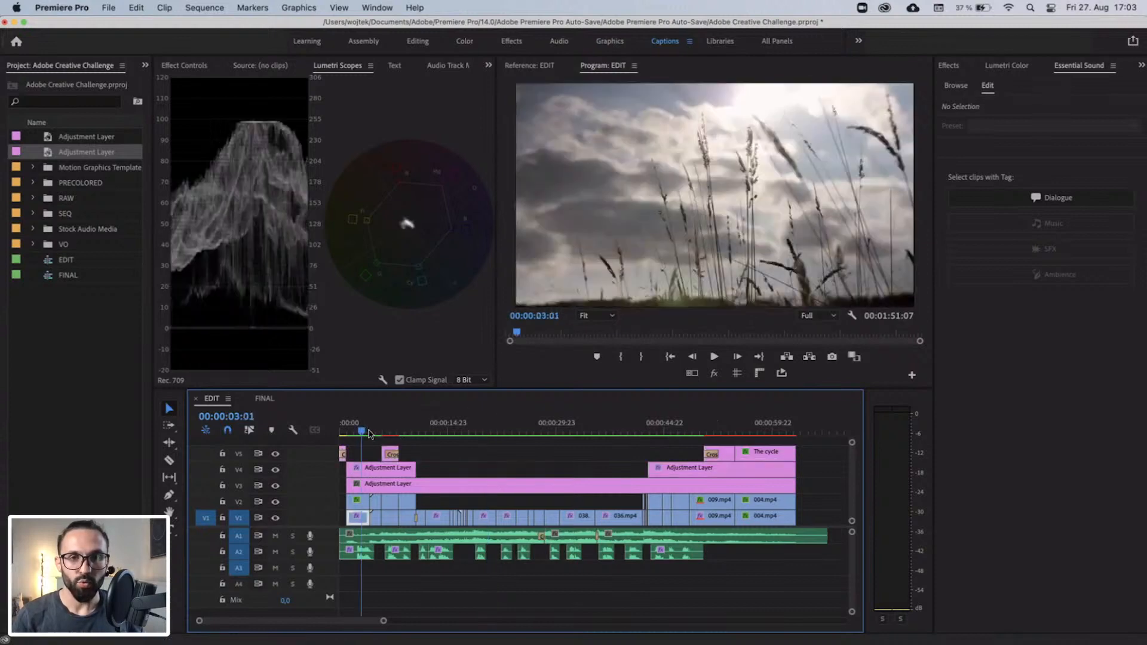
drag(369, 434, 410, 442)
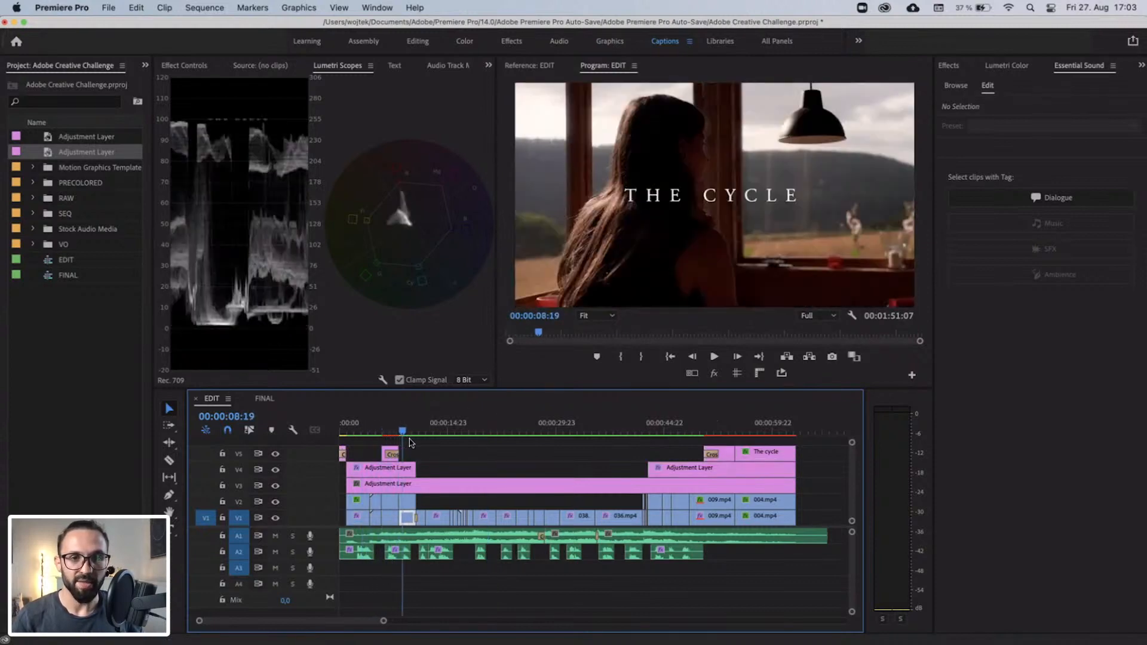
click(657, 431)
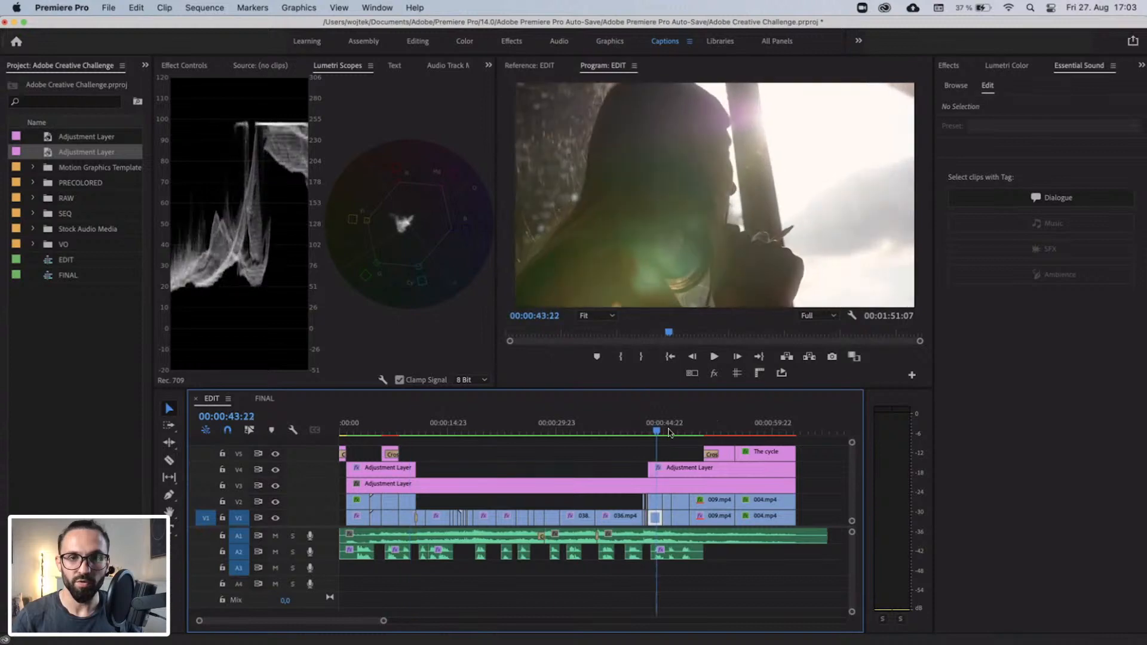
drag(668, 432, 739, 433)
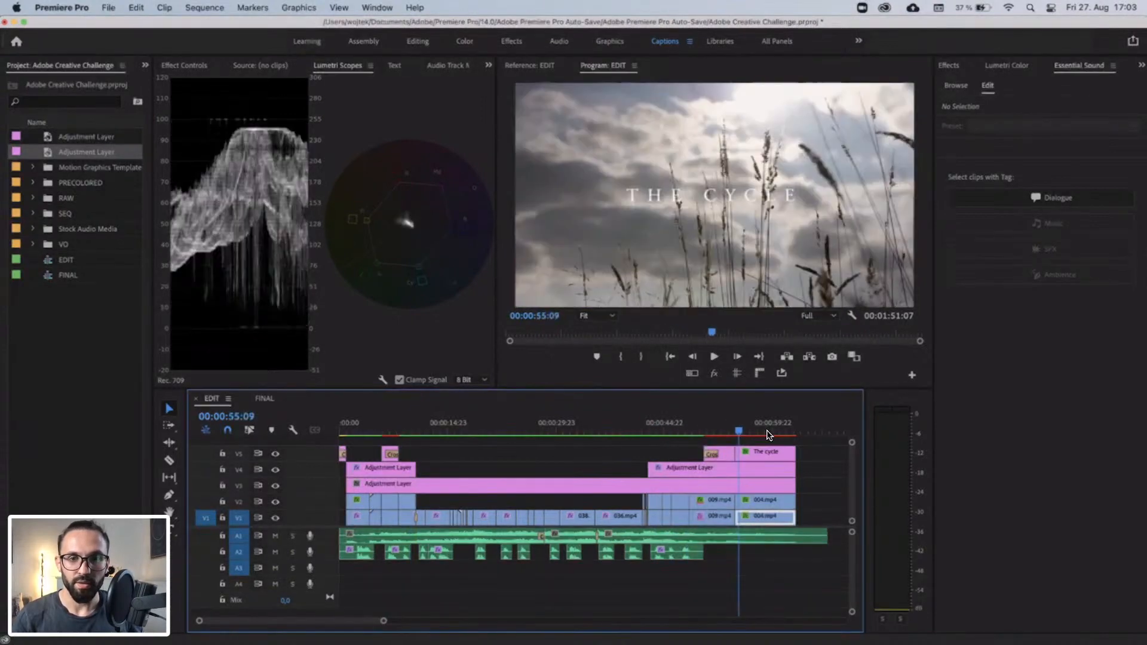
click(768, 432)
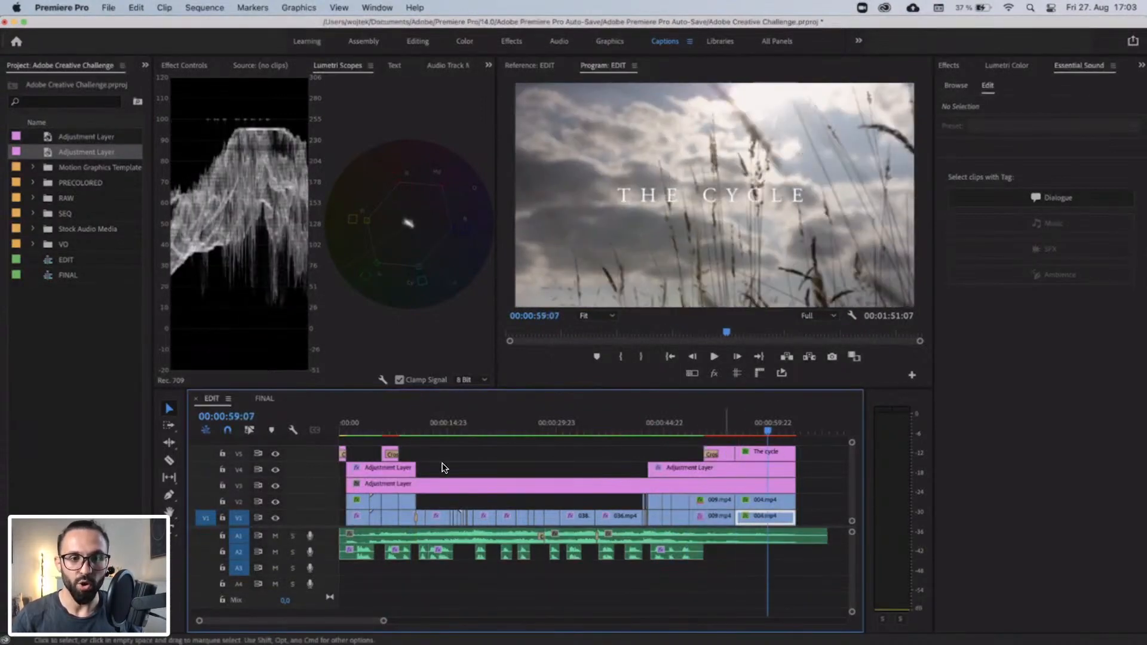
click(369, 432)
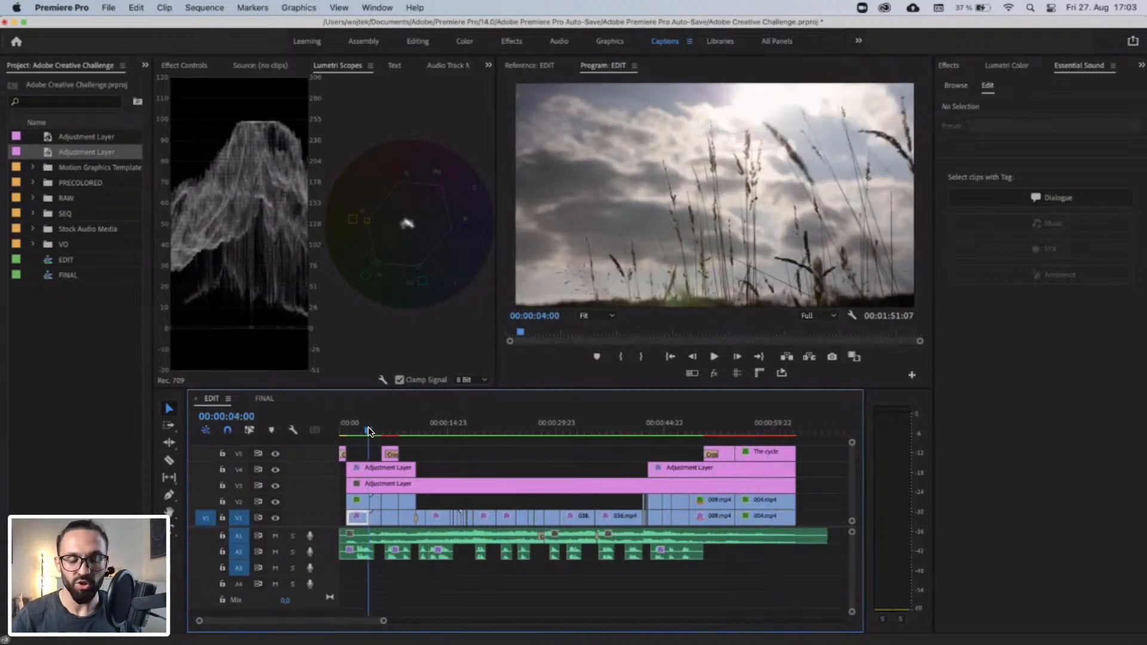
Rename the opening adjustment layer clip on V4 as "ZOOM IN / CM".
key(=)
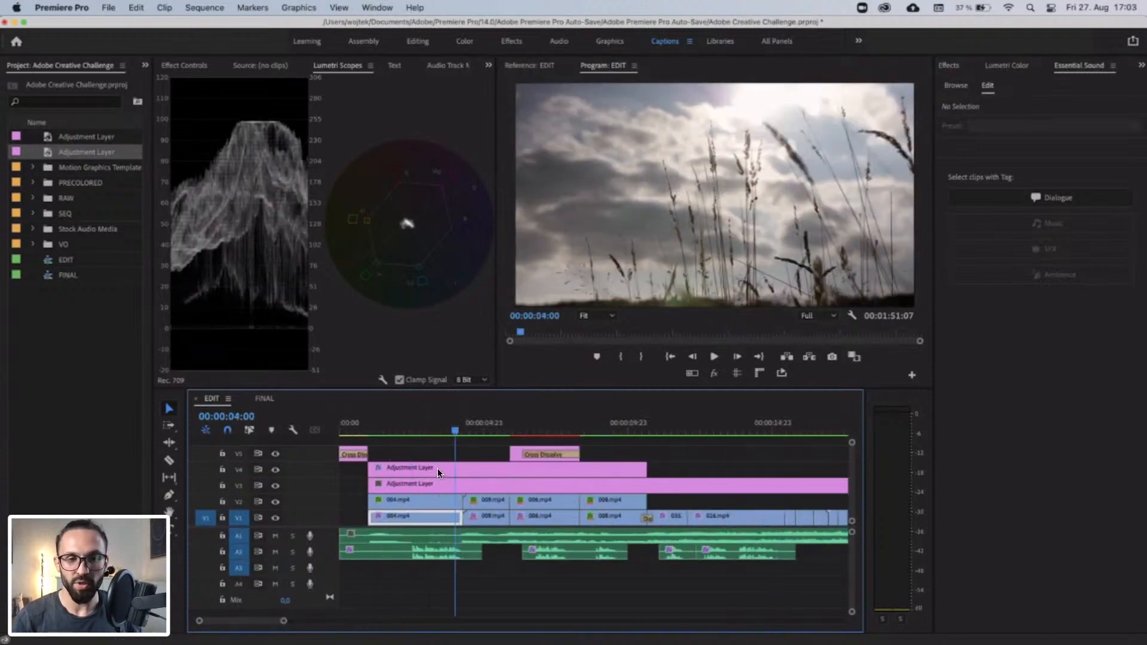
right_click(470, 475)
click(531, 587)
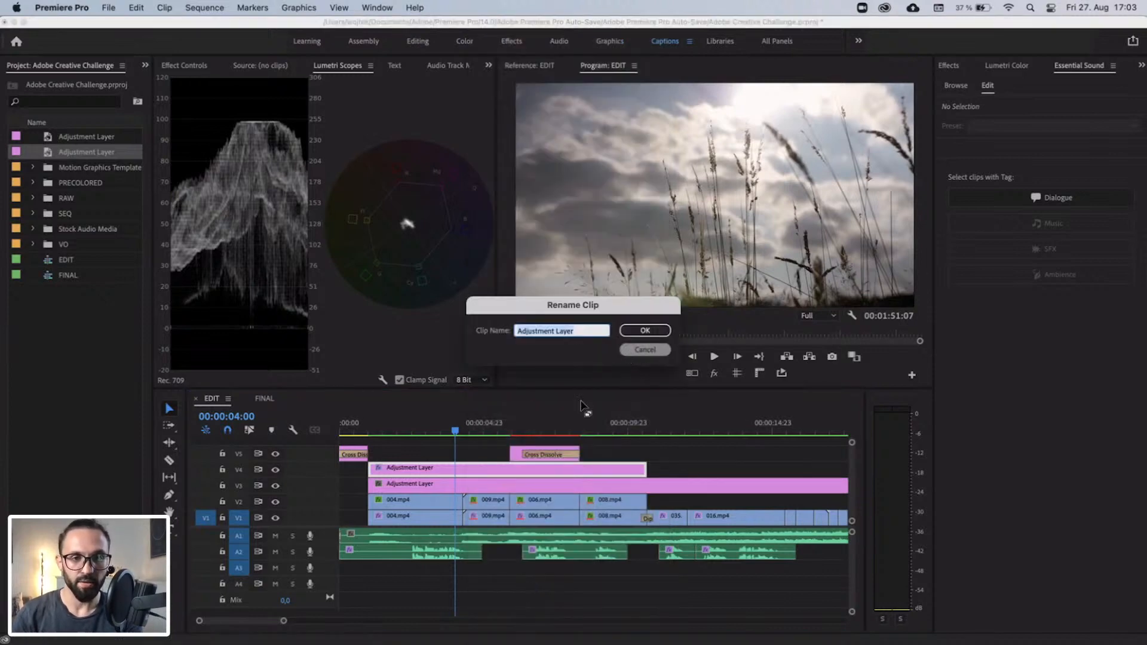
key(Escape)
right_click(471, 475)
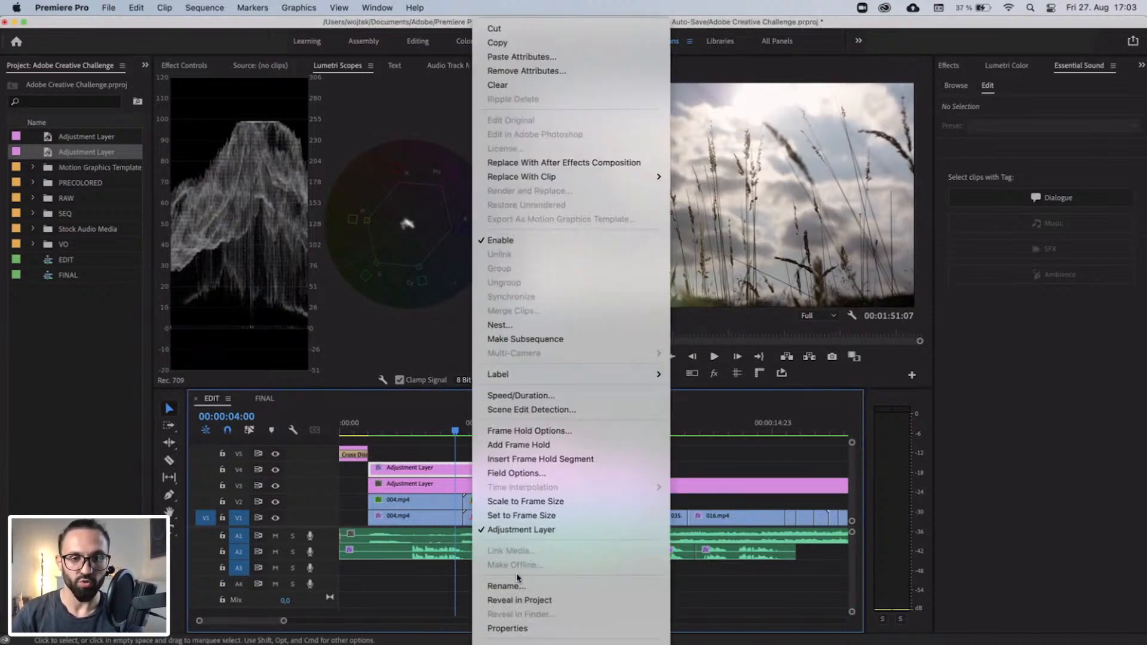
click(519, 586)
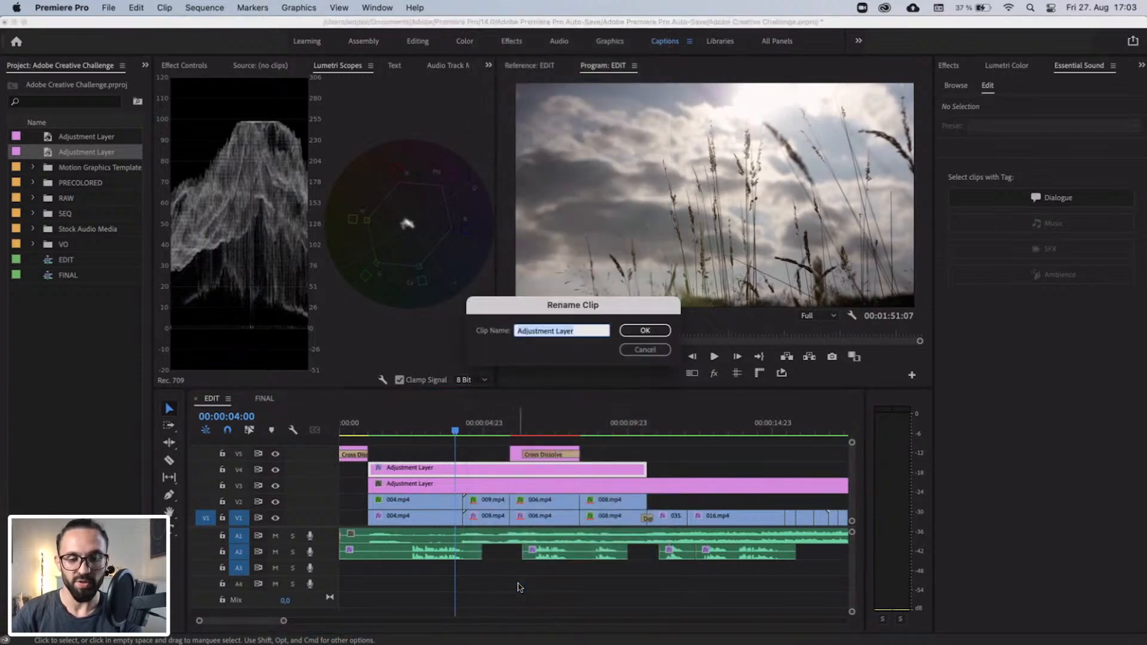
text(Z)
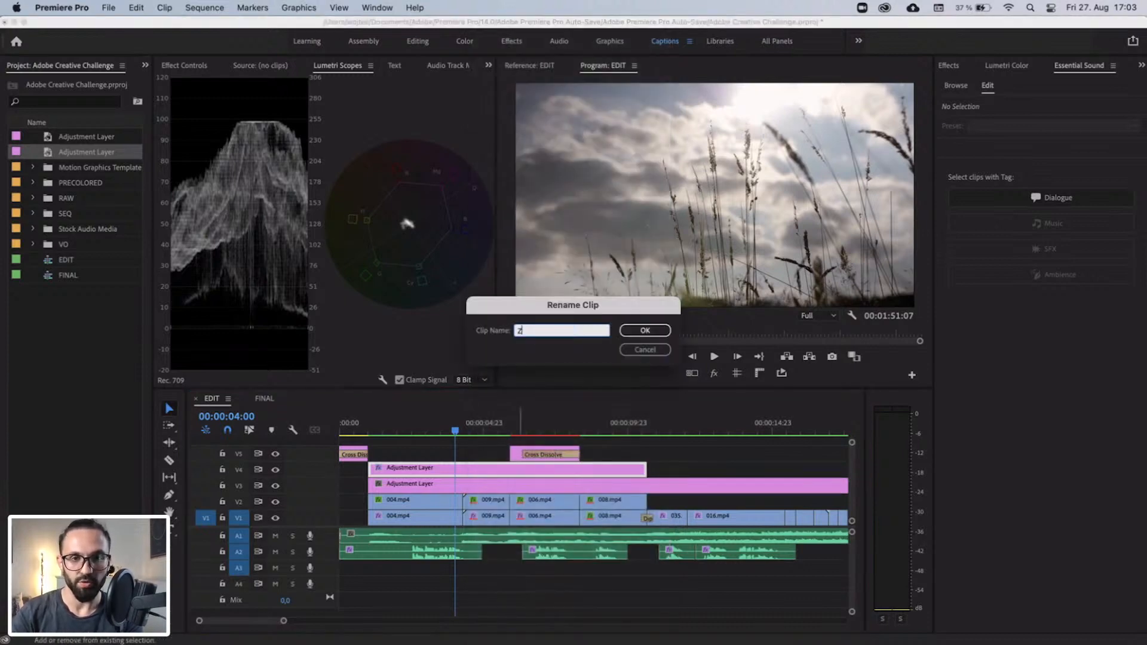
text(OOM IN / CM)
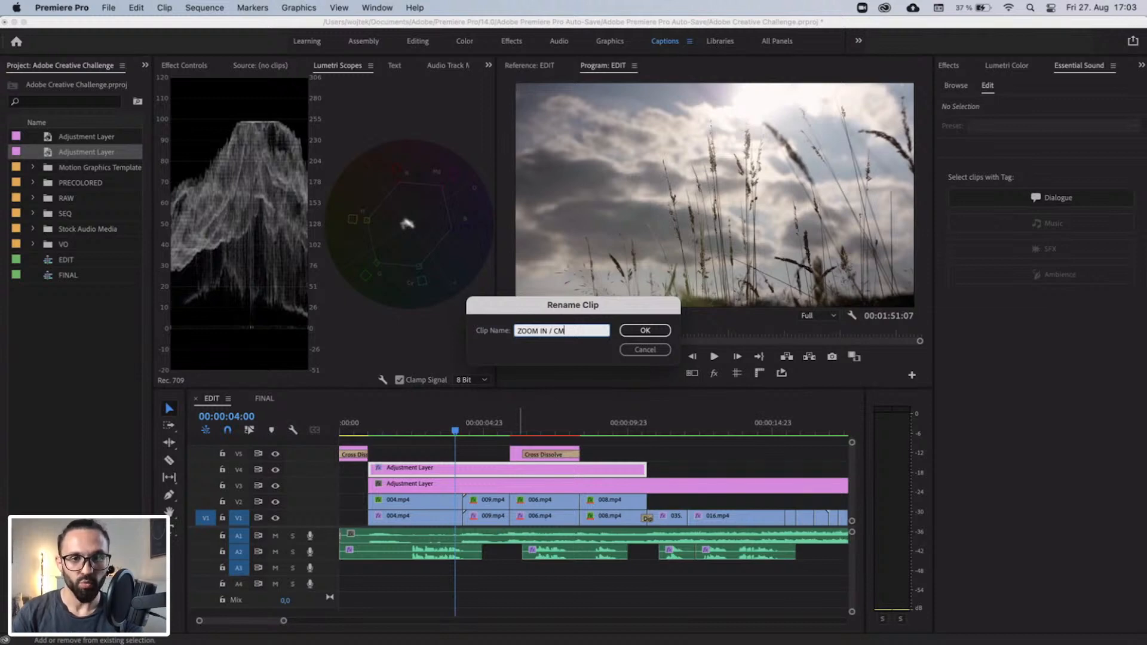
key(Return)
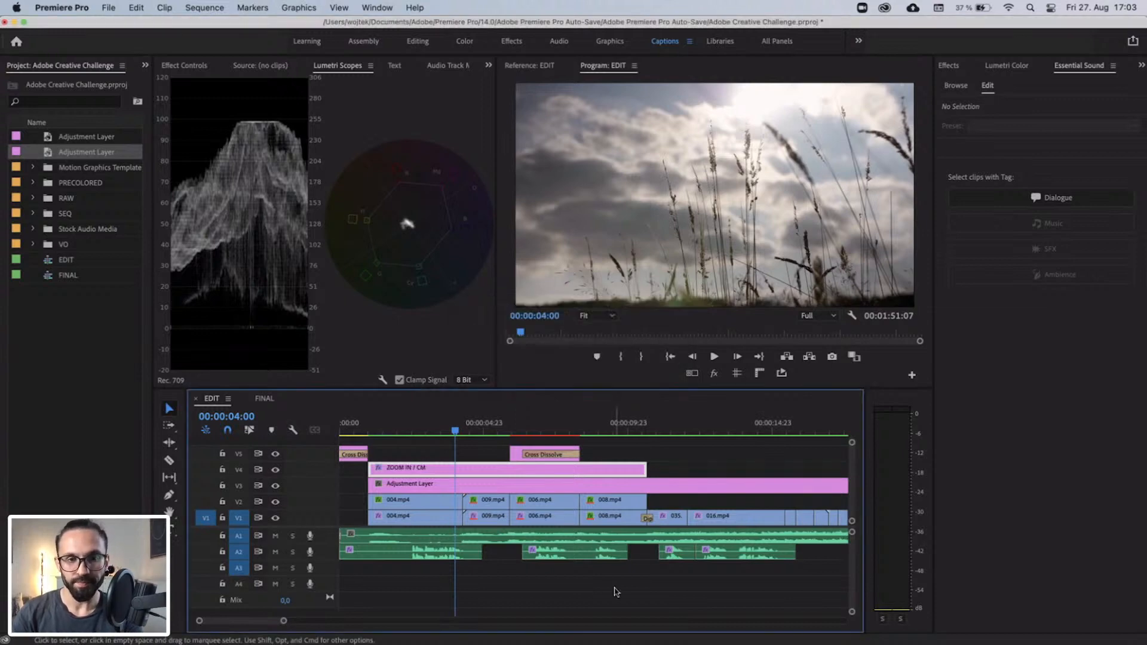
Rename the closing adjustment layer clip on V4 as "ZOOM OUT / CM".
key(minus)
key(minus)
right_click(662, 479)
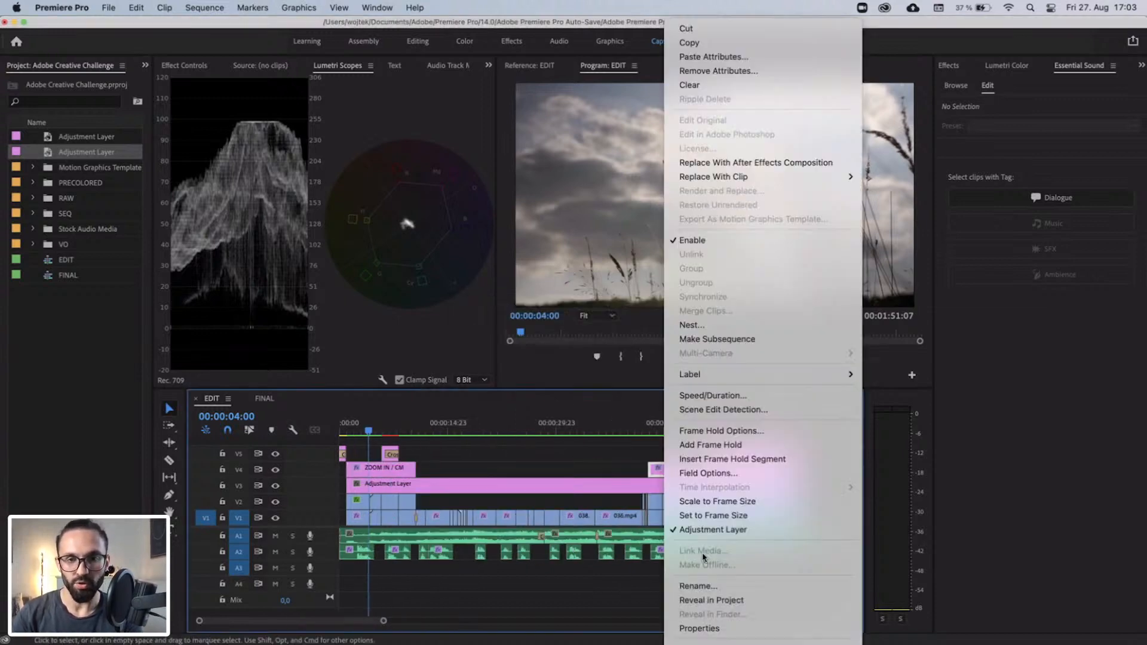
click(705, 586)
text(ZOOM OU)
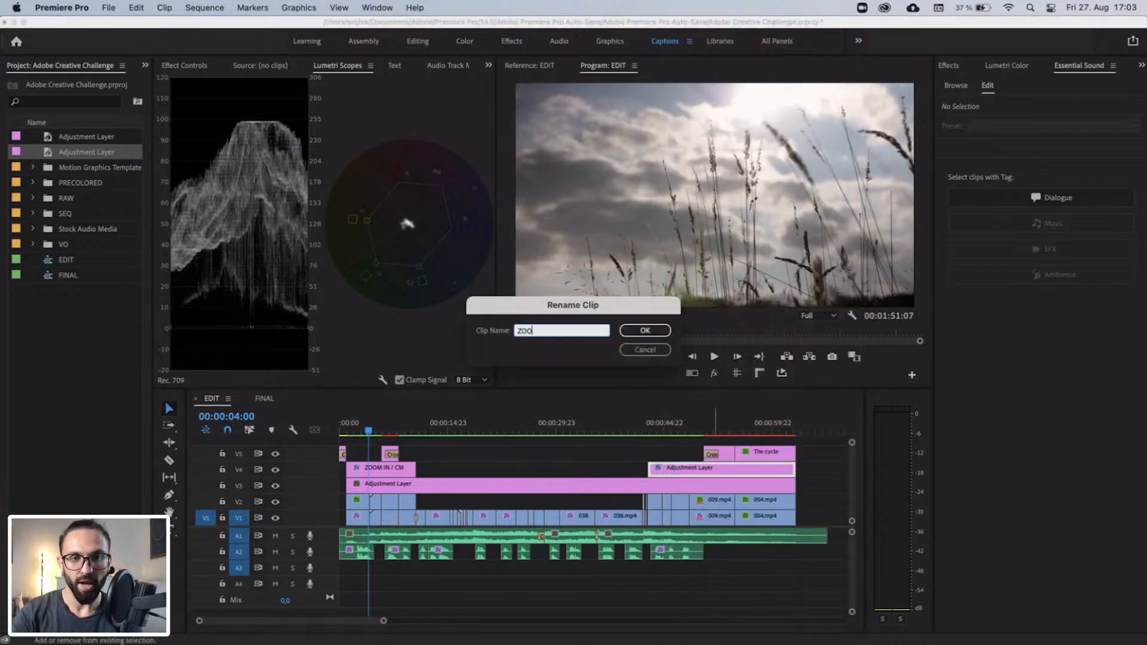
text(/ CM)
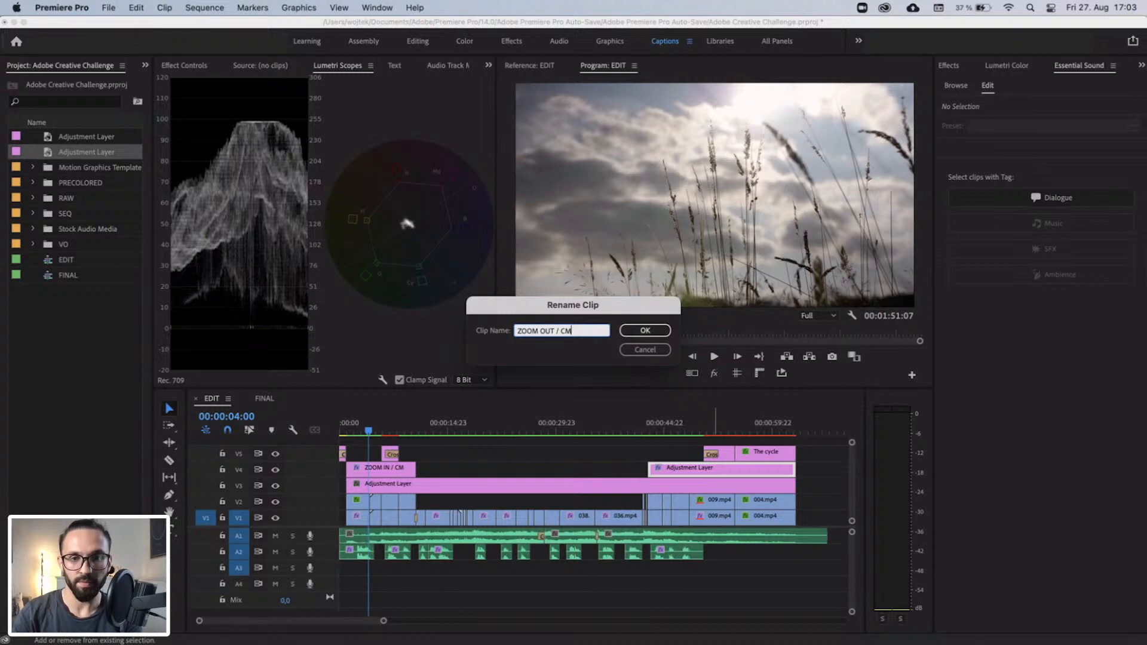
key(Return)
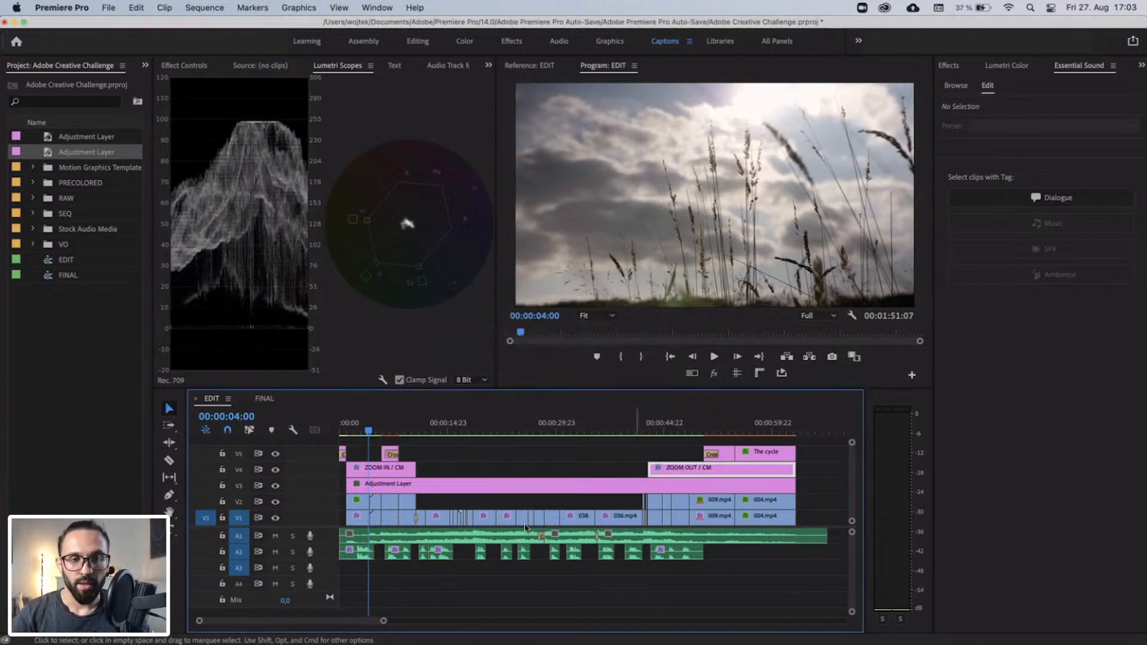
Set the label colour of the ZOOM IN / CM and ZOOM OUT / CM clips to Mango.
right_click(404, 473)
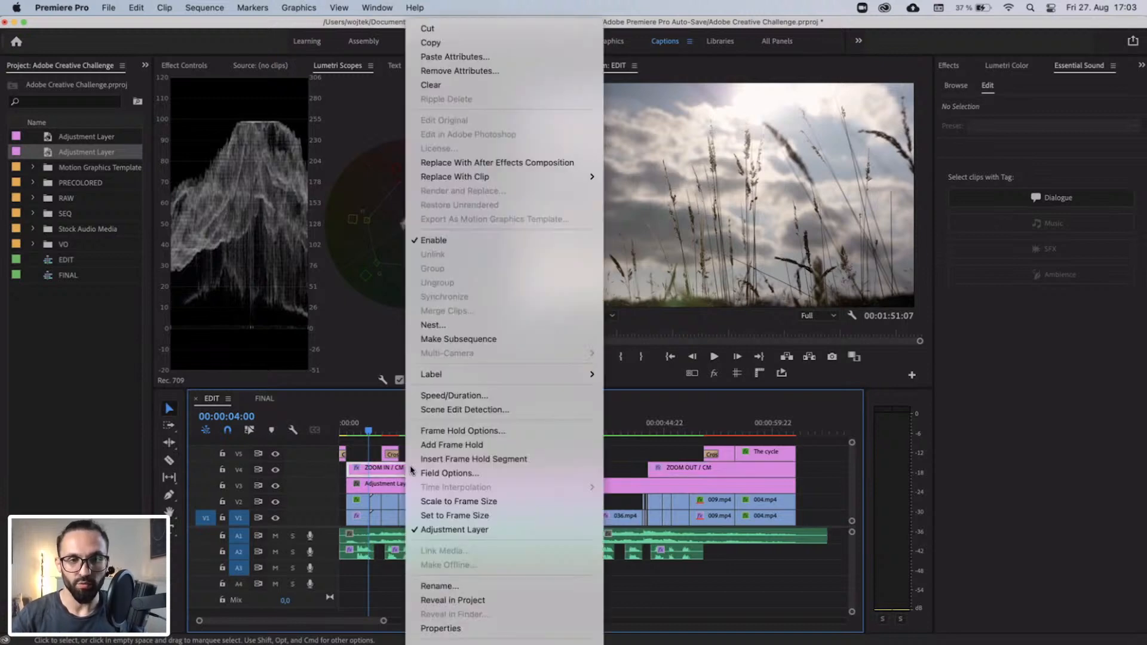
mouse_move(485, 377)
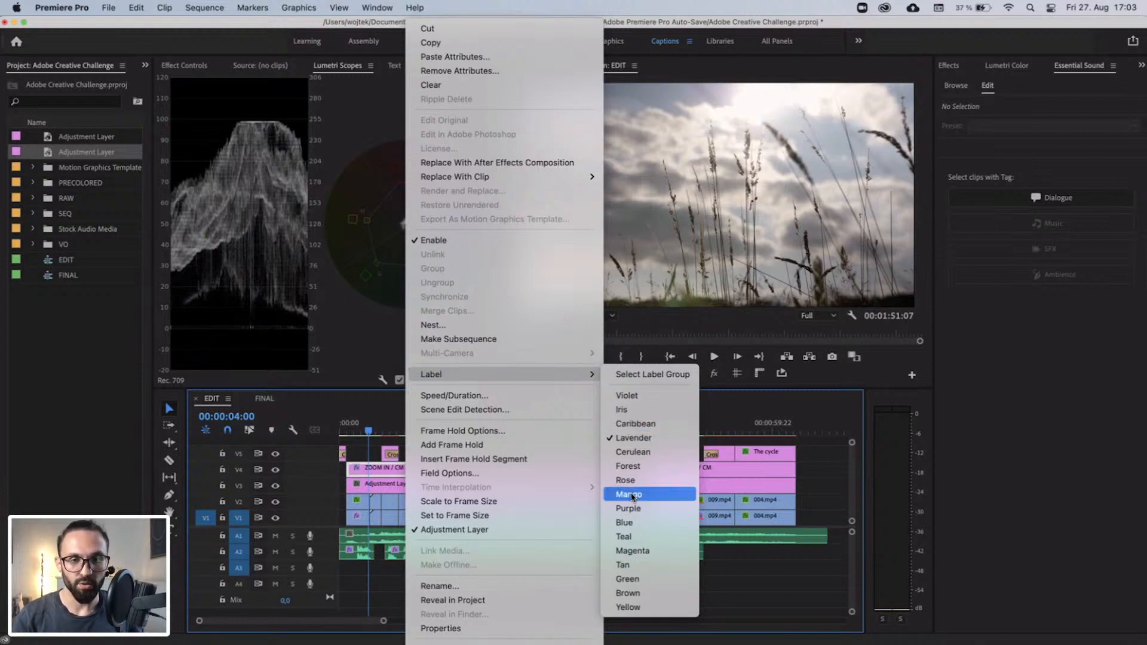
click(681, 494)
right_click(696, 472)
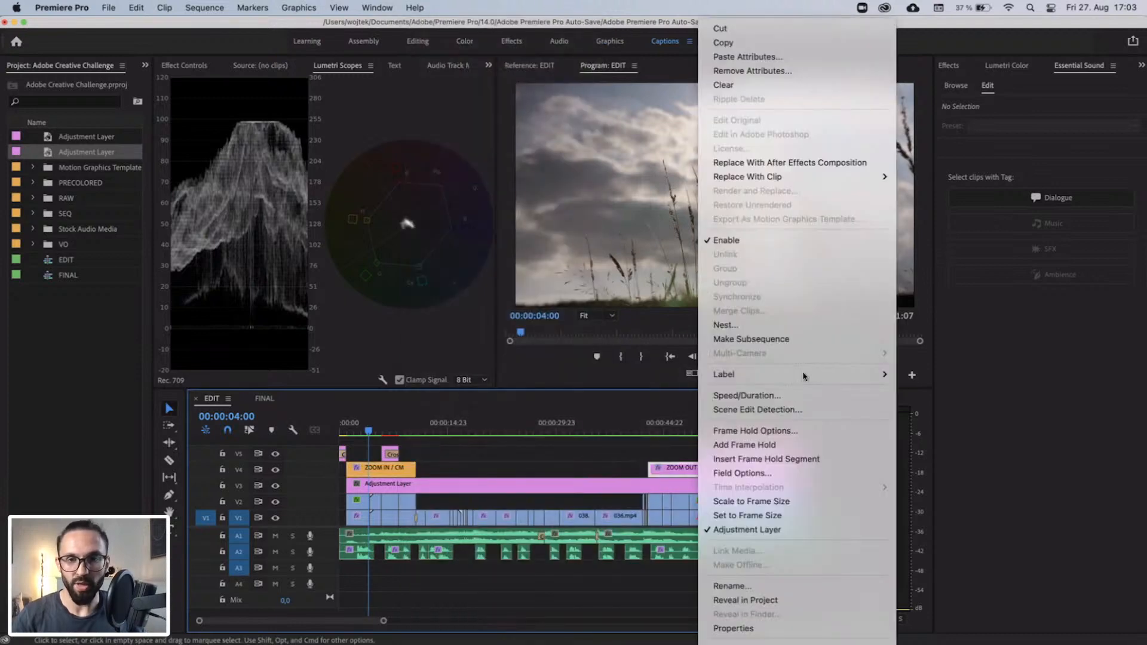
mouse_move(777, 373)
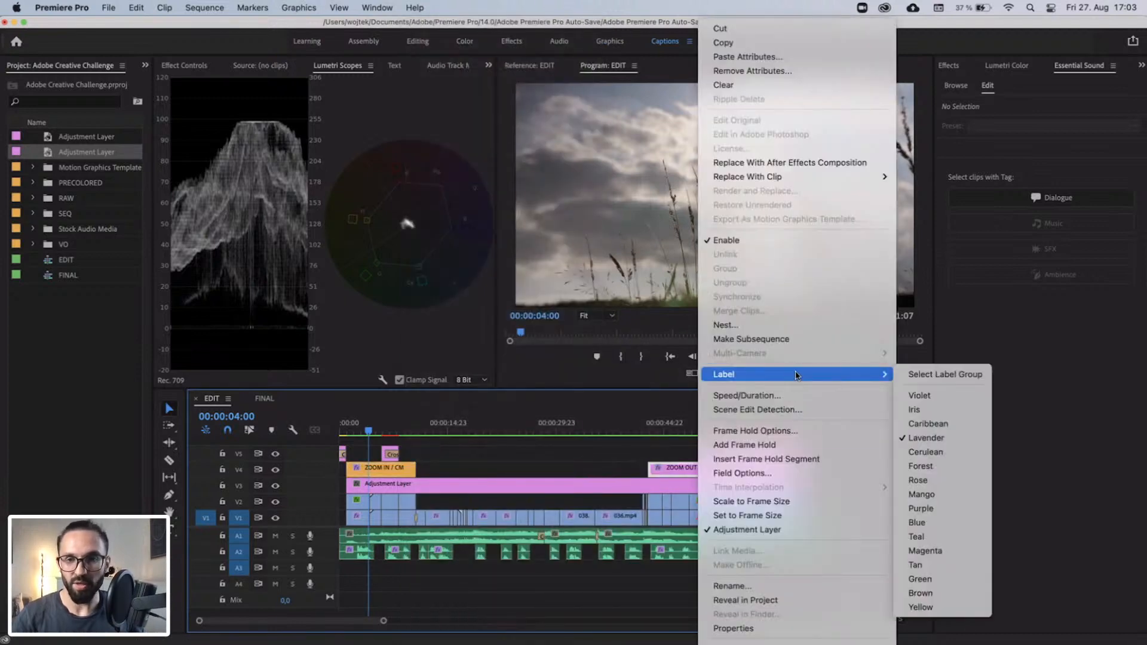
click(911, 494)
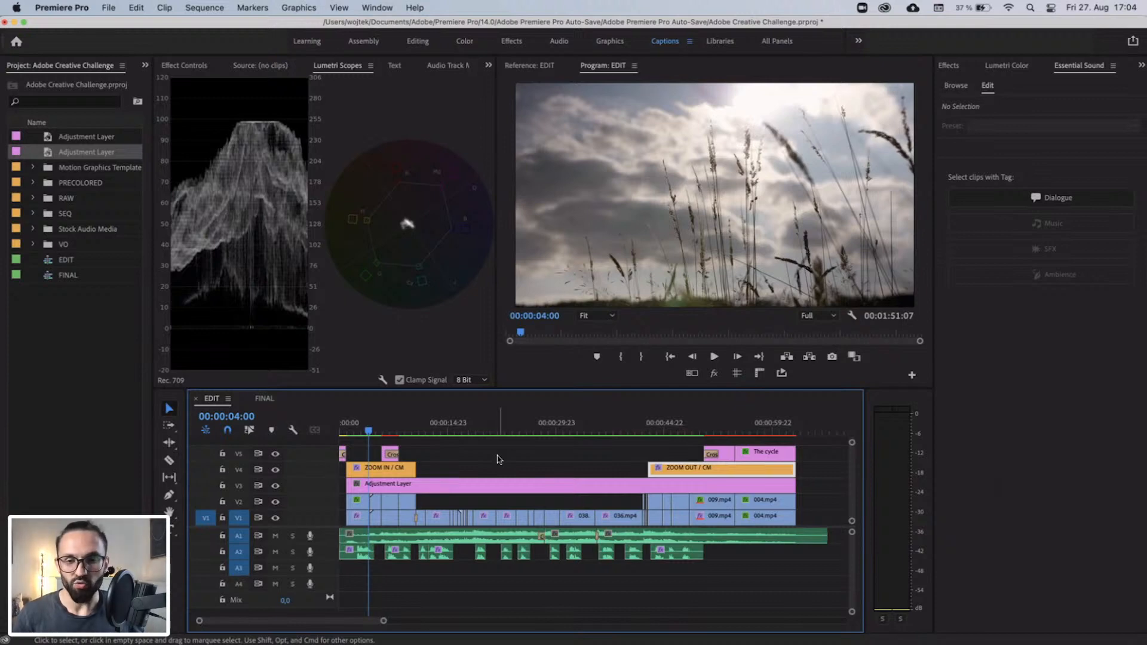
Rename the full-length adjustment layer clip on V3 as "CG".
key(equal)
key(equal)
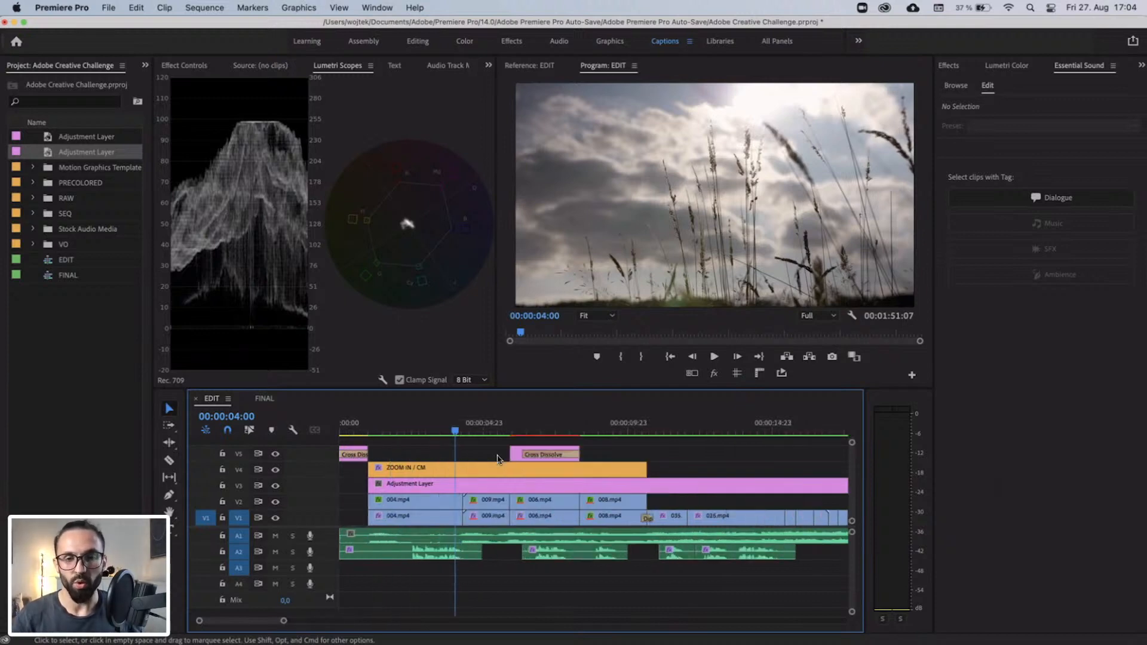
click(622, 492)
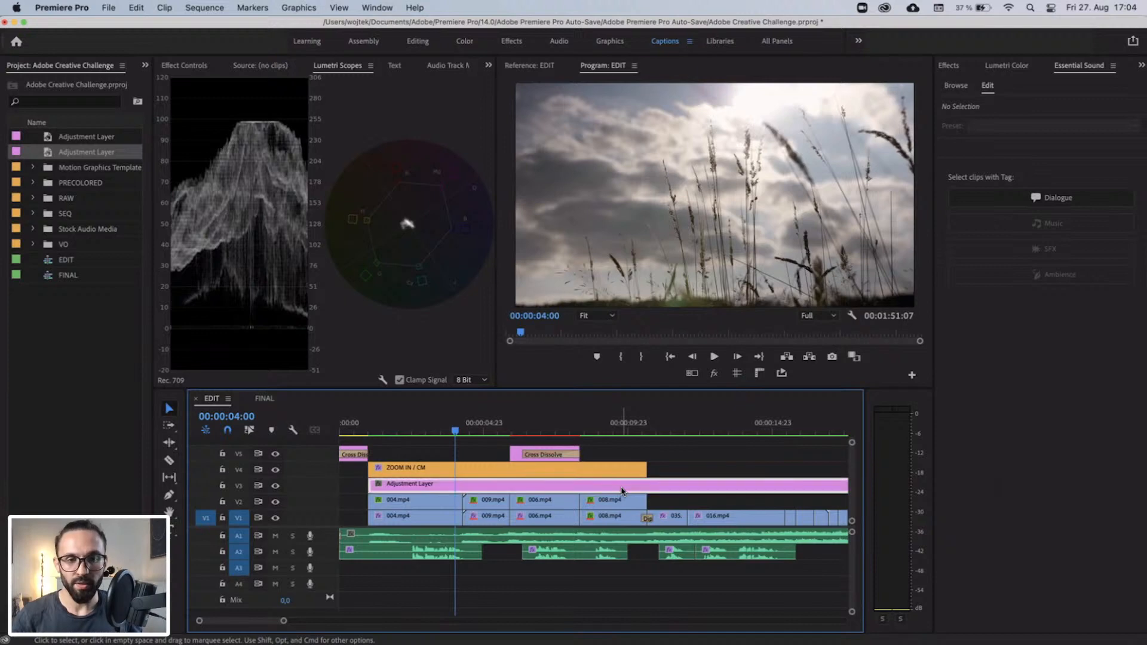
right_click(622, 492)
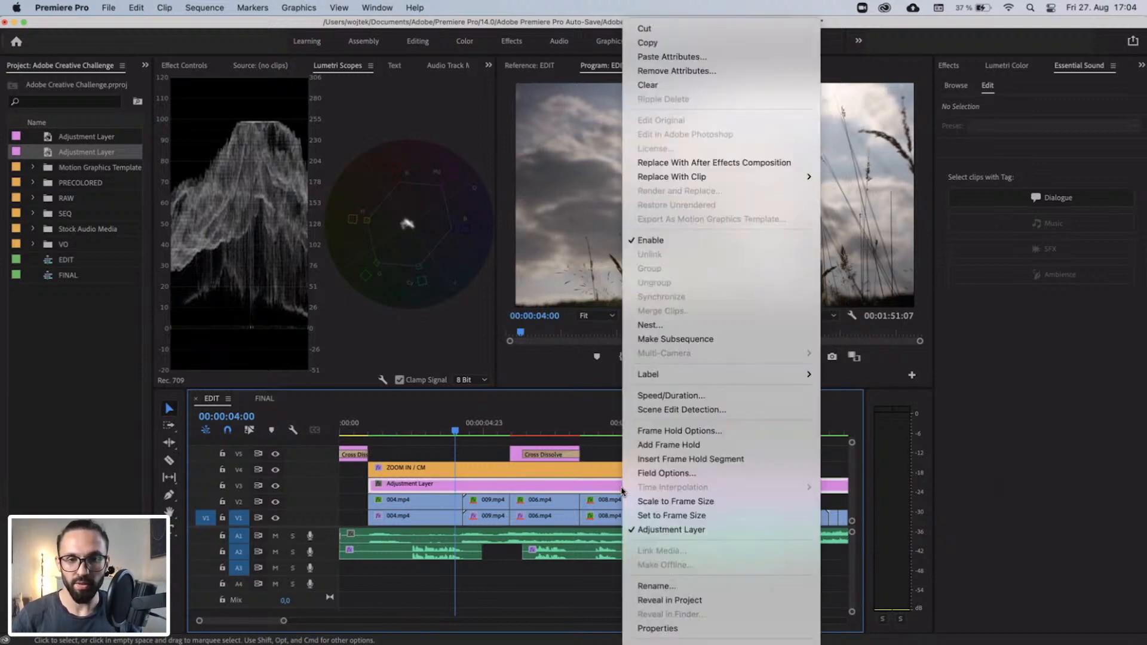
click(660, 586)
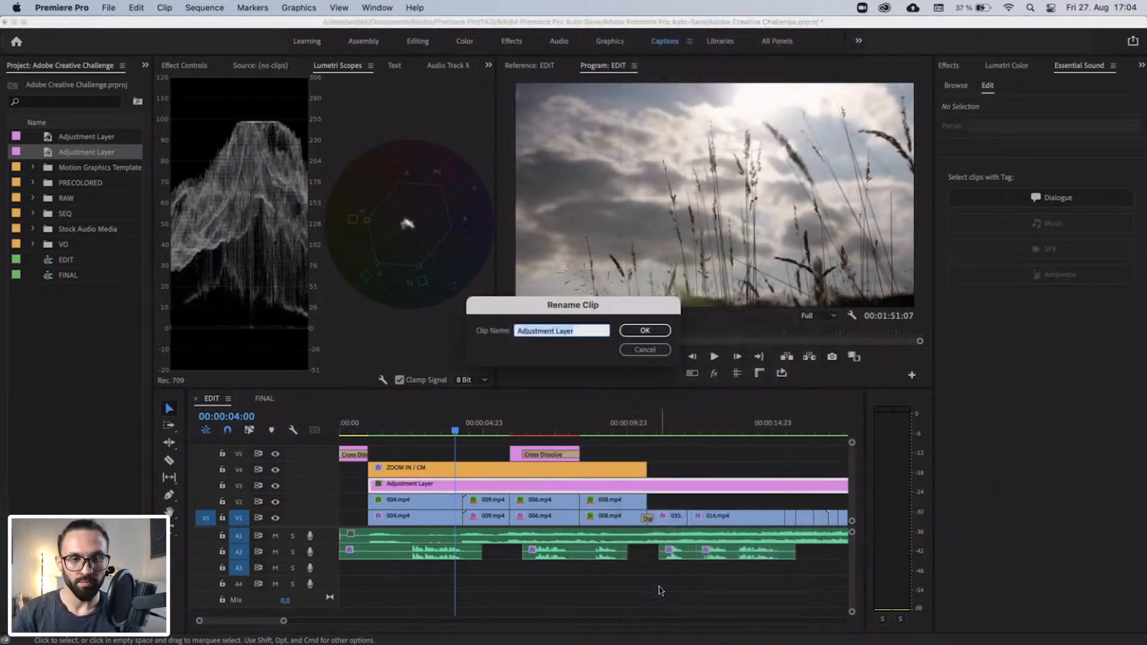
text(CG)
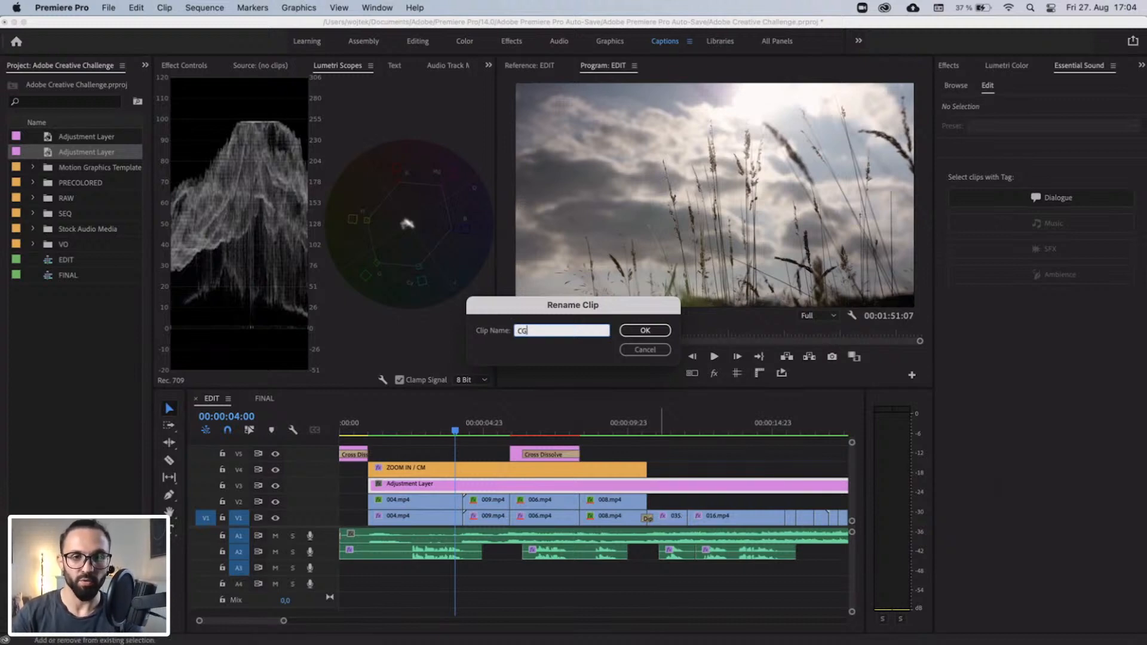
key(Return)
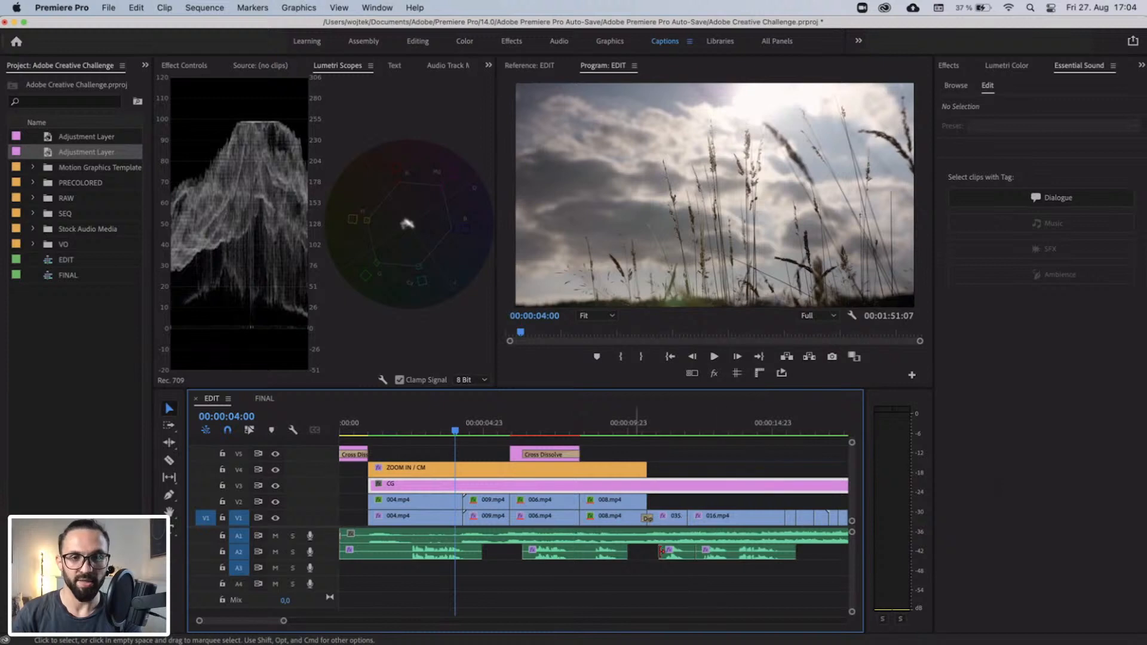
At 00:00:06:18, set Faded Film to about 28.6 in the Lumetri Creative settings of the 006.mp4 clip on V2.
mouse_move(521, 429)
mouse_down()
mouse_move(552, 428)
mouse_move(534, 429)
mouse_up()
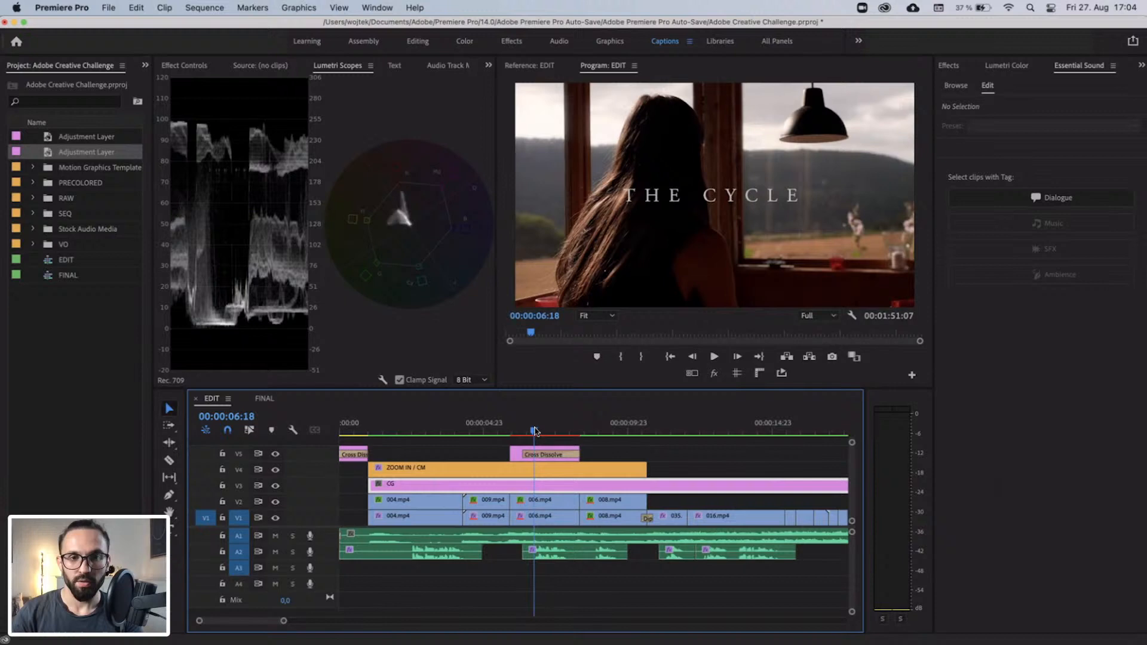
click(539, 505)
click(1023, 64)
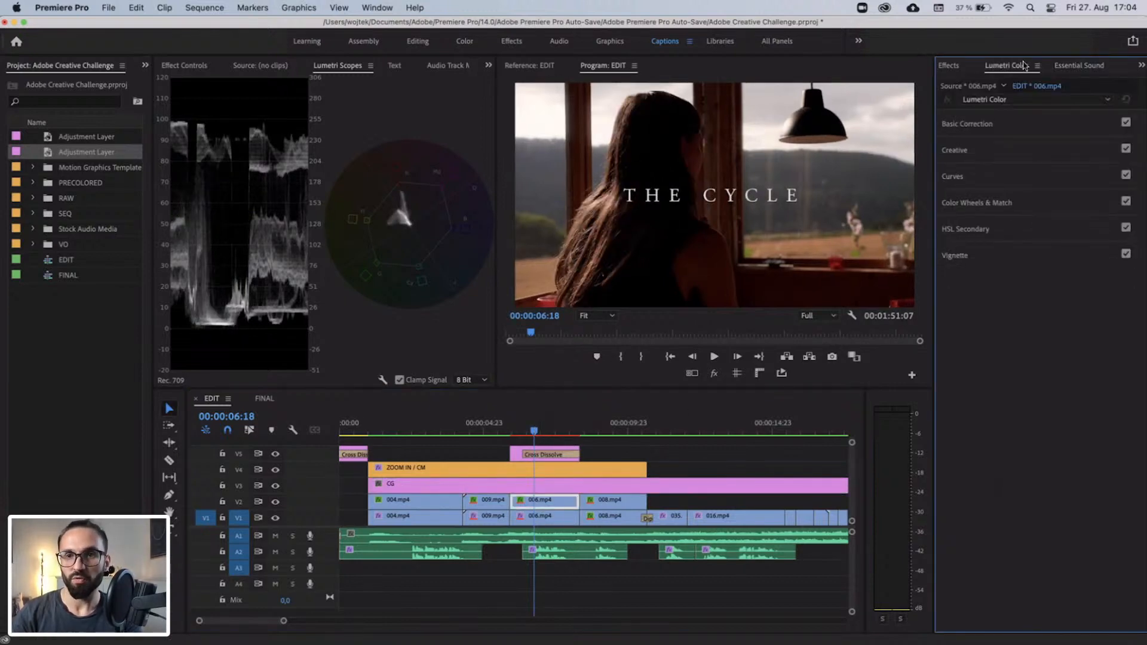
click(995, 127)
click(967, 391)
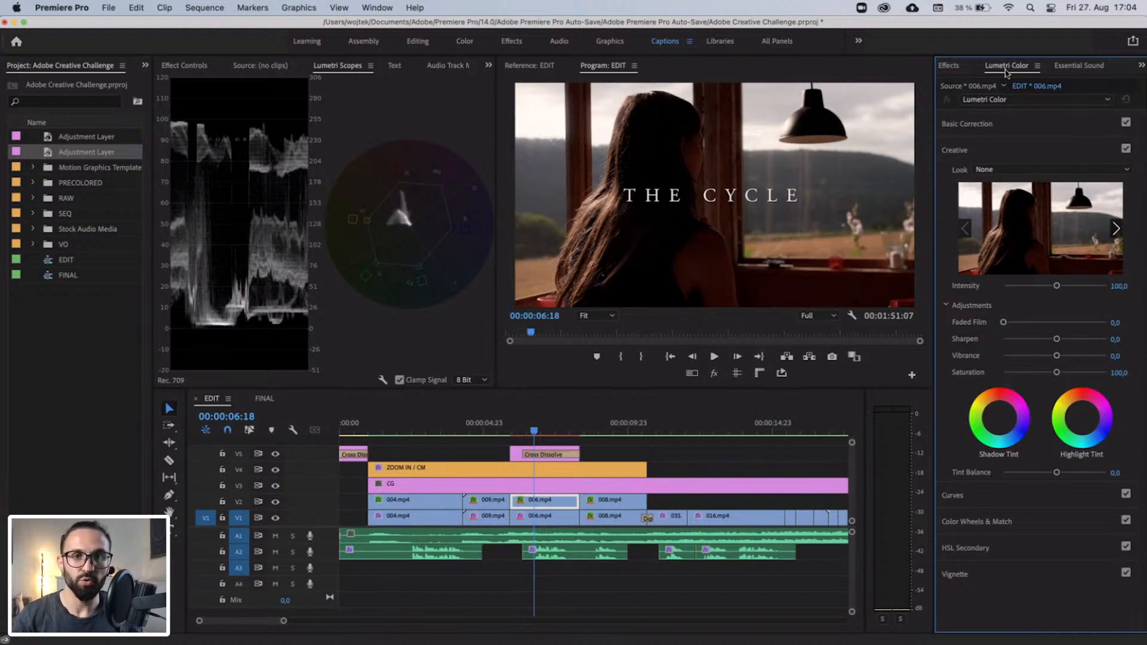
click(382, 7)
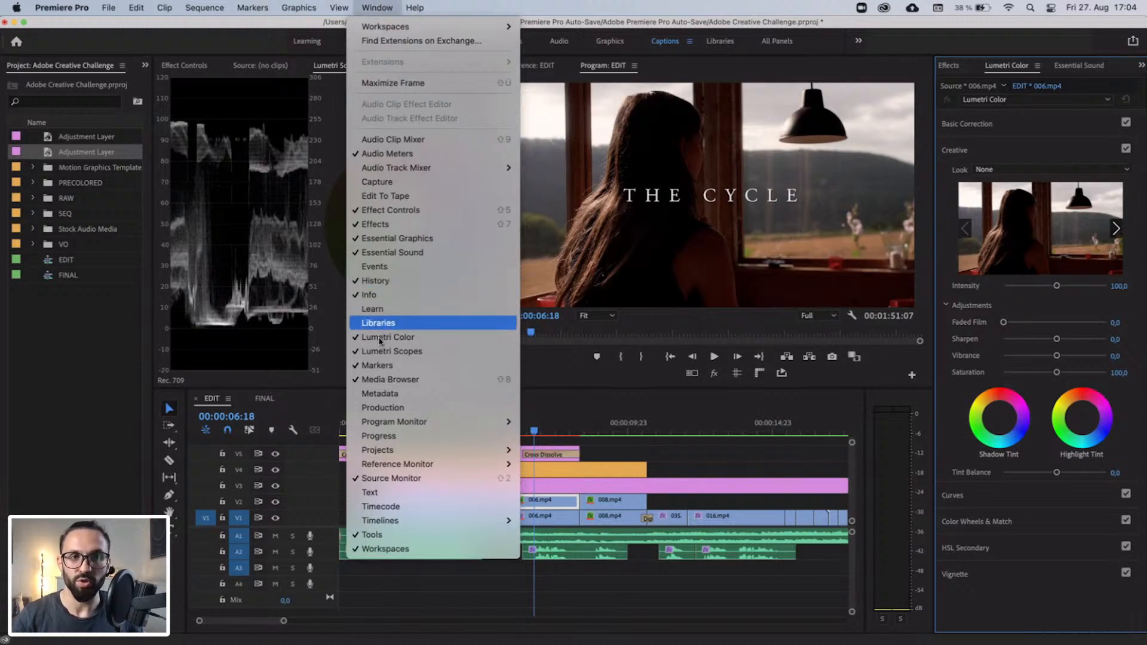
click(382, 7)
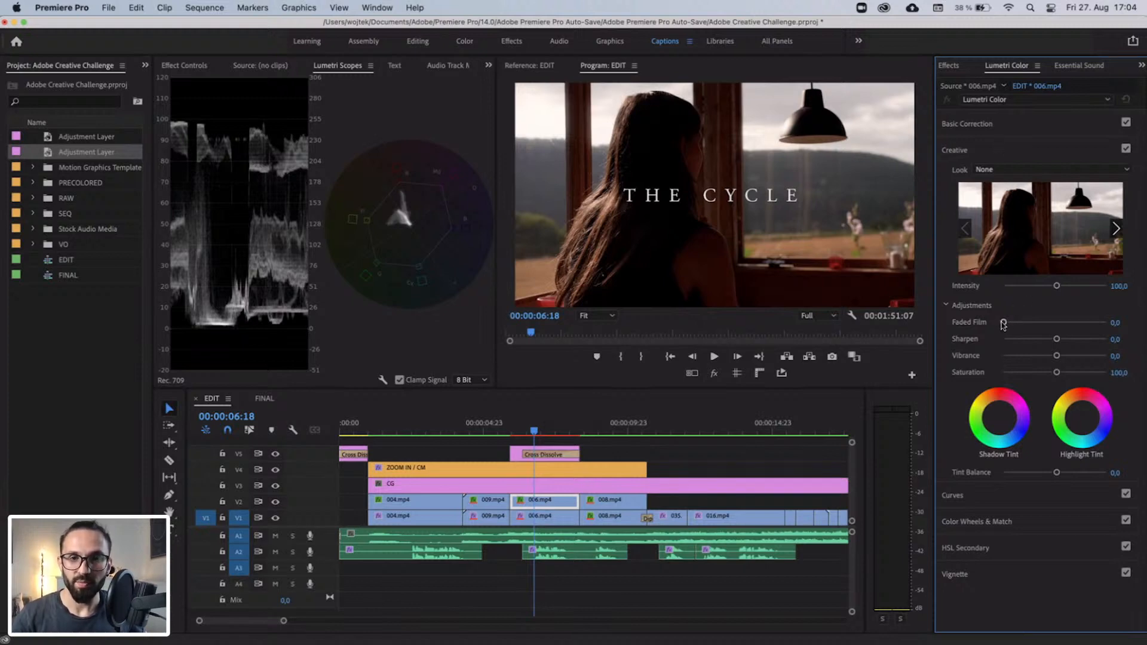
drag(1003, 322, 1032, 330)
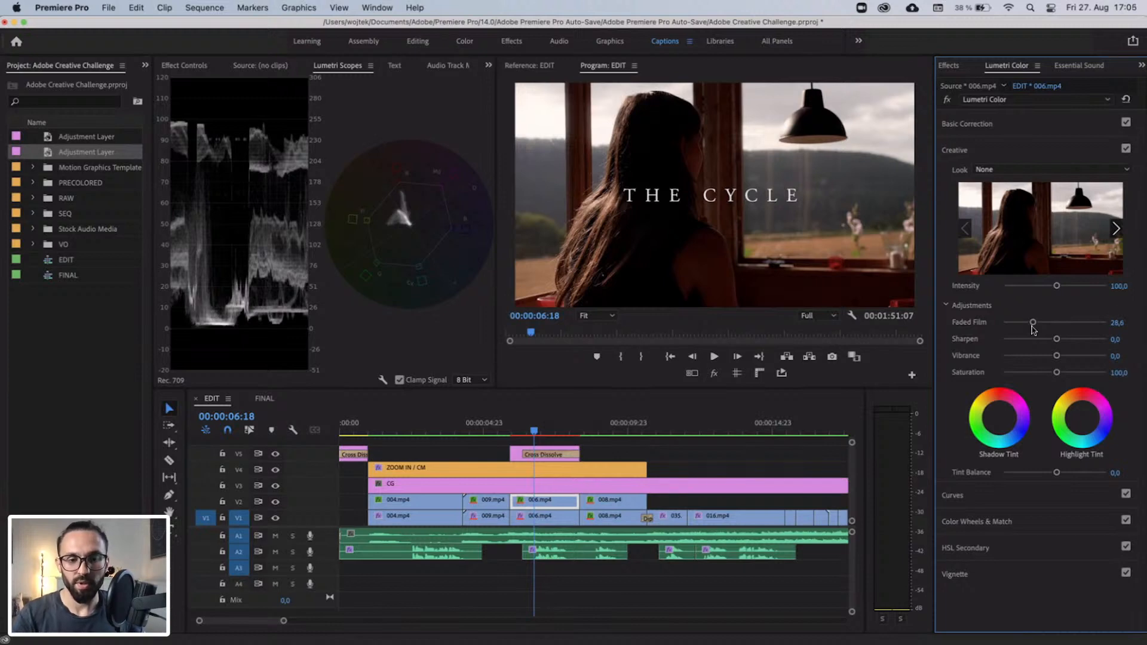
drag(1032, 329, 1034, 330)
Set Faded Film to 25 in the Lumetri Creative settings of the CG adjustment layer on V3.
click(541, 516)
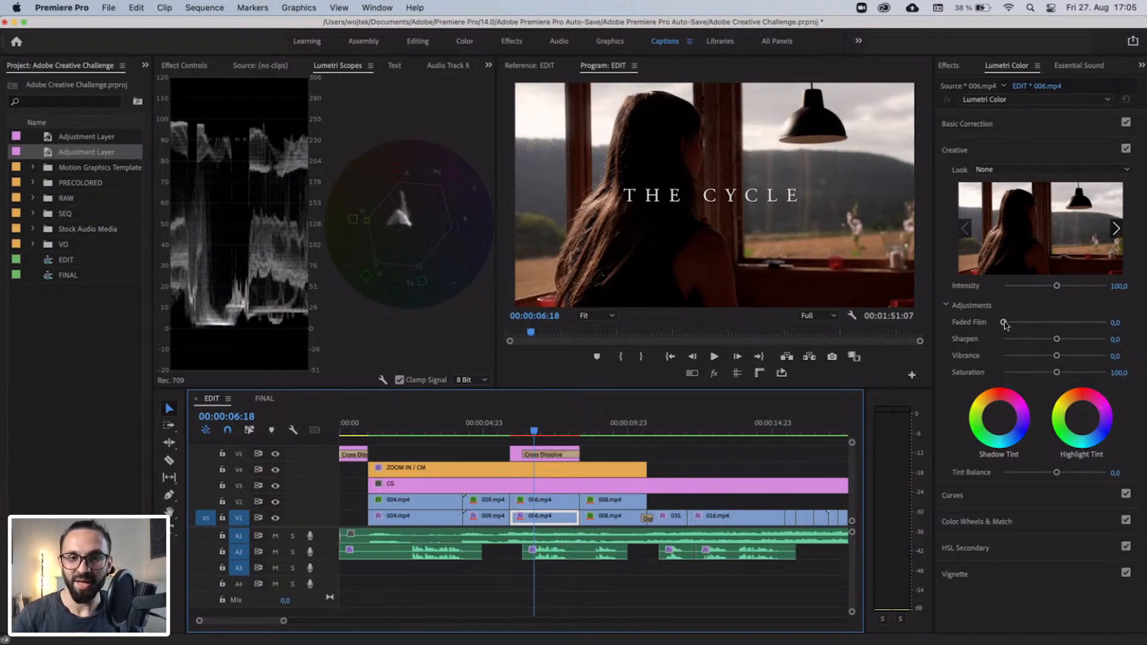
click(544, 491)
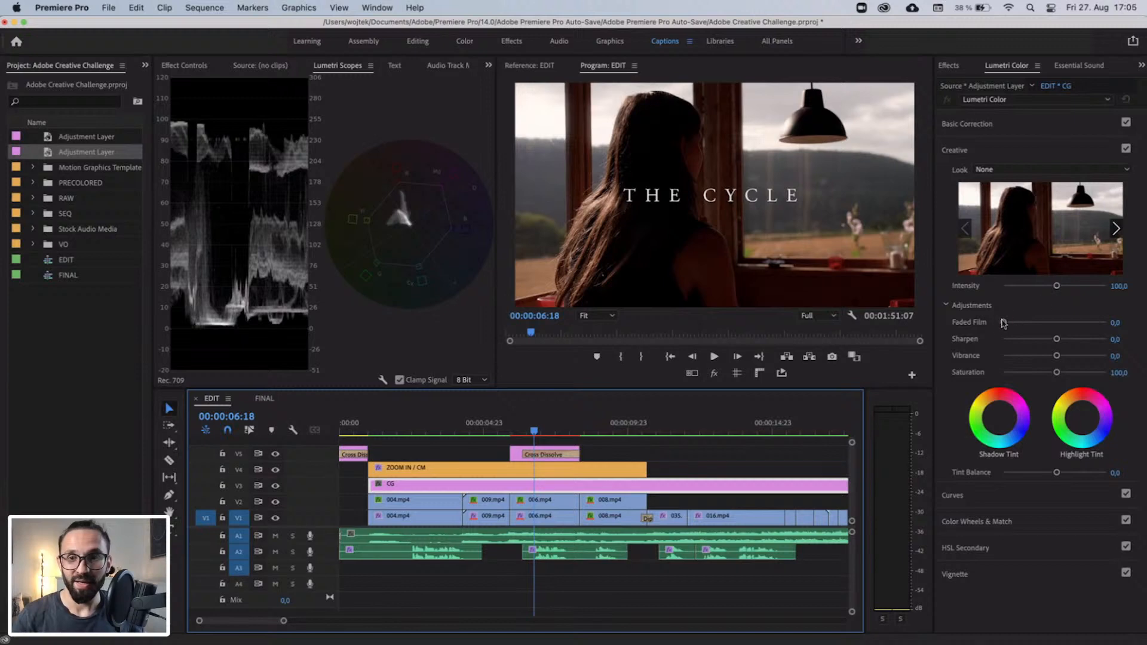
drag(1003, 323, 1027, 323)
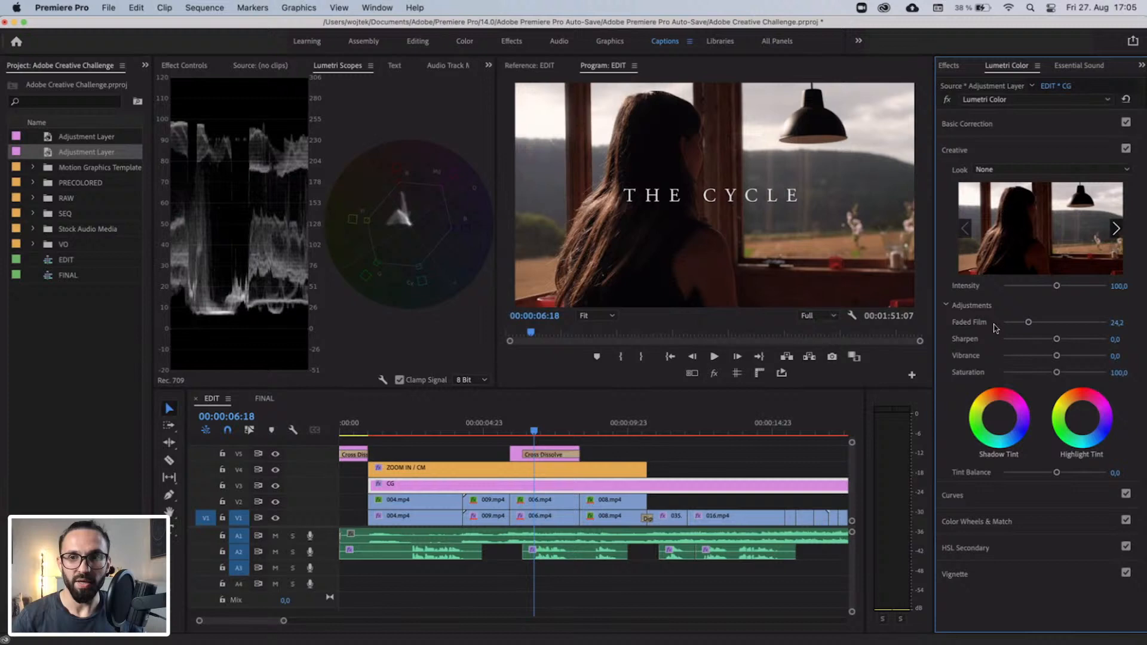
click(1117, 322)
text(25)
key(Return)
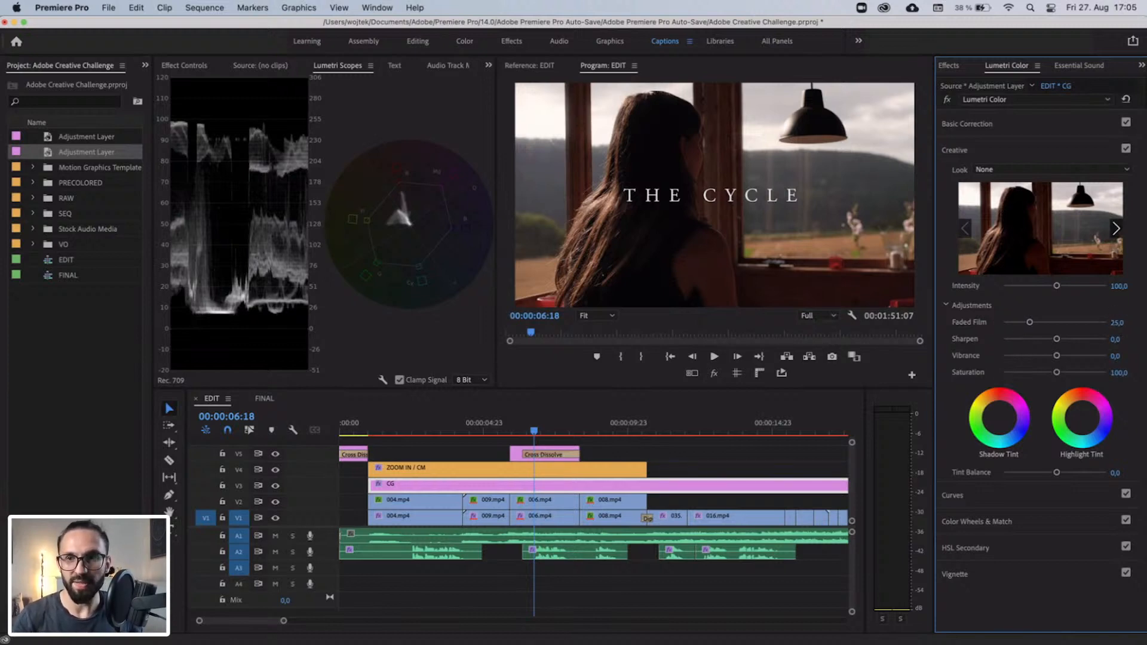
Compare the CG layer with its Lumetri Creative adjustments on and off, leaving them disabled and the Creative section collapsed.
click(1125, 149)
click(1125, 148)
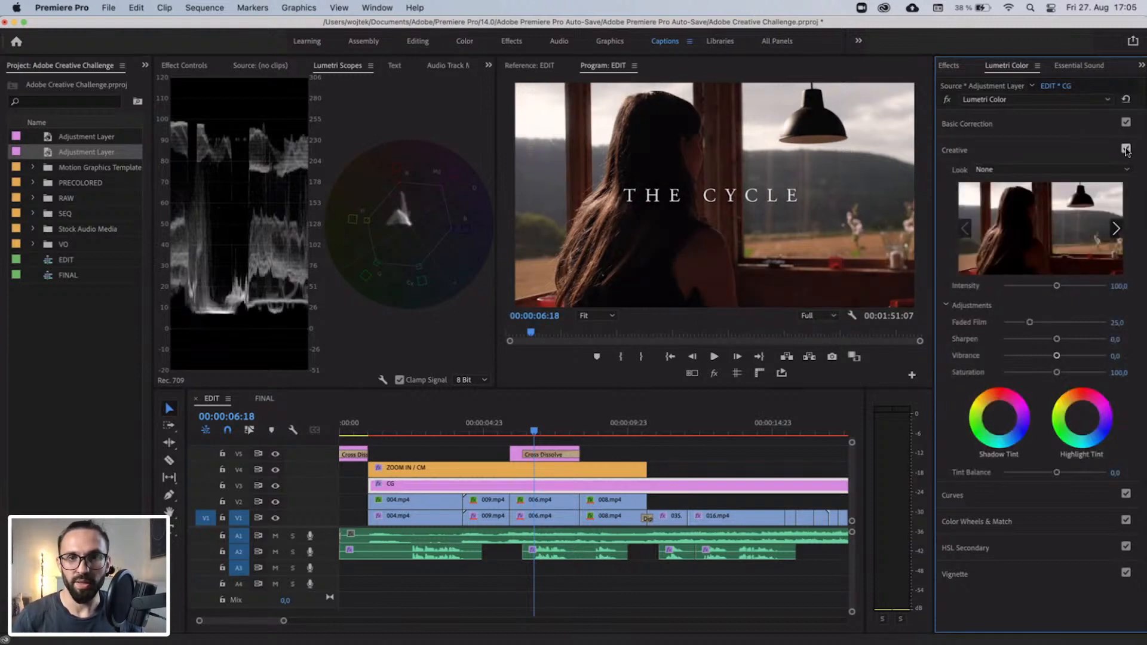
click(1125, 149)
click(1125, 149)
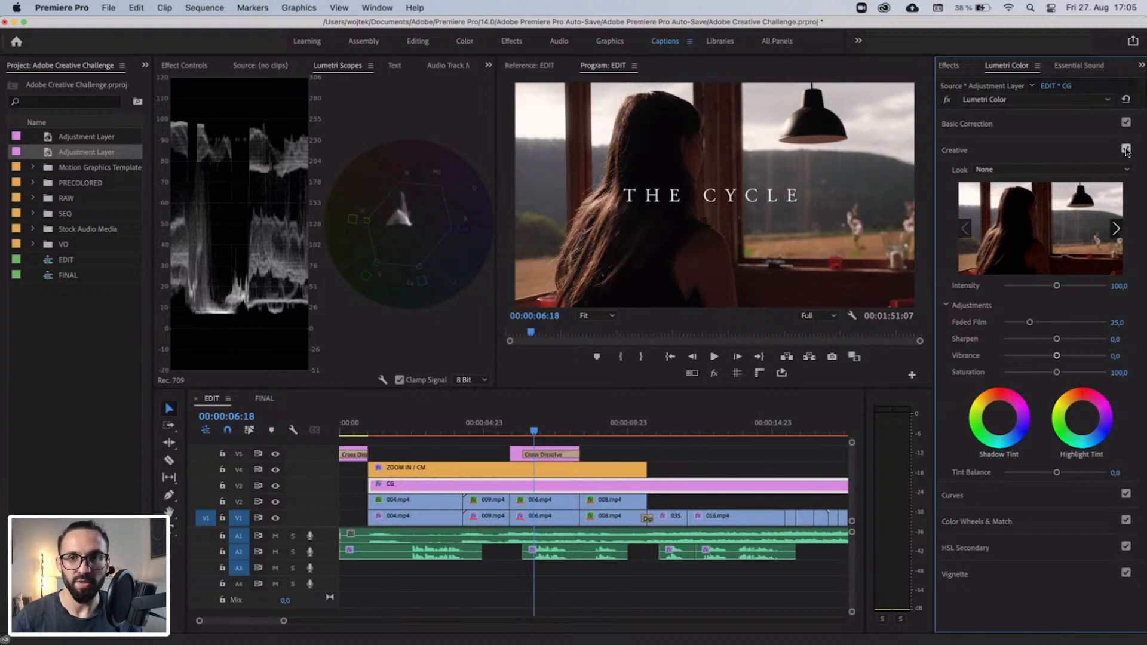
click(1125, 148)
click(1048, 150)
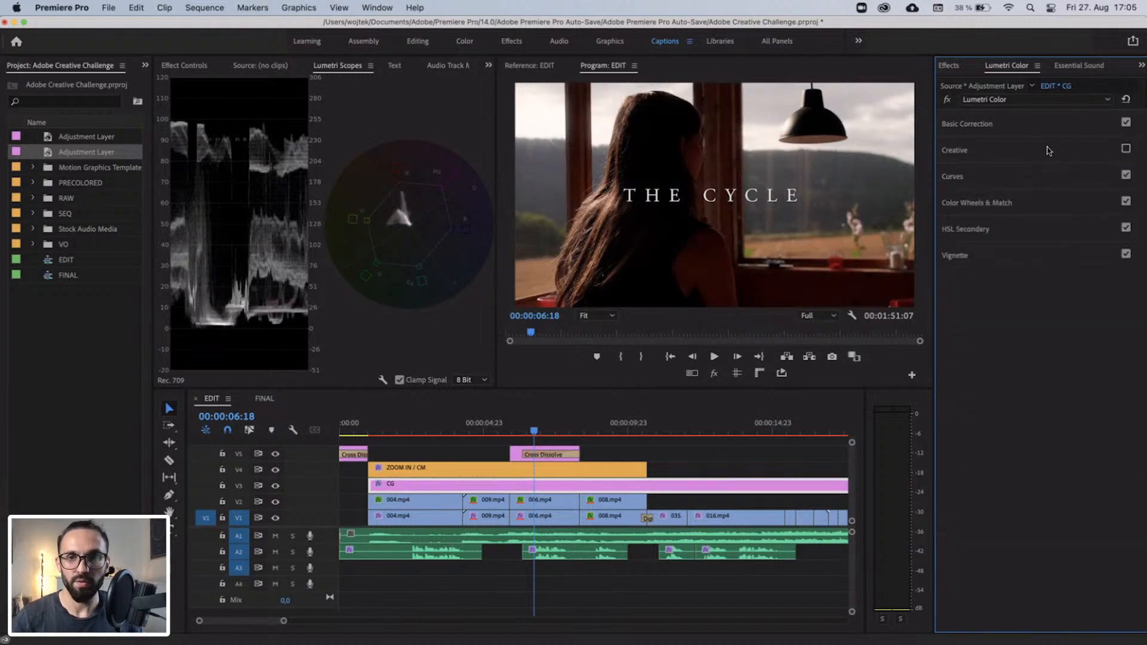
Add shadow, midtone and highlight control points to the straight white RGB curve in the CG layer's Lumetri Curves settings.
click(1030, 178)
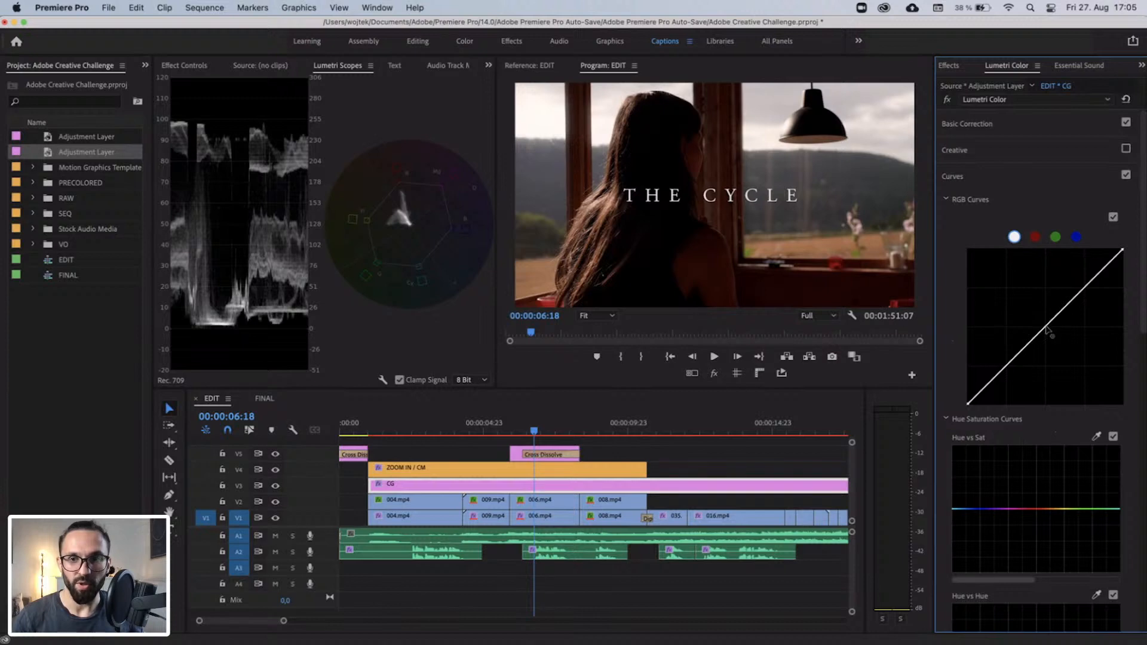
mouse_move(1045, 327)
mouse_down()
mouse_move(1039, 319)
mouse_move(1052, 338)
mouse_move(1042, 323)
mouse_up()
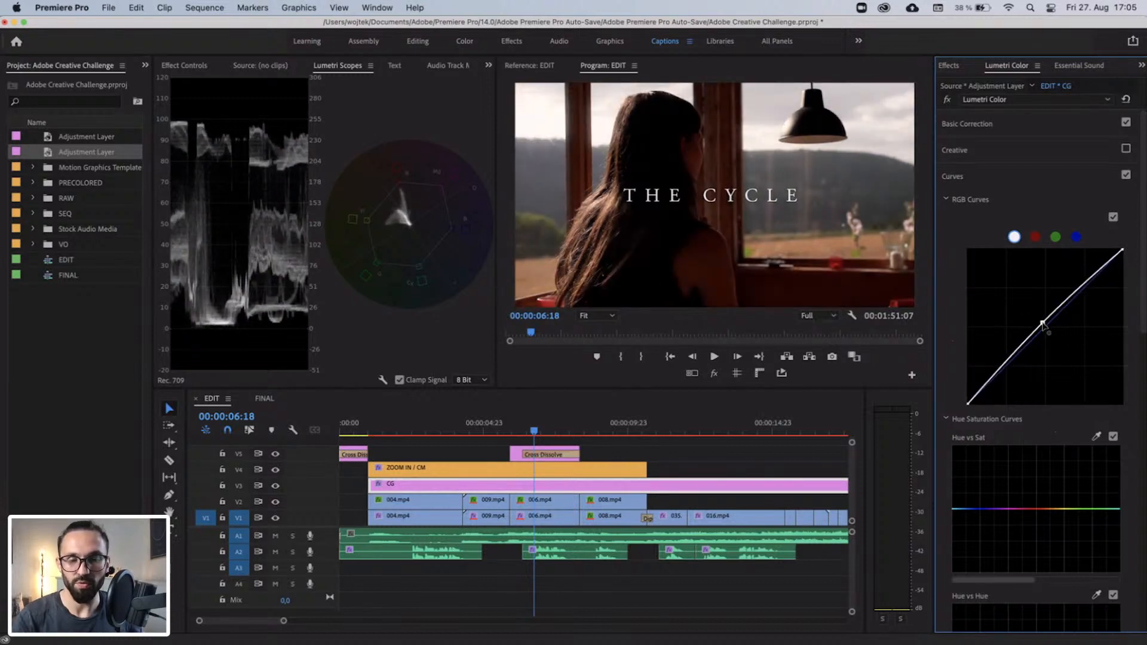
double_click(1043, 324)
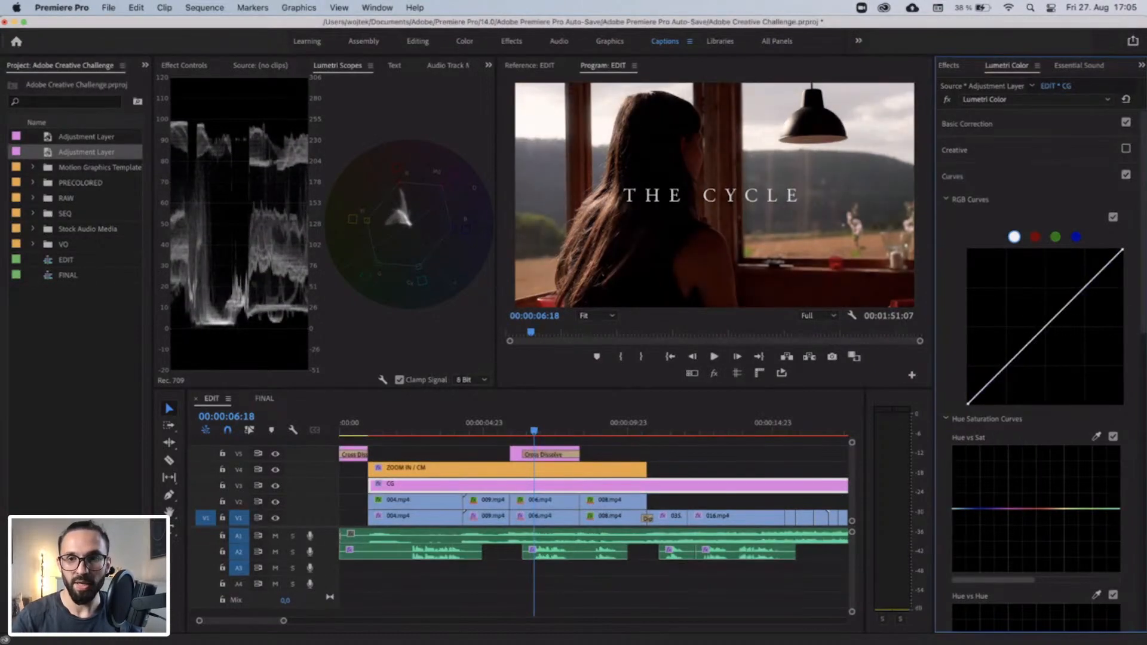
click(1044, 327)
click(1084, 288)
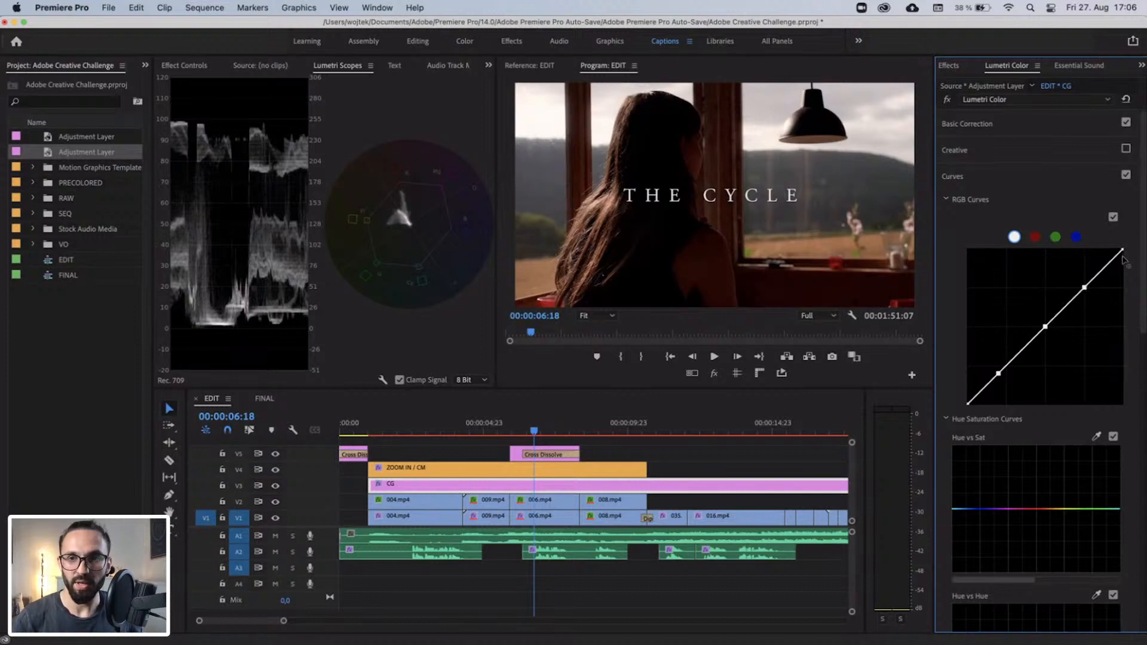
Try moving the white endpoint and the highlight, midtone and shadow points of the CG layer's white RGB curve.
mouse_move(1122, 250)
mouse_down()
mouse_move(1119, 264)
mouse_move(1121, 250)
mouse_up()
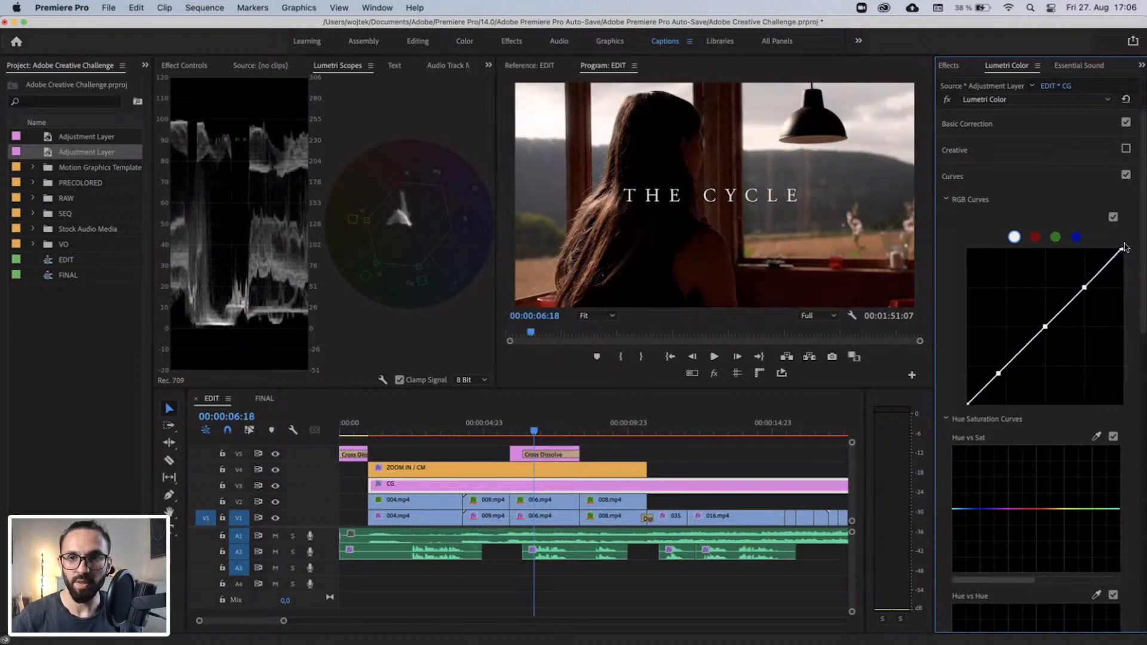
mouse_move(1084, 288)
mouse_down()
mouse_move(1076, 280)
mouse_move(1084, 288)
mouse_up()
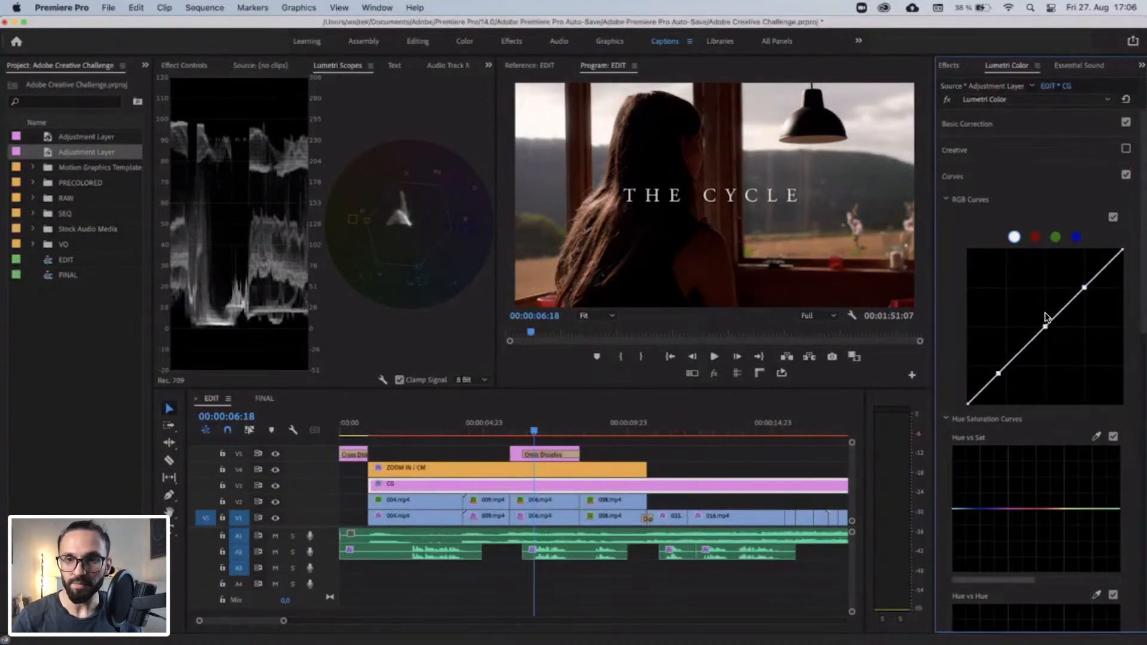
mouse_move(1046, 328)
mouse_down()
mouse_move(1035, 313)
mouse_move(1039, 321)
mouse_up()
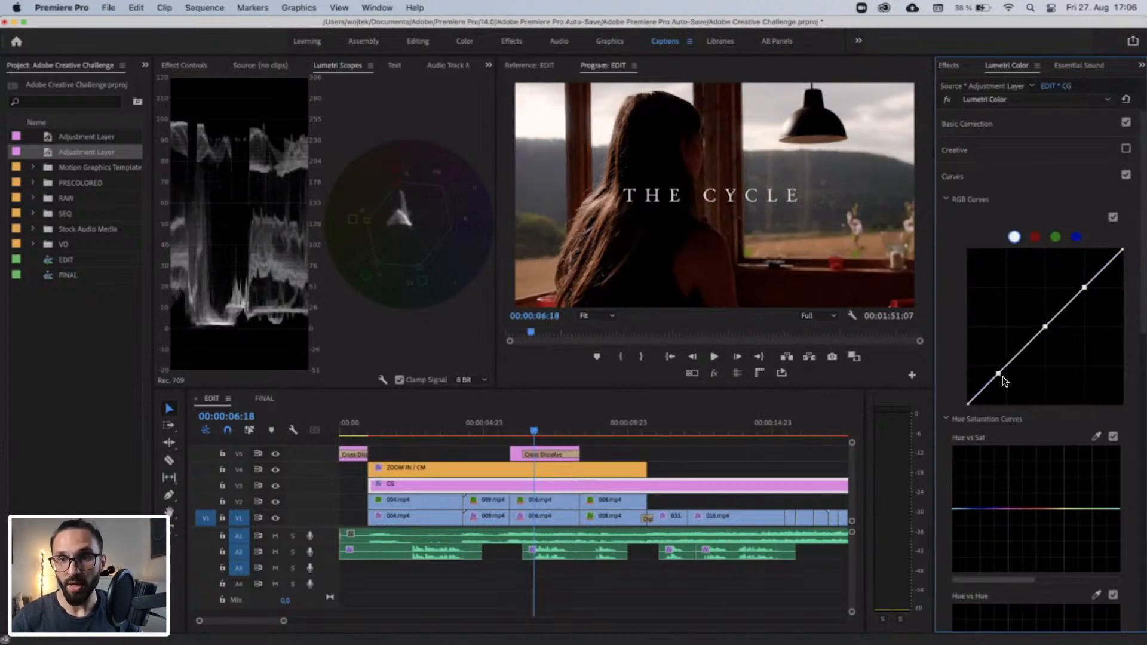
mouse_move(998, 375)
mouse_down()
mouse_move(1011, 375)
mouse_move(1003, 364)
mouse_move(998, 373)
mouse_up()
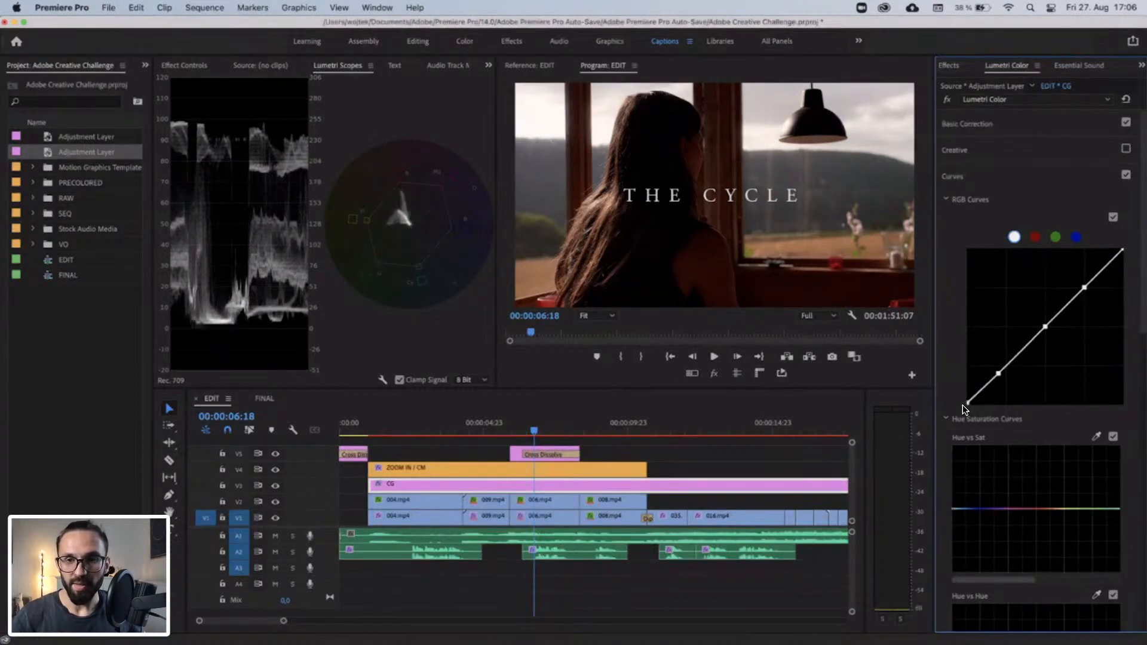
Lift the black endpoint of the CG layer's white RGB curve slightly and fine-tune the shadow point to fade the blacks.
drag(959, 400, 958, 398)
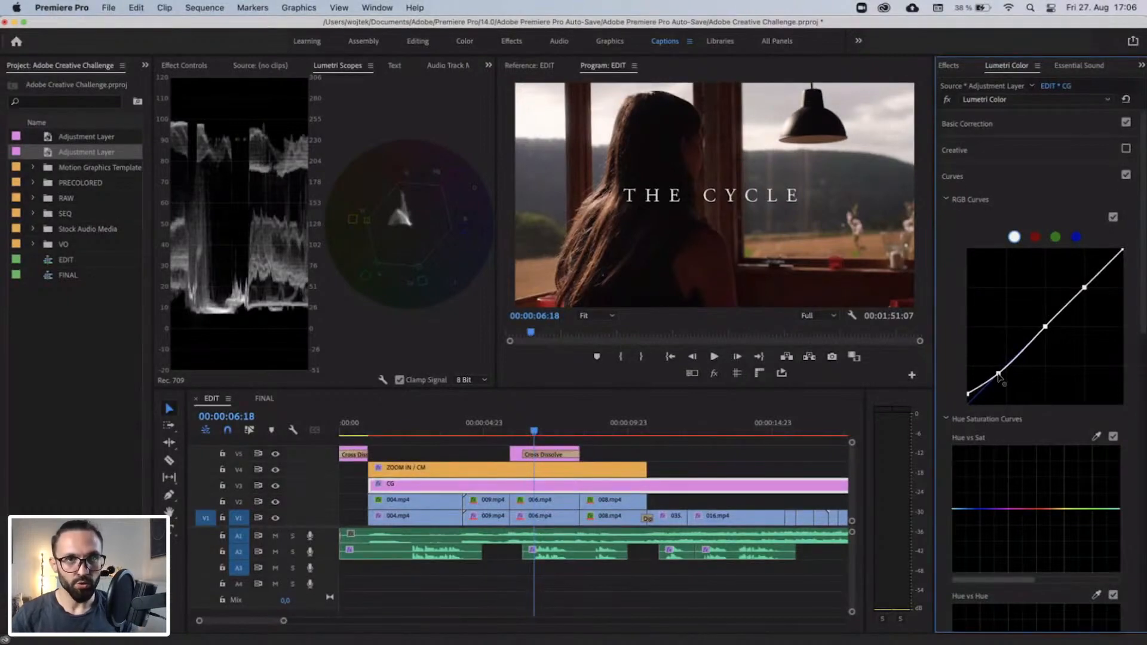
mouse_move(998, 373)
mouse_down()
mouse_move(1002, 381)
mouse_move(996, 371)
mouse_up()
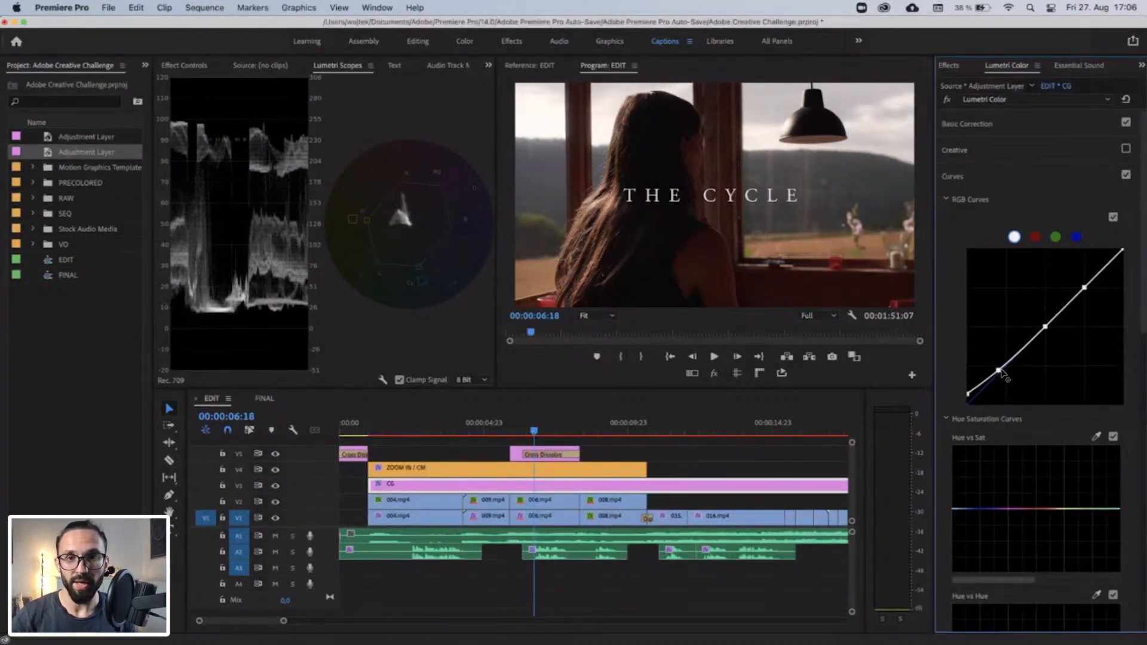
drag(1003, 373, 1003, 374)
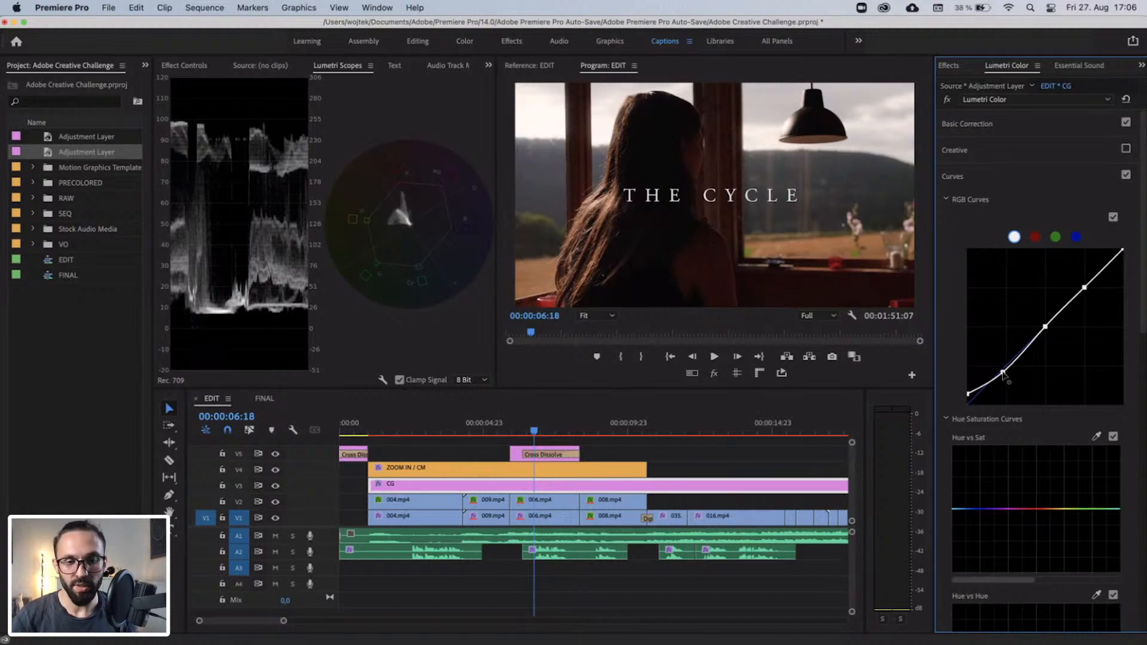
drag(1003, 374, 1000, 370)
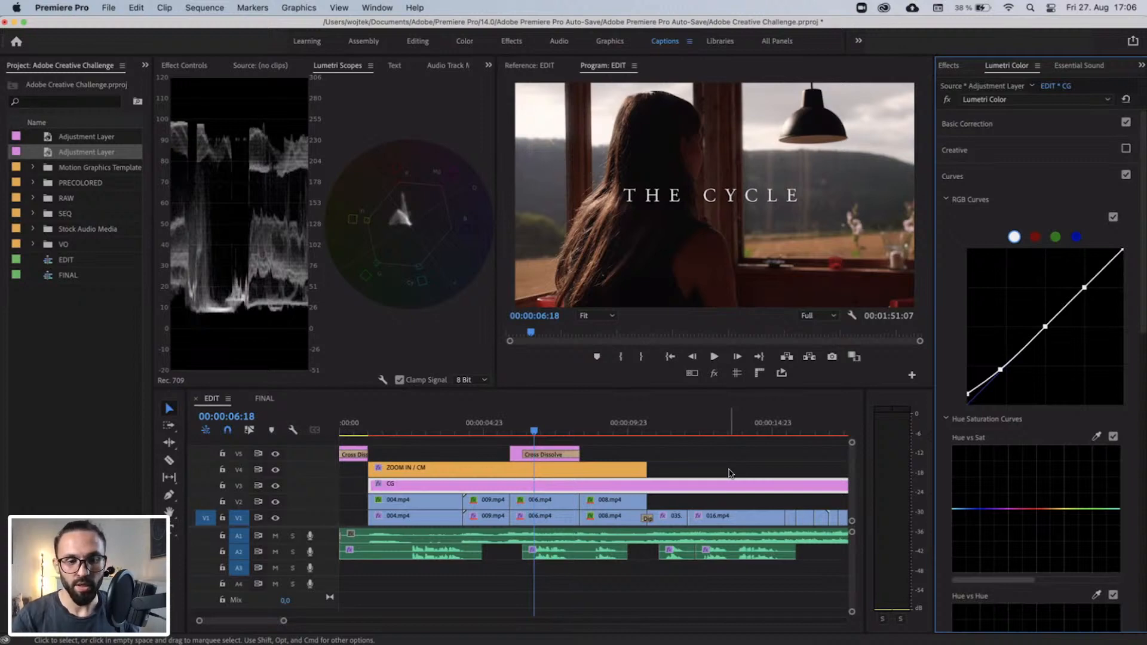
Try splitting the CG layer on V3 where the ZOOM IN / CM clip ends, and undo the cut.
key(c)
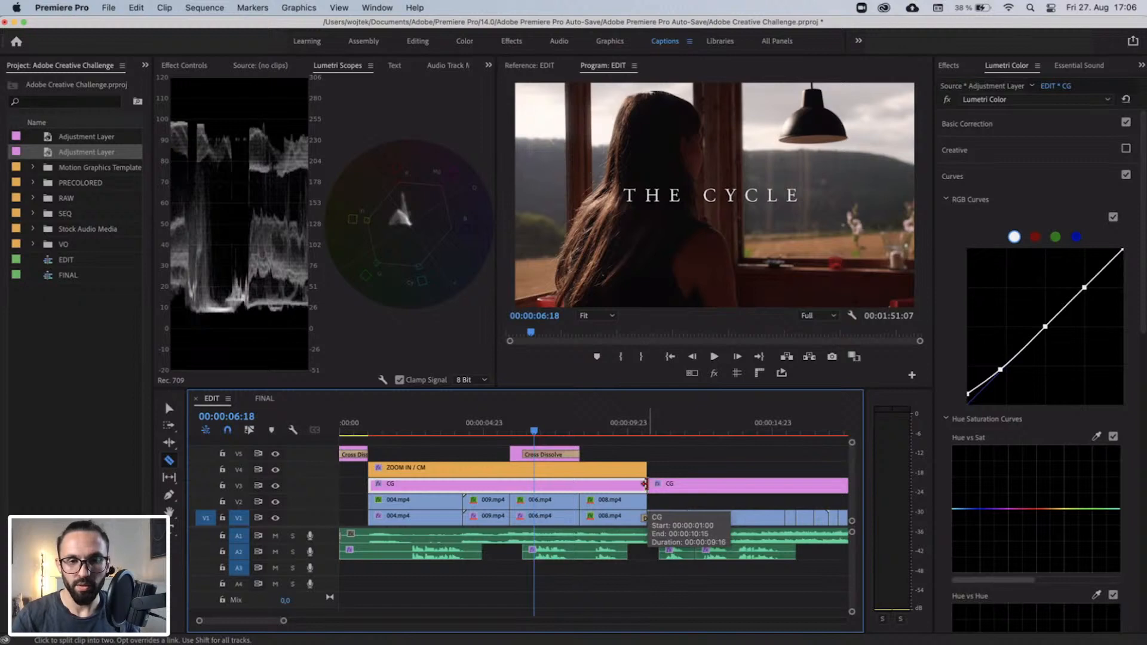
key(v)
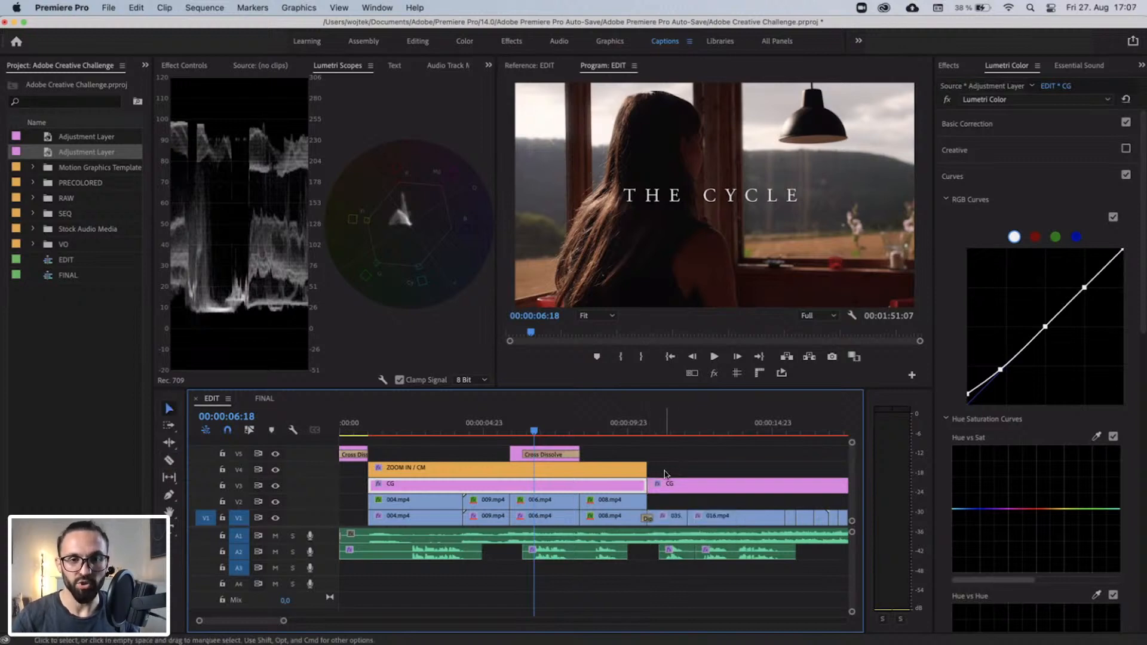
key(super+z)
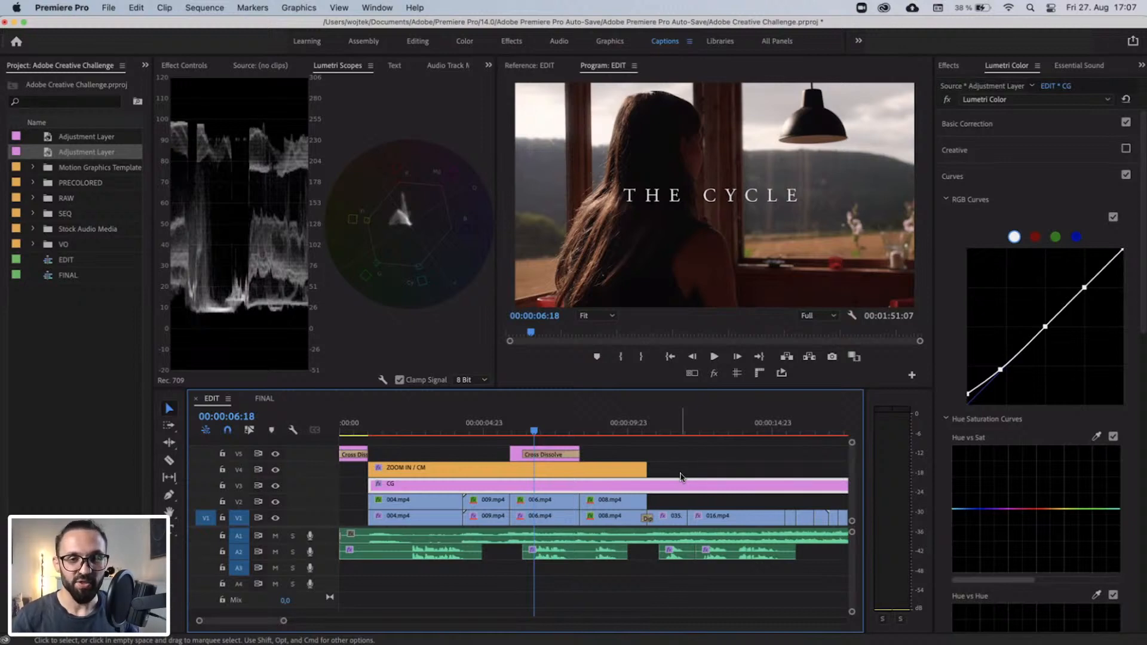
Mark the sequence's in point at the end of ZOOM IN / CM and its out point at 00:00:42:20, where ZOOM OUT / CM starts.
drag(670, 432, 712, 436)
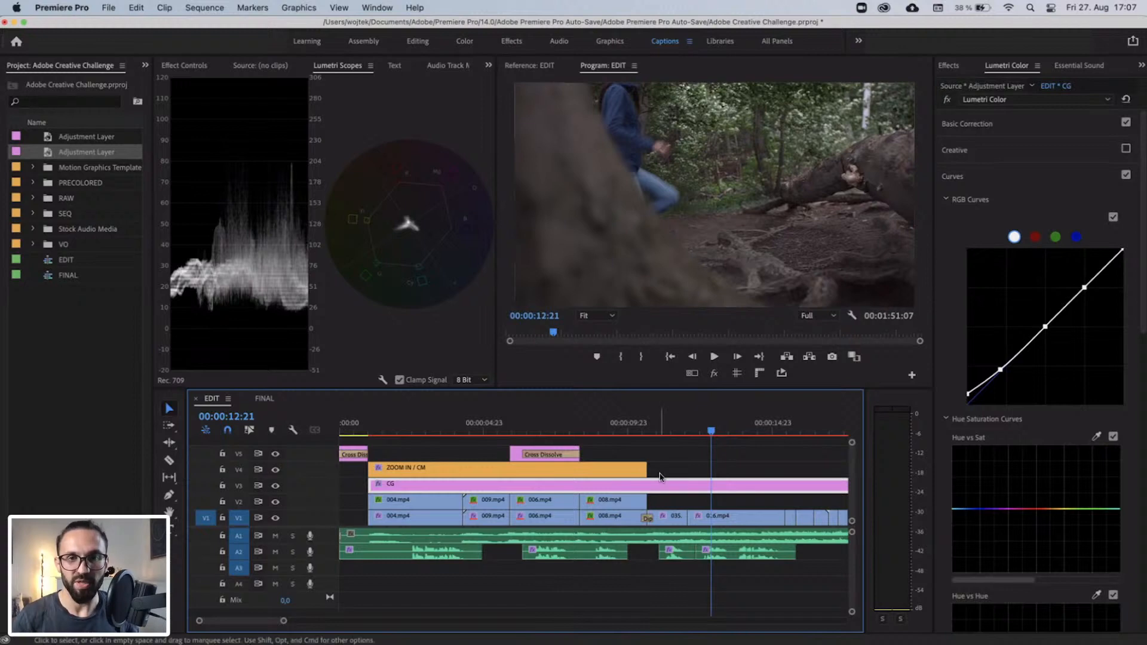
scroll(660, 478, right, 4)
key(minus)
key(minus)
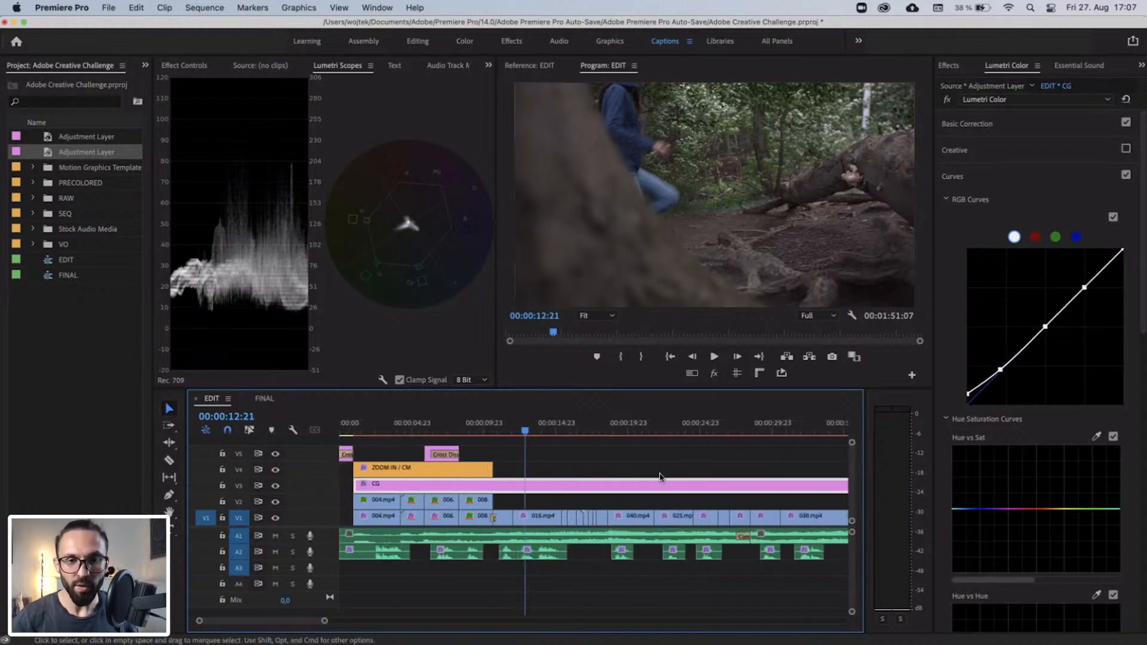
drag(419, 426, 418, 426)
key(i)
drag(697, 425, 651, 428)
key(o)
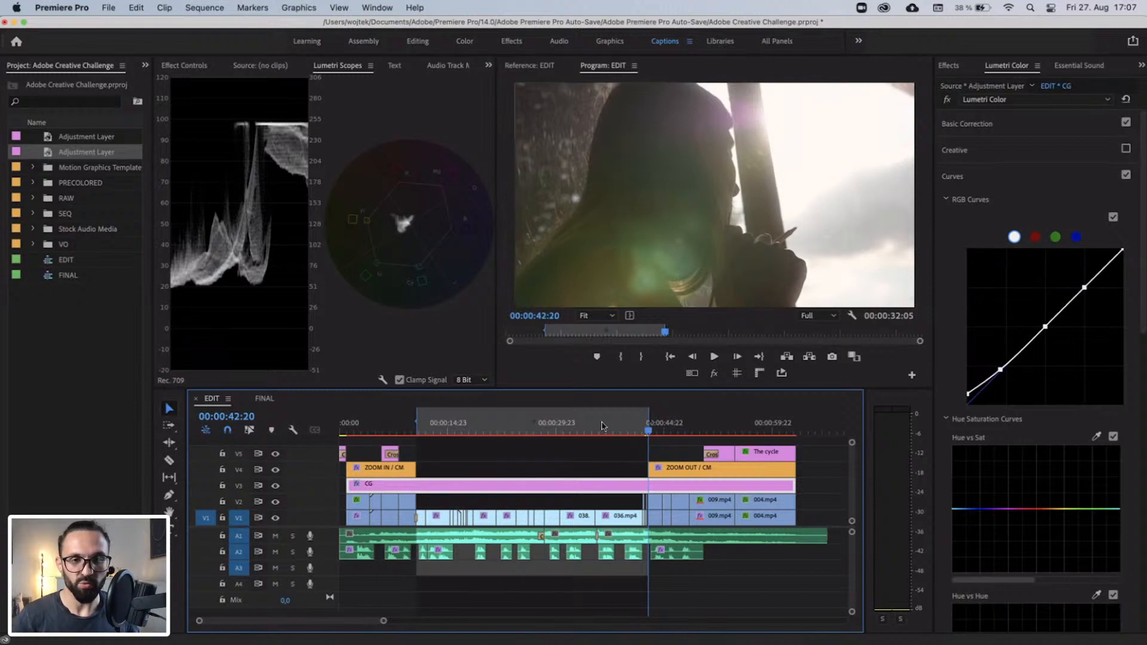
Split the CG layer on V3 at the marked in and out points, making separate intro, middle and ending segments.
click(451, 427)
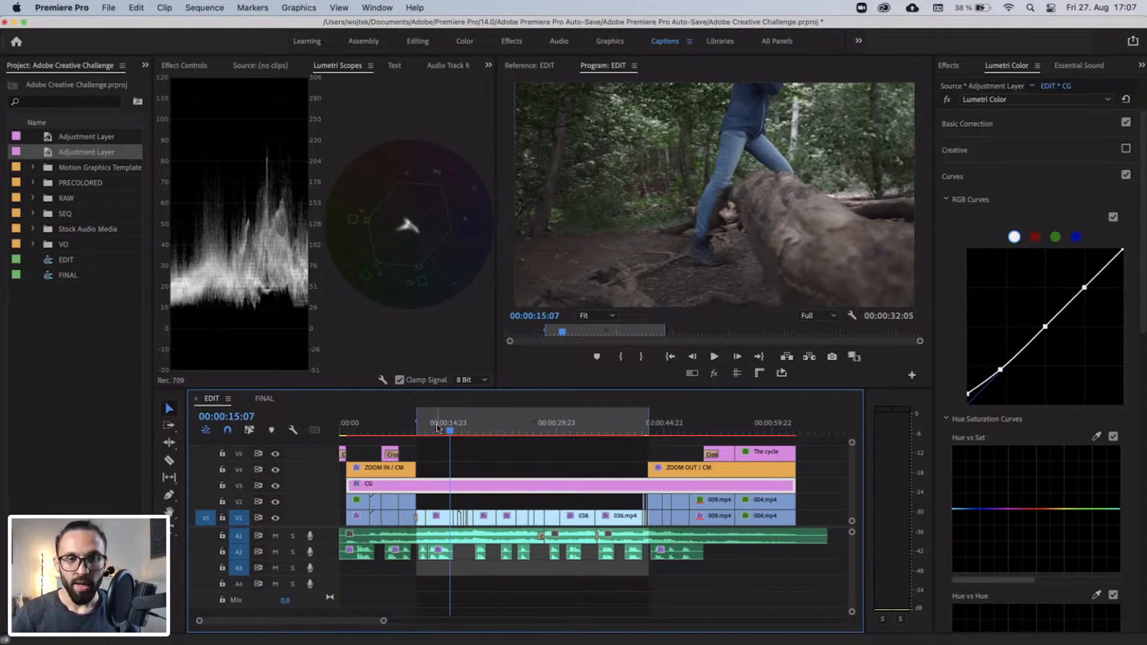
key(=)
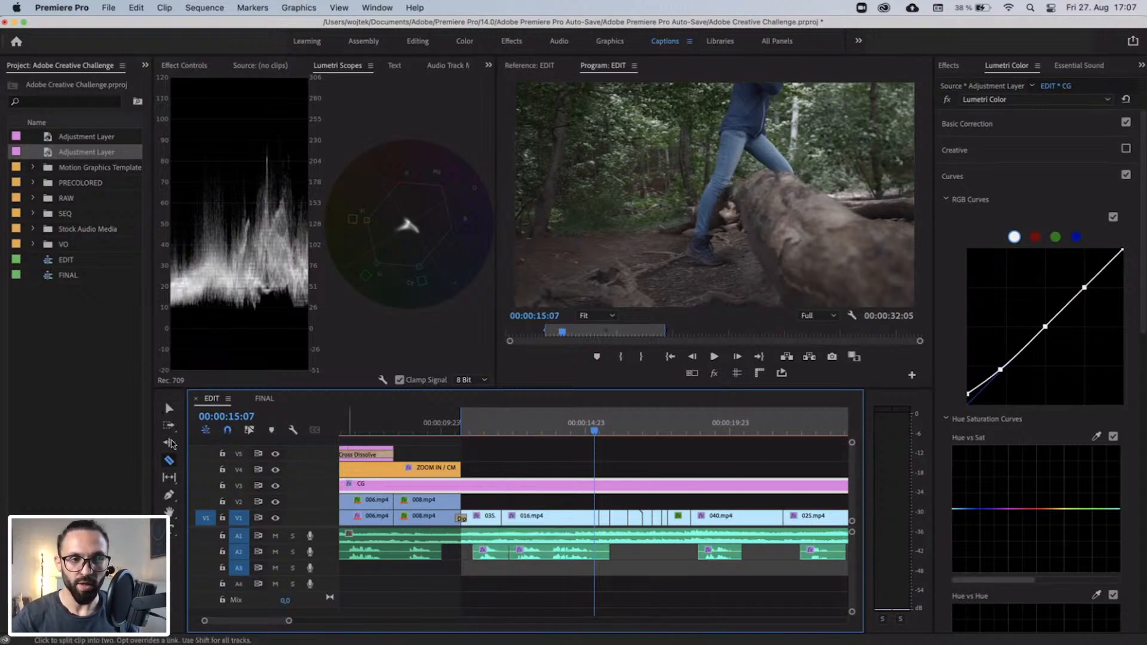
click(169, 460)
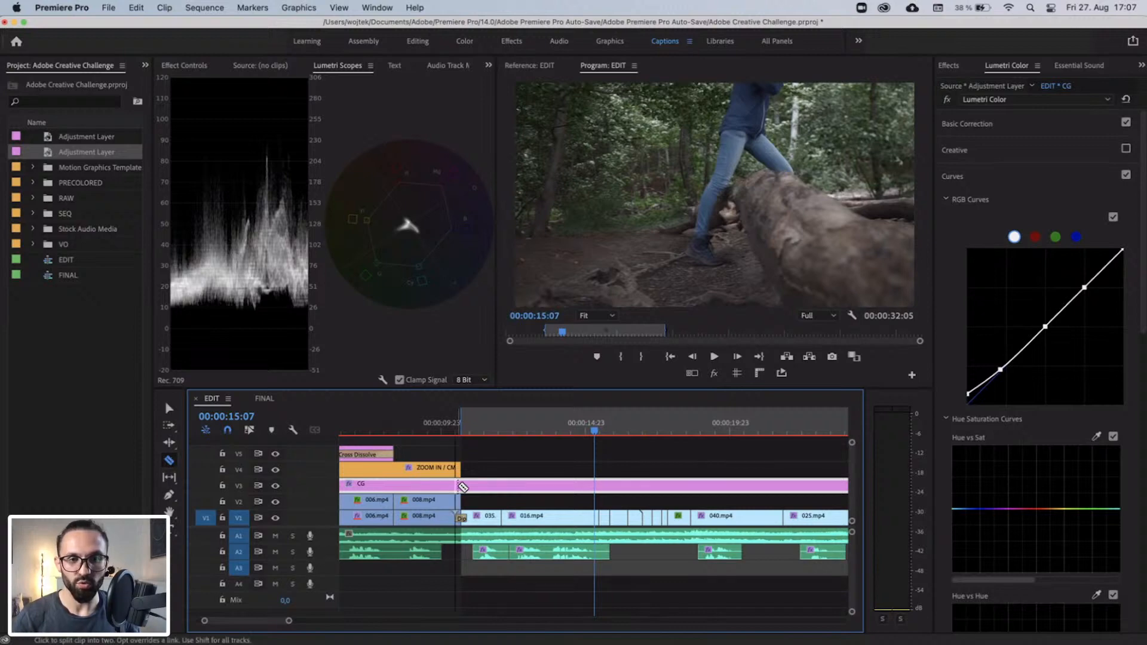
click(463, 485)
key(minus)
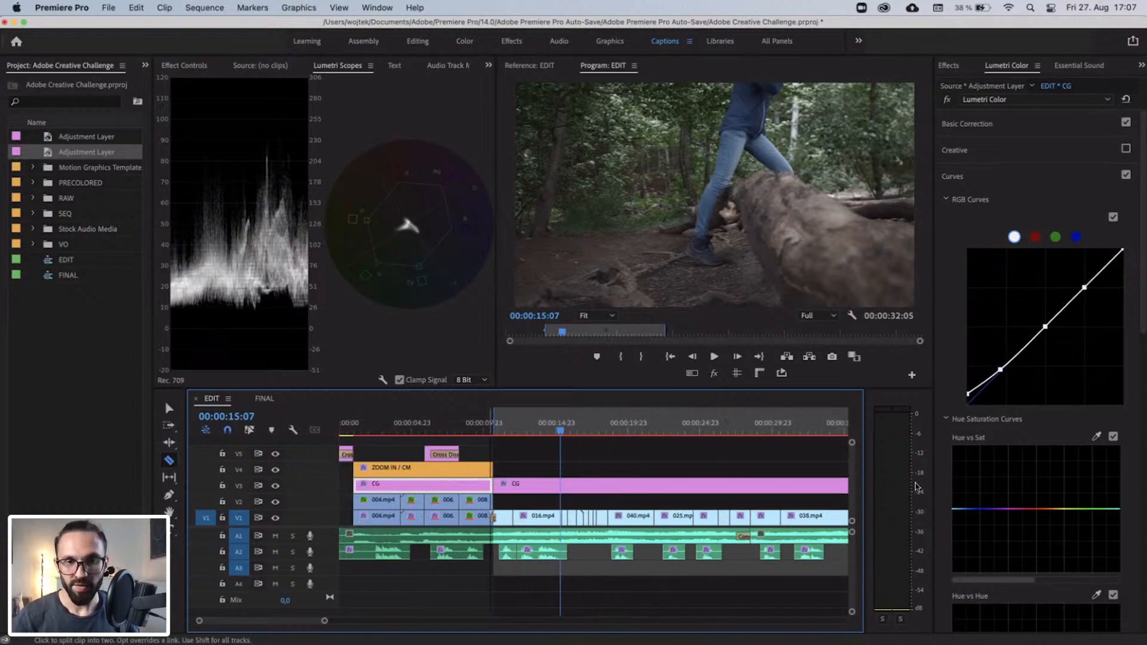
scroll(673, 504, right, 4)
click(826, 485)
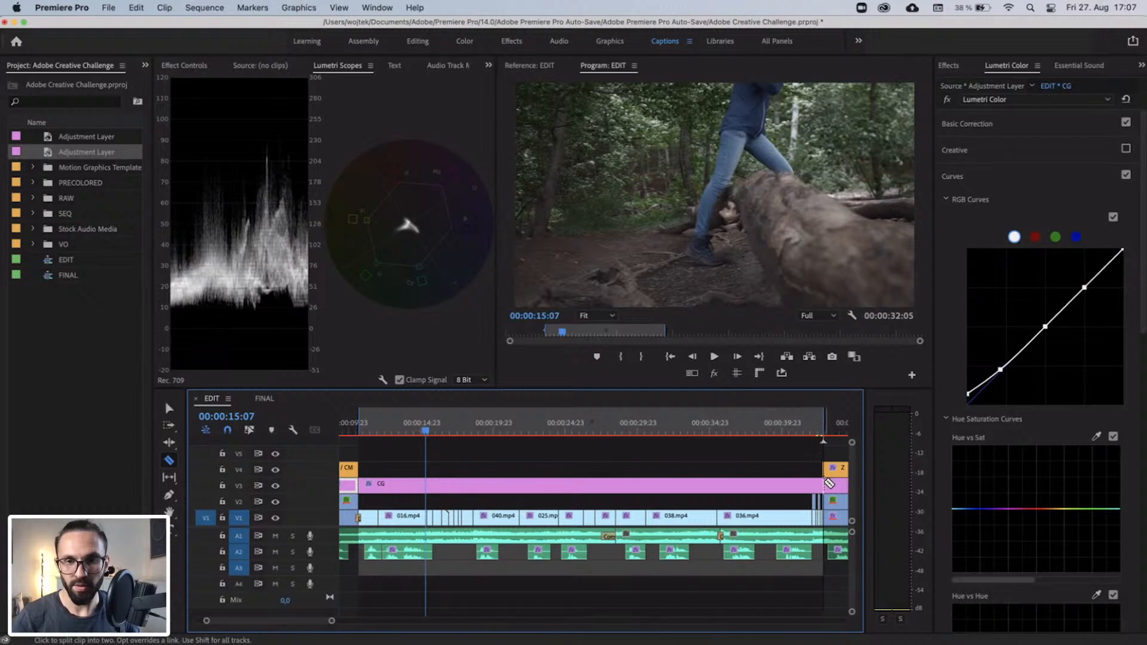
key(v)
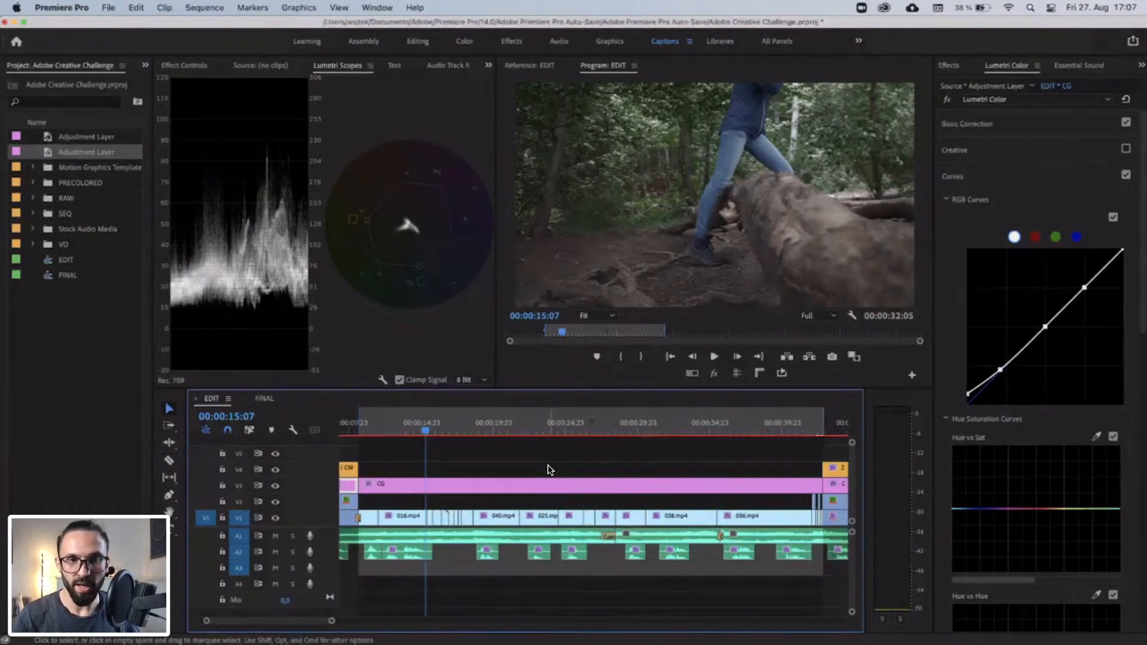
key(minus)
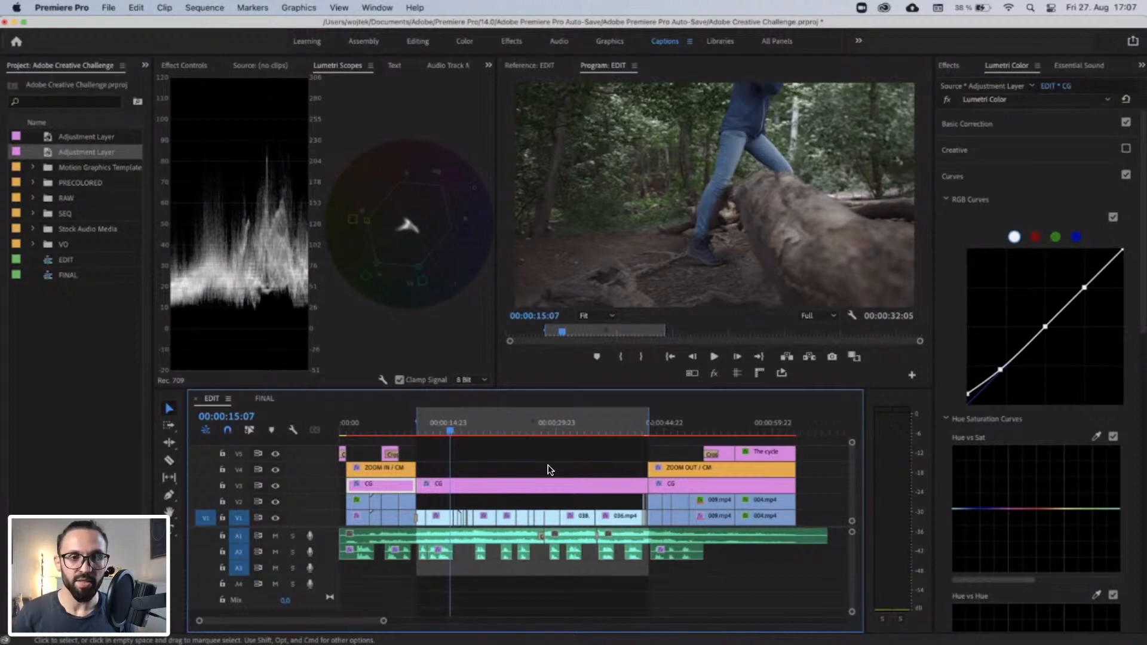
Examine the look of shots in the intro, forest and ending sections by scrubbing beneath the three CG segments.
click(391, 425)
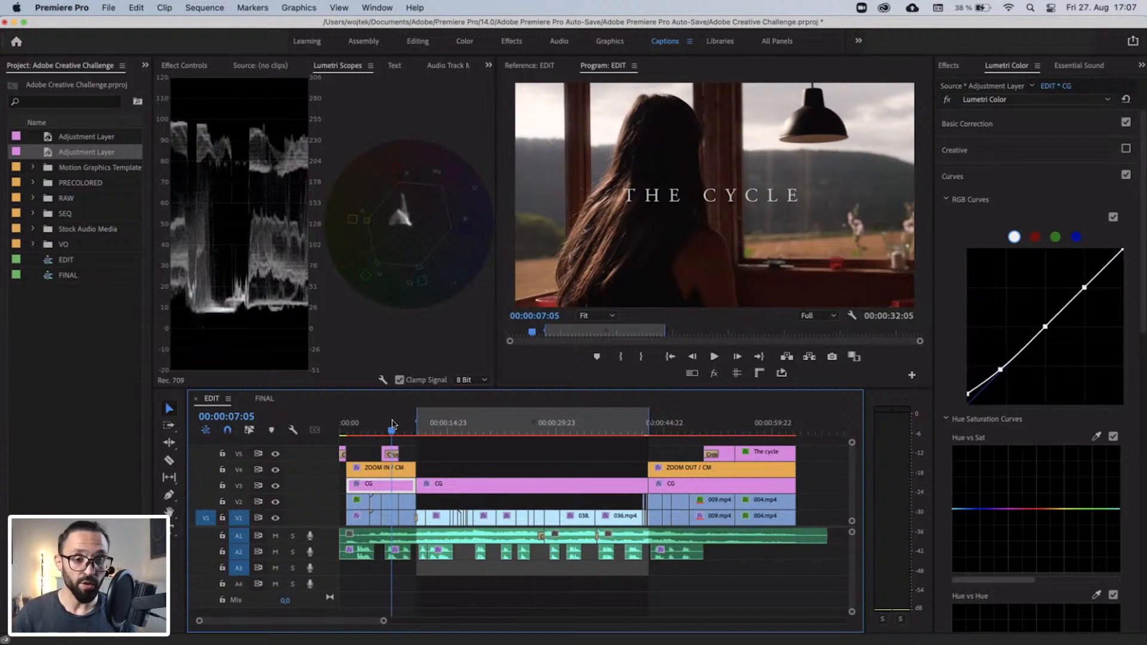
drag(392, 425, 467, 432)
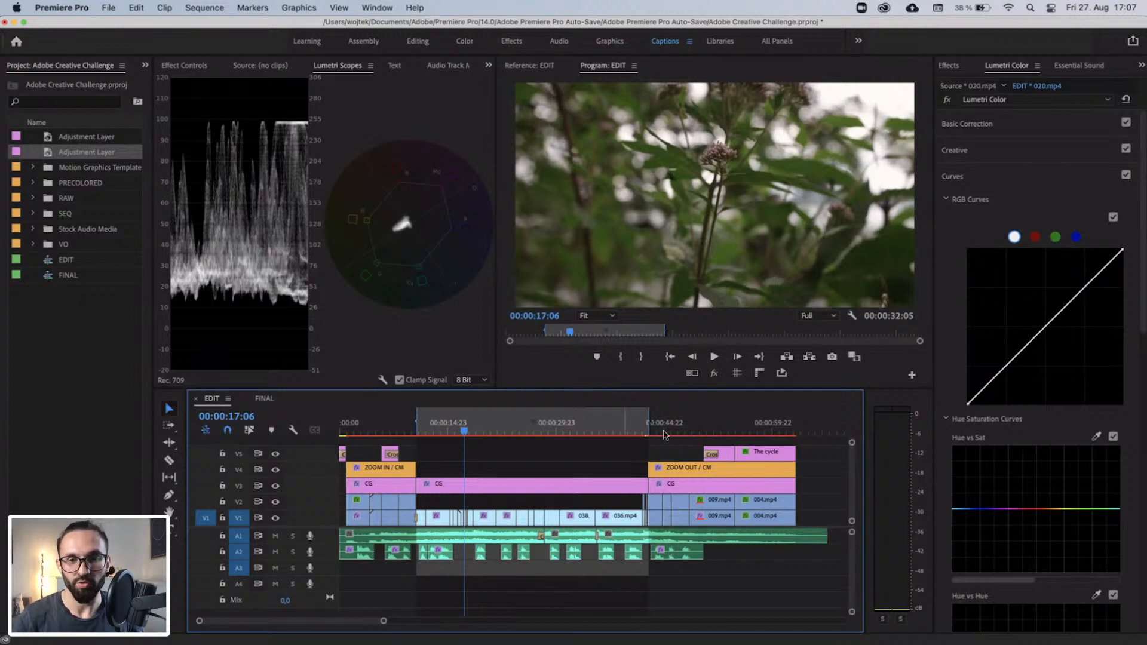
drag(669, 428, 705, 429)
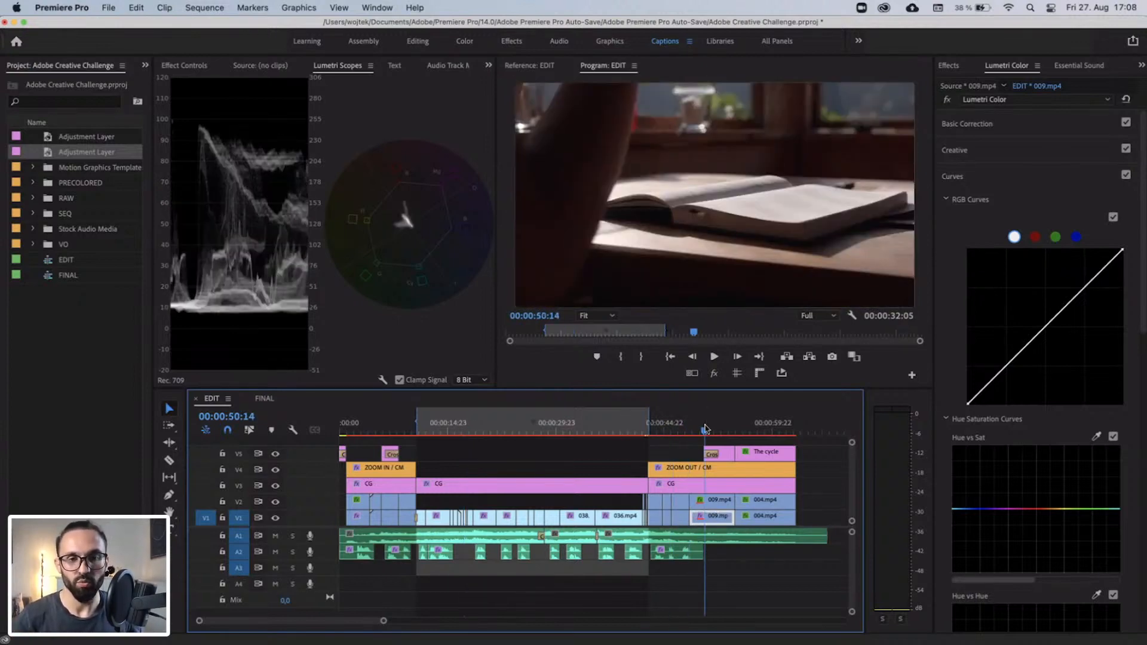
click(503, 427)
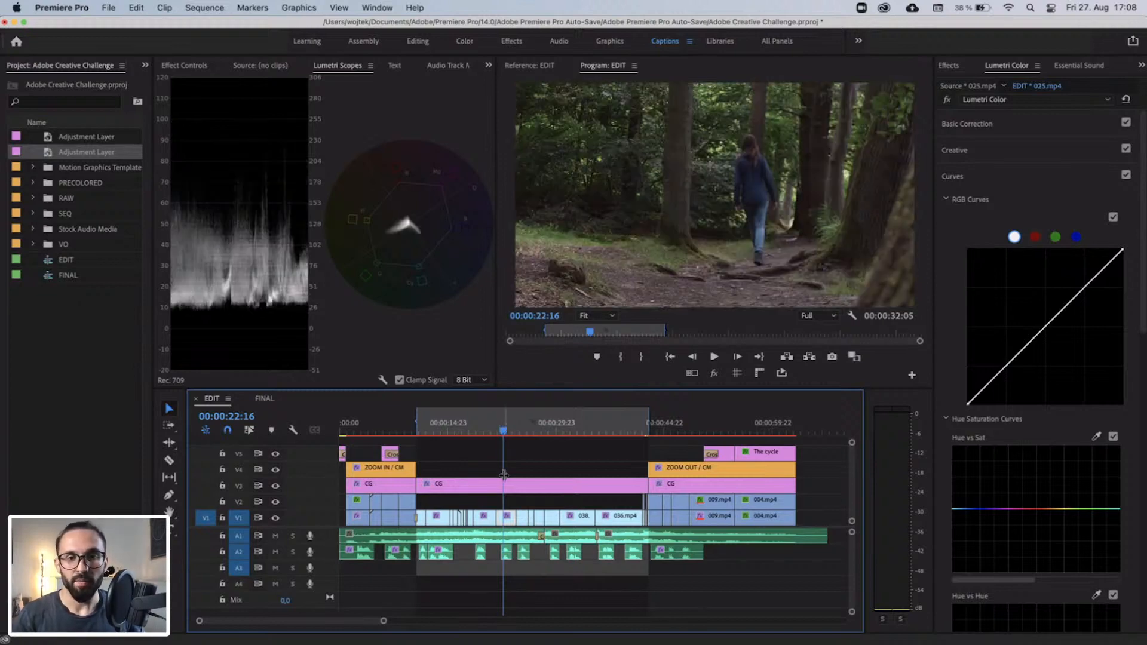
key(=)
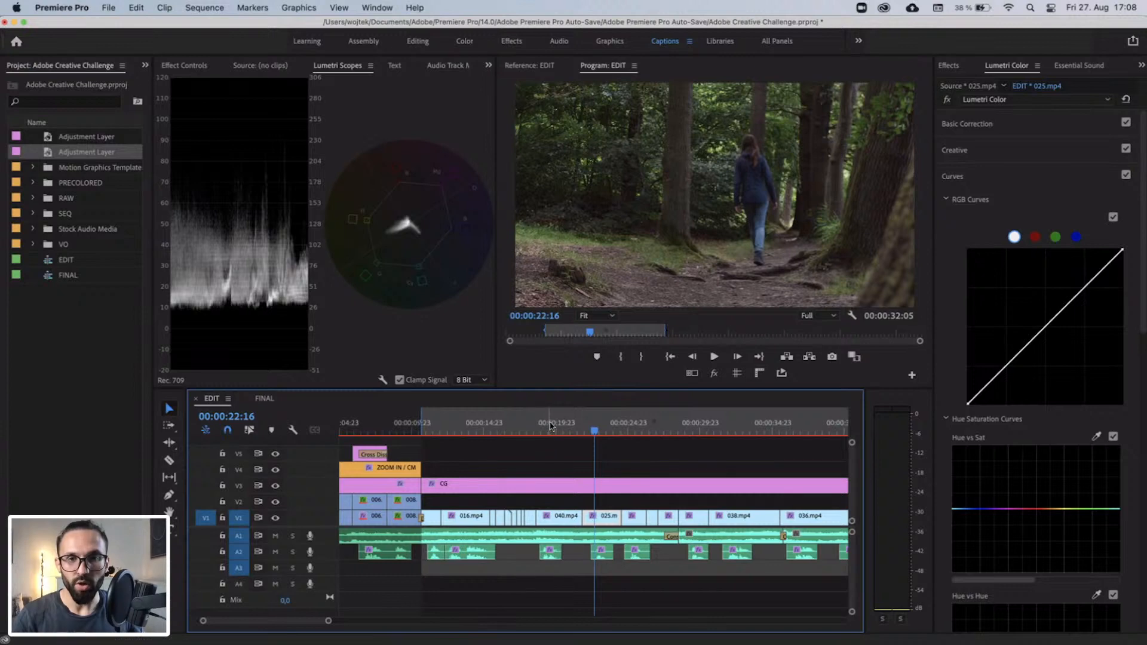
drag(549, 427, 596, 430)
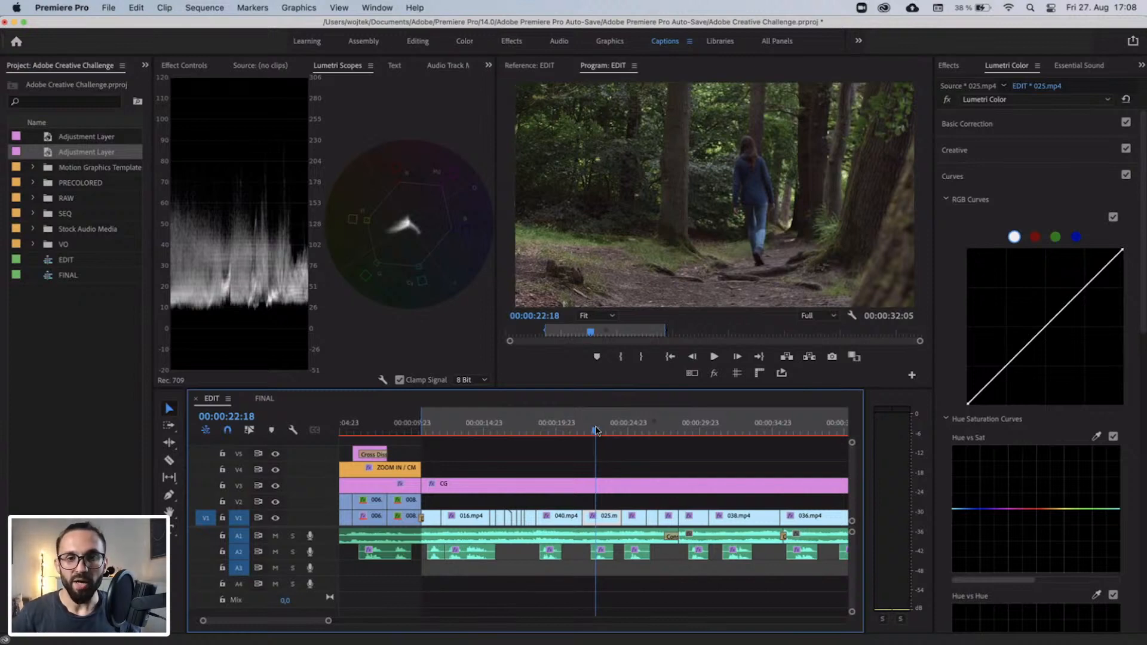
mouse_move(556, 430)
mouse_down()
mouse_move(544, 431)
mouse_move(556, 431)
mouse_up()
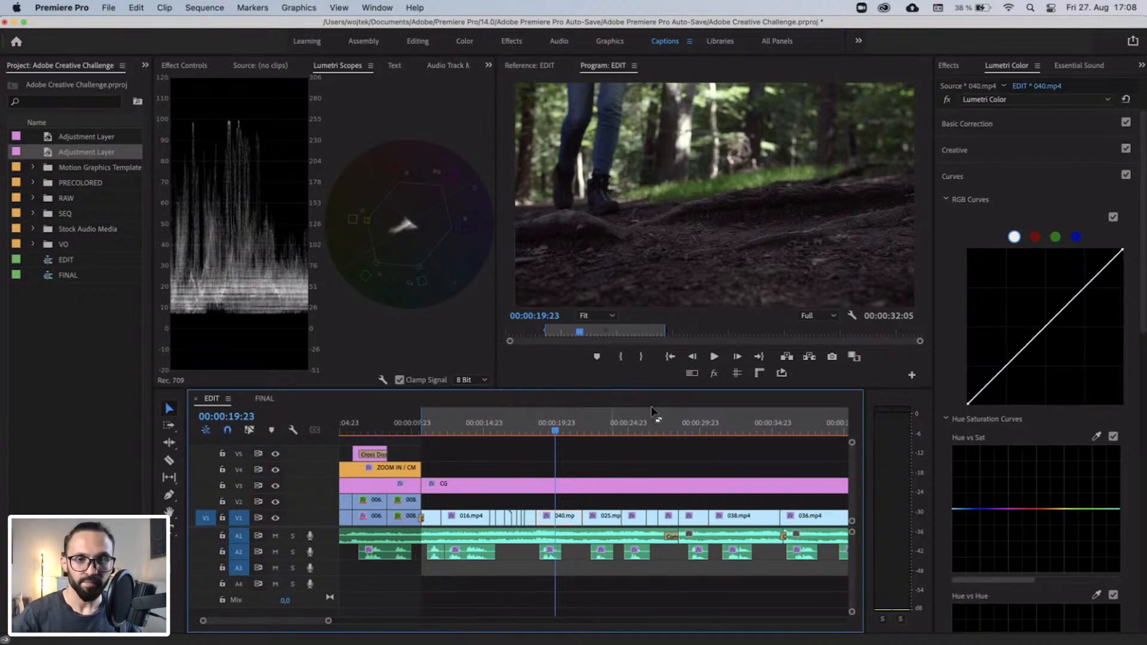
Warm the middle CG segment on V3 over the forest shot, trying a Temperature of 15 and setting it to 25.
click(596, 430)
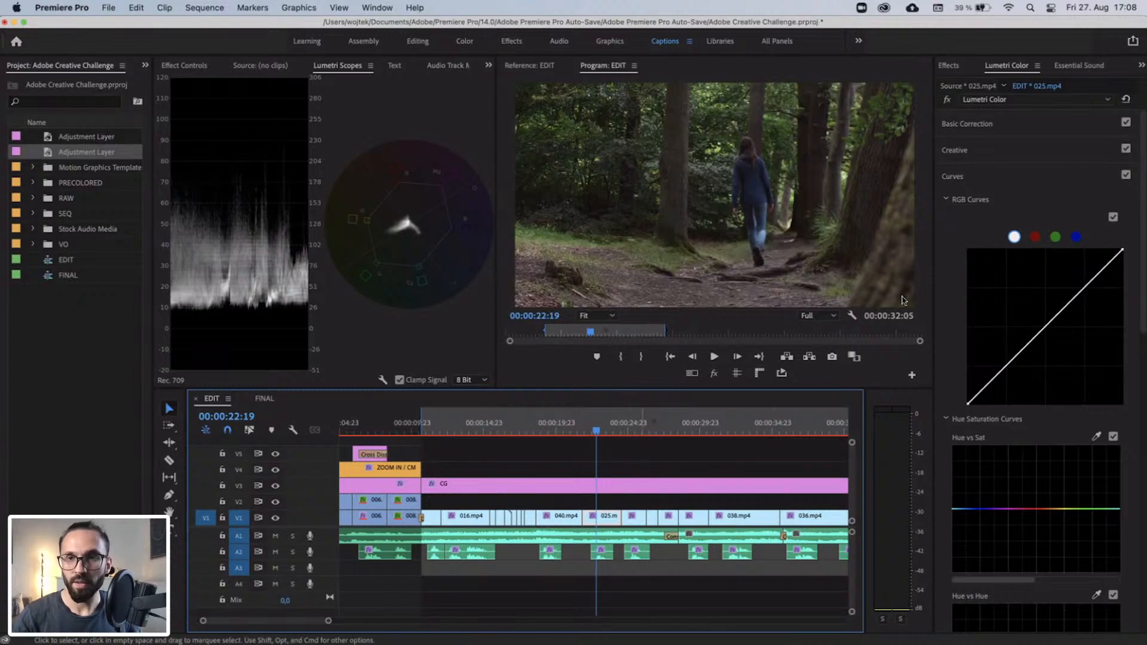
click(632, 488)
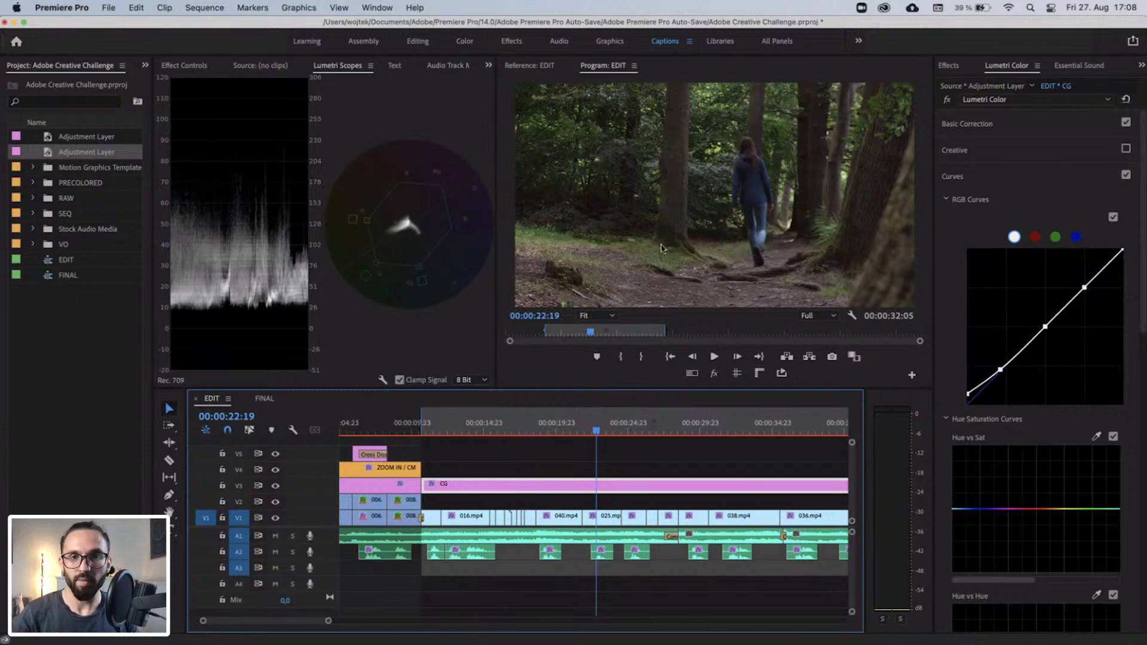
click(968, 124)
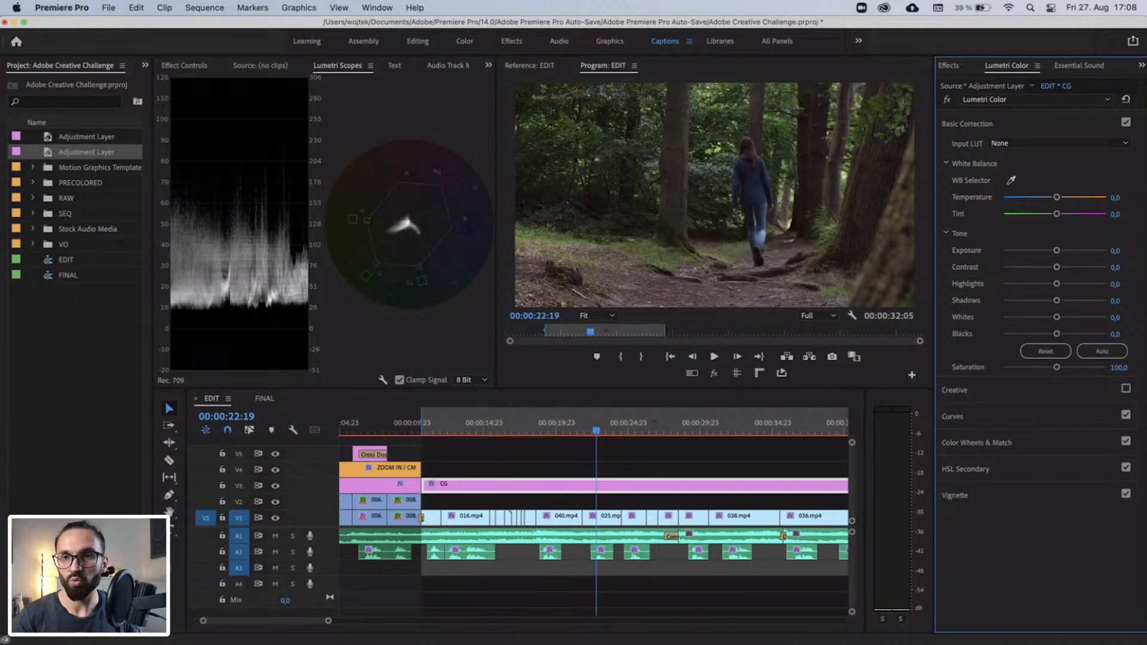
click(1116, 198)
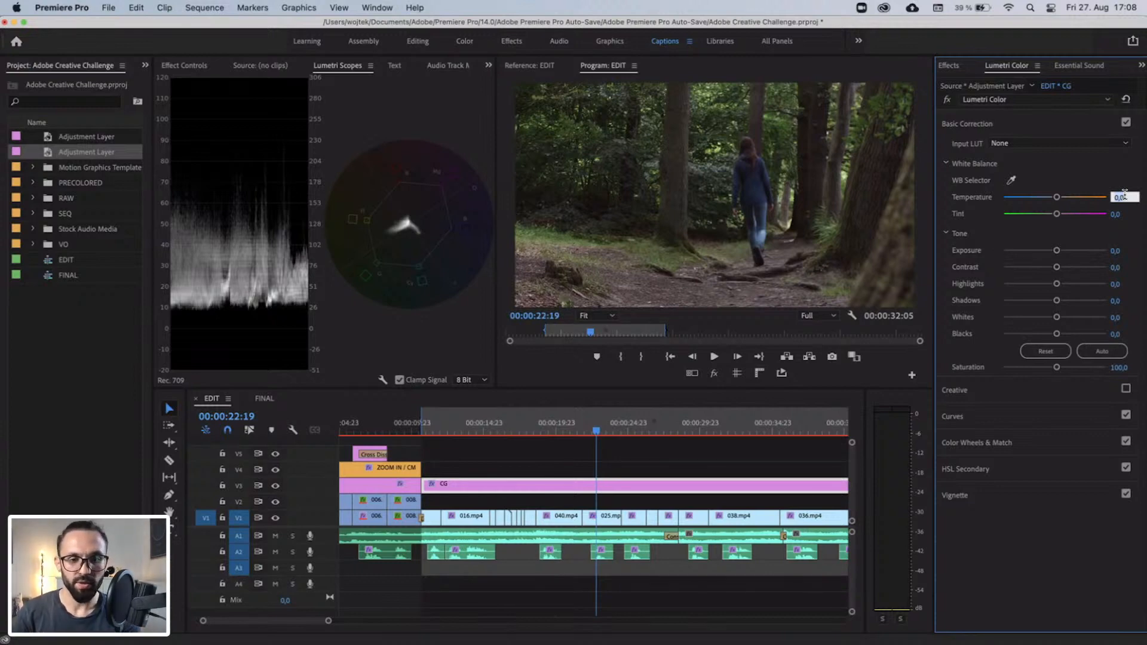
text(15)
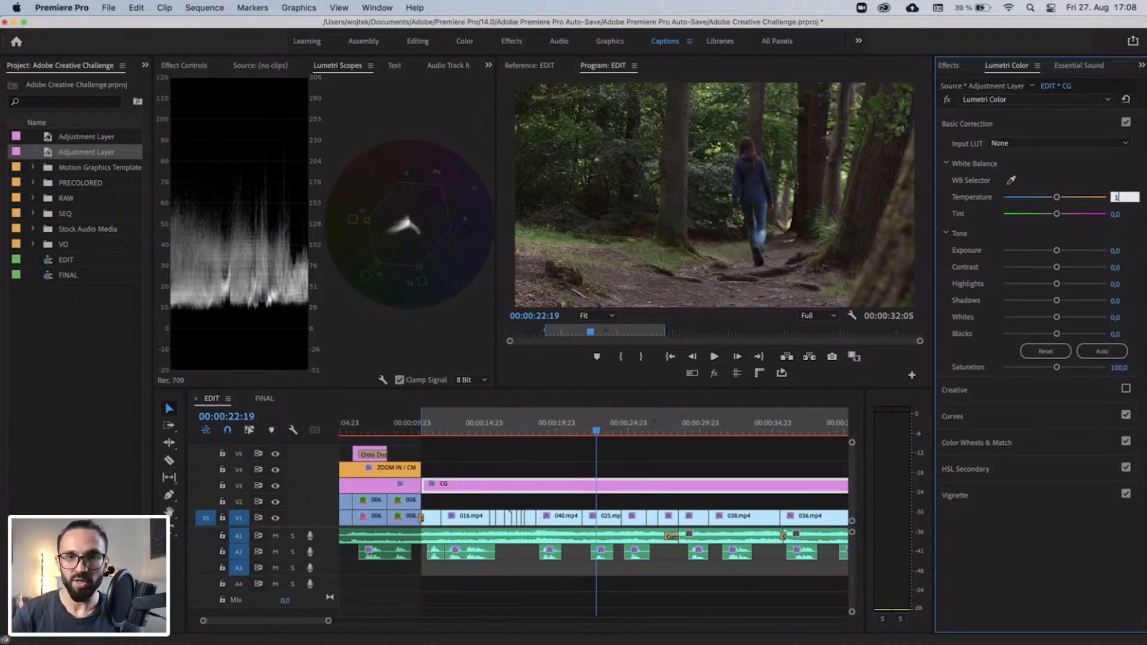
key(Return)
click(1122, 197)
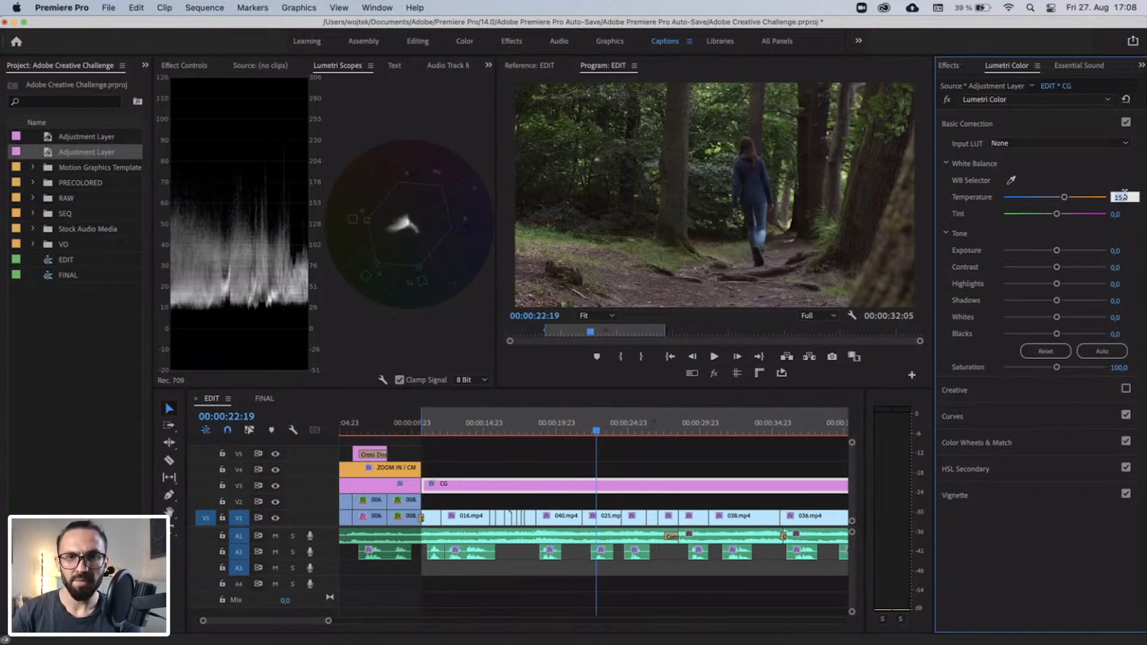
text(25)
key(Return)
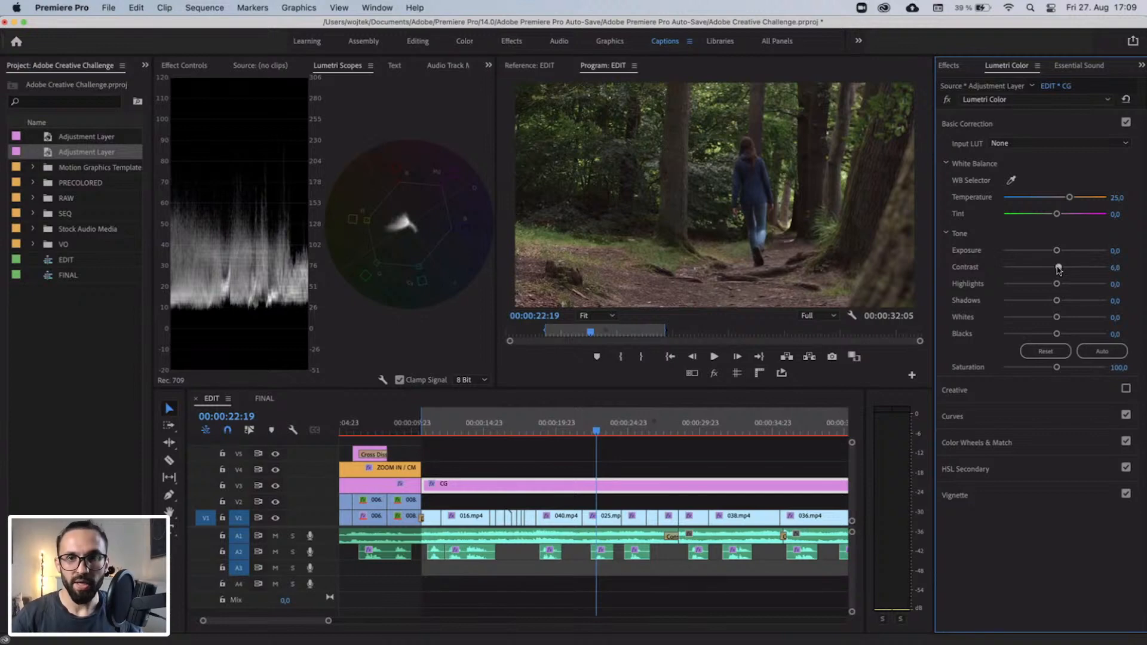
Soften the forest segment's tone with Contrast about -35, Highlights about -19 and Shadows about 11.
drag(1058, 268, 1081, 270)
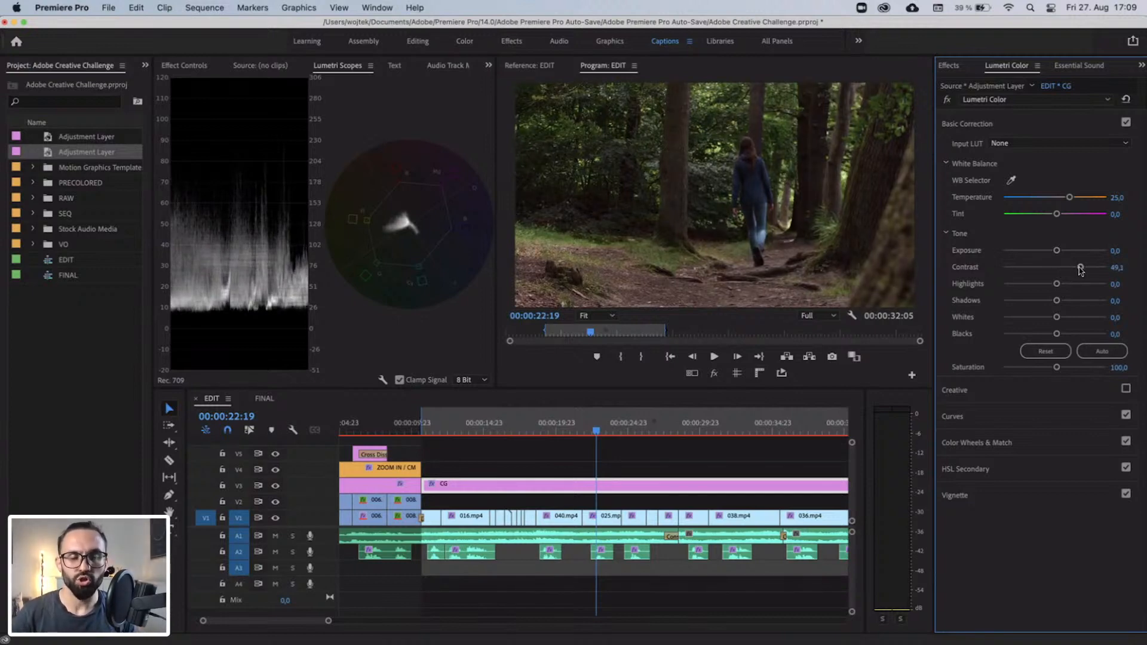
drag(1081, 270, 1037, 268)
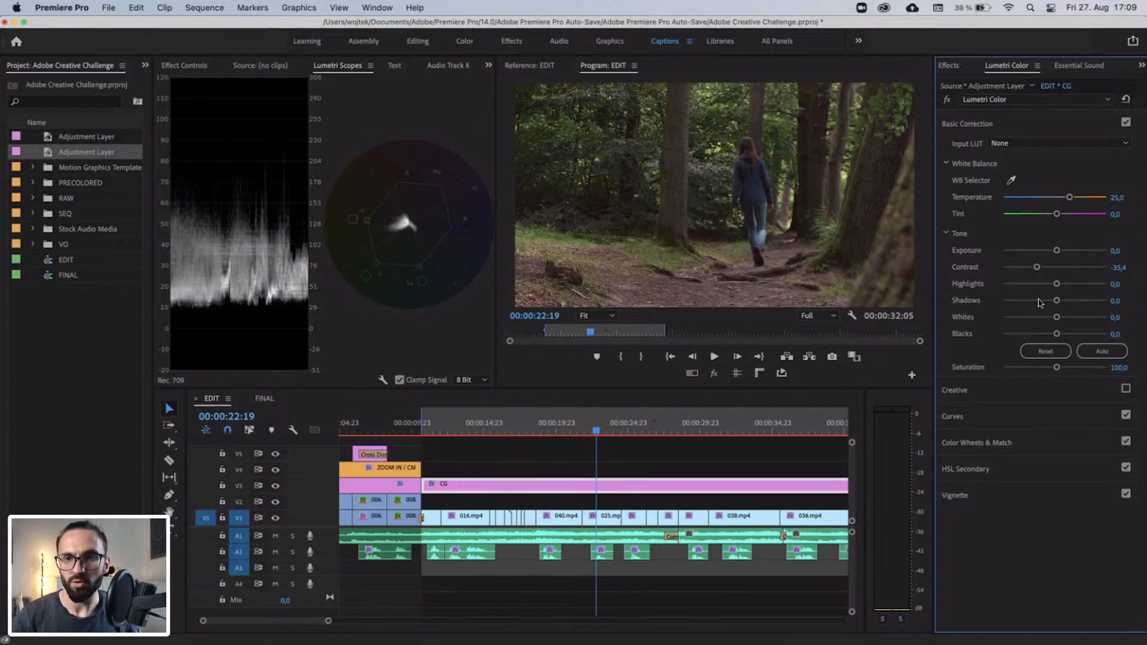
mouse_move(1056, 301)
mouse_down()
mouse_move(1056, 284)
mouse_move(1043, 287)
mouse_up()
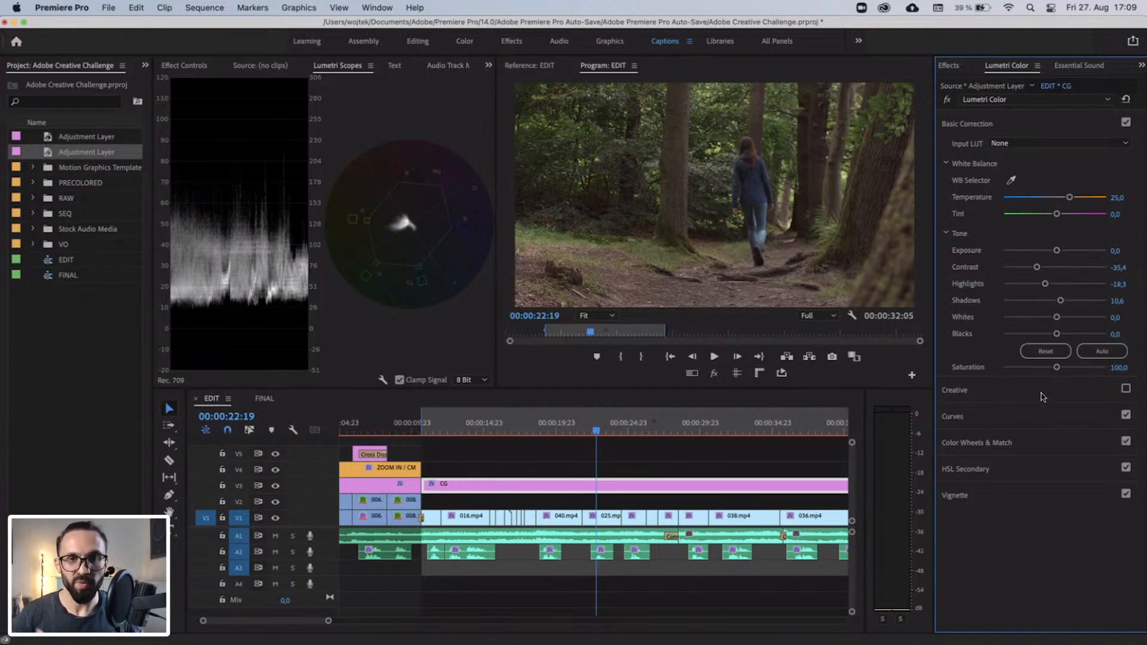
Compare Basic Correction Saturation values of 75, 90 and 80 on the forest CG segment, and settle on 90.
click(1122, 366)
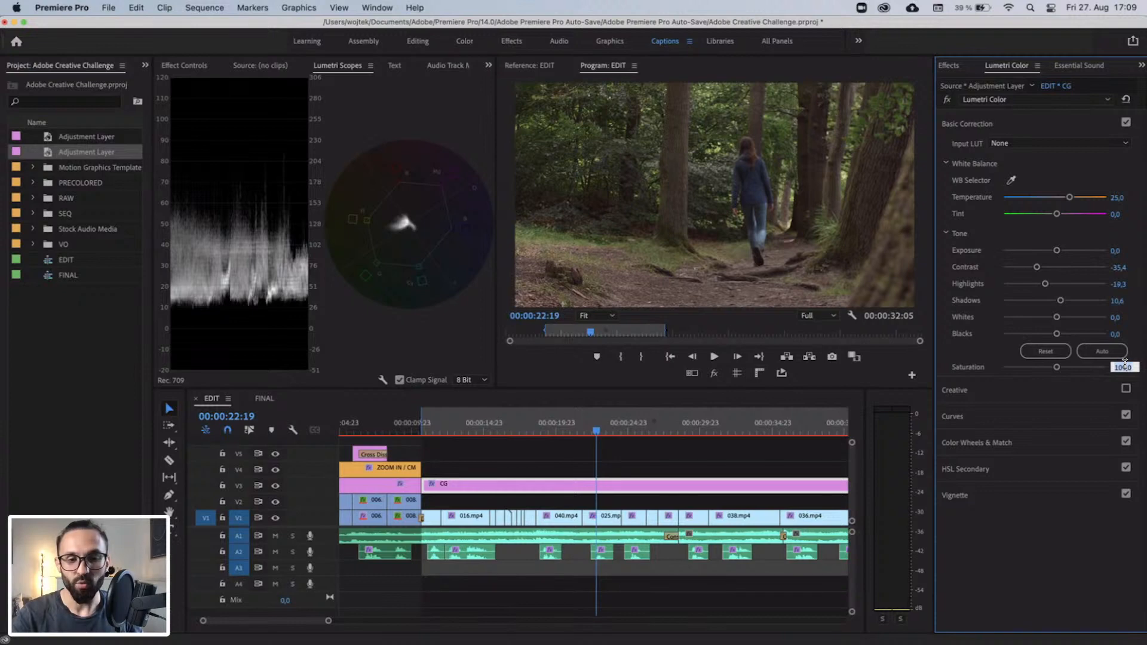
text(75)
key(Return)
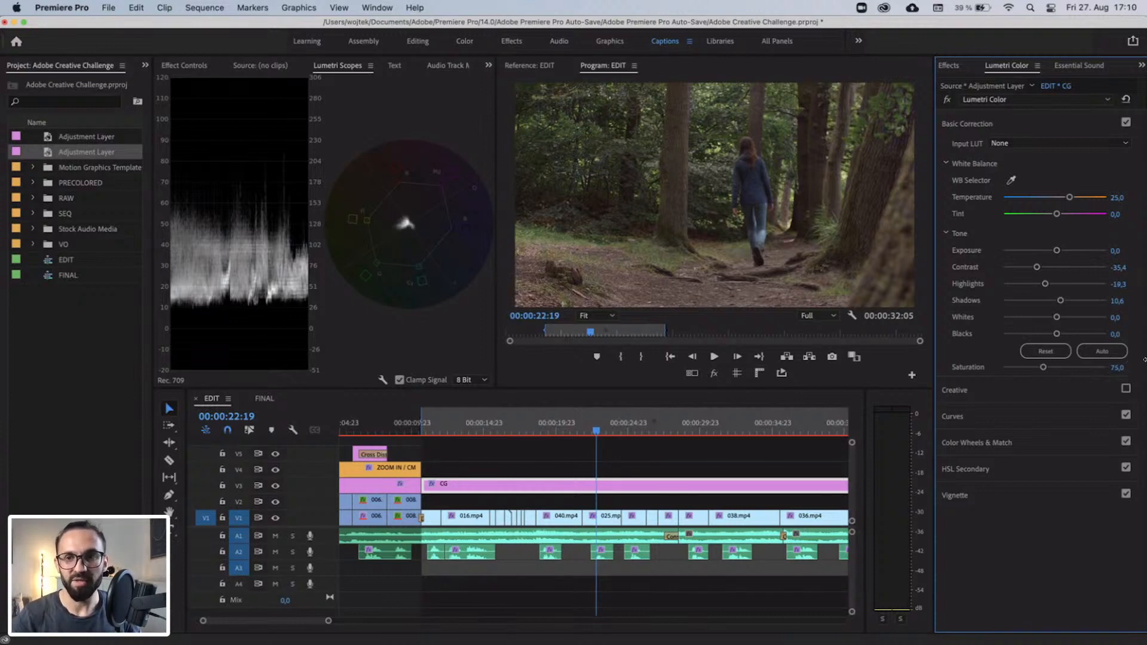
click(1123, 367)
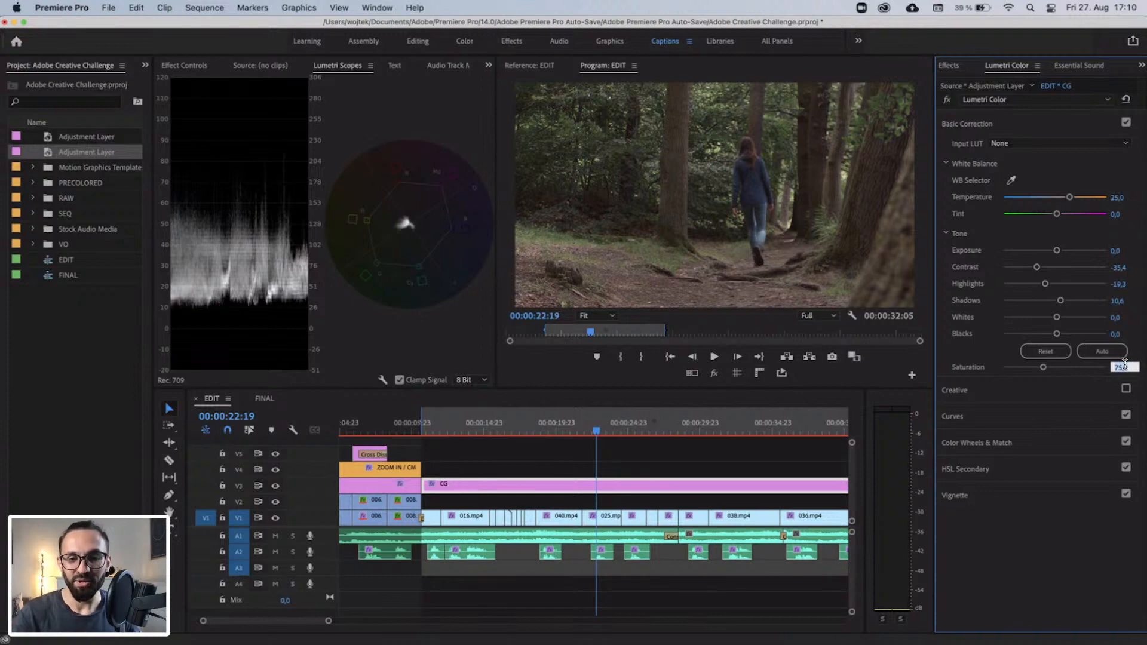
text(90)
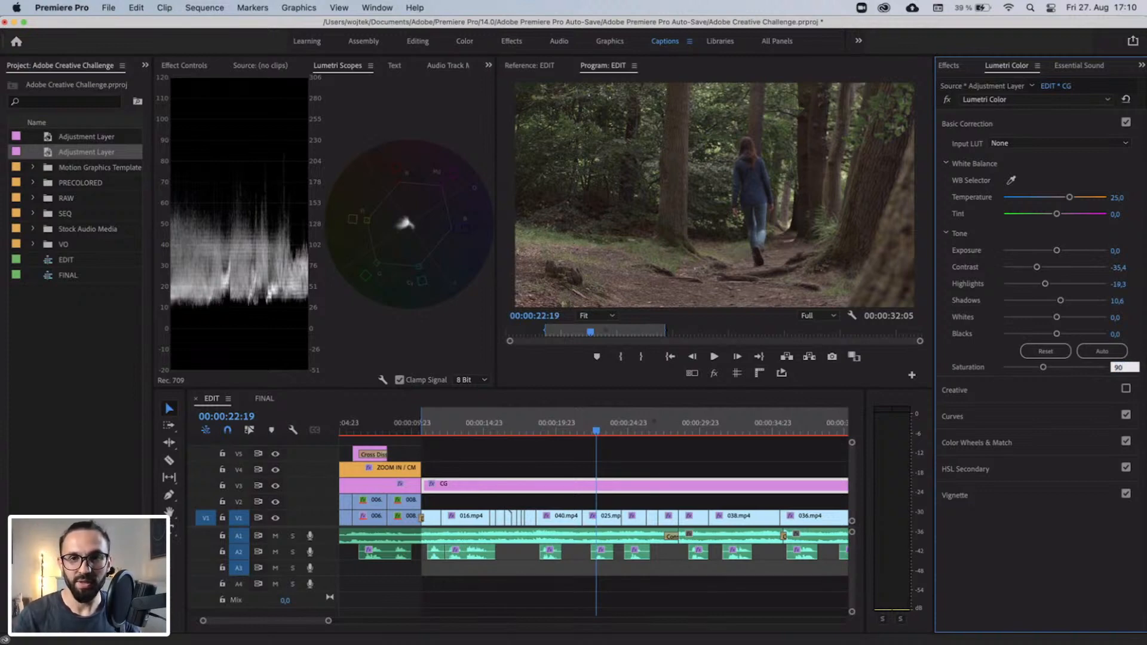
key(Return)
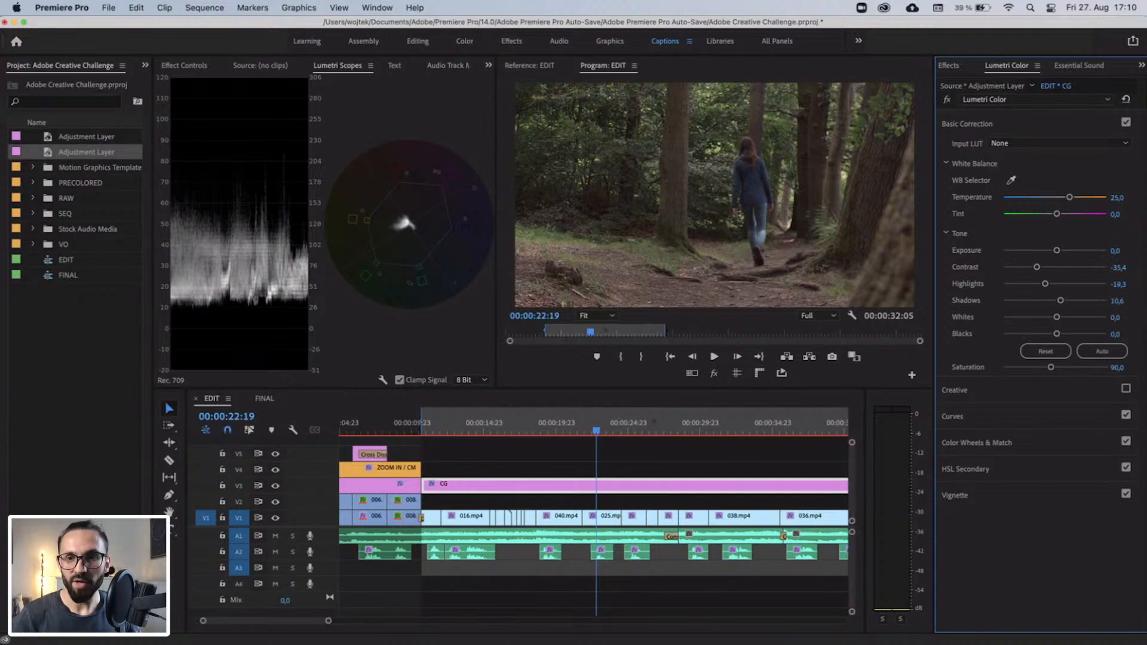
click(1123, 366)
text(80)
key(Return)
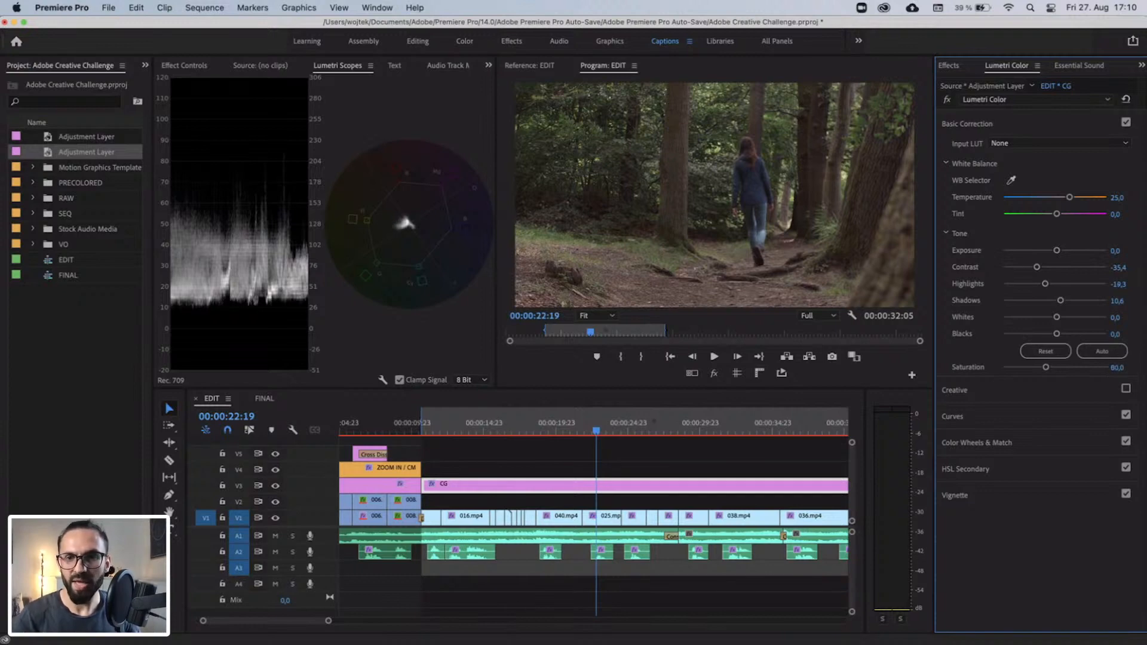
click(1124, 367)
text(90)
key(Return)
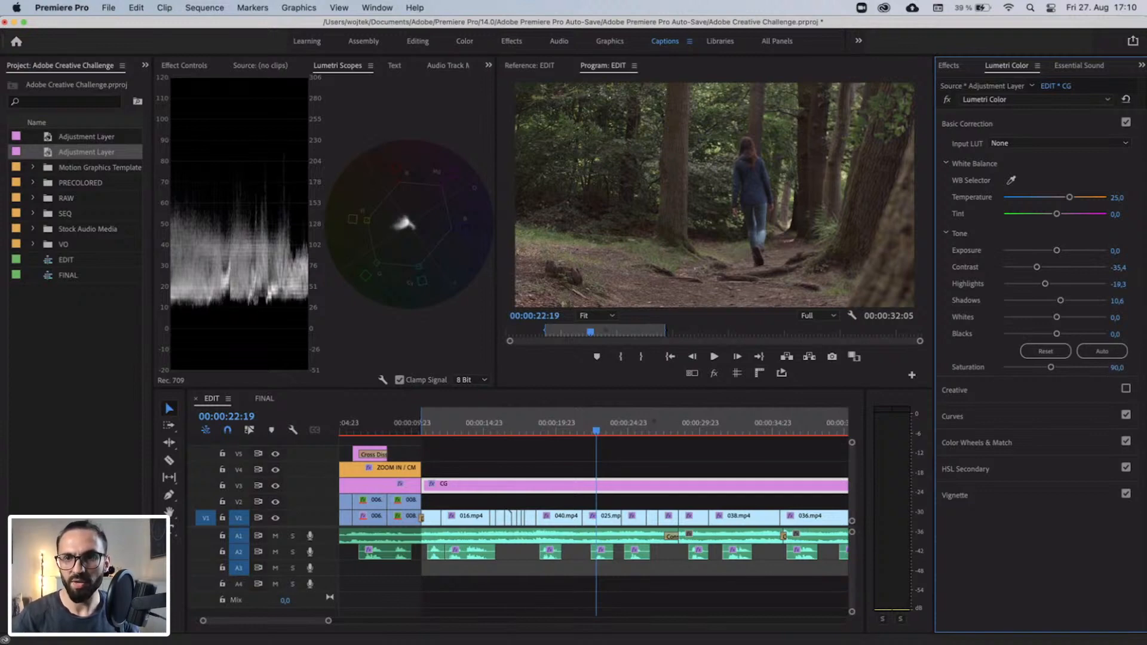
Set the forest CG segment's Temperature to 30.
click(1118, 196)
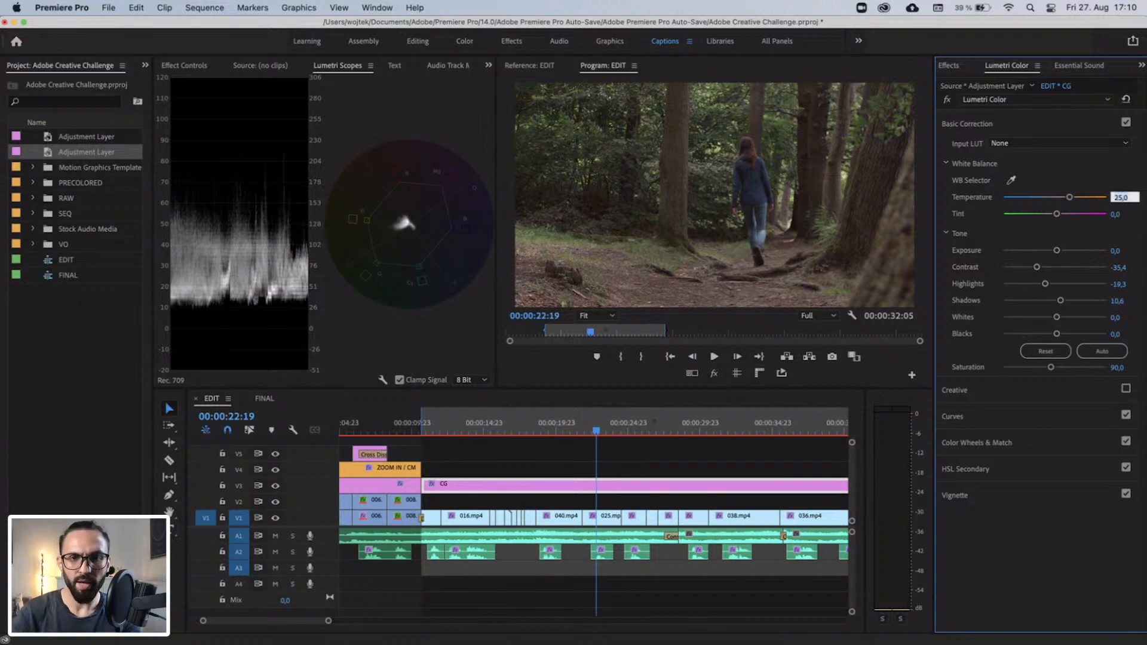
text(30)
key(Return)
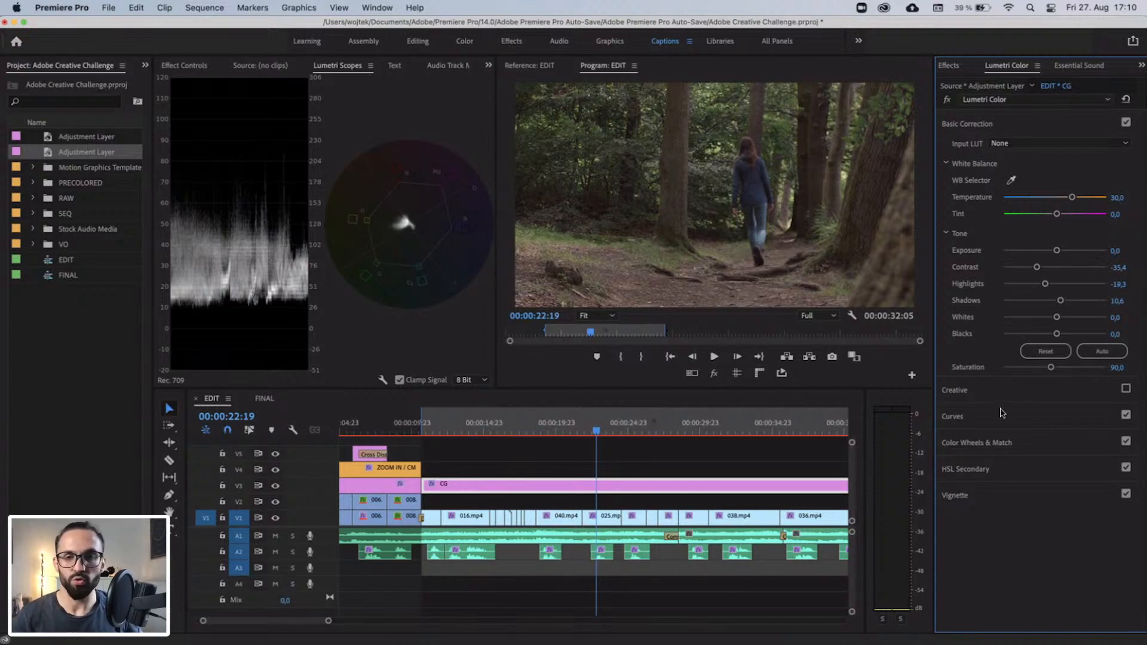
Enable the Creative section for the forest CG segment and set Faded Film to 0.
click(1073, 391)
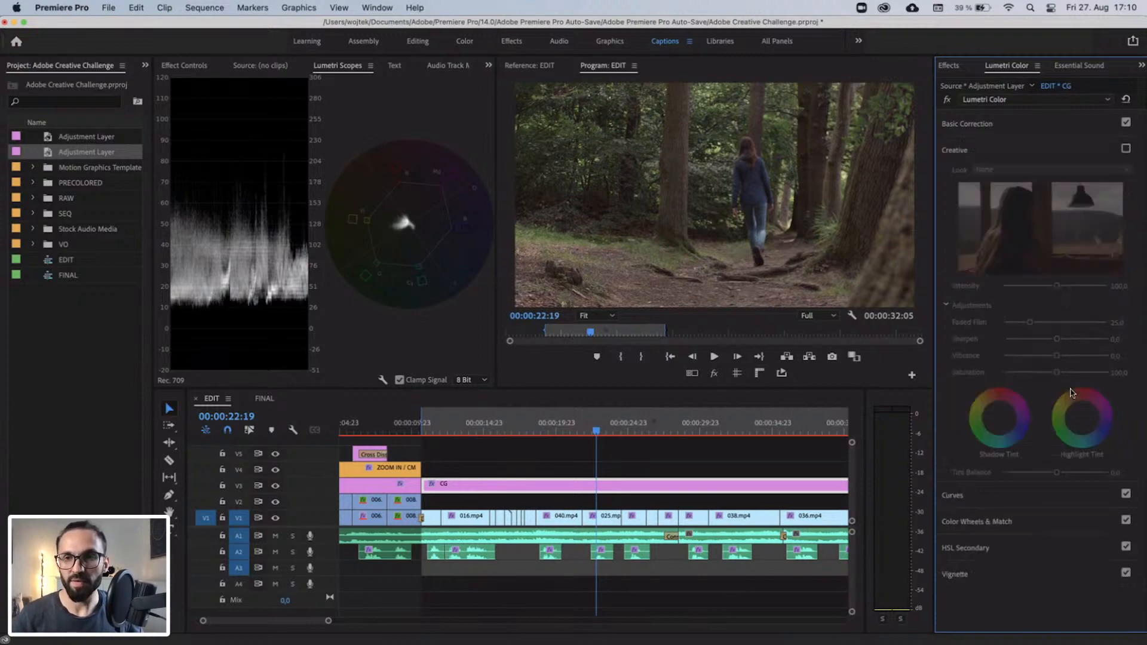
click(1126, 149)
click(1123, 322)
text(0)
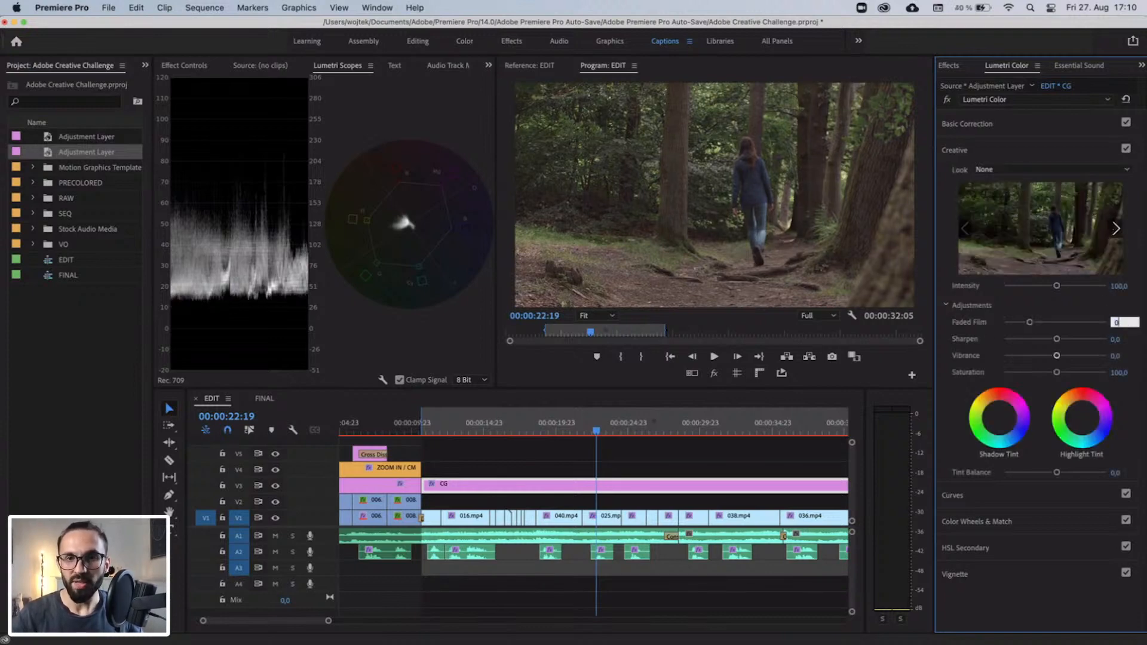
key(Return)
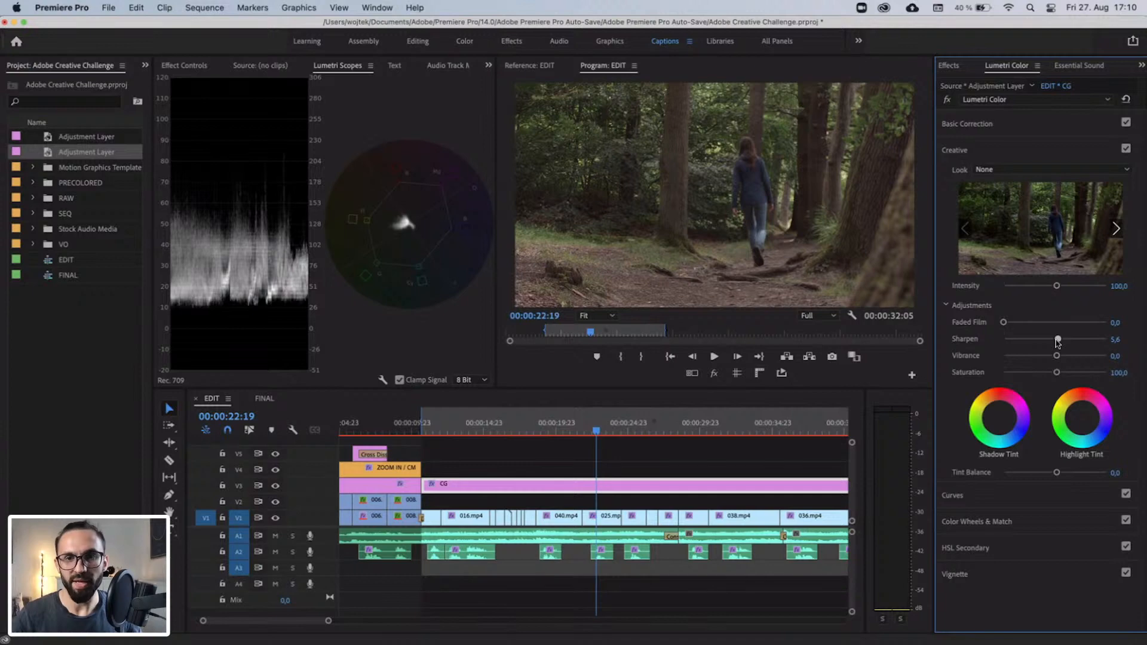
Try negative Sharpen amounts down to -100 on the forest CG segment, and reset Sharpen to 0.
drag(1057, 341, 1000, 339)
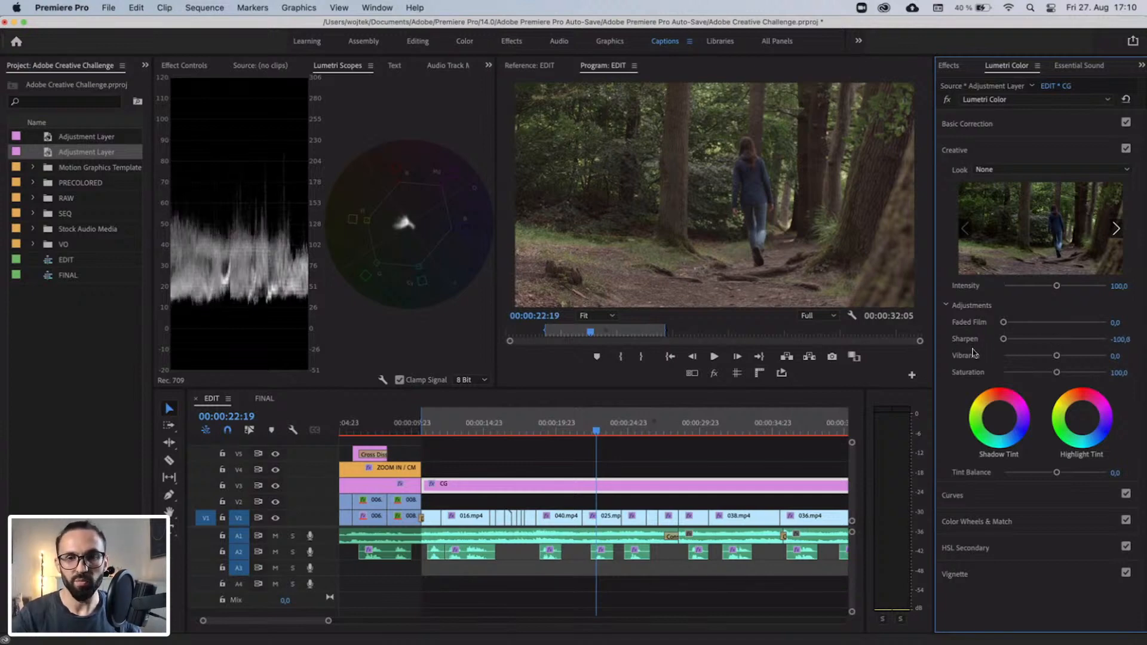
drag(1002, 338, 1048, 340)
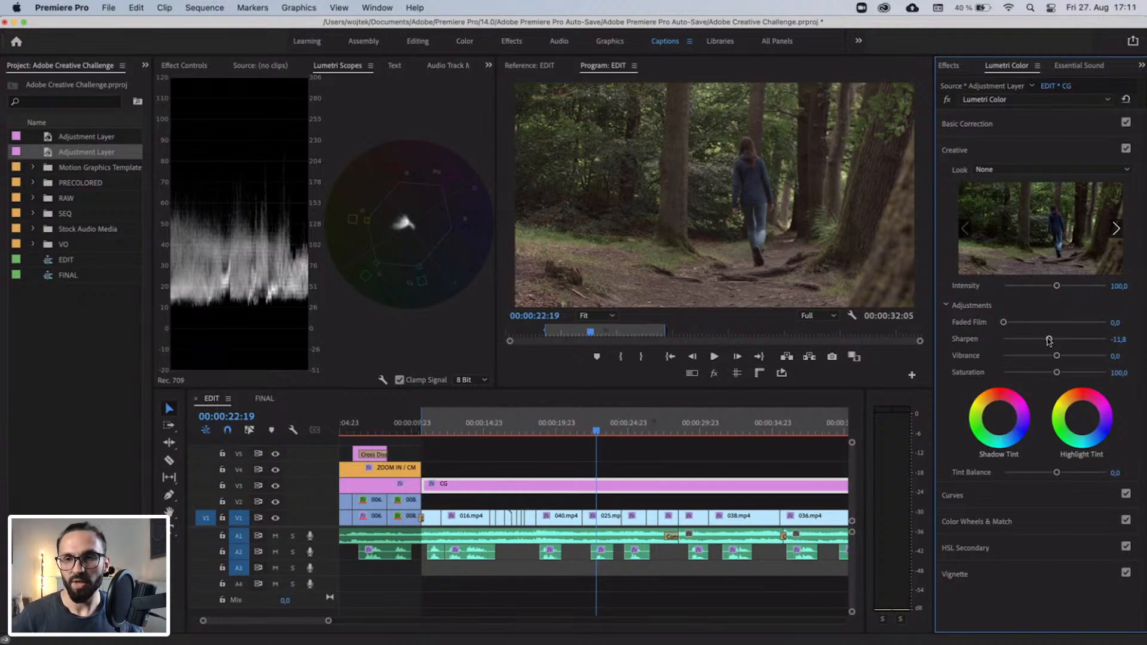
click(1122, 338)
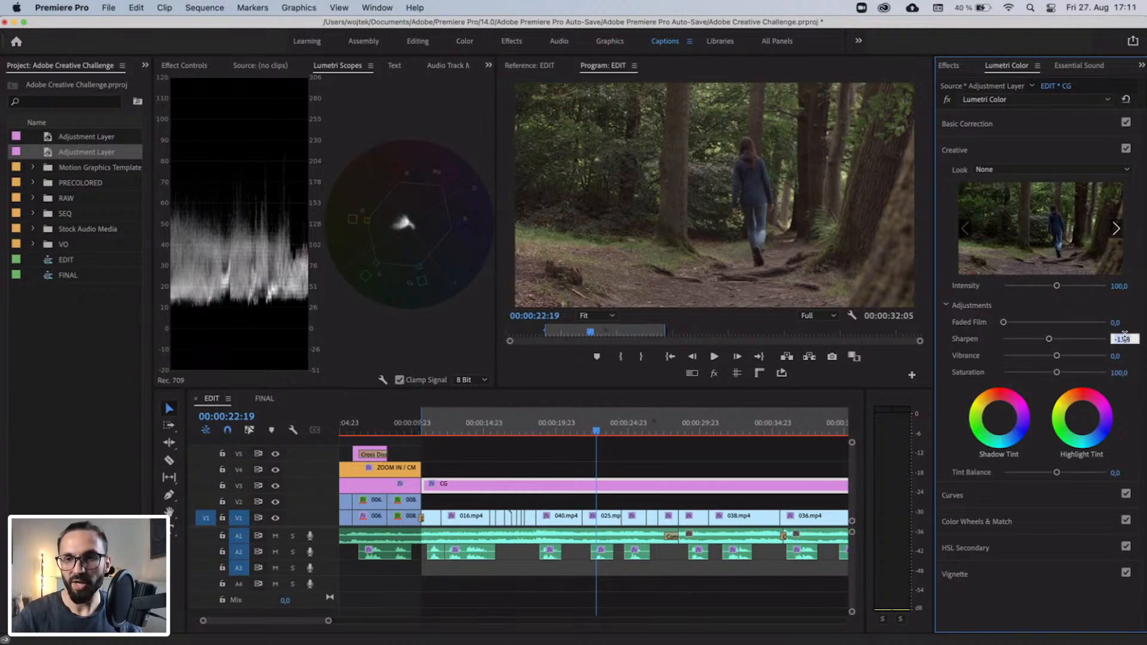
text(0)
key(Return)
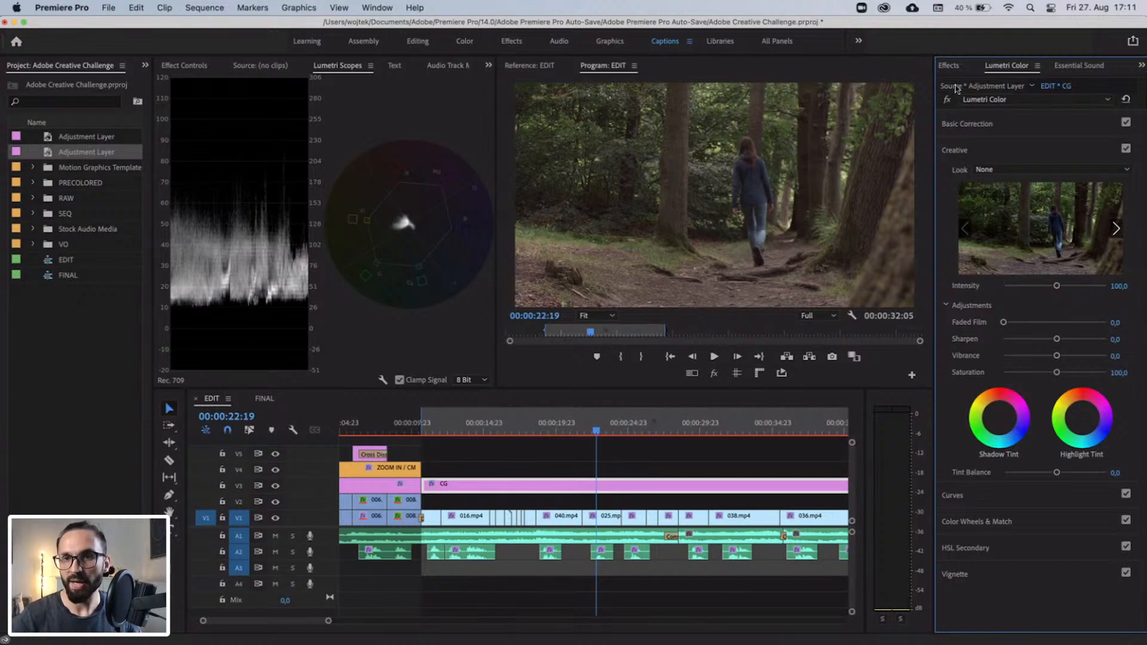
Find the Gaussian Blur effect and apply it to the middle CG segment on V3.
click(949, 66)
click(977, 86)
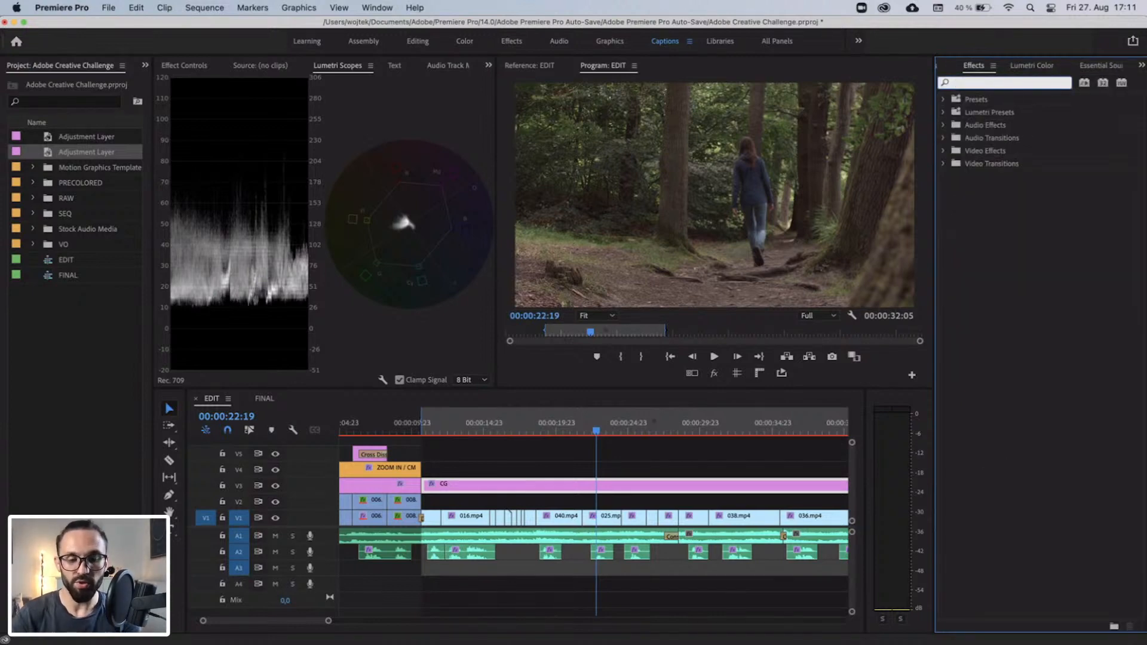
text(gauss)
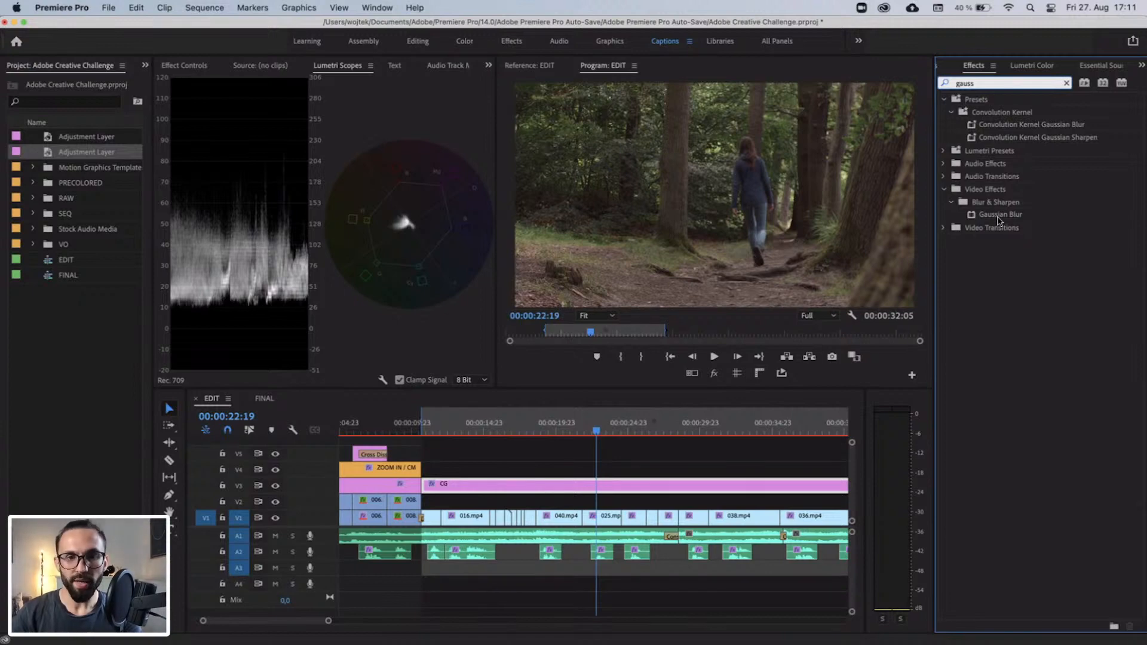
drag(998, 220, 570, 487)
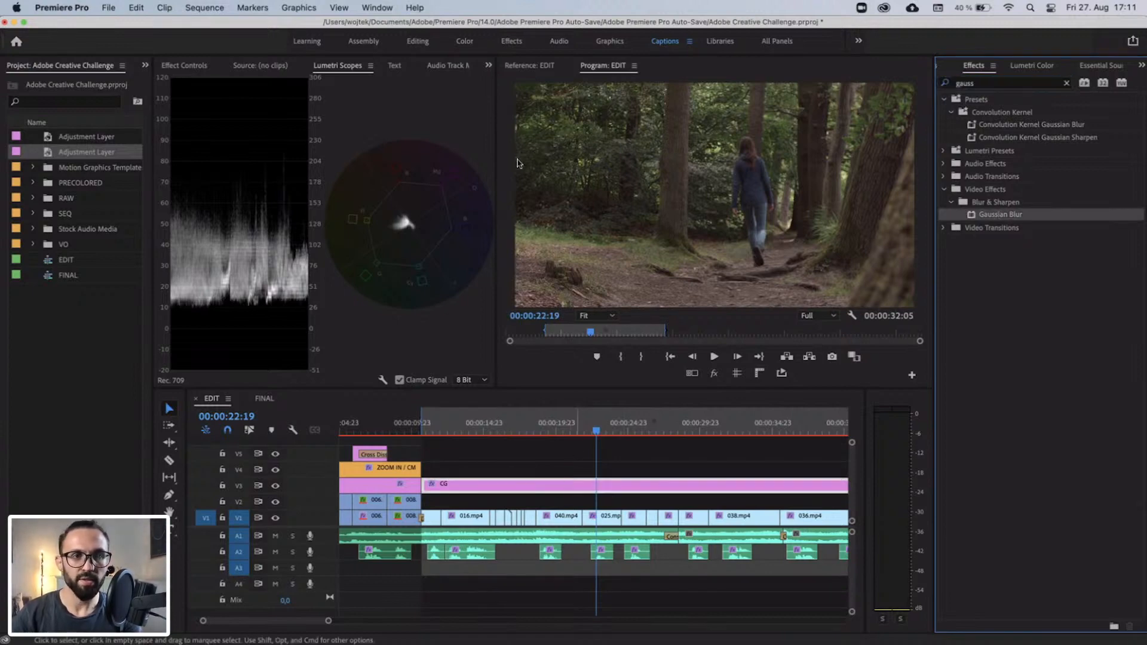
Compare Gaussian Blur Blurriness values of 50 and 10, settle on 50, and turn on Repeat Edge Pixels.
click(189, 65)
scroll(428, 285, down, 3)
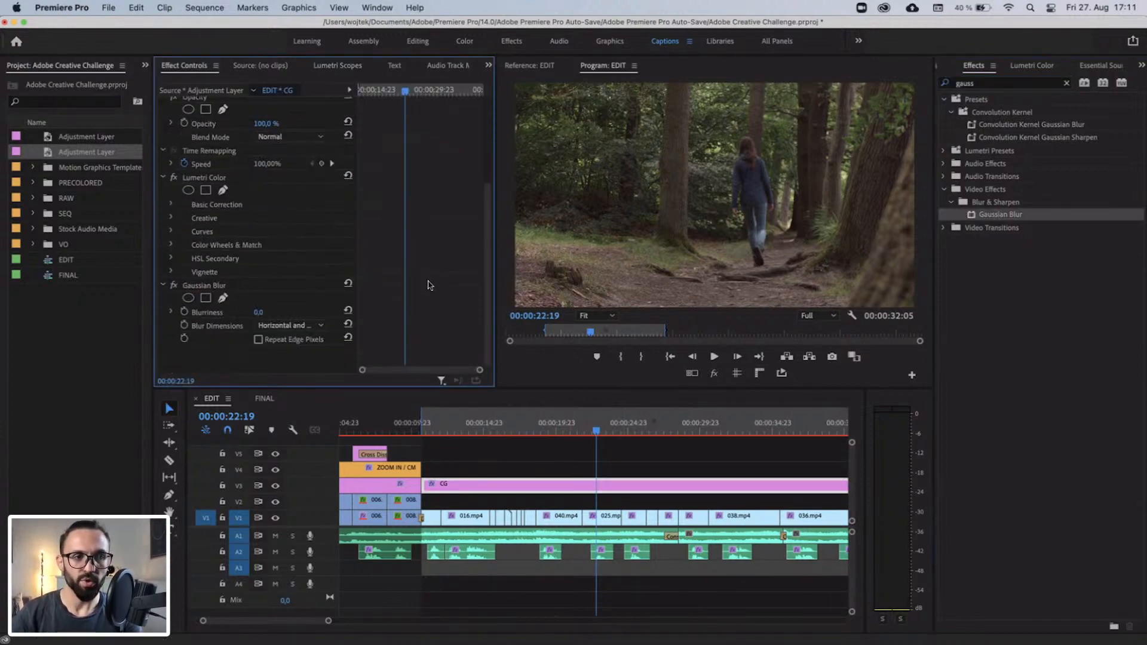
click(270, 311)
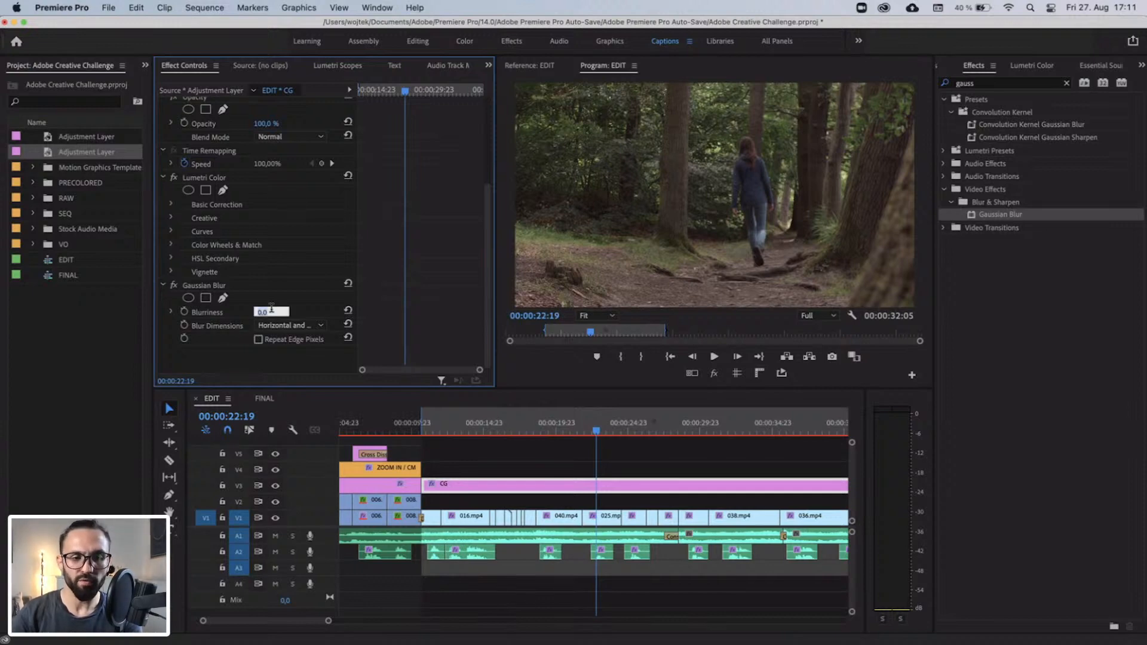
text(50)
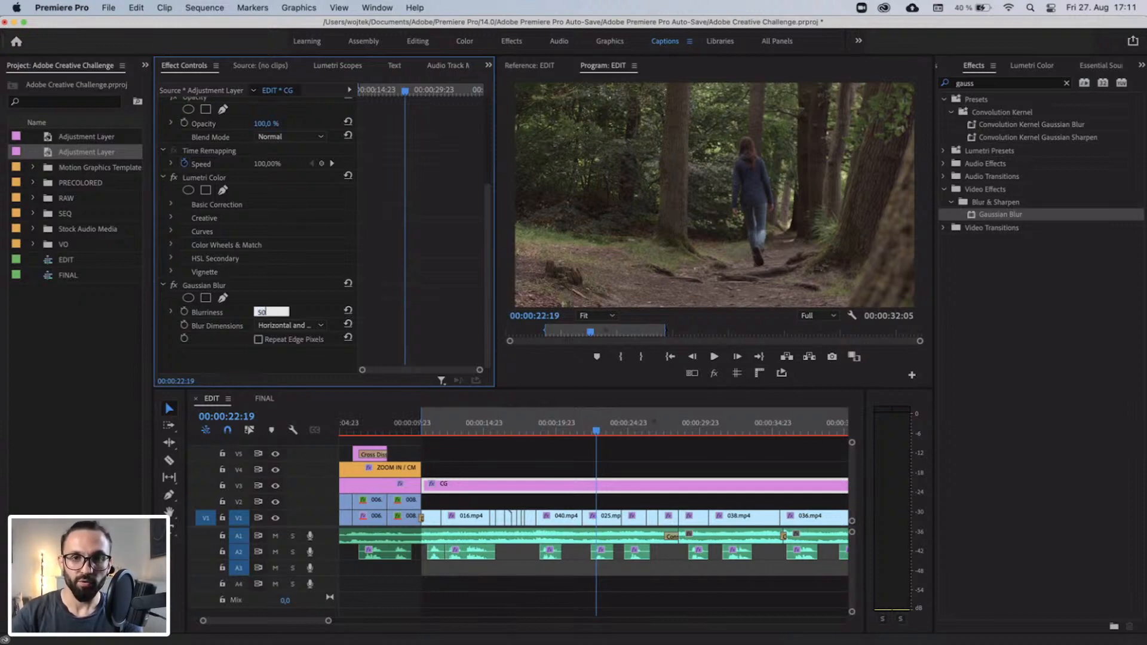
key(Return)
text(10)
key(Return)
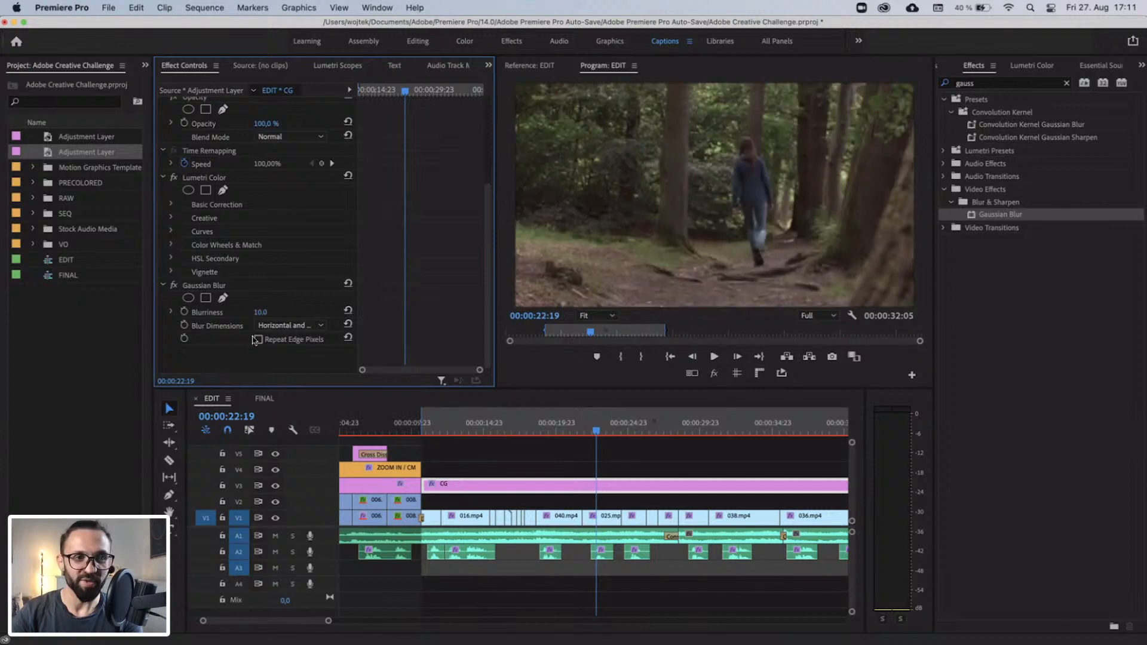
click(263, 312)
text(50)
key(Return)
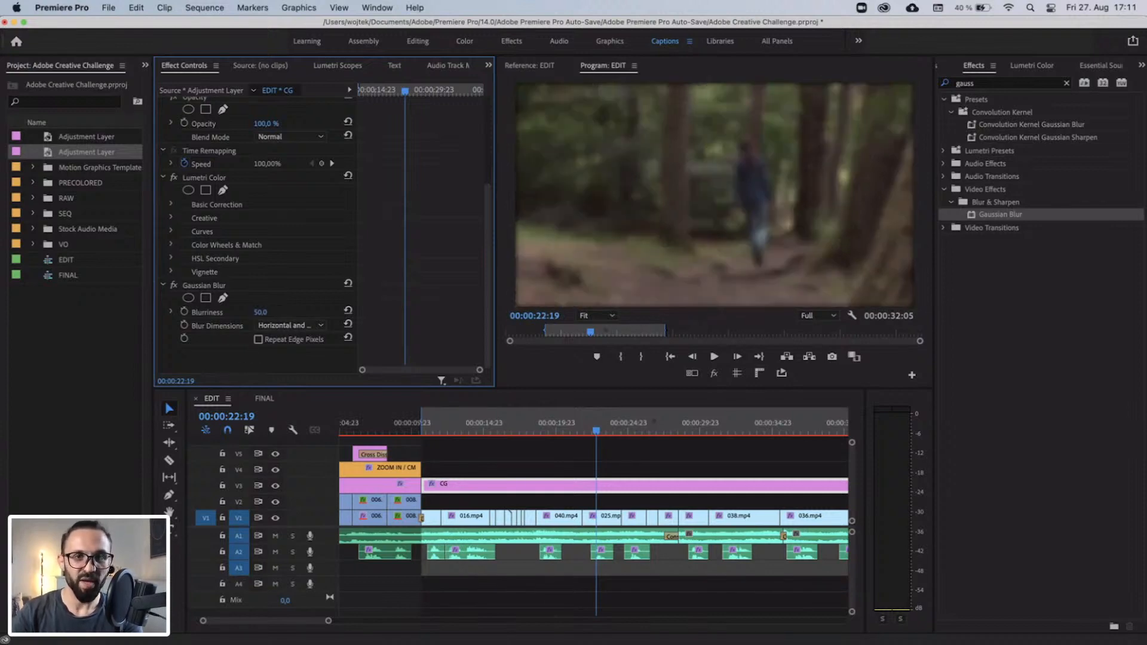
click(258, 339)
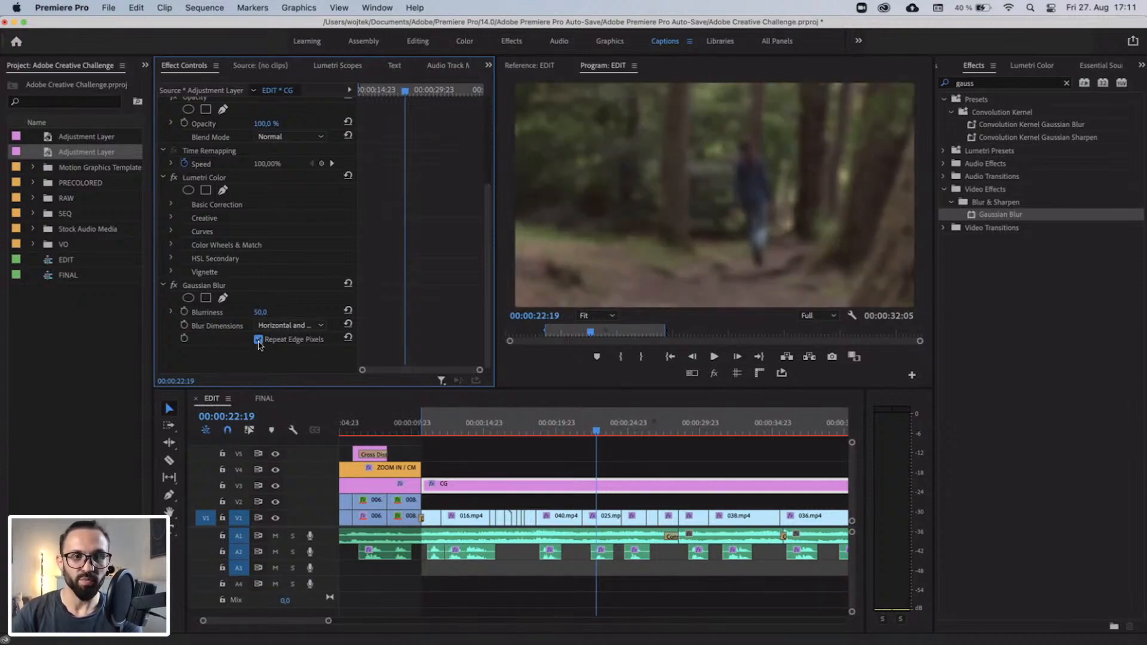
Try Gaussian Blur Blurriness values of 0 and 1 on the forest CG segment, and set Blurriness to 2.
click(271, 309)
text(0)
key(Return)
click(271, 309)
text(1)
key(Return)
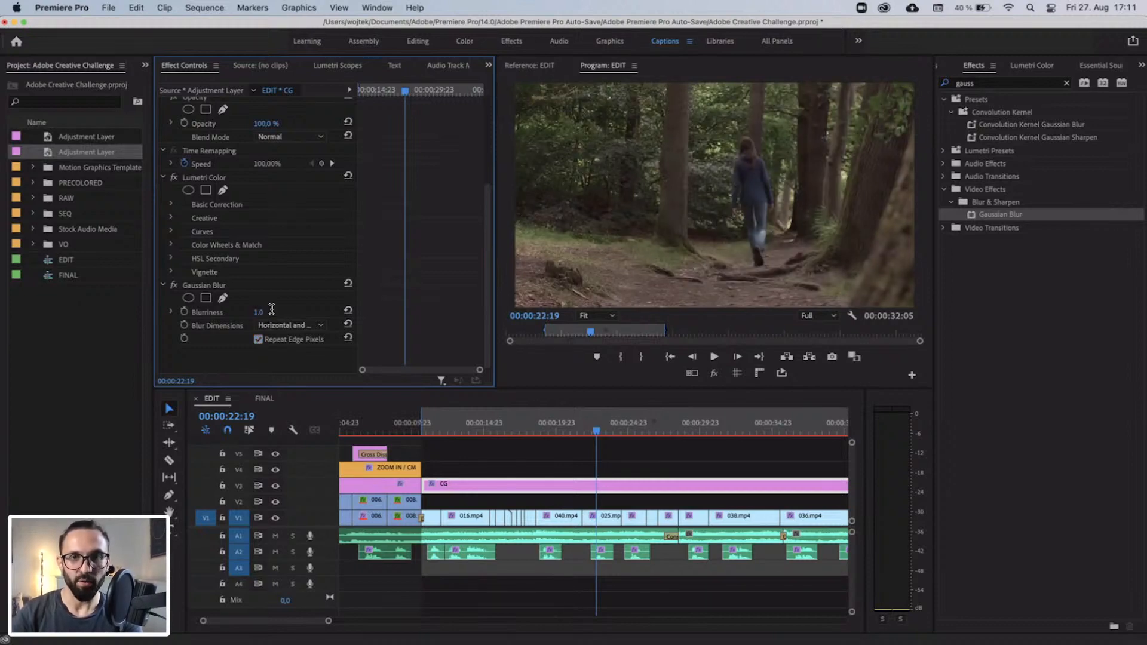
click(271, 309)
text(2)
key(Return)
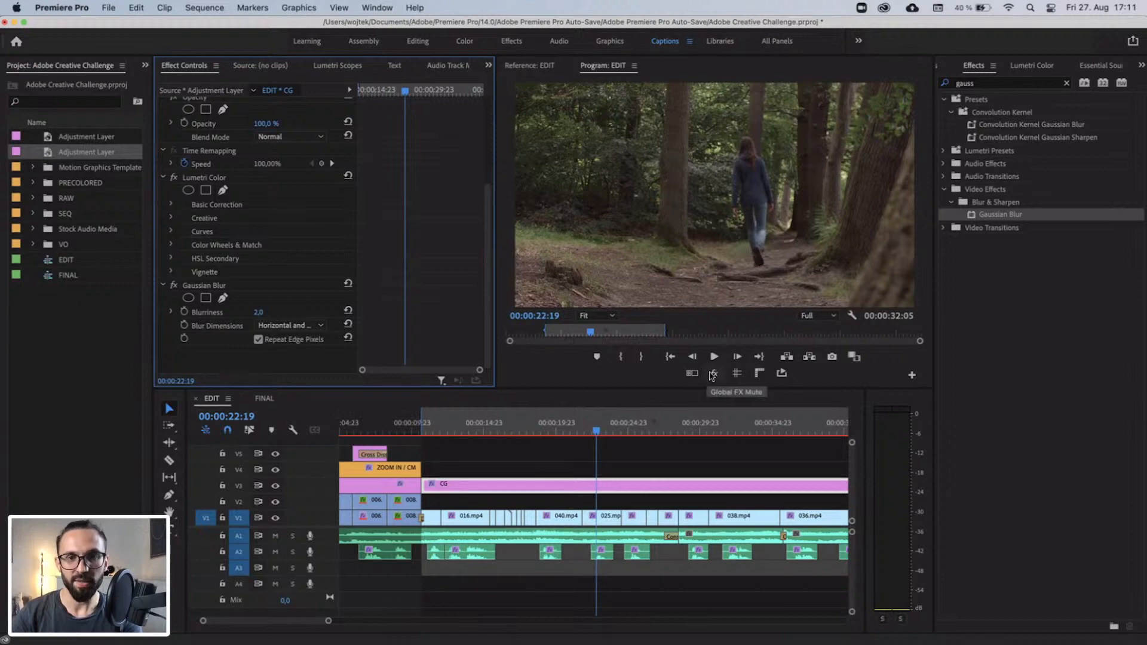
Compare the forest shot with track V3 hidden and shown, and with the Gaussian Blur effect off and on.
click(275, 487)
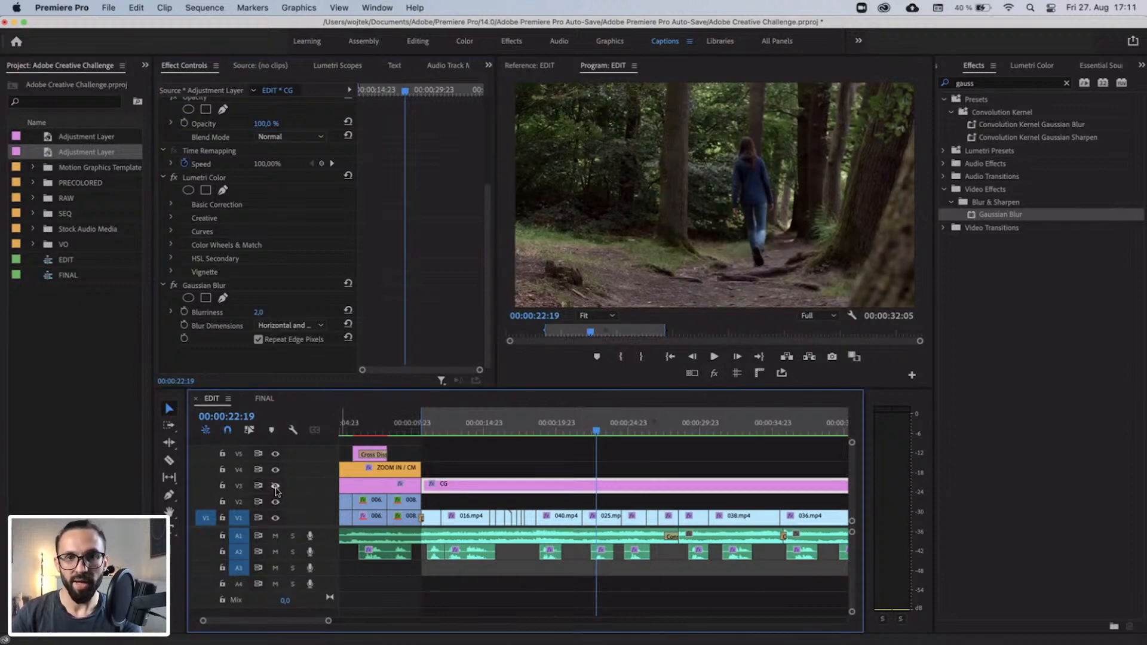
click(276, 487)
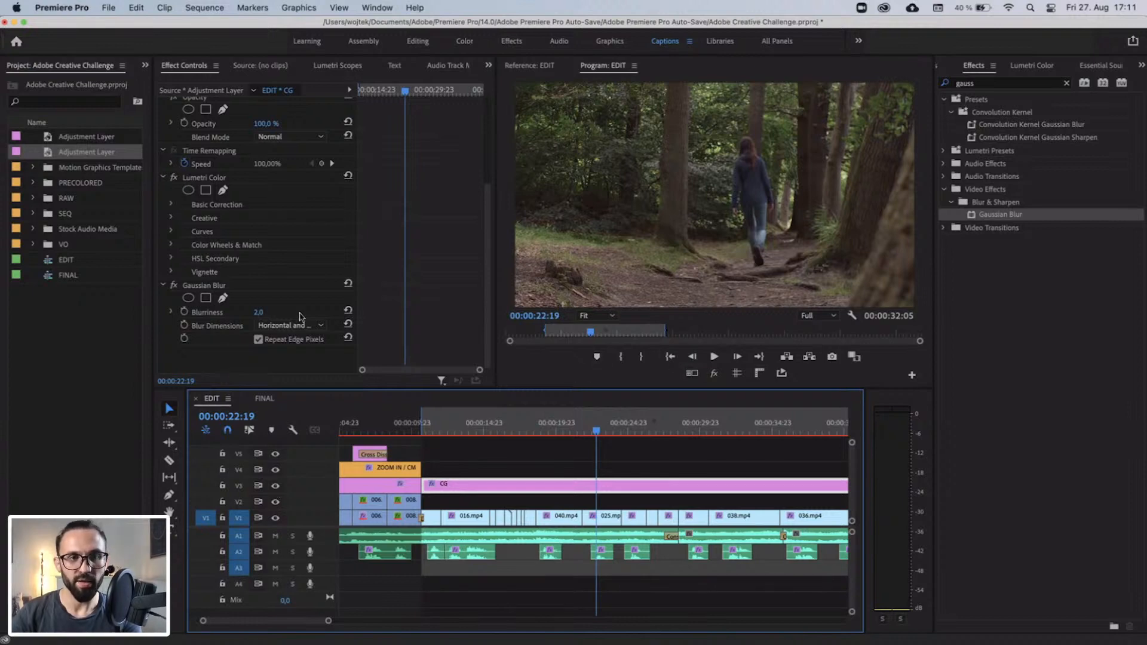
click(174, 287)
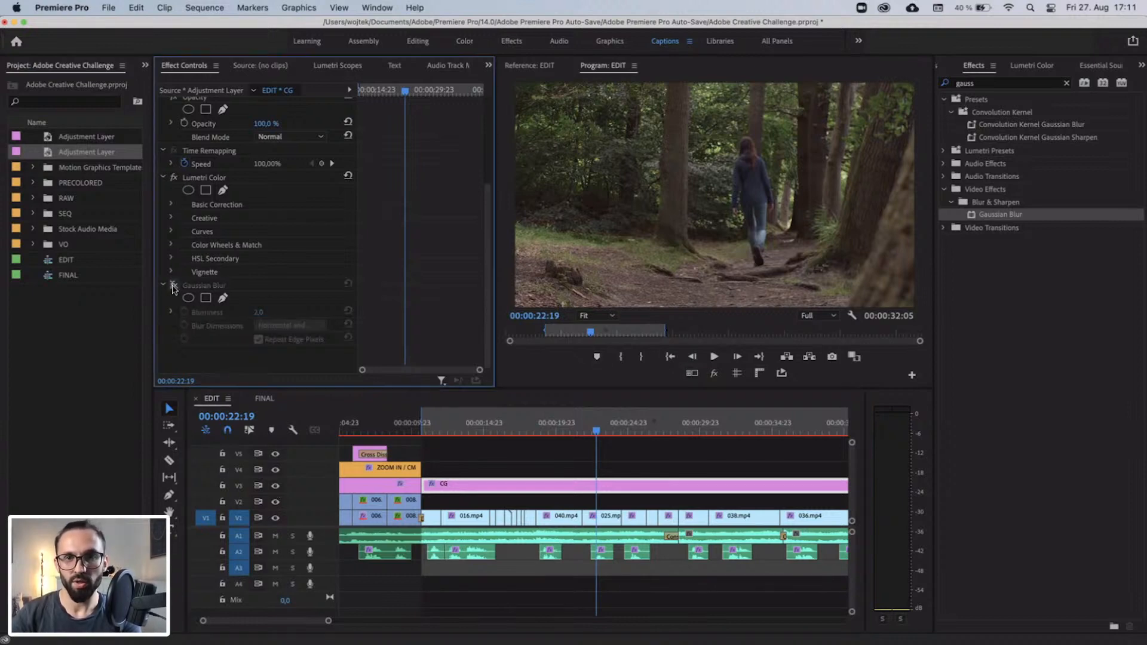
click(173, 286)
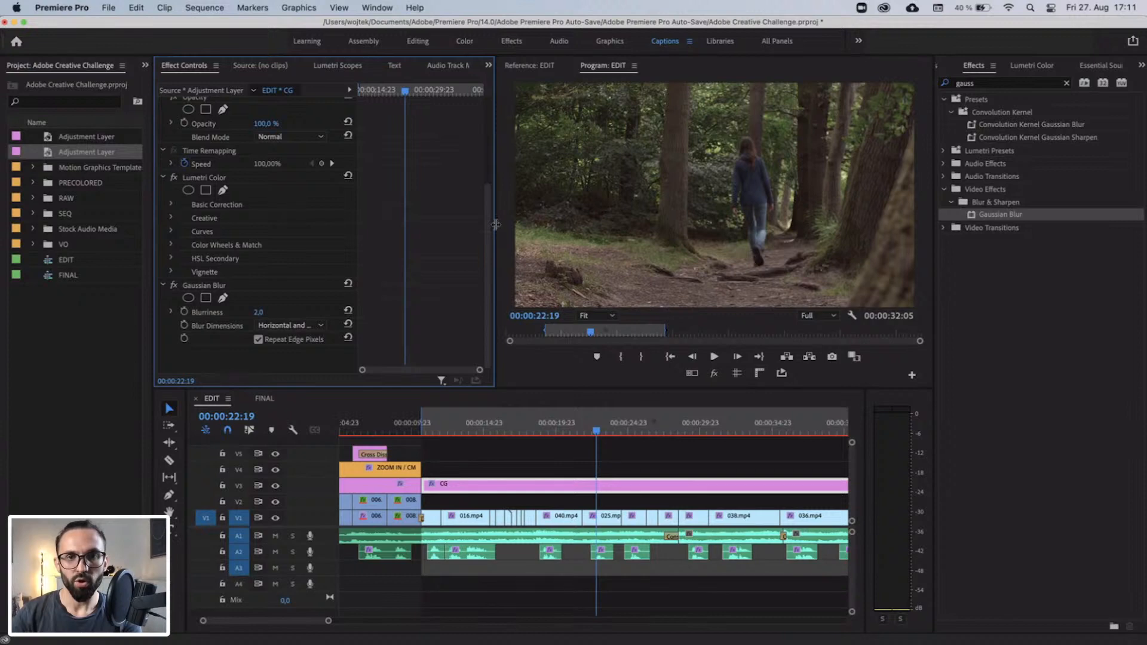
drag(496, 224, 417, 224)
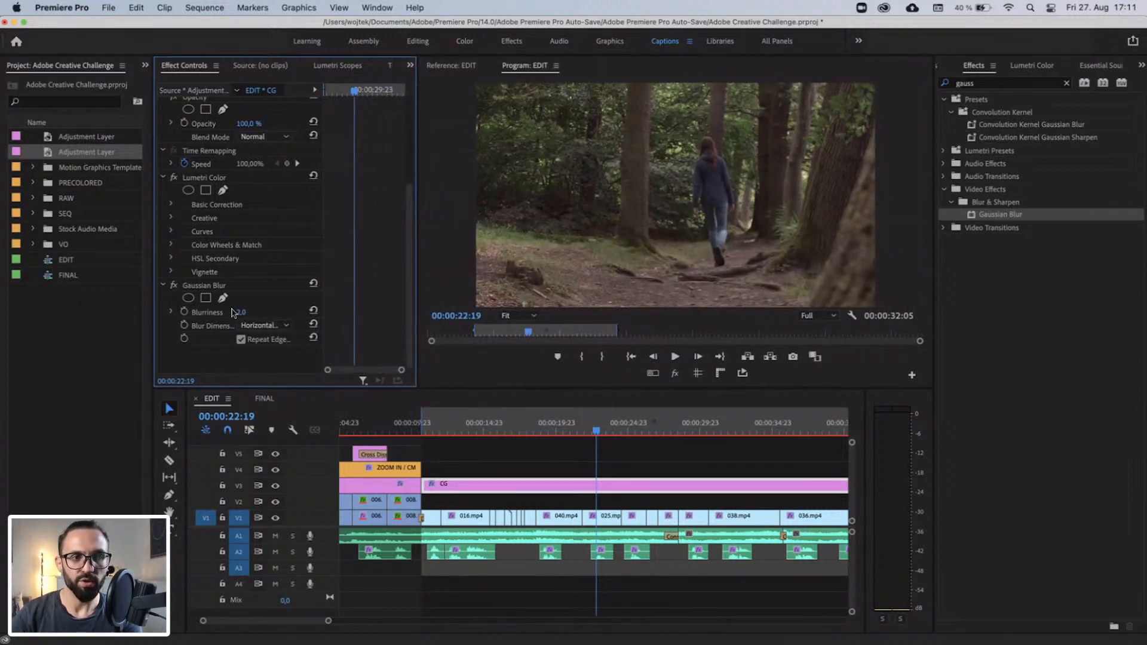
click(175, 287)
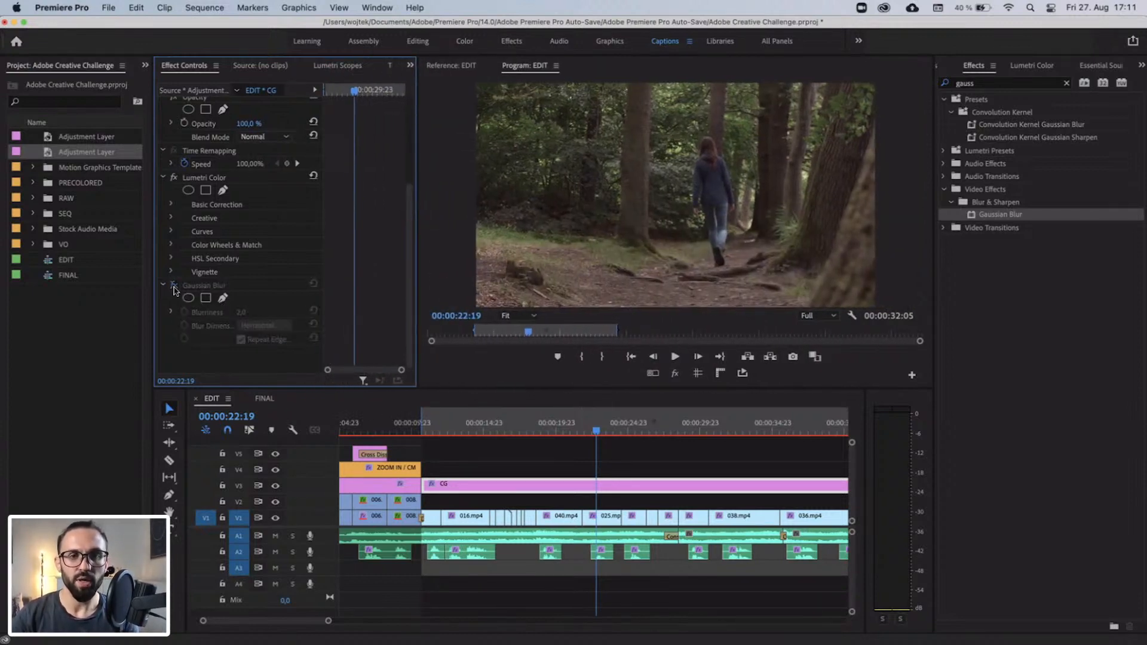
click(174, 287)
drag(416, 238, 467, 241)
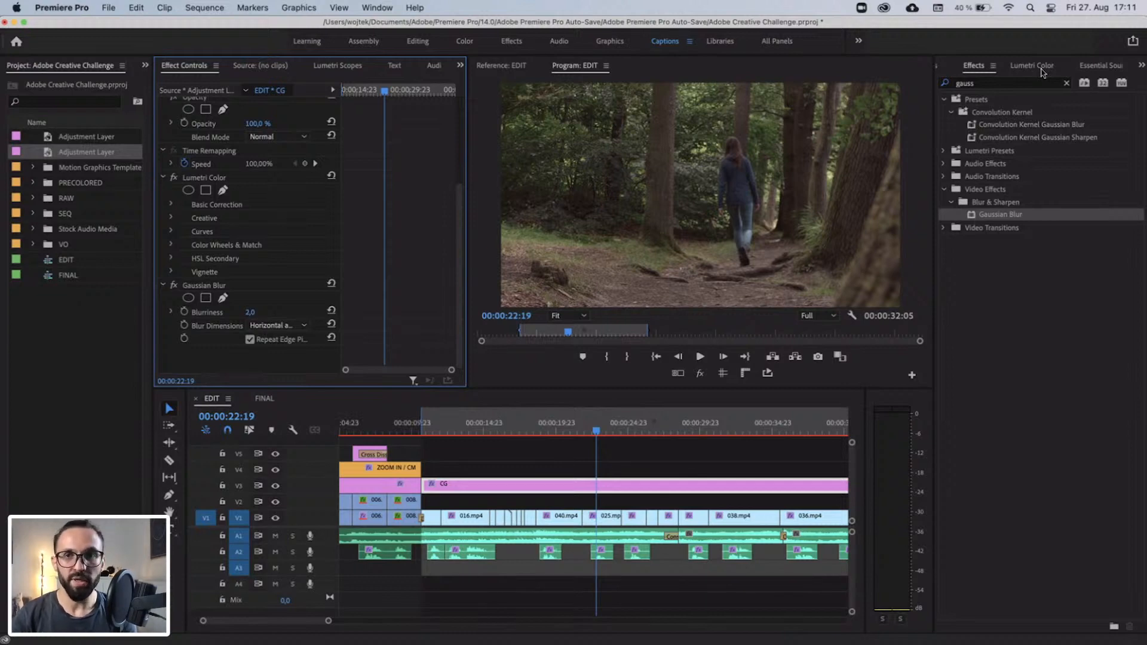
Add a dark Lumetri Color vignette to the forest CG segment with an Amount of -1.2.
click(1141, 65)
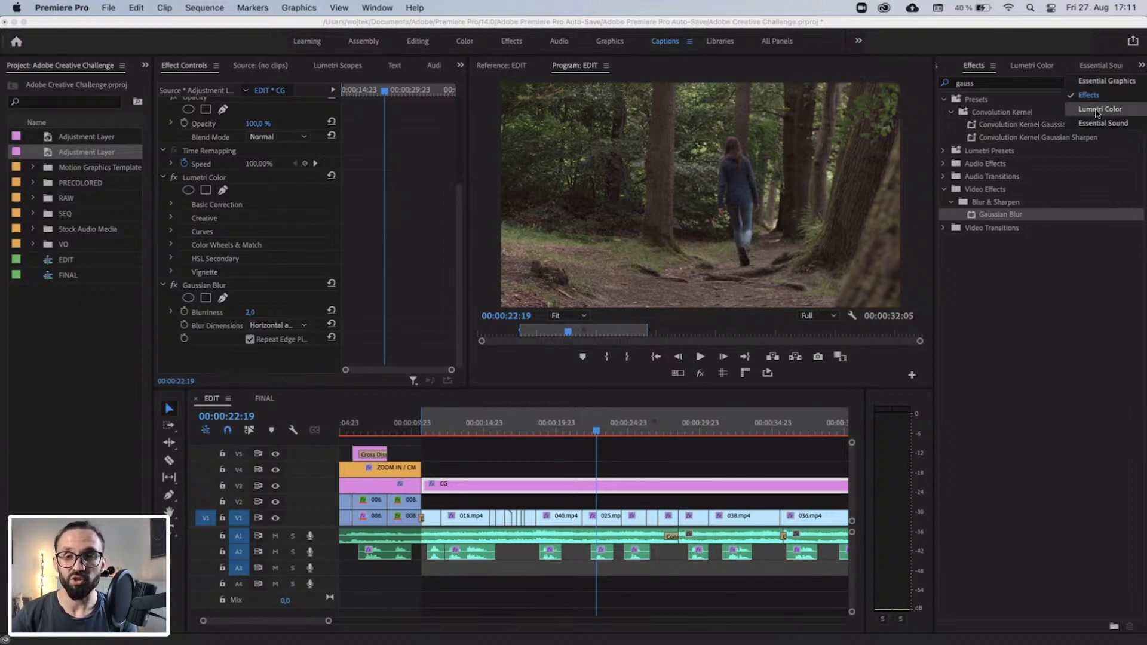
click(982, 91)
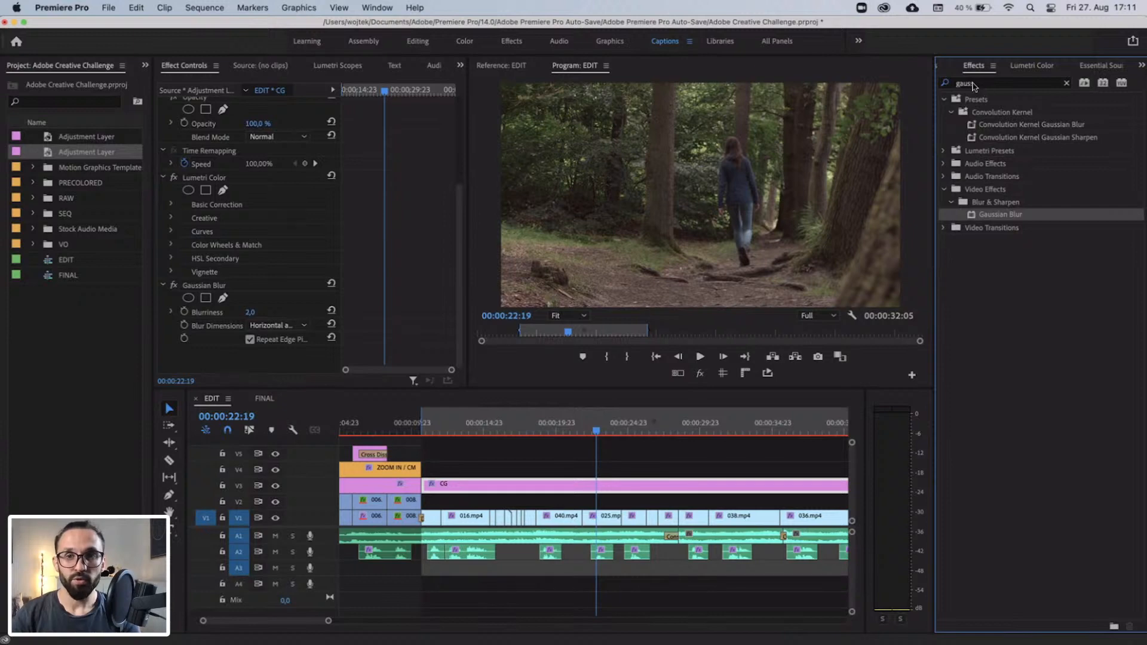
click(973, 86)
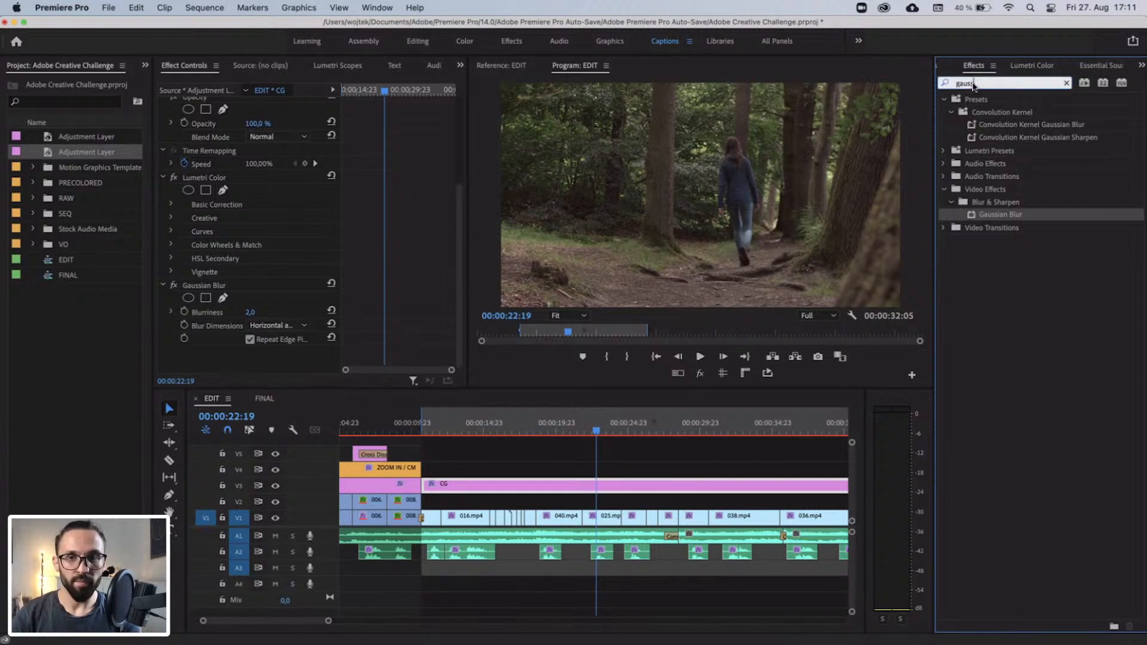
click(1042, 66)
click(1015, 148)
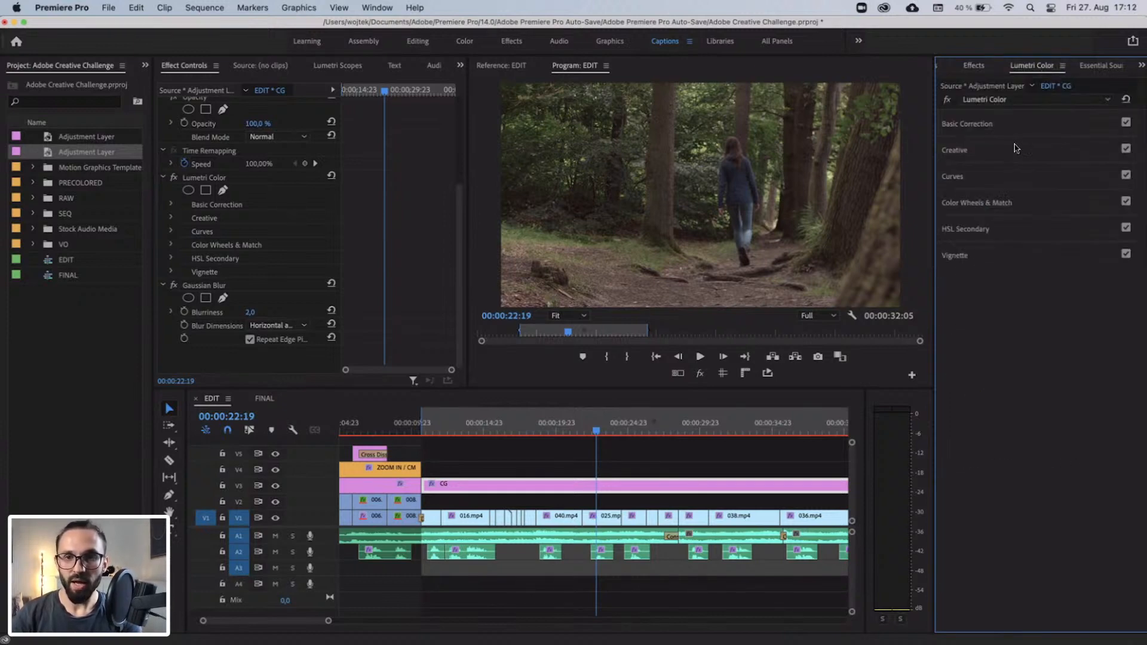
click(974, 261)
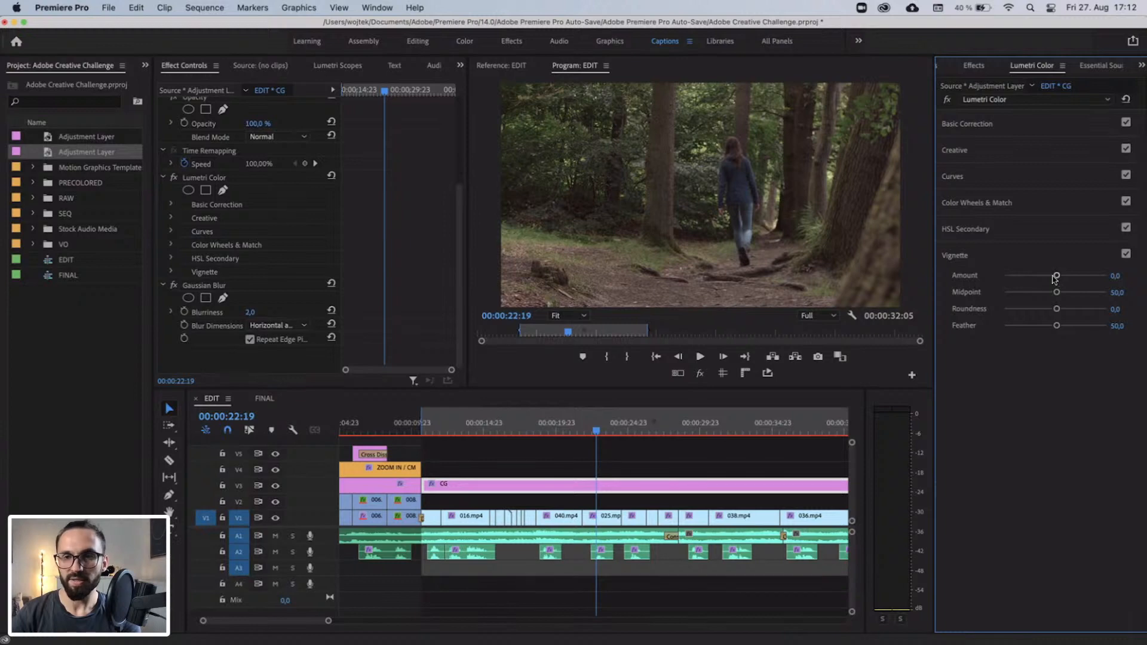
drag(1057, 278, 1035, 275)
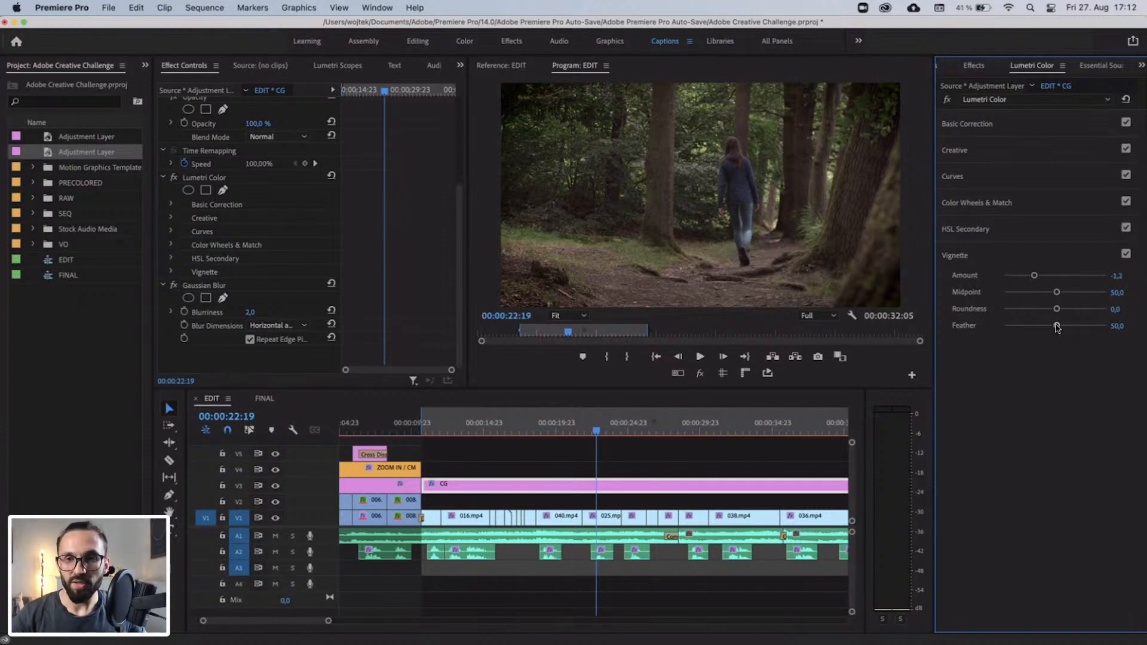
Shape the vignette with Feather at 0, using Amount -0.4, Midpoint 40.4 and Roundness -65.2, and soften it to Feather 100.
drag(1057, 327, 853, 341)
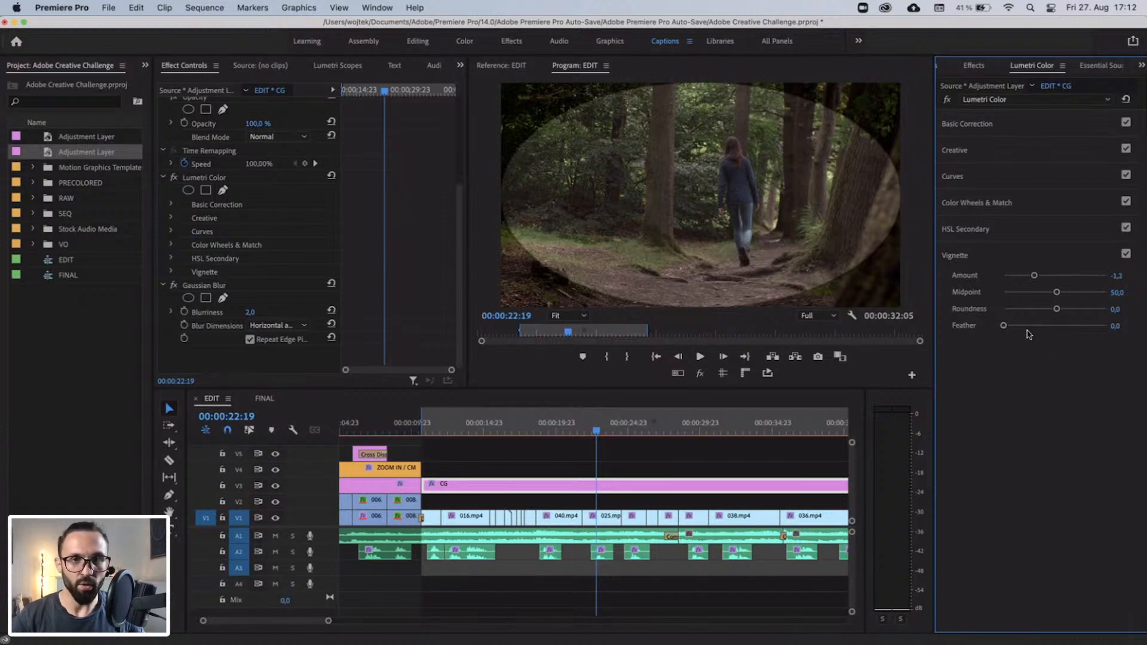
drag(1034, 276, 1044, 297)
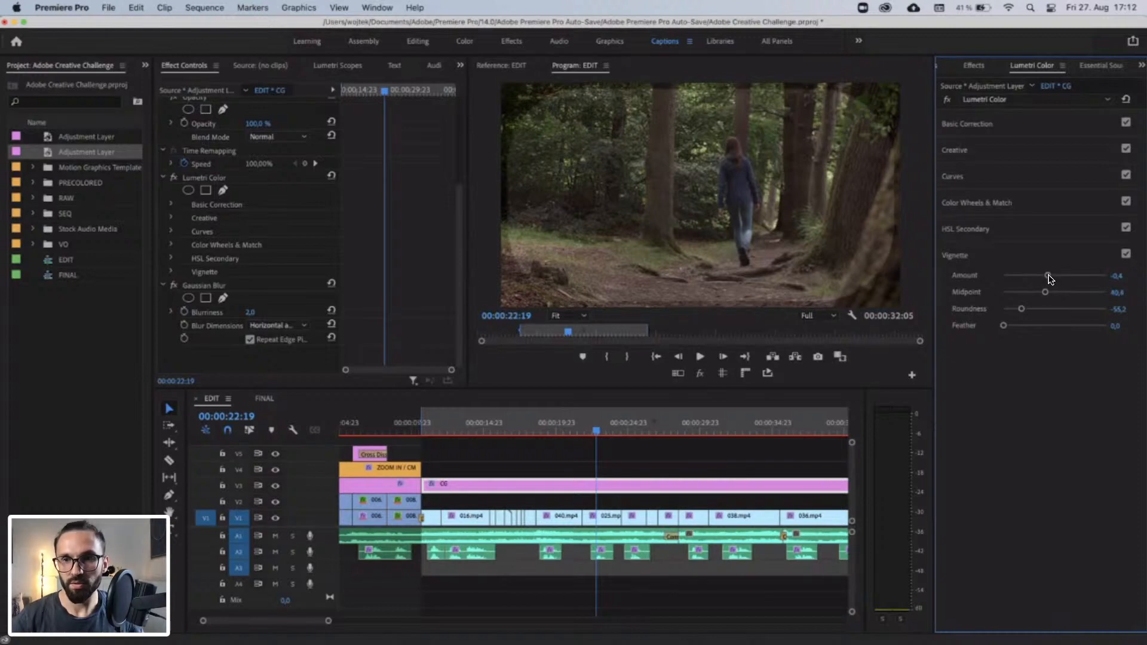
drag(1004, 326, 1106, 325)
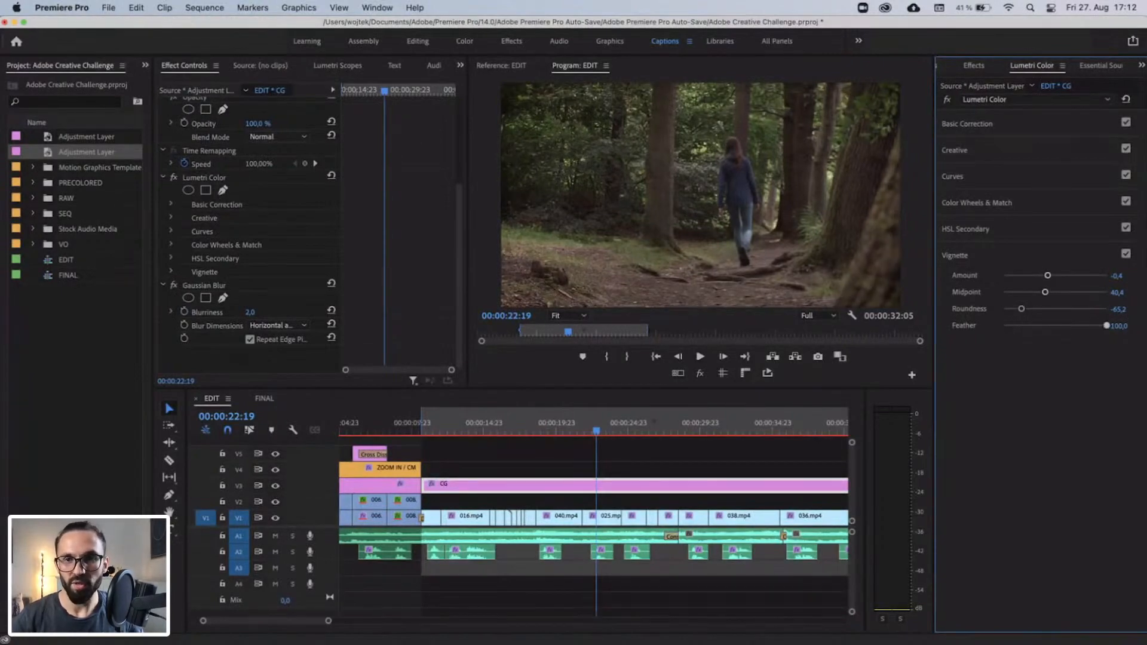
Compare the shot with the vignette off and on, weaken its Amount to -0.2, and leave the vignette enabled.
click(1126, 255)
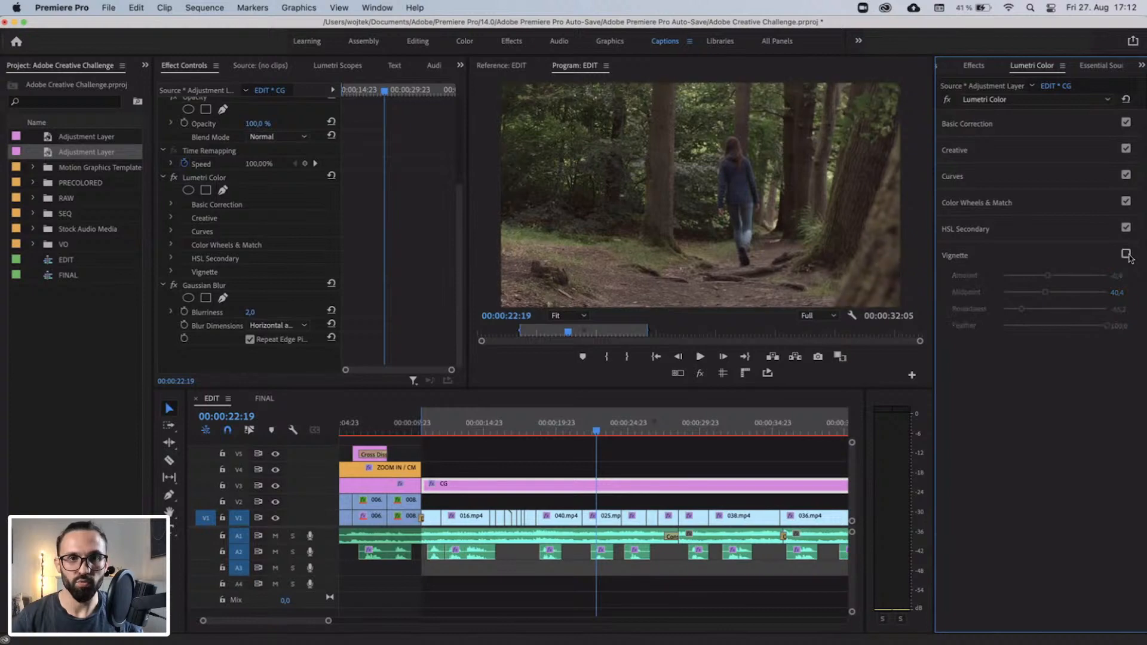
click(1127, 255)
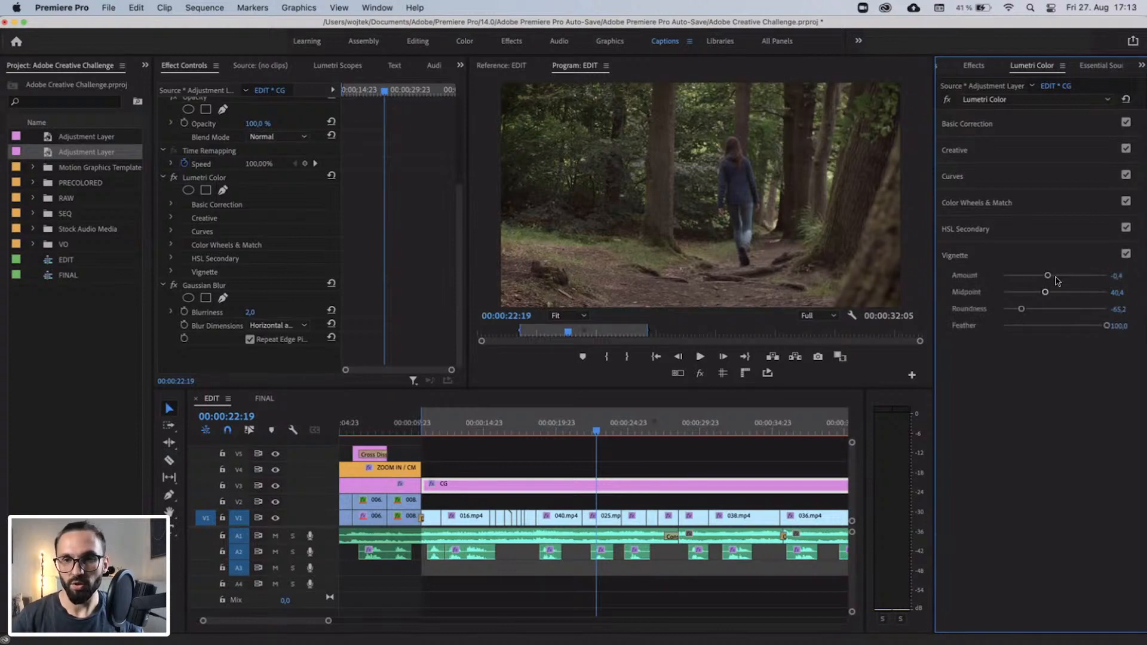
drag(1046, 275, 1052, 277)
click(1125, 254)
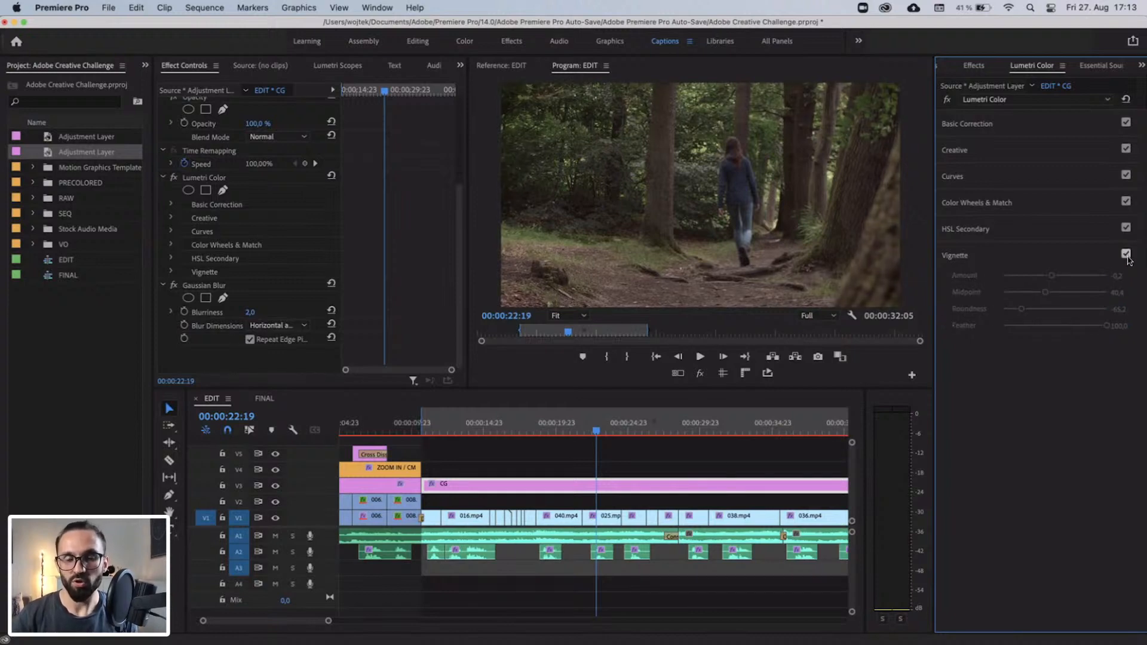
click(1125, 253)
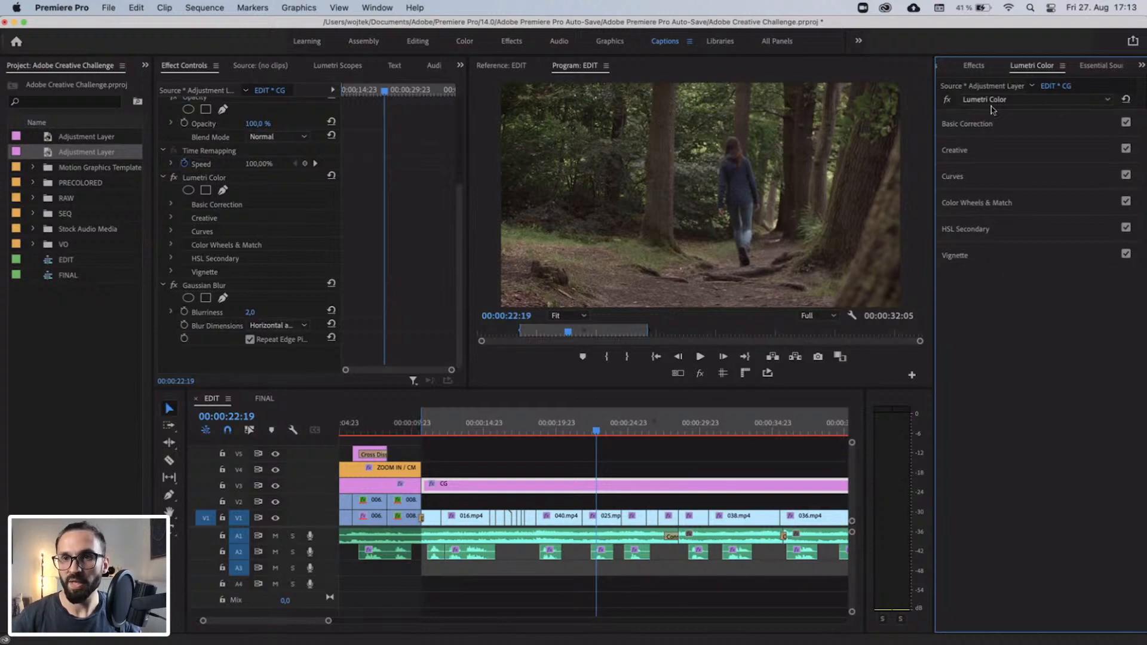
Search the effects for "chro" and apply VR Chromatic Aberrations to the forest CG segment on V3.
click(973, 66)
click(987, 87)
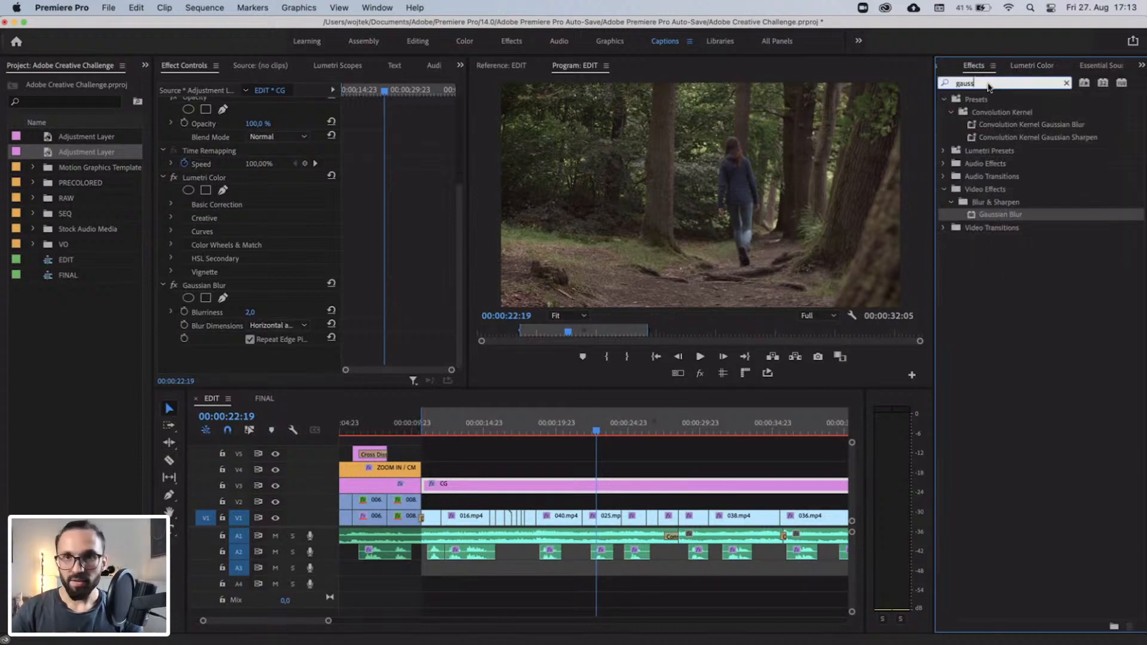
key(super+a)
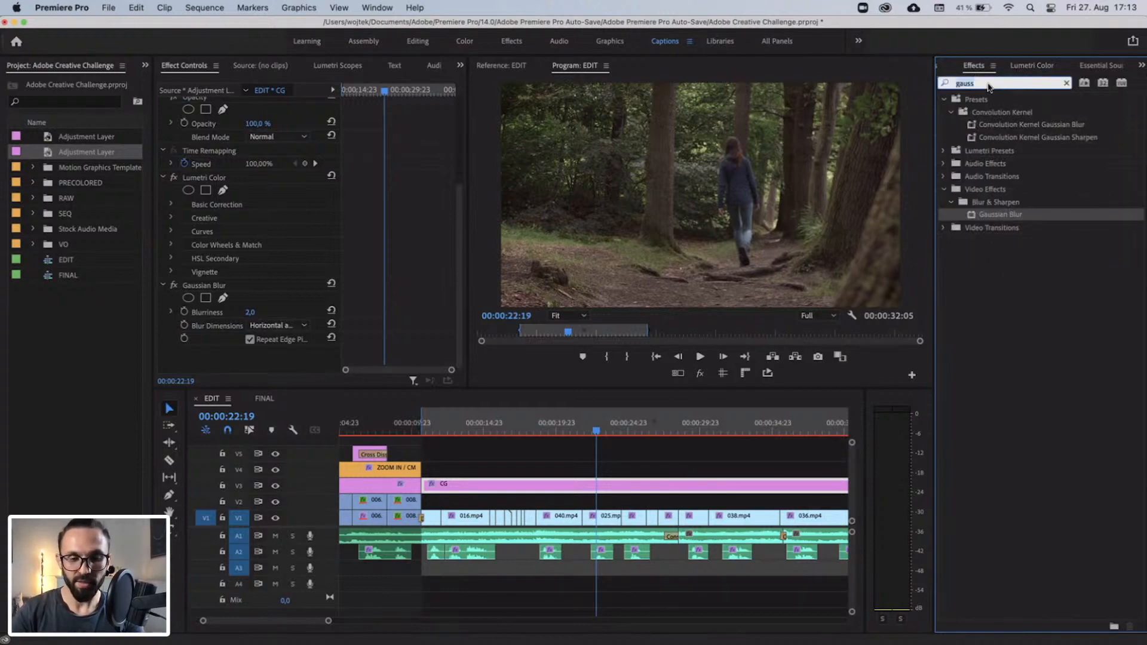
text(chro)
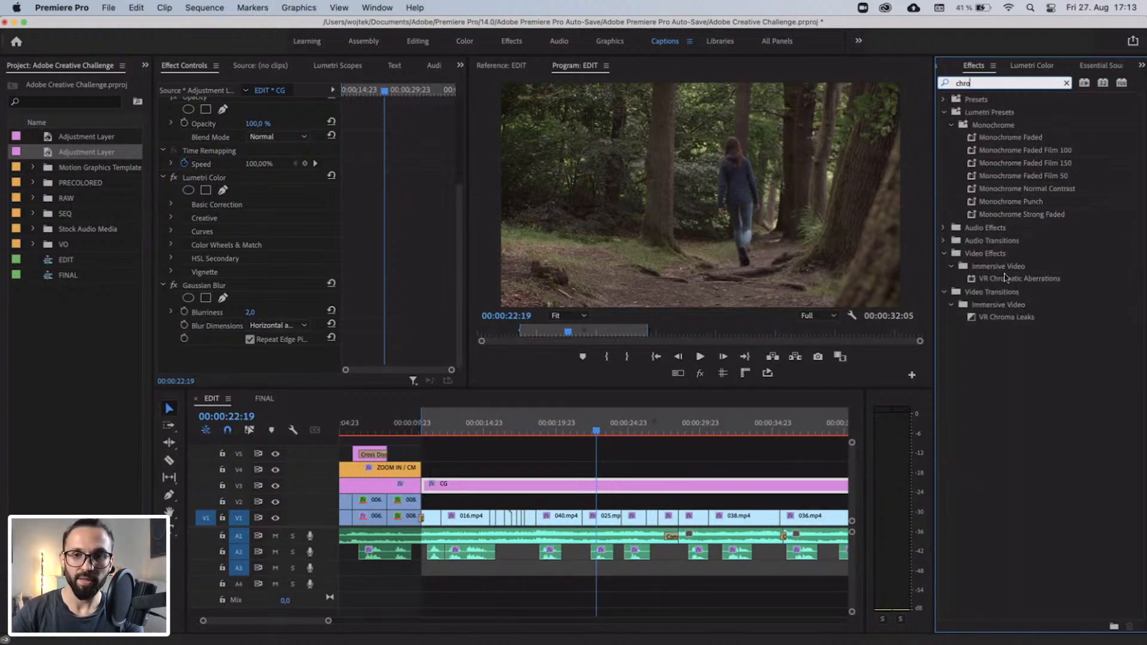
drag(1007, 282, 644, 490)
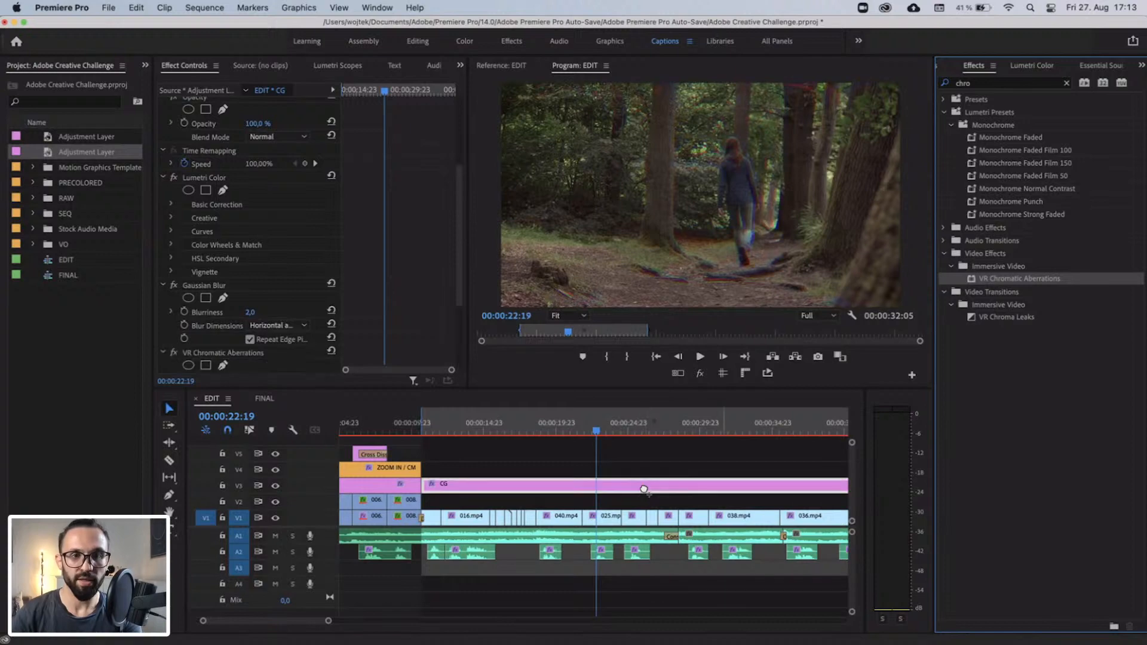
Turn off Auto VR Properties in the VR Chromatic Aberrations effect.
scroll(385, 315, down, 4)
scroll(385, 315, up, 2)
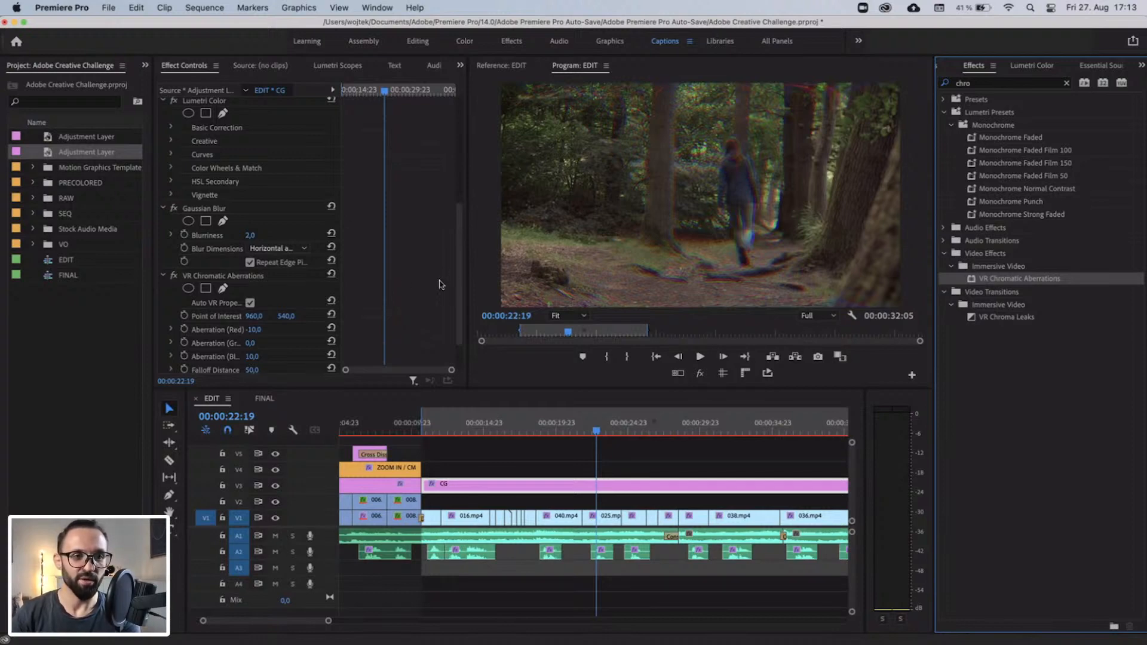
scroll(440, 285, down, 2)
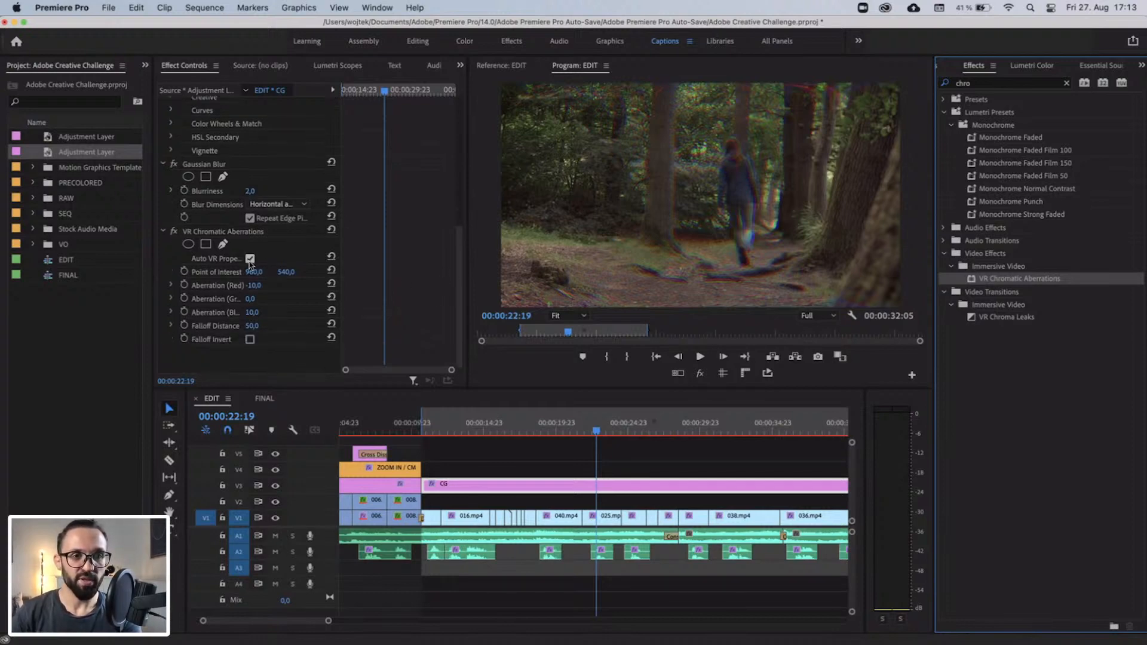
click(239, 233)
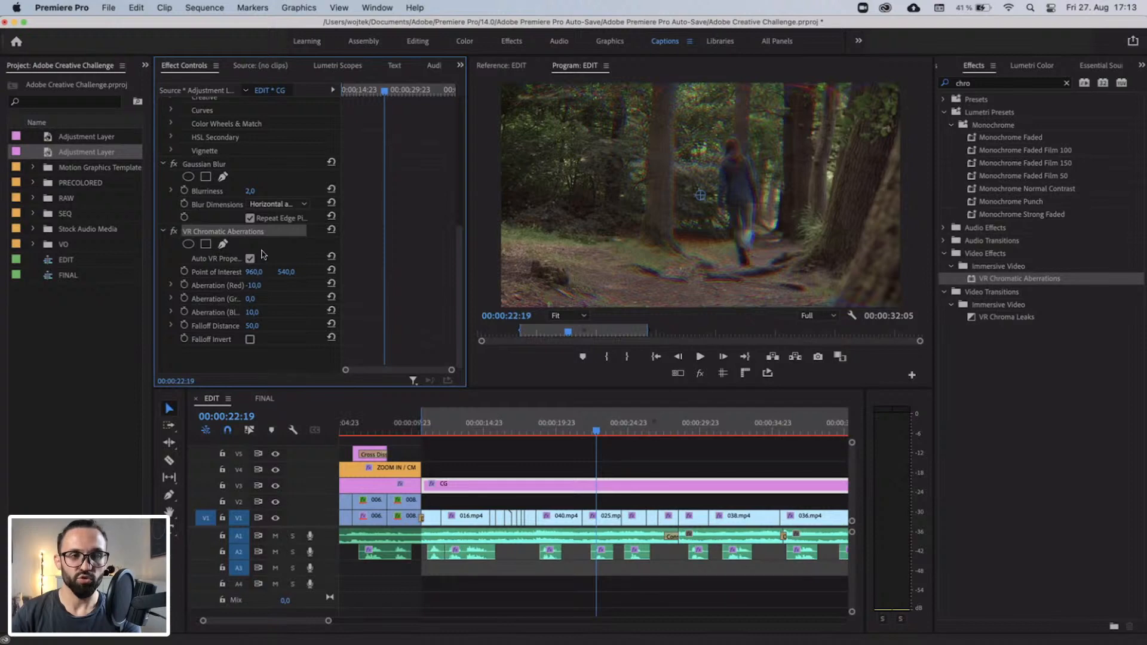
click(250, 259)
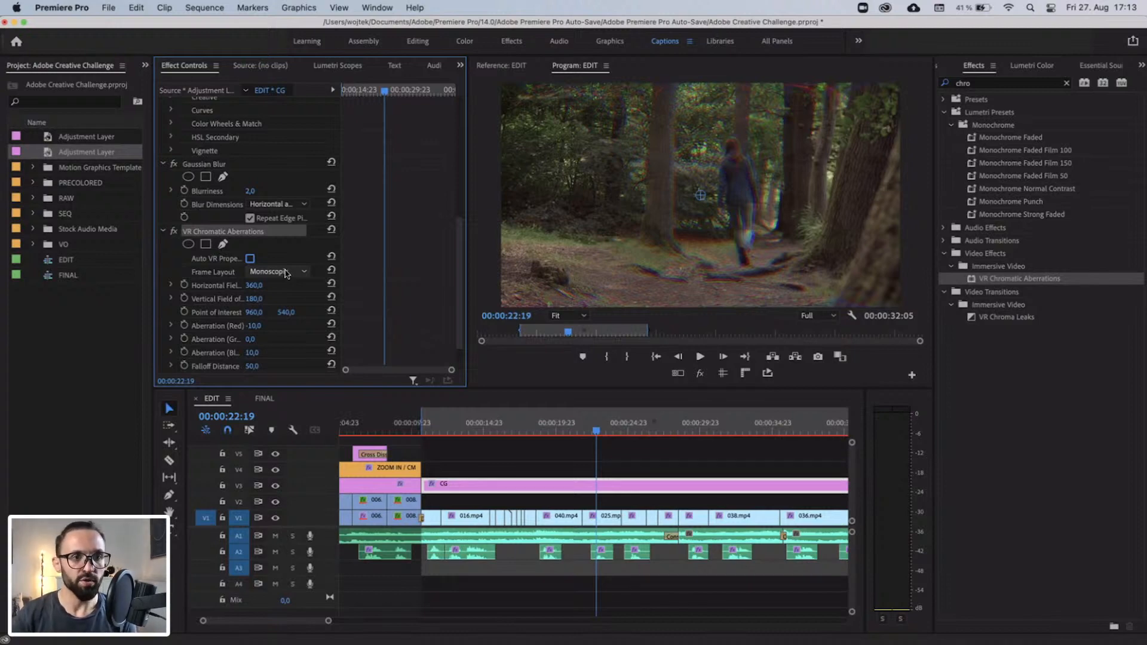
Compare the Stereoscopic Over/Under and Side-by-Side frame layouts for VR Chromatic Aberrations, and choose Stereoscopic - Over/Under.
click(223, 273)
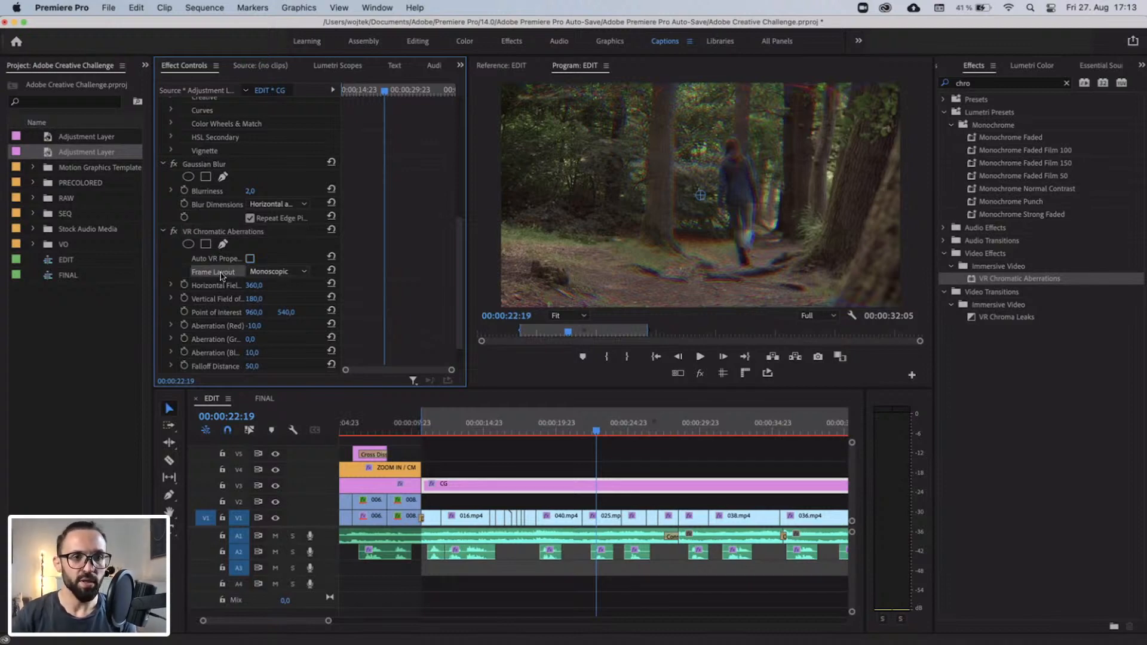
click(279, 274)
click(291, 297)
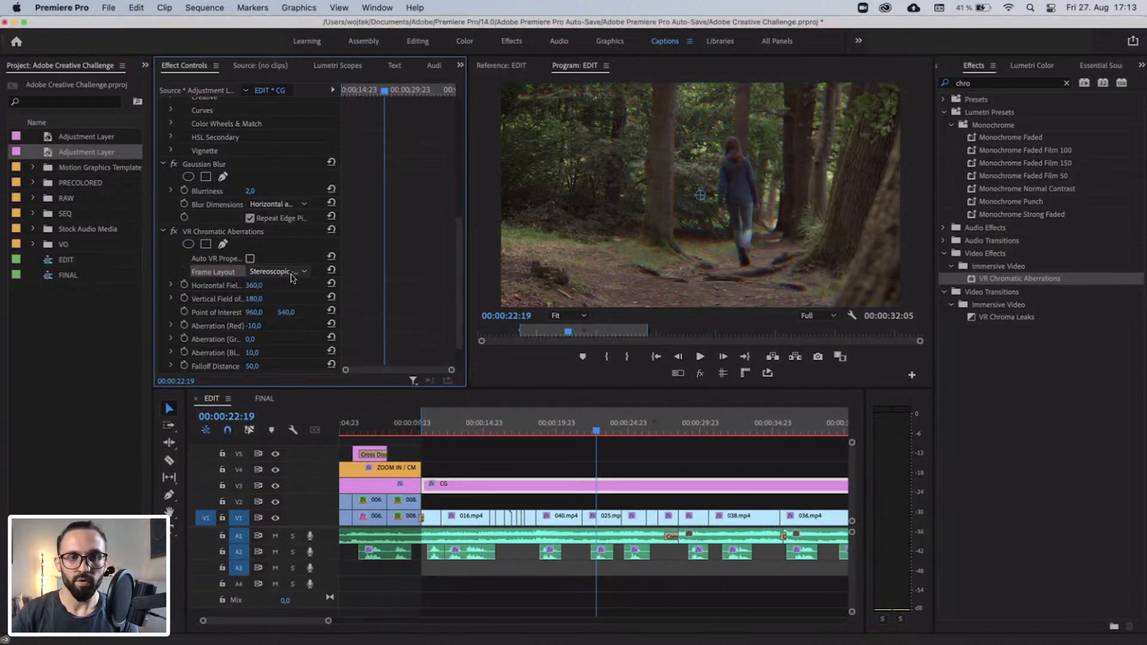
click(293, 274)
click(294, 312)
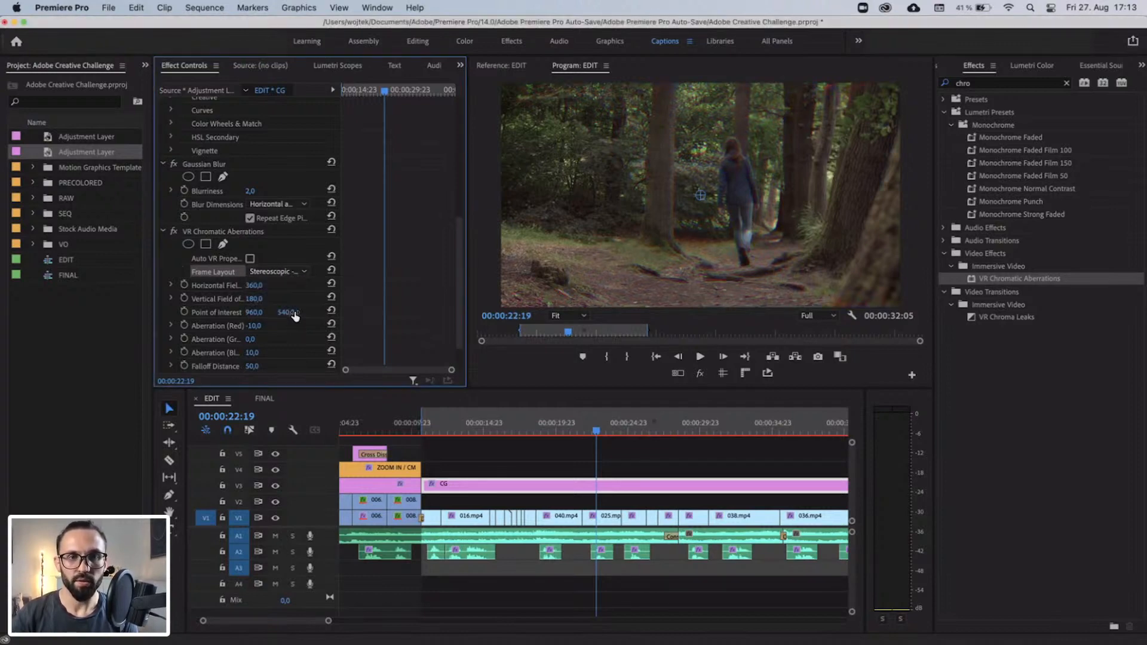
click(293, 273)
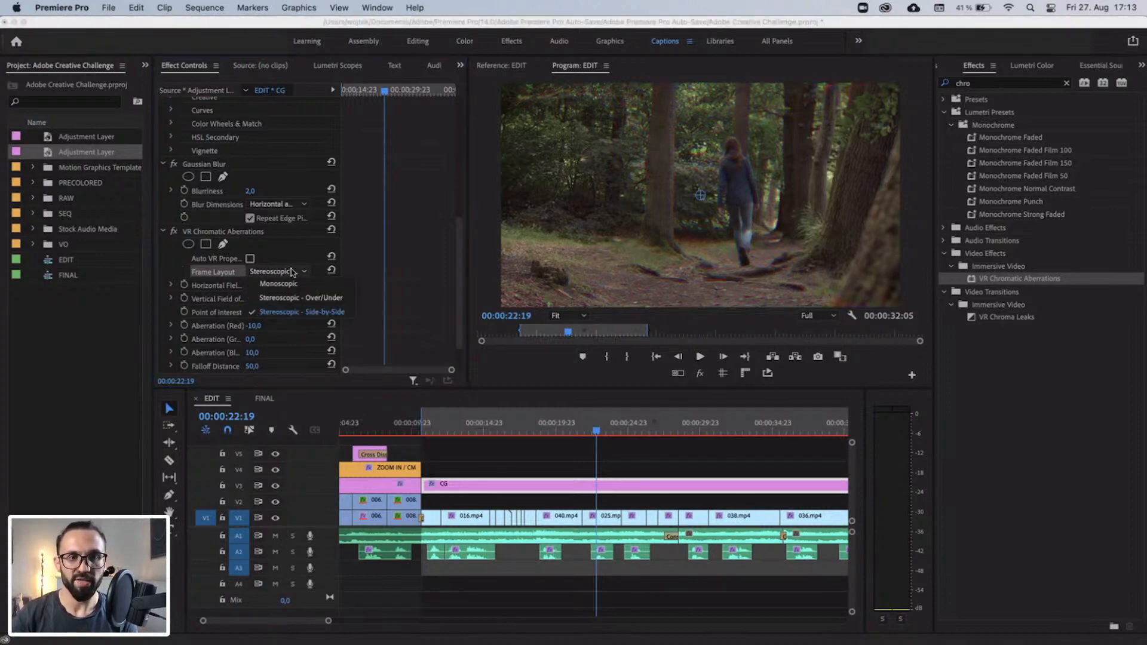
click(290, 302)
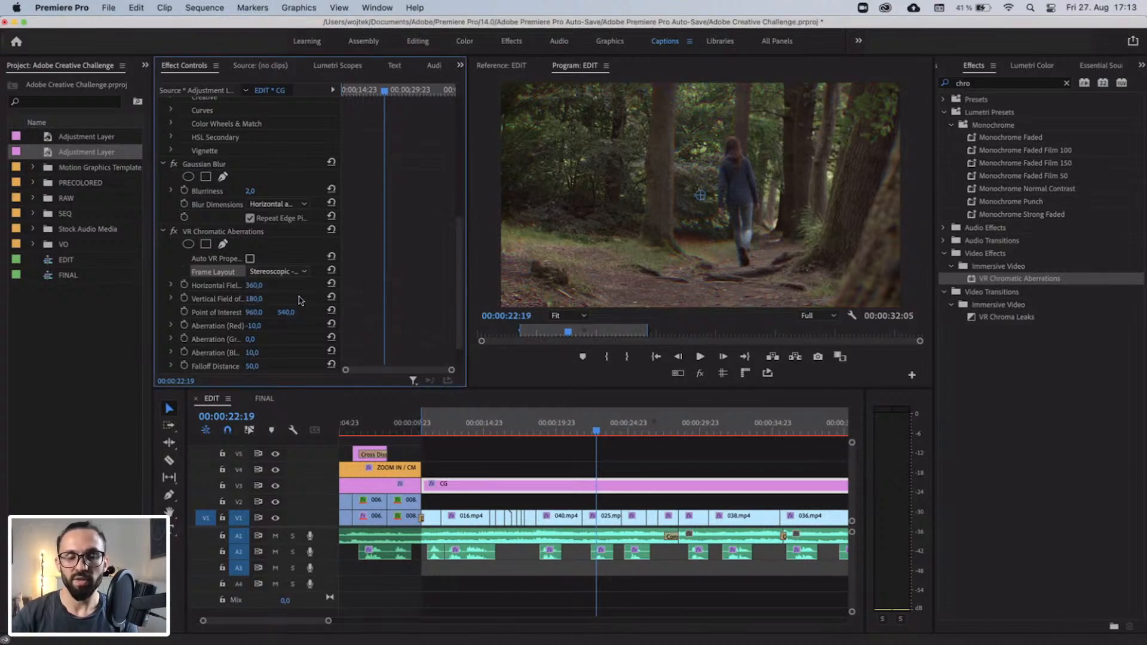
Compare the forest shot with VR Chromatic Aberrations turned off and on, leaving the effect enabled.
scroll(299, 300, down, 2)
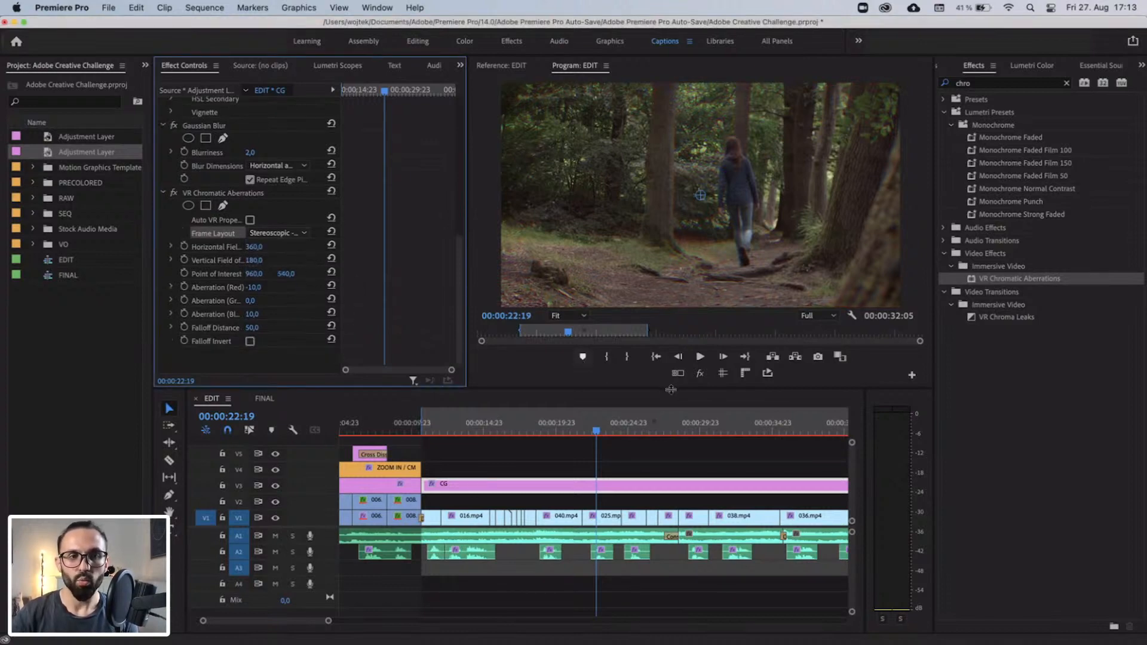
click(173, 193)
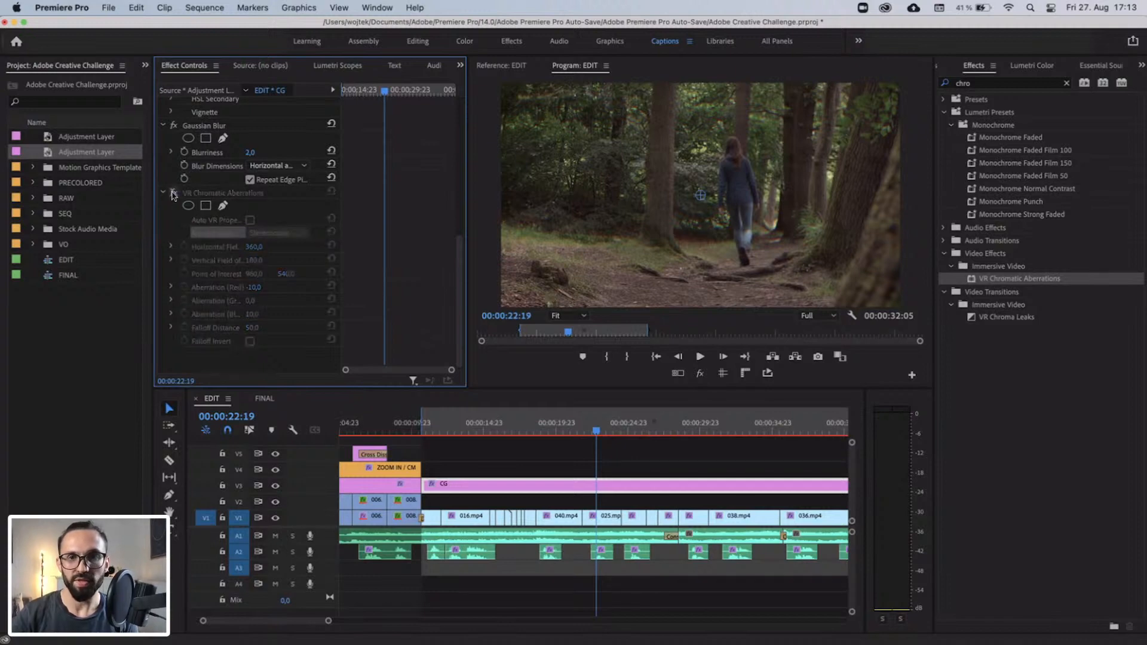
click(173, 193)
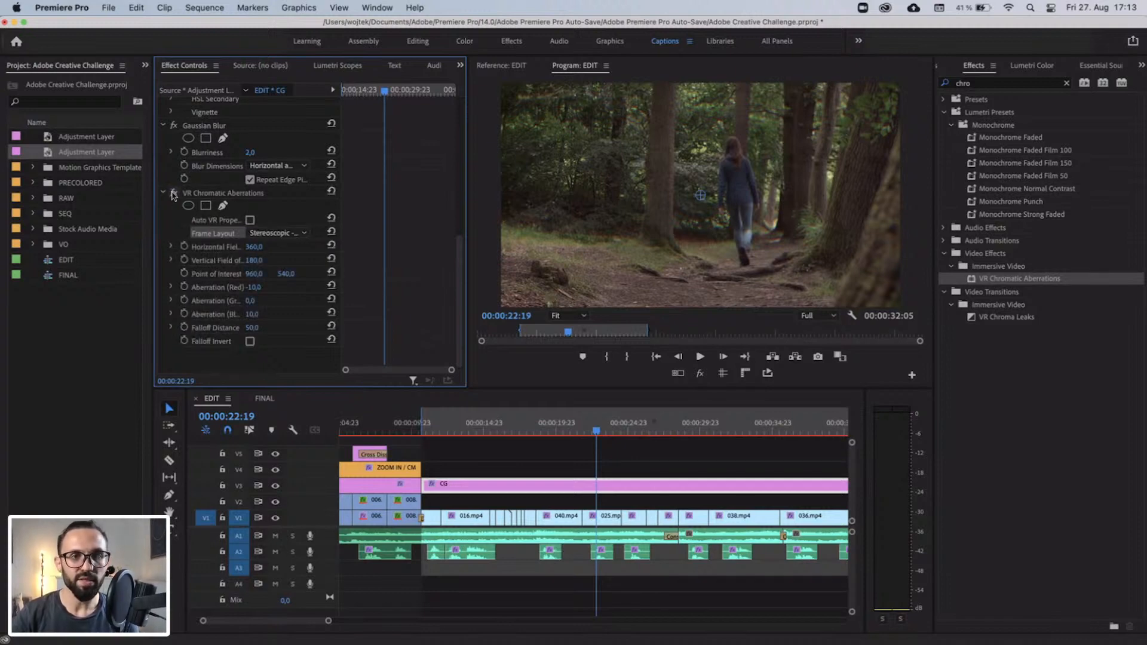
click(257, 287)
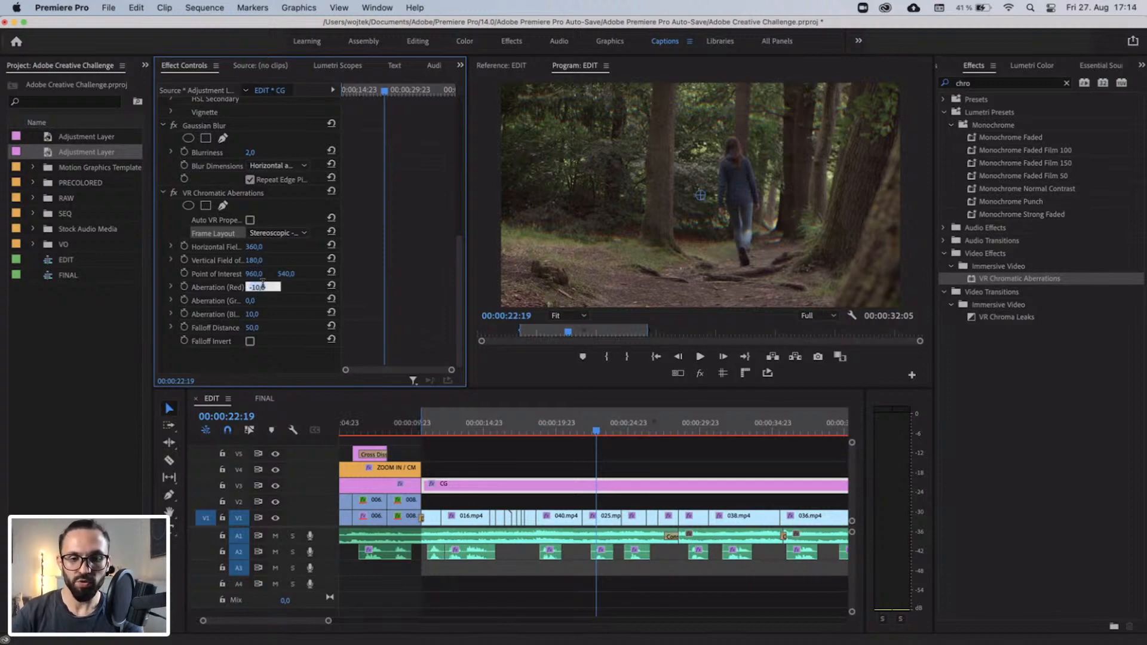
text(-)
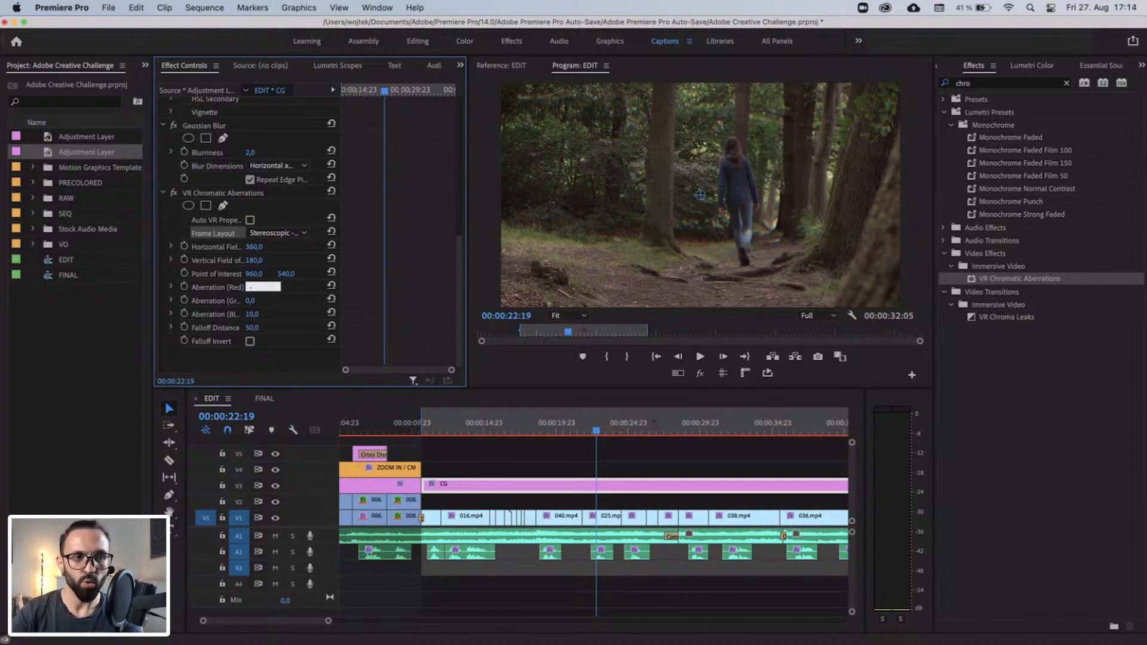
click(290, 292)
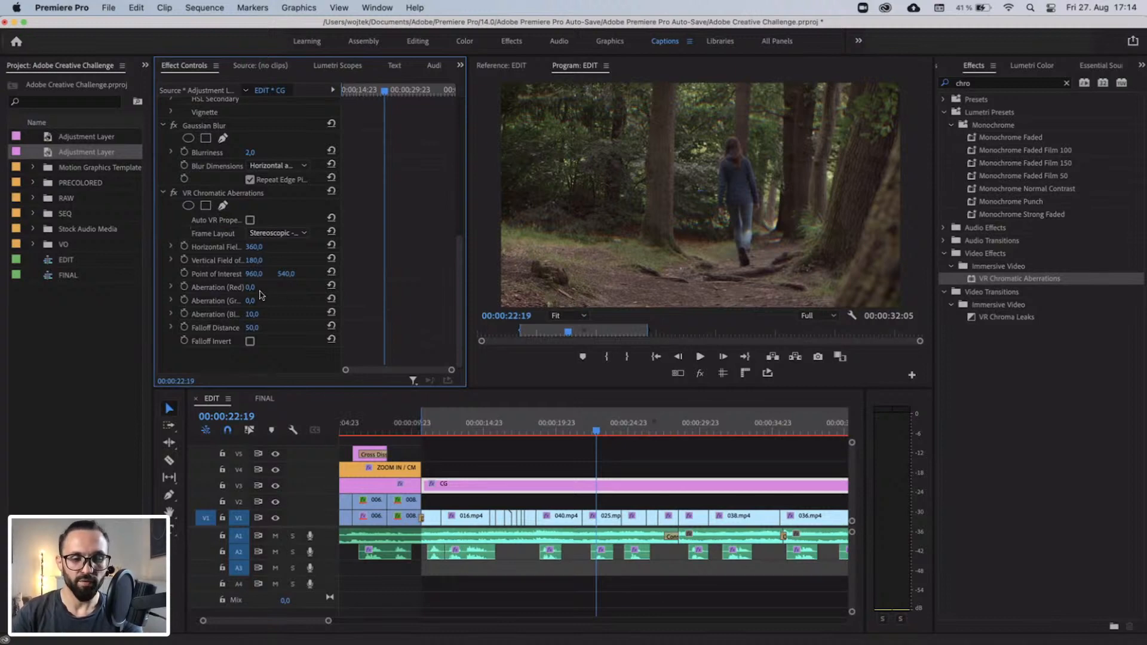
key(super+z)
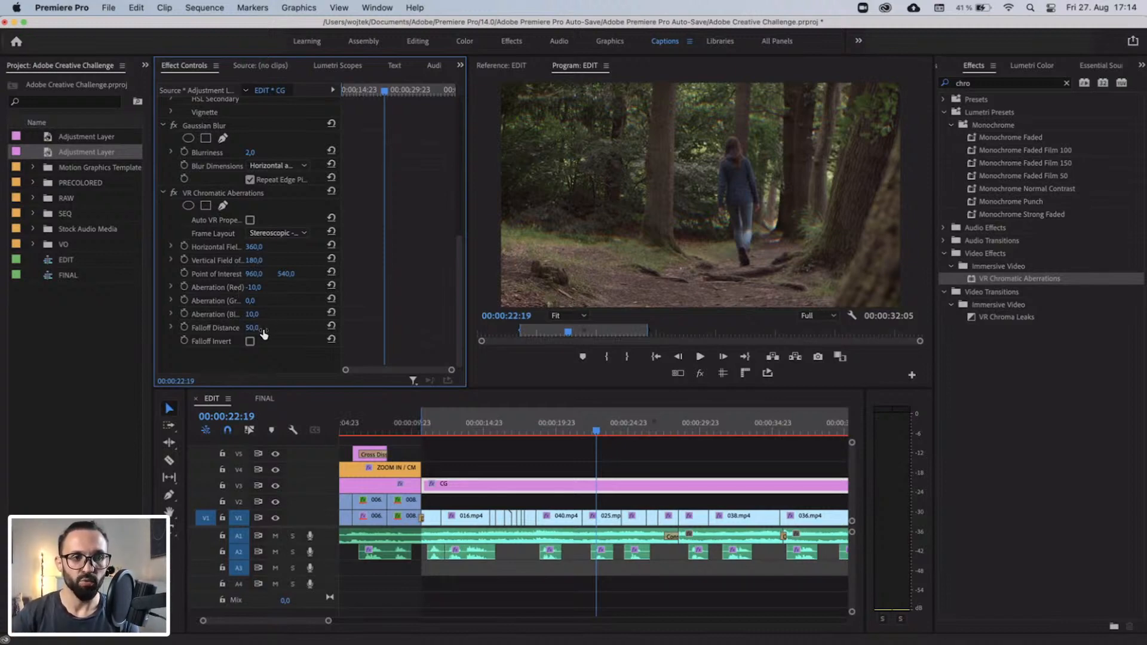
Try a Falloff Distance of 100 in VR Chromatic Aberrations, and undo the change.
click(210, 332)
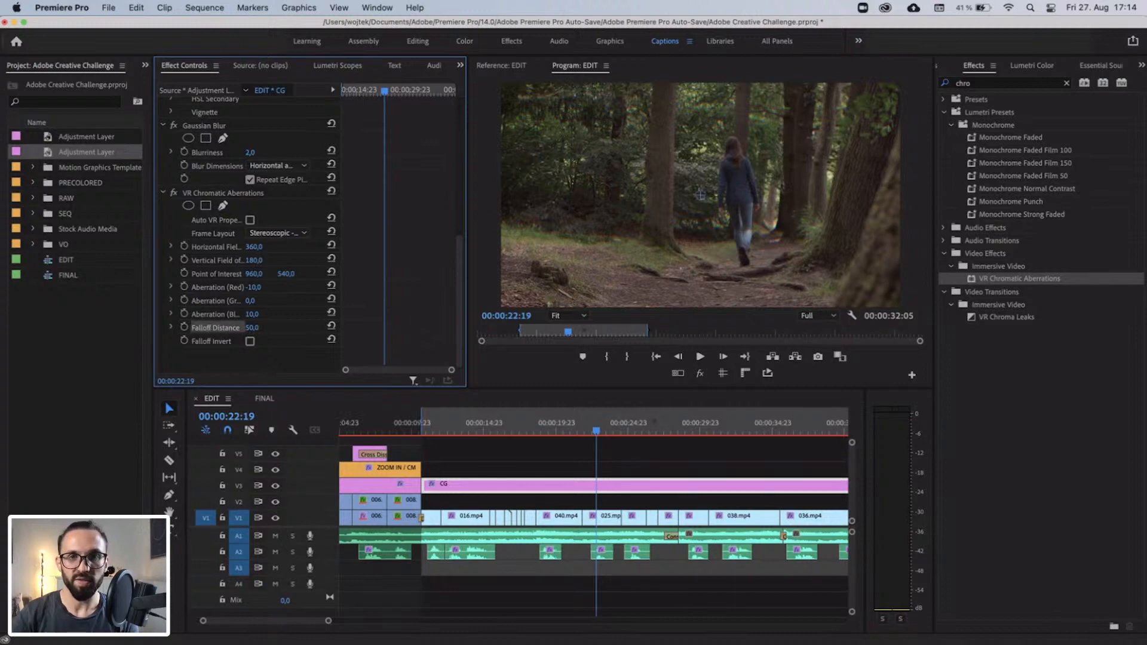
drag(252, 327, 263, 328)
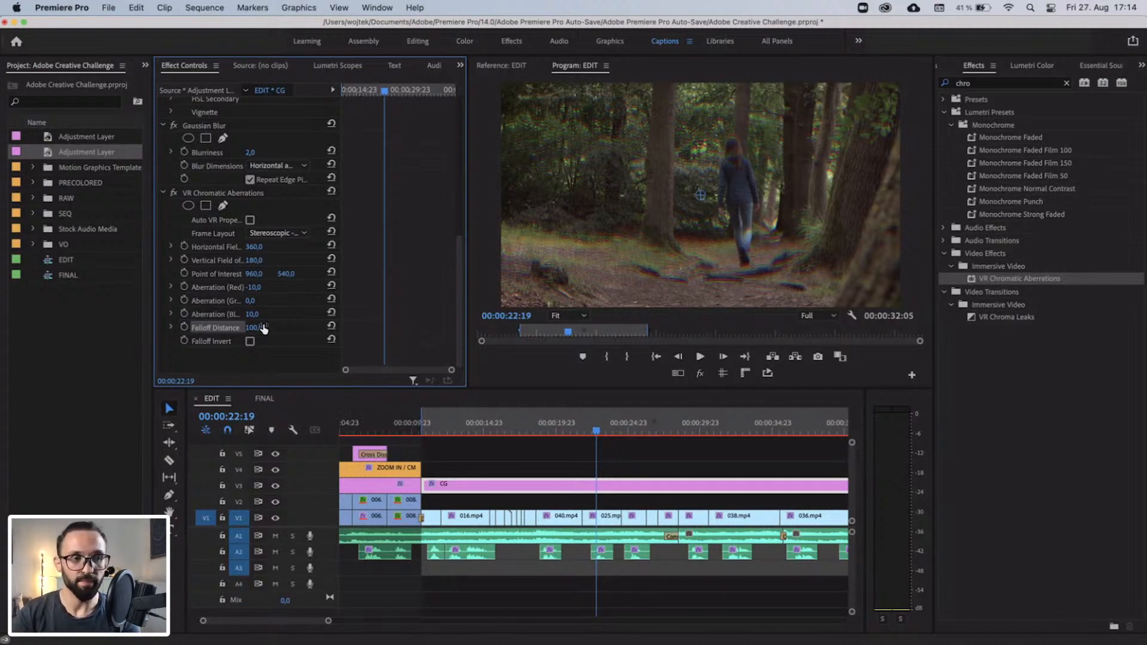
key(super+z)
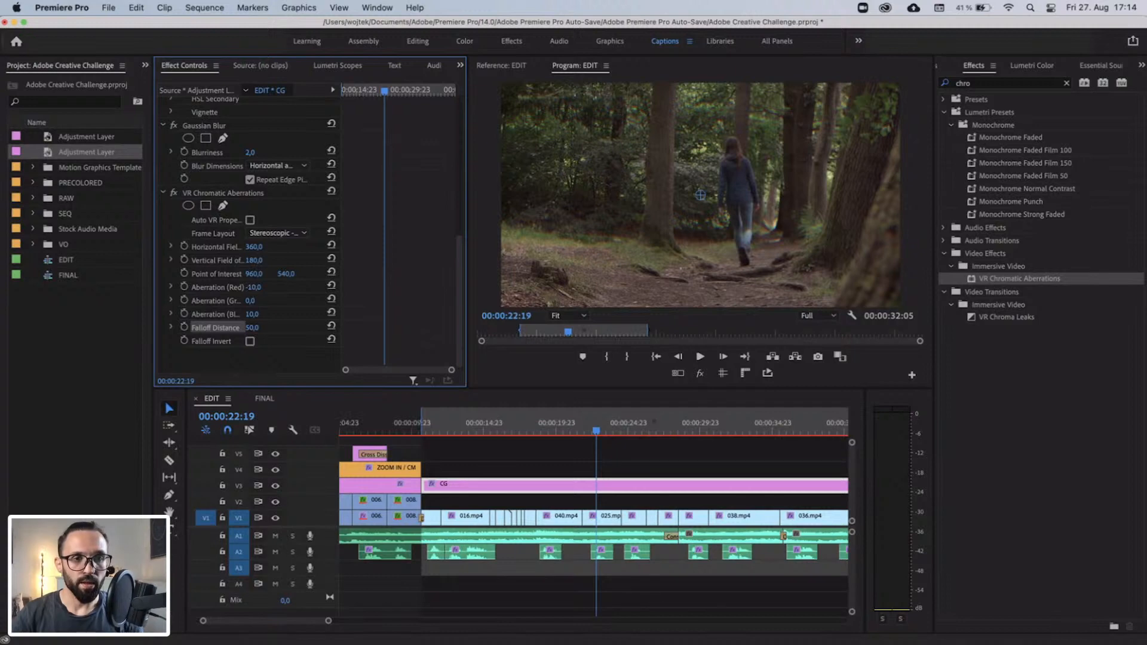
Try exaggerated aberration values of -50 for red, 50 for blue and 50 for green, and undo them all.
click(261, 287)
text(-50)
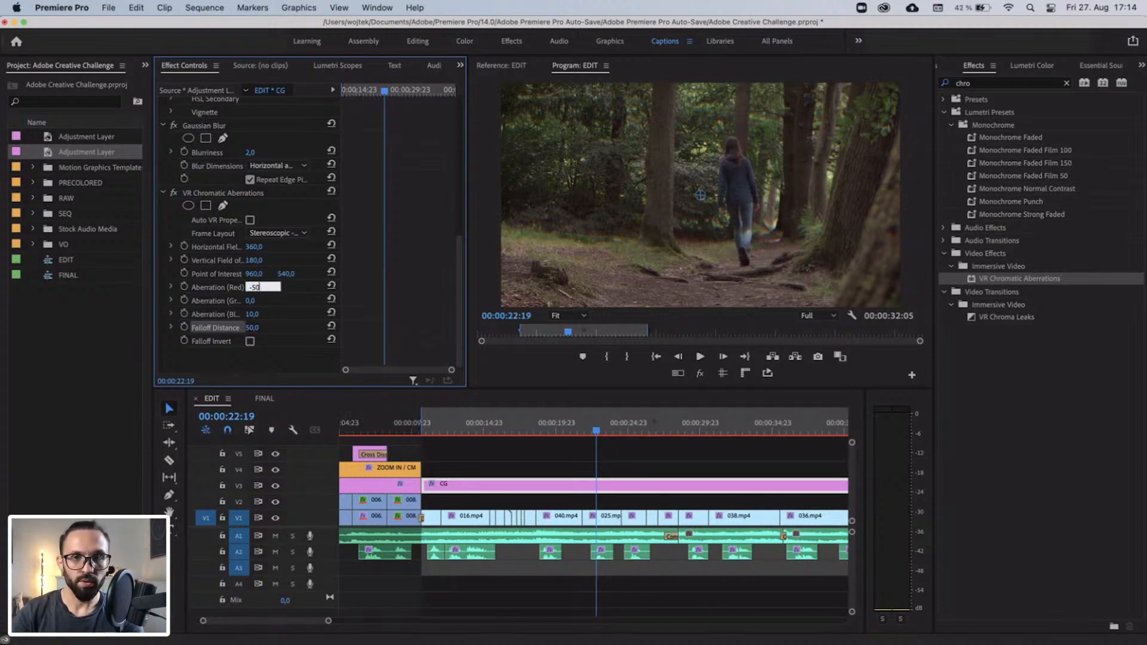
key(Return)
click(253, 314)
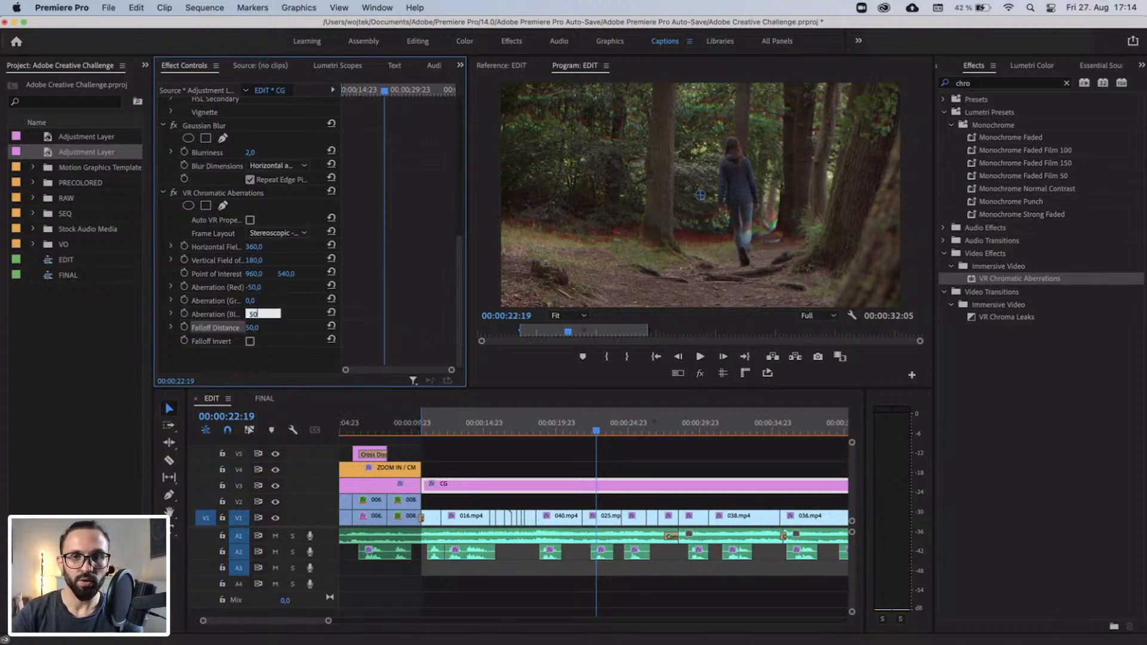
text(50)
key(Return)
click(253, 300)
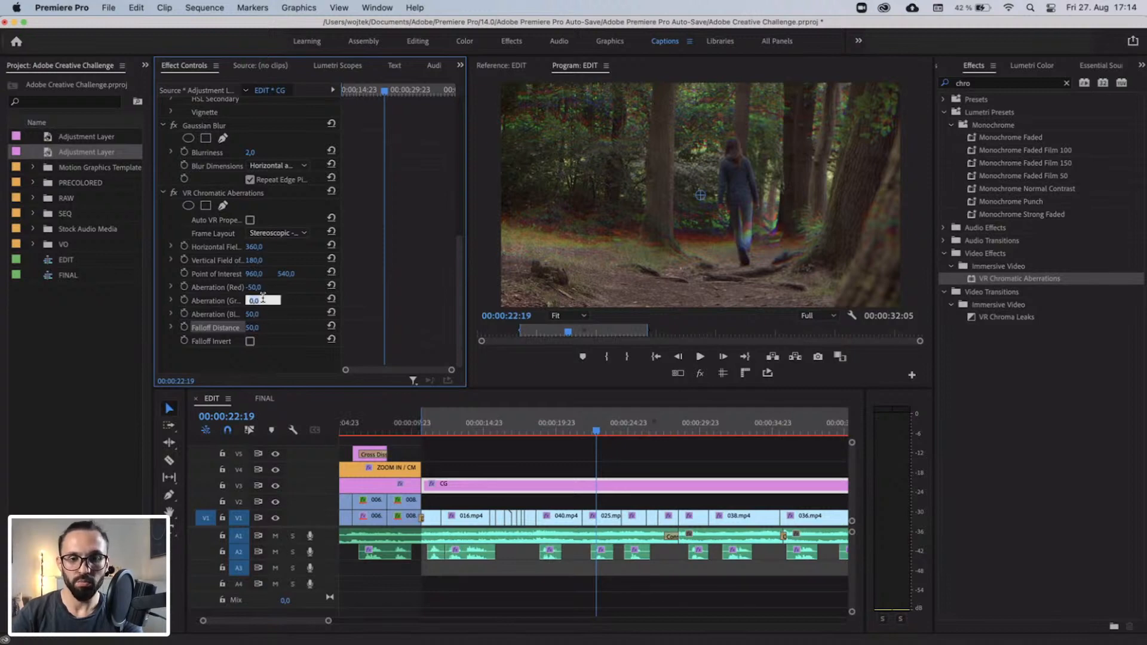
text(50)
key(Return)
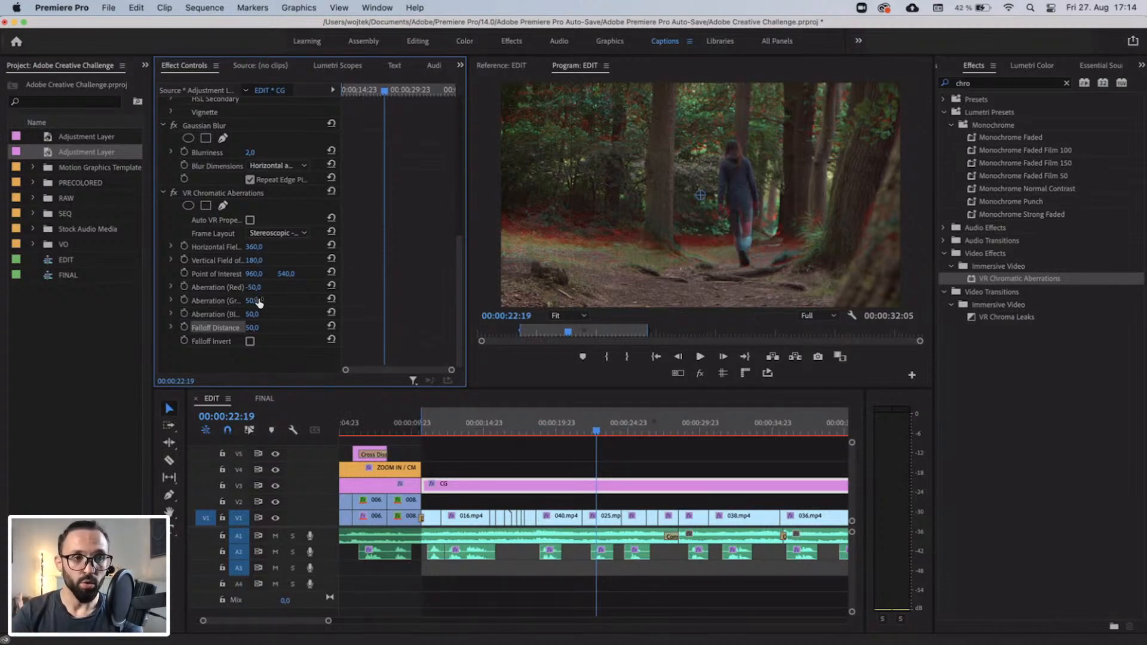
drag(259, 303, 259, 302)
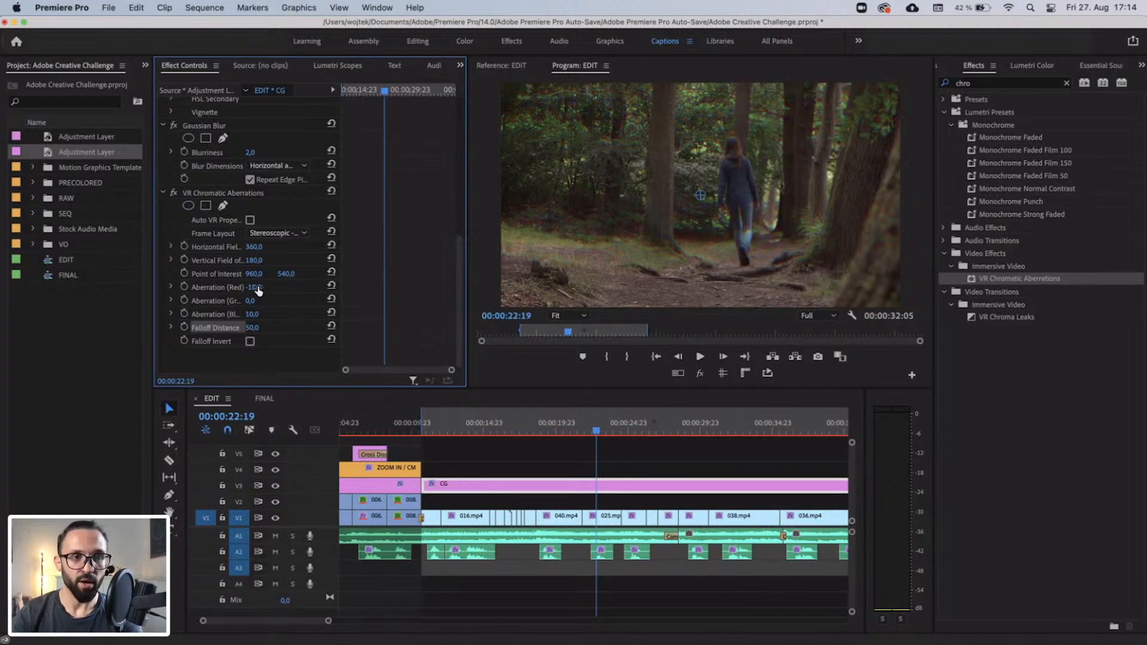
Set Aberration (Red) to -1, green to 1 and blue to 1, and compare the shot with the effect off and on.
click(262, 286)
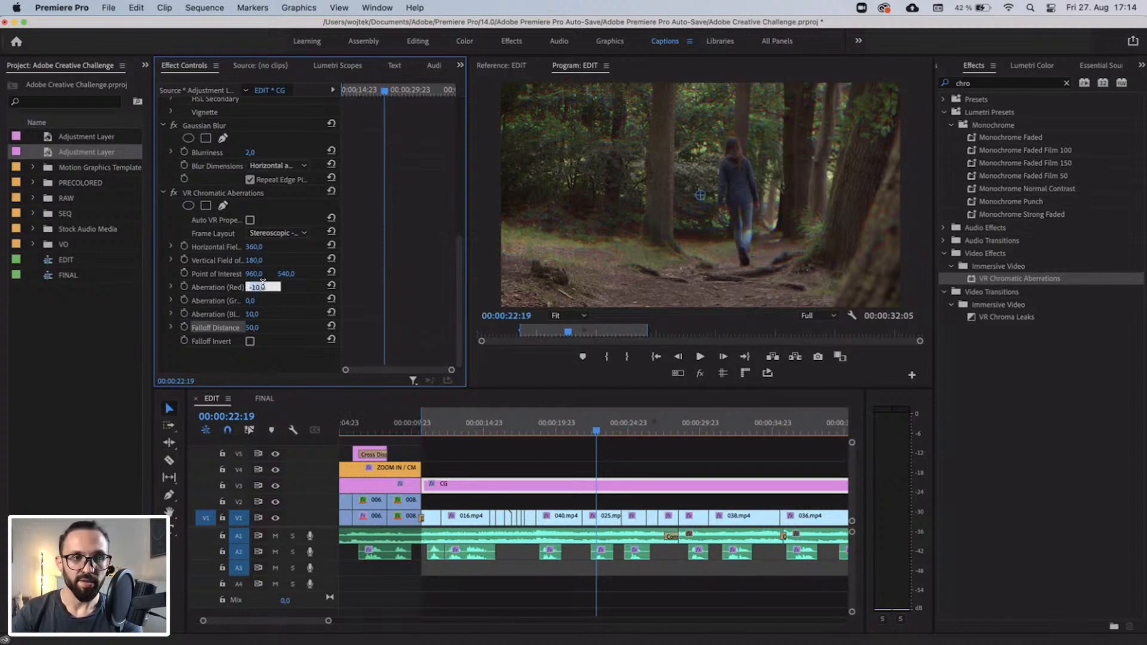
text(-1)
key(Return)
click(262, 298)
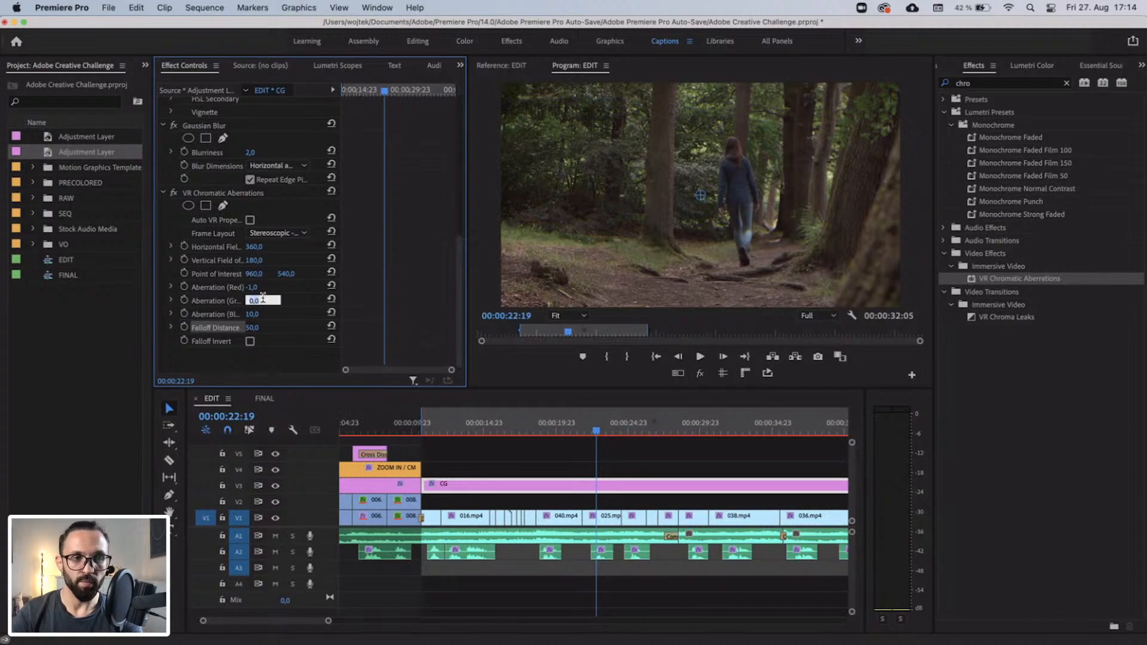
text(1)
key(Return)
click(261, 314)
text(1)
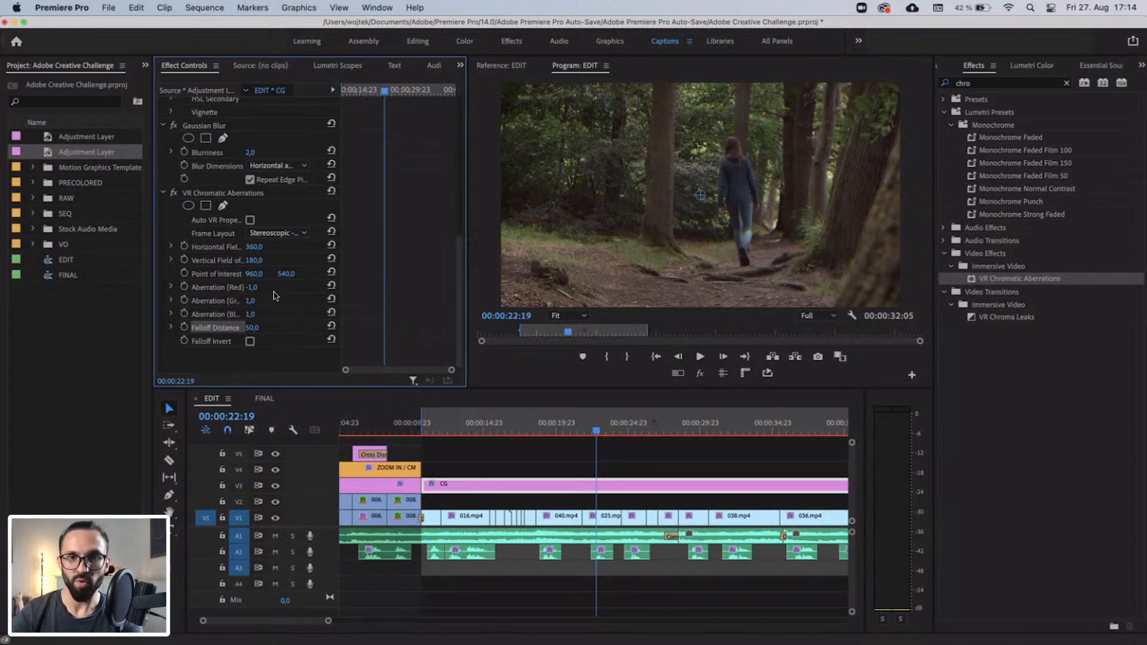
click(174, 193)
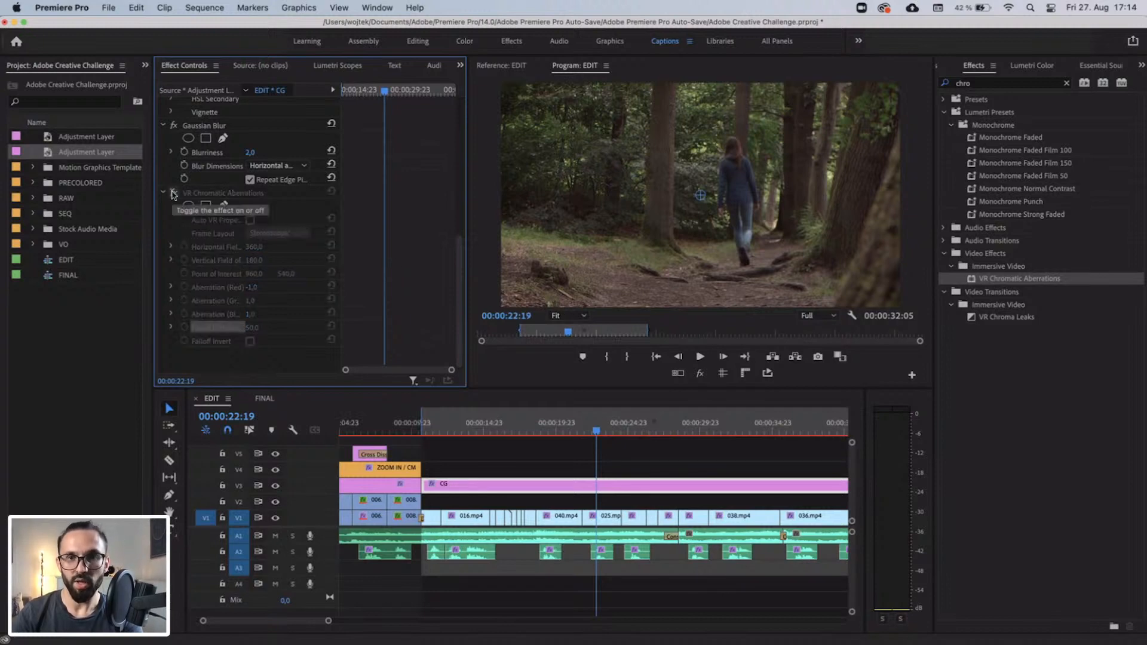
click(173, 193)
Strengthen the chromatic aberration to -3 for red, 3 for green and 3 for blue.
click(261, 287)
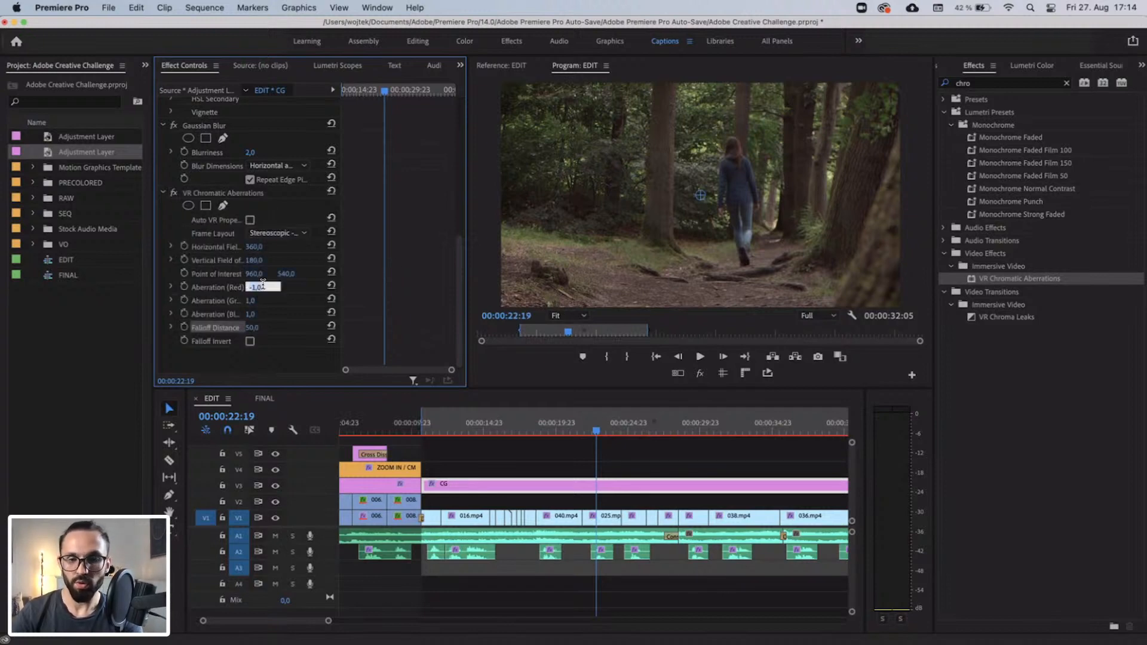
text(-3)
key(Return)
click(261, 301)
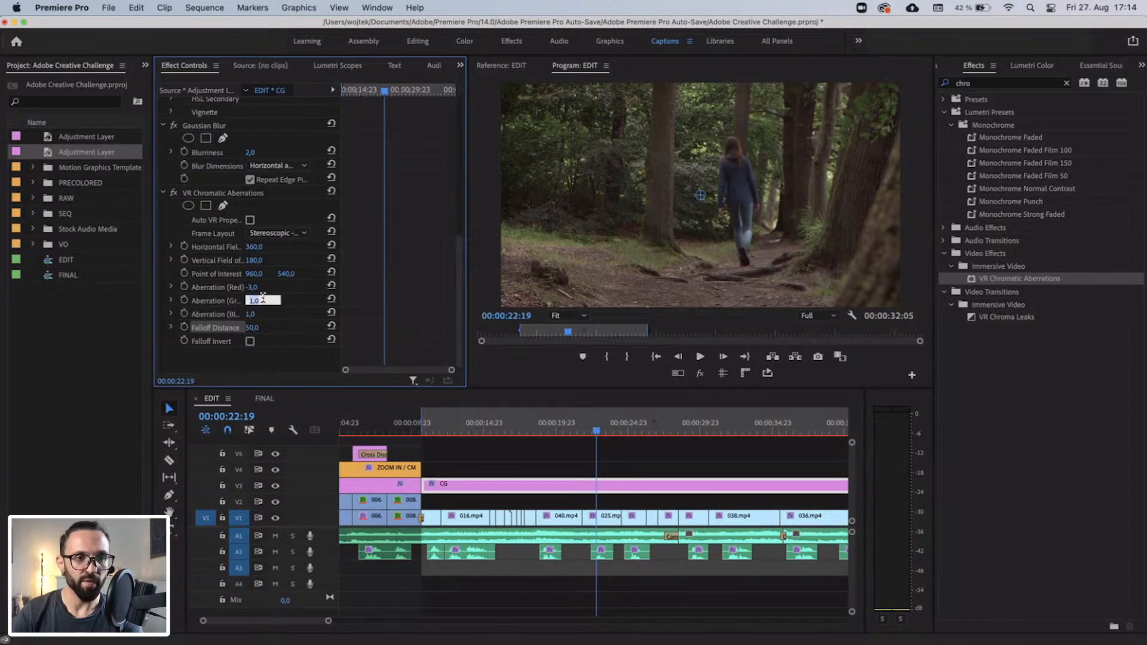
text(3)
key(Return)
click(263, 314)
text(3)
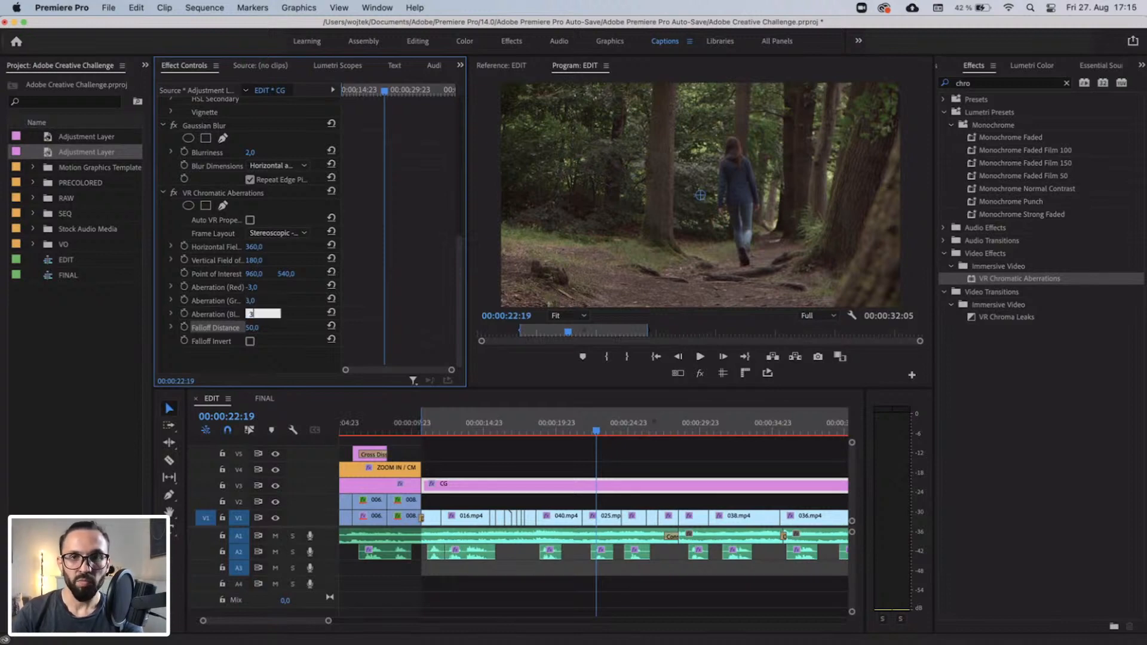
key(Return)
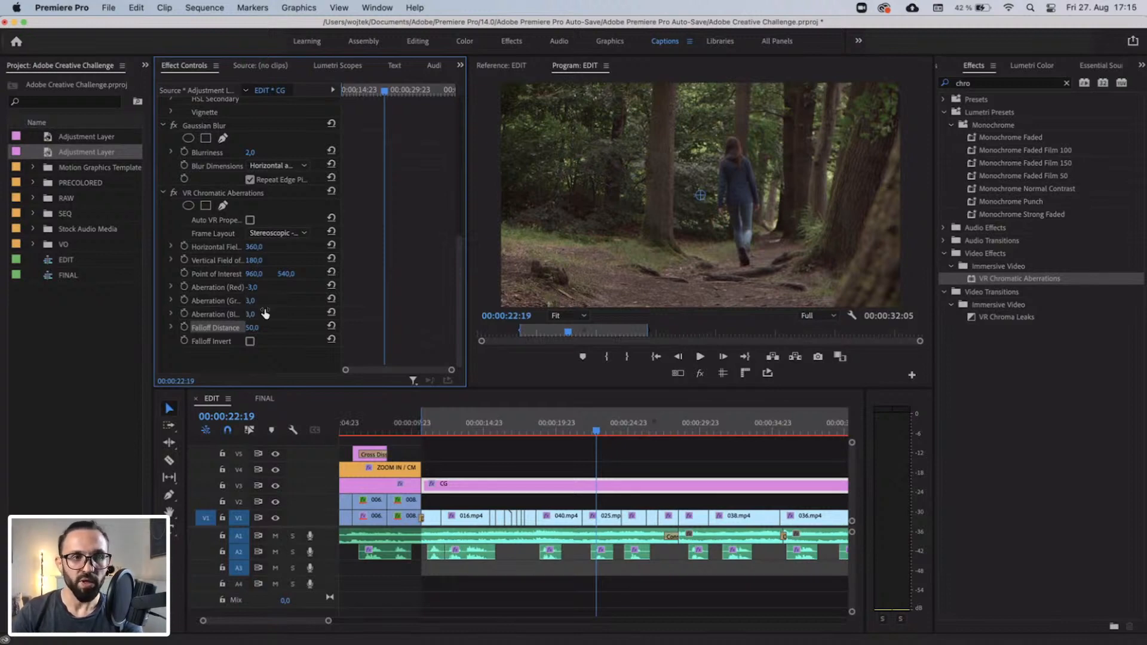
Toggle VR Chromatic Aberrations repeatedly to compare the forest shot with and without it, leaving the effect enabled.
click(173, 194)
click(173, 193)
click(173, 194)
click(173, 193)
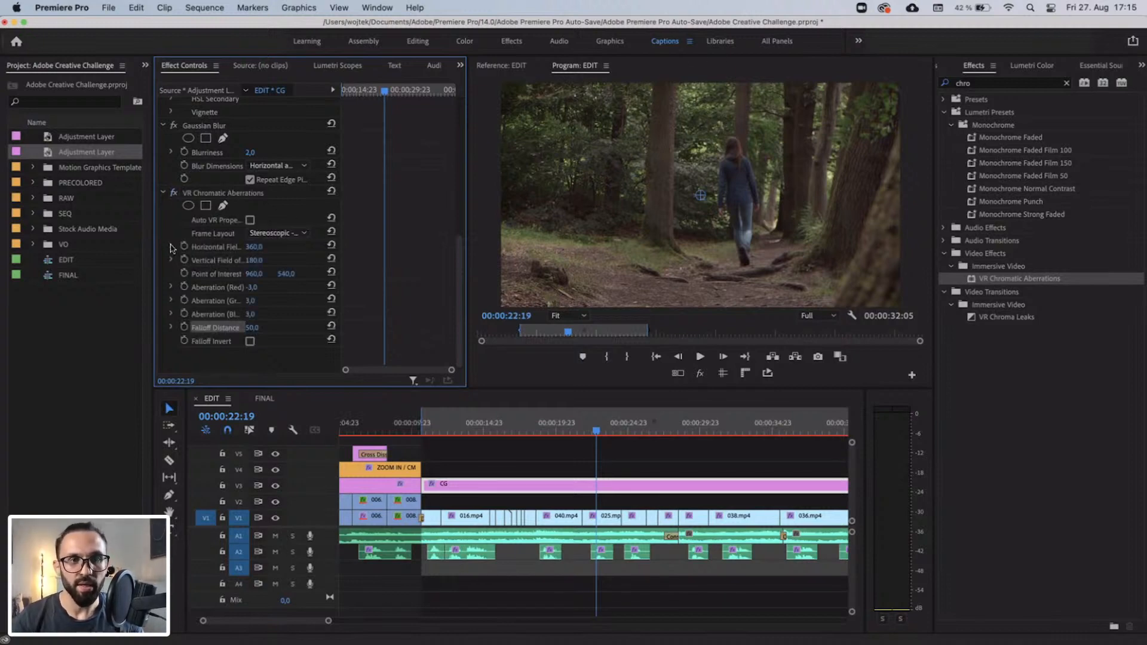
click(173, 195)
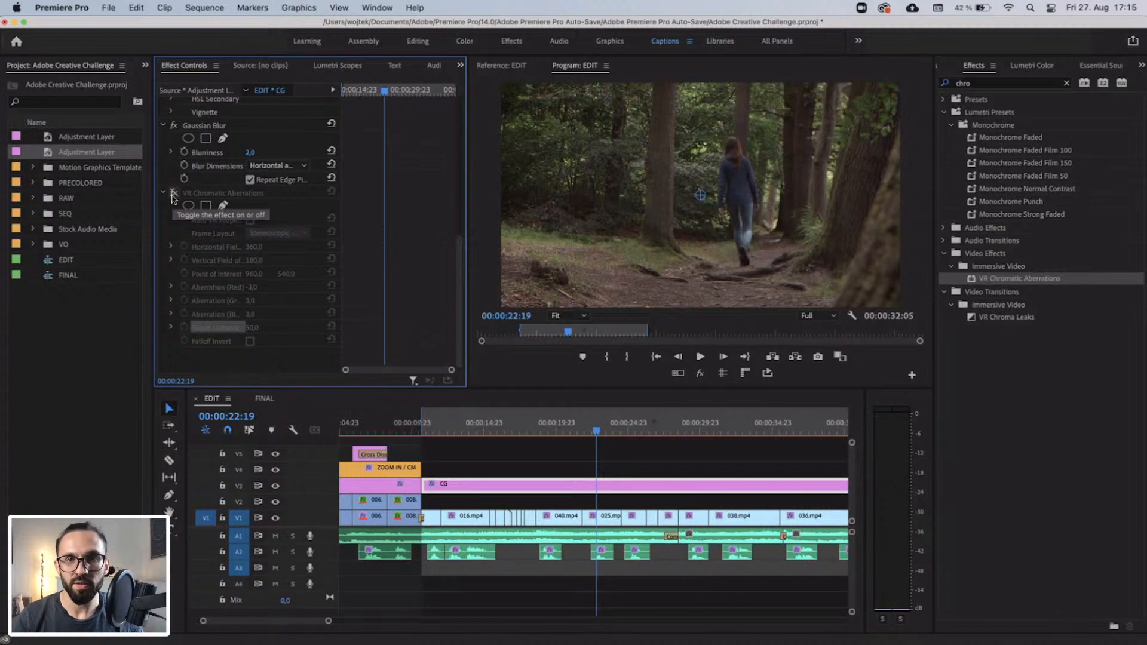
click(173, 195)
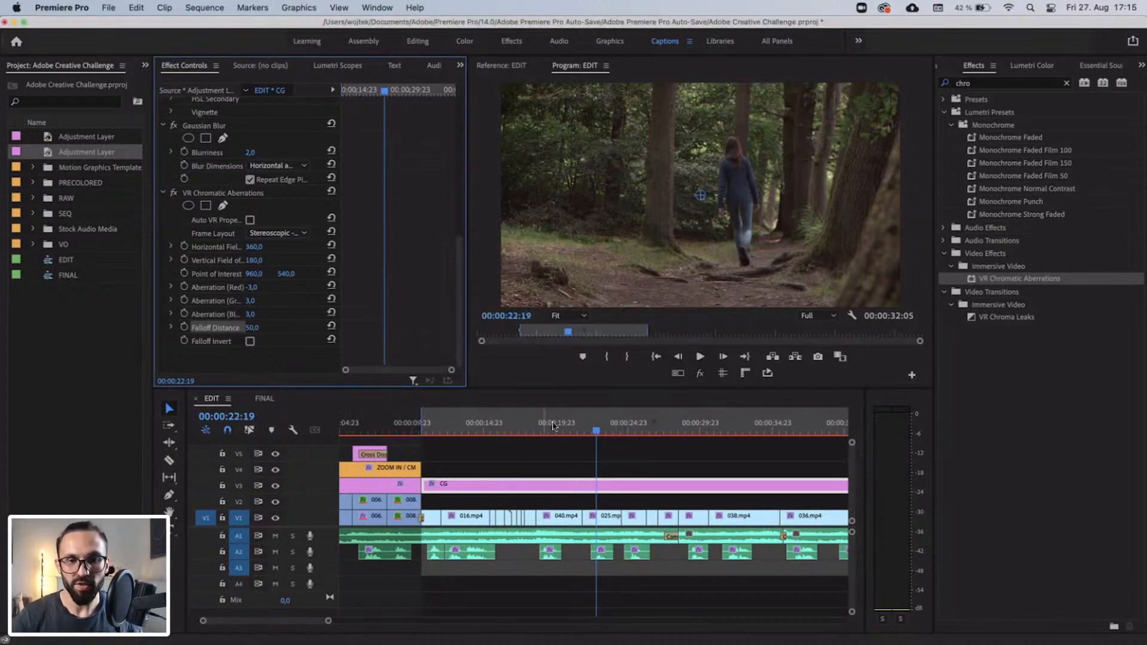
Set the sequence's Out point at 00:00:21:21 and render previews for the marked forest range.
click(583, 426)
key(o)
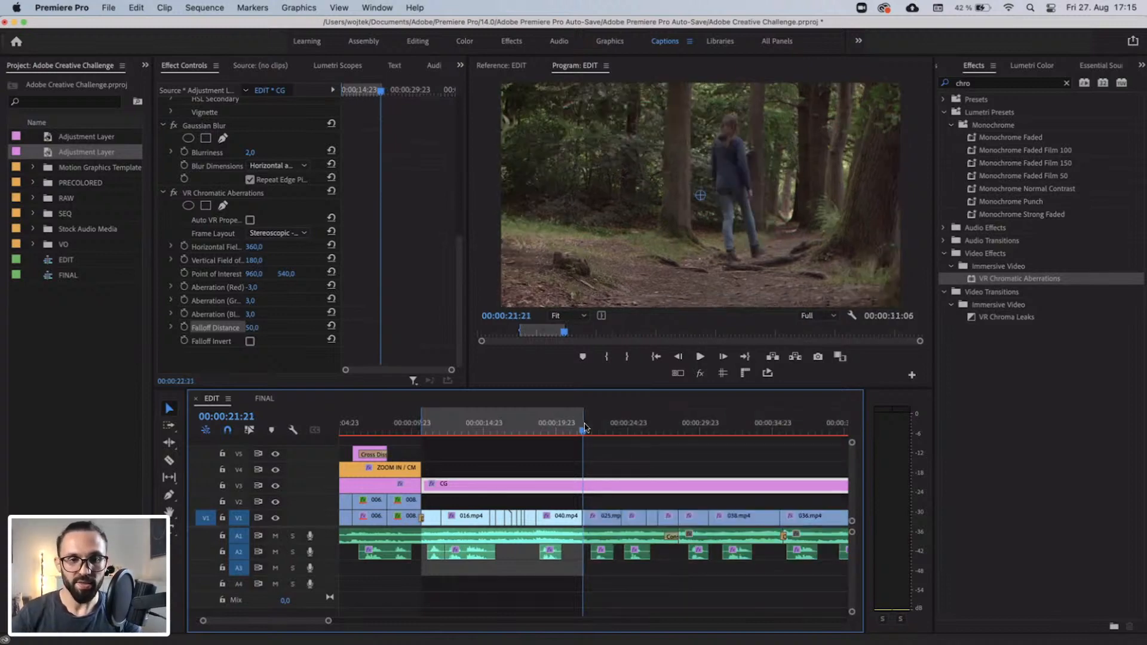
key(minus)
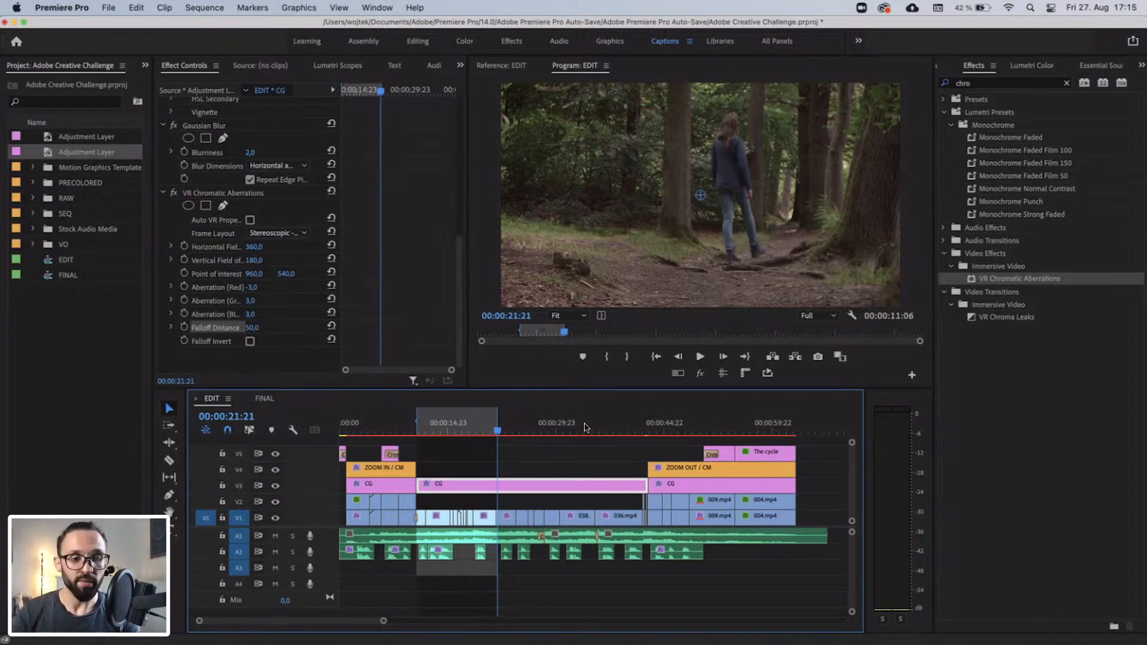
key(Return)
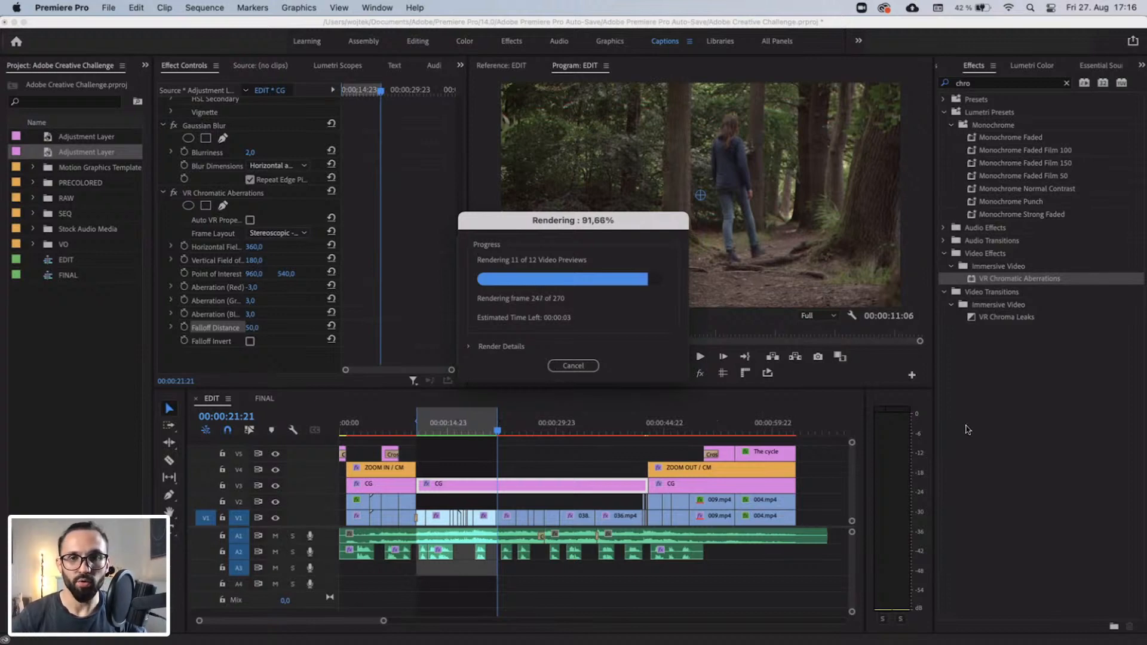
Play the rendered forest range full screen from its beginning to review the grade and aberration effect.
key(space)
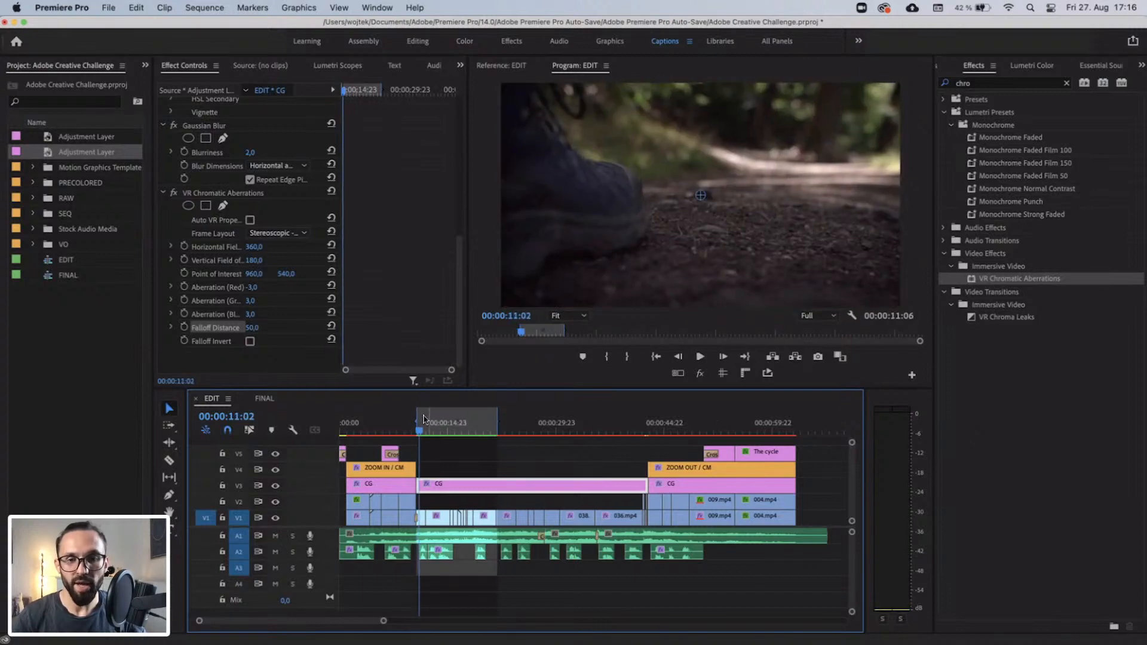
drag(423, 426, 419, 425)
key(ctrl+grave)
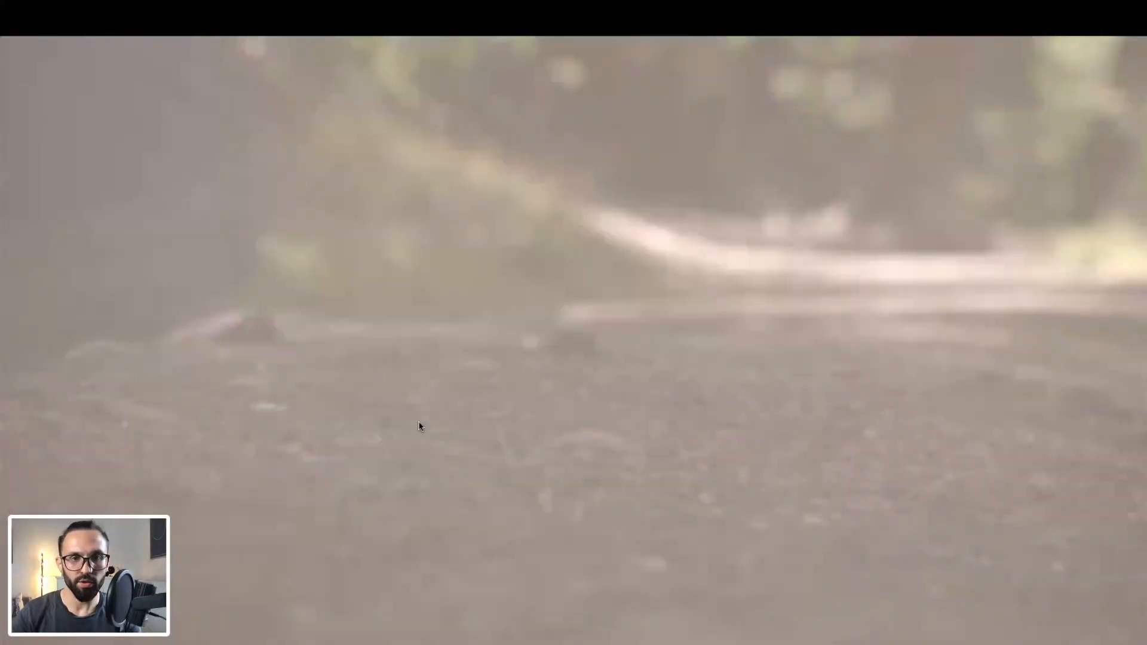
key(space)
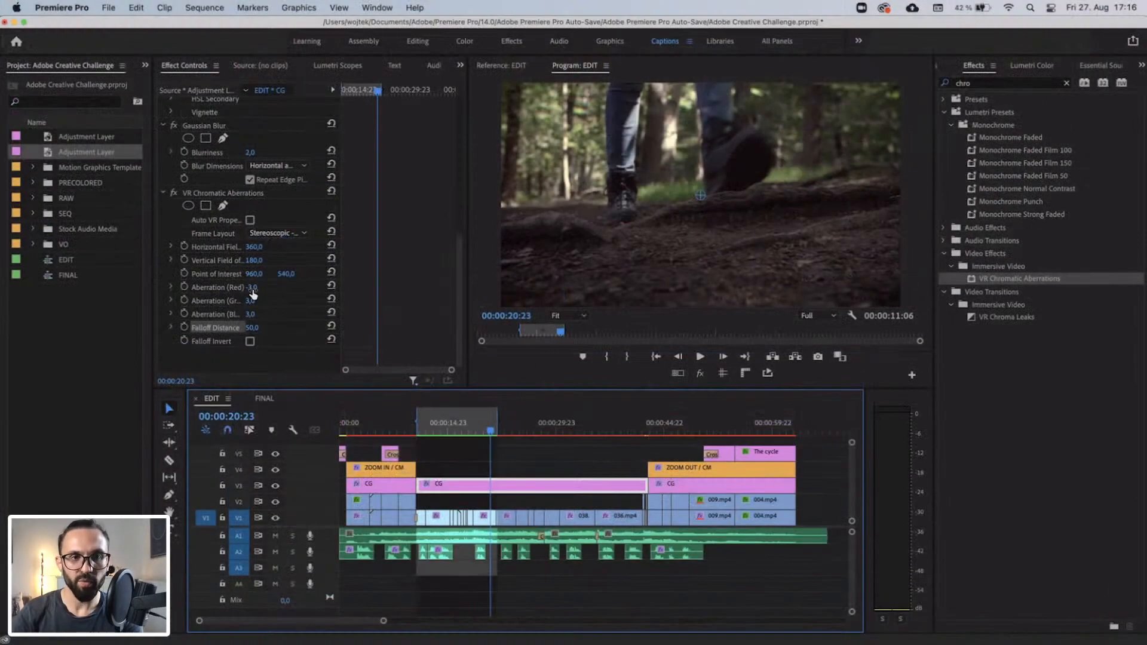
Soften the chromatic aberration by setting red to -2, green to 2 and blue to 2.
click(252, 288)
text(-2)
key(Return)
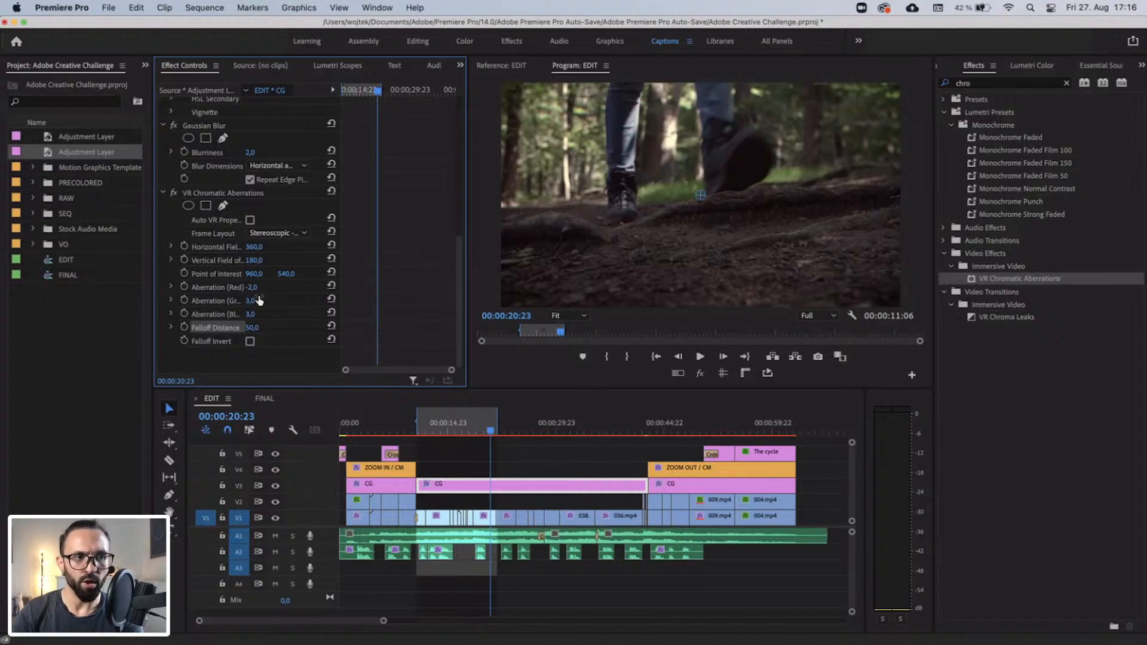
click(259, 300)
text(2)
key(Return)
click(252, 314)
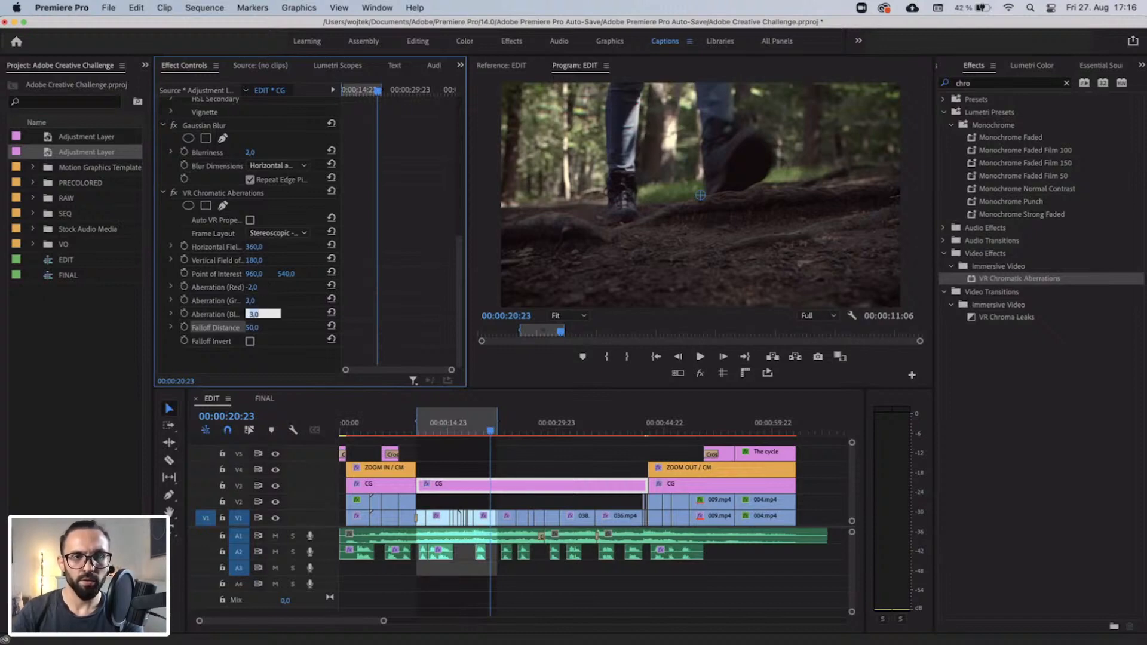
text(2)
key(Return)
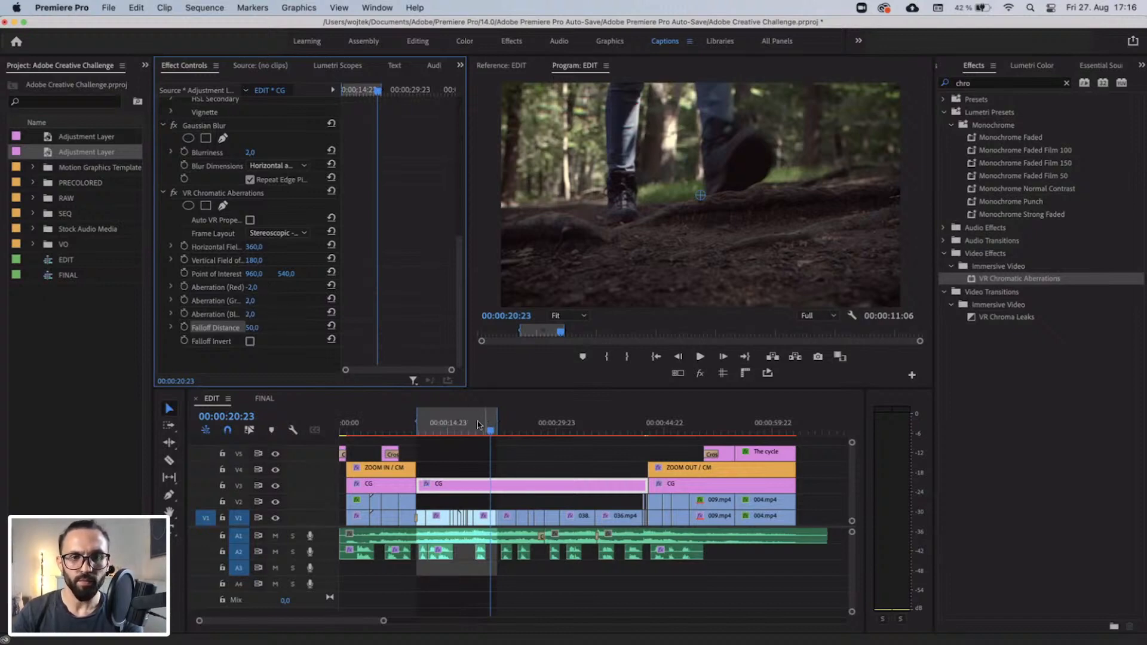
Move the playhead to 00:00:13:10 to view the forest shot of the legs stepping over the roots.
click(440, 429)
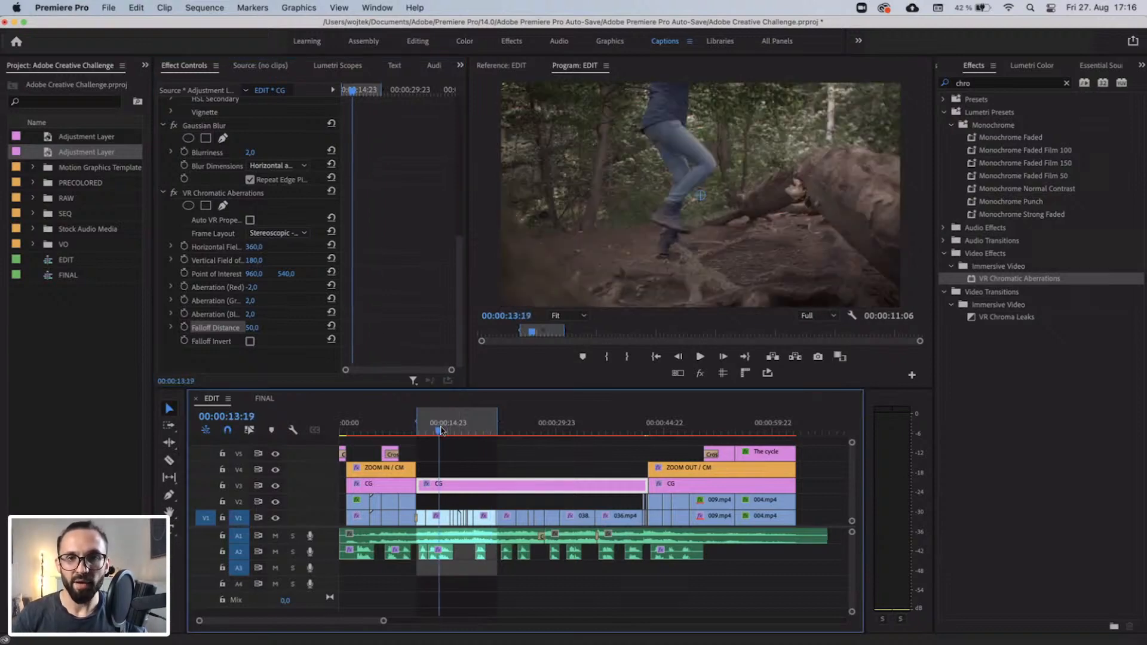
click(438, 429)
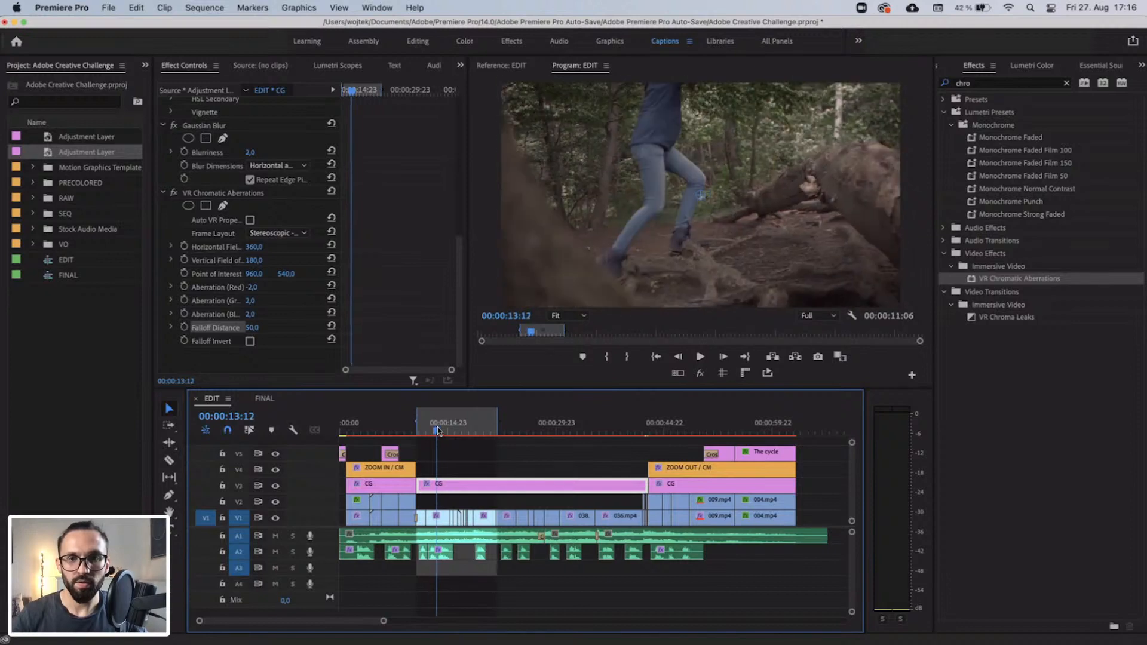
drag(438, 429, 437, 430)
click(700, 376)
click(699, 376)
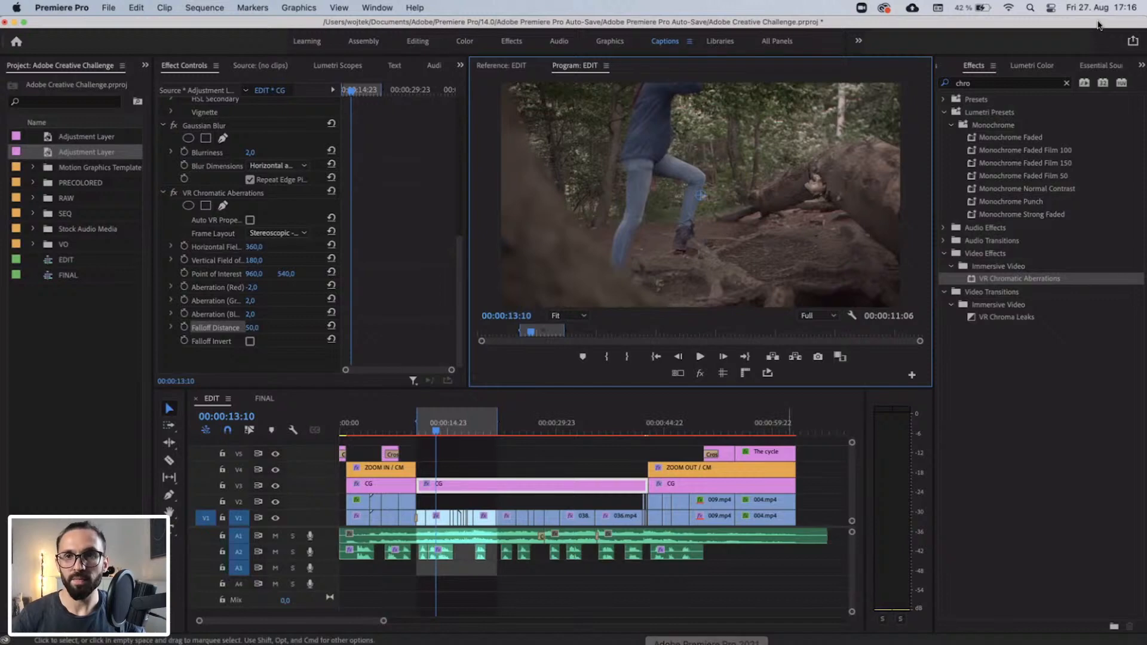
Search the effects for "pos" and select Posterize Time.
click(993, 83)
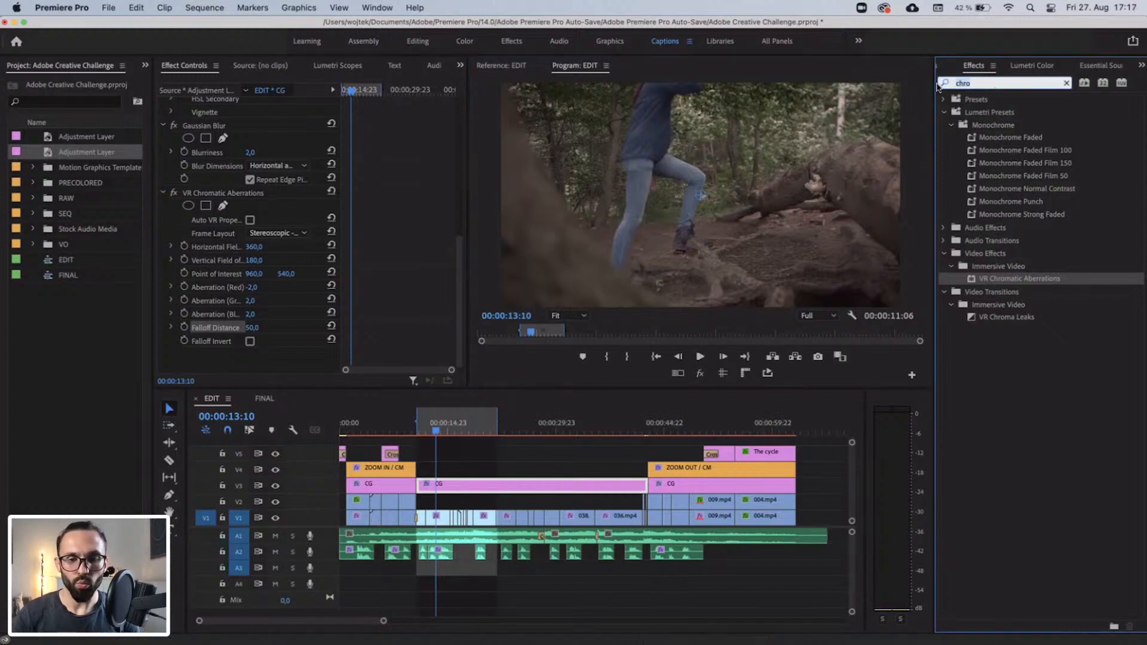
key(BackSpace)
key(BackSpace)
key(BackSpace)
key(BackSpace)
text(pos)
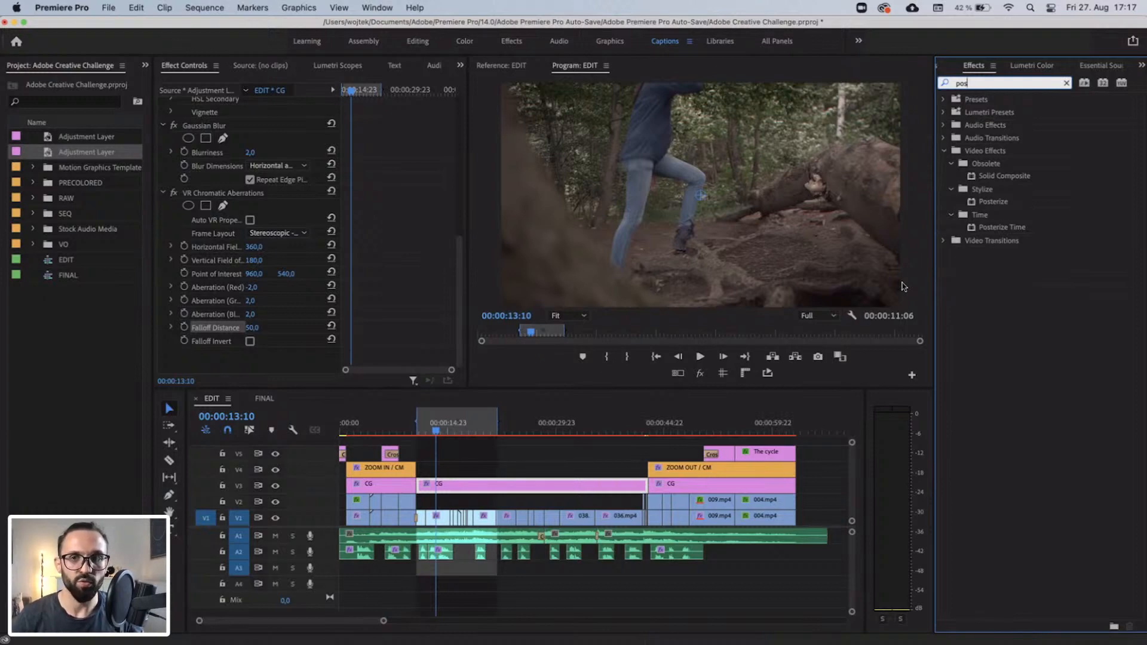
click(1011, 230)
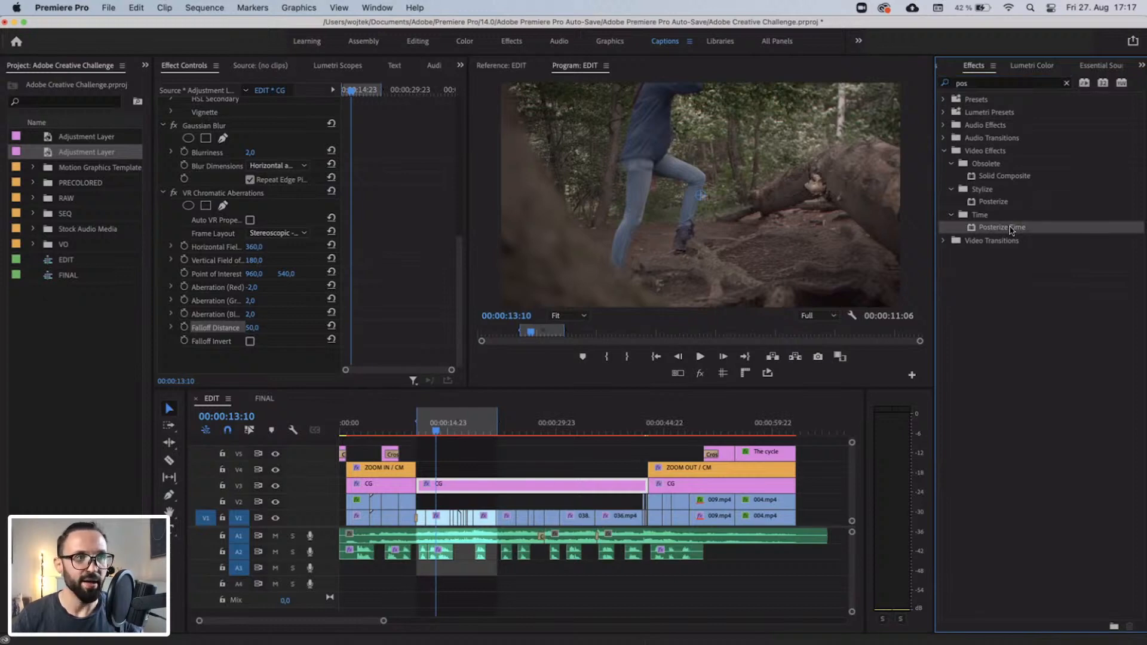
Try Posterize Time over the forest CG adjustment segment and apply it to clip 016.mp4 on track V1 instead.
drag(1011, 230, 533, 486)
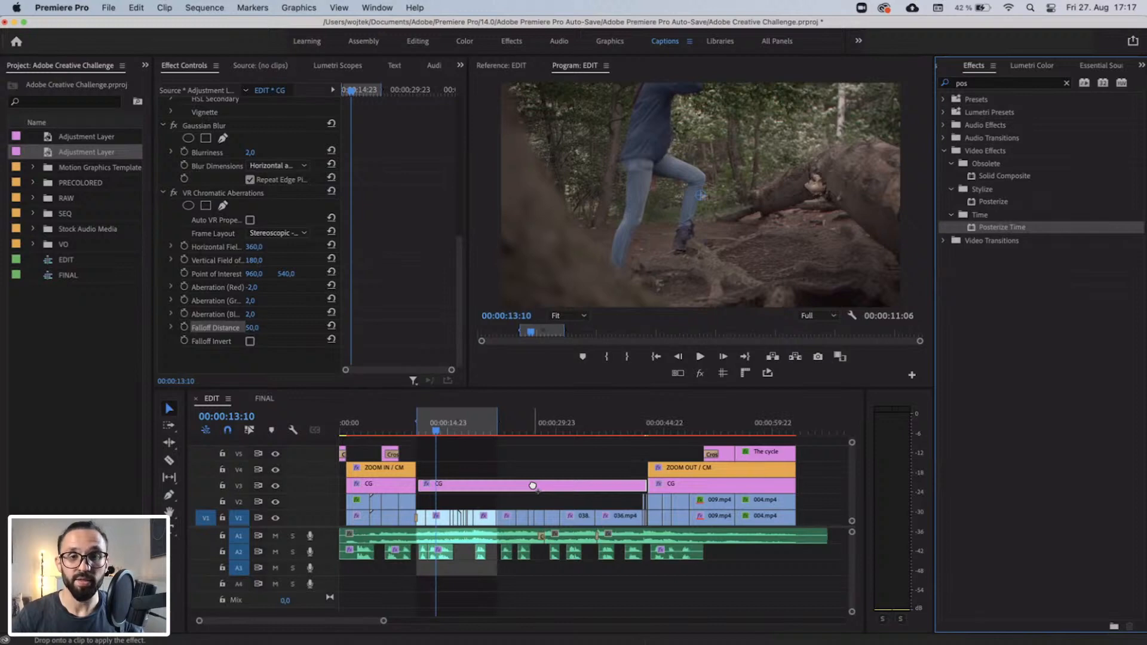
drag(533, 486, 533, 485)
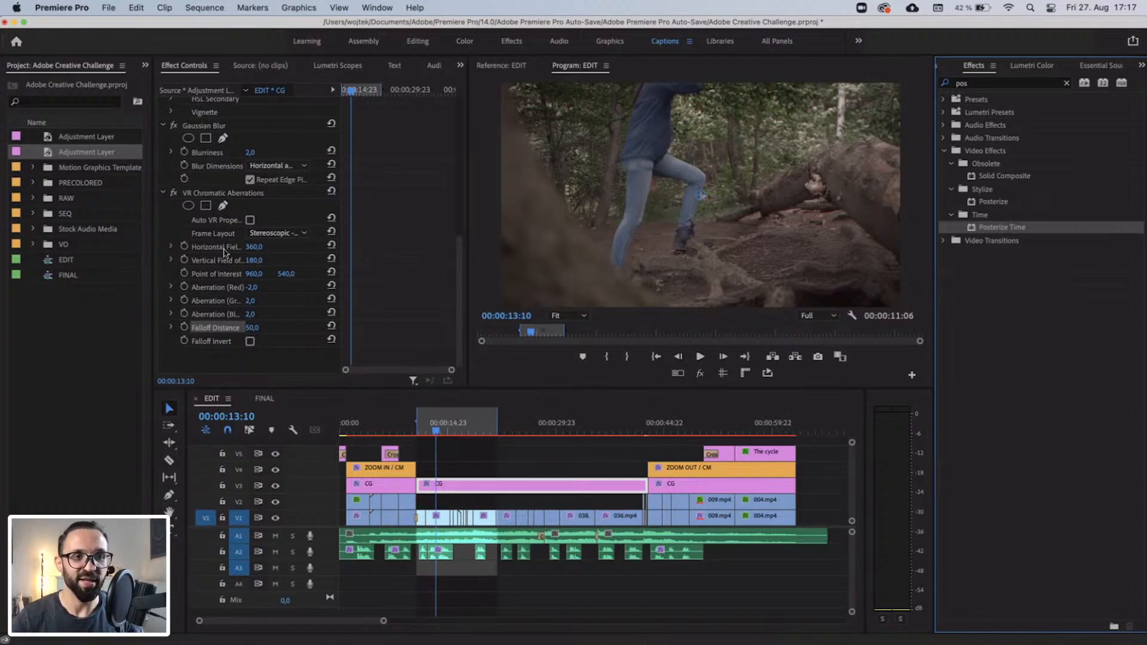
click(232, 204)
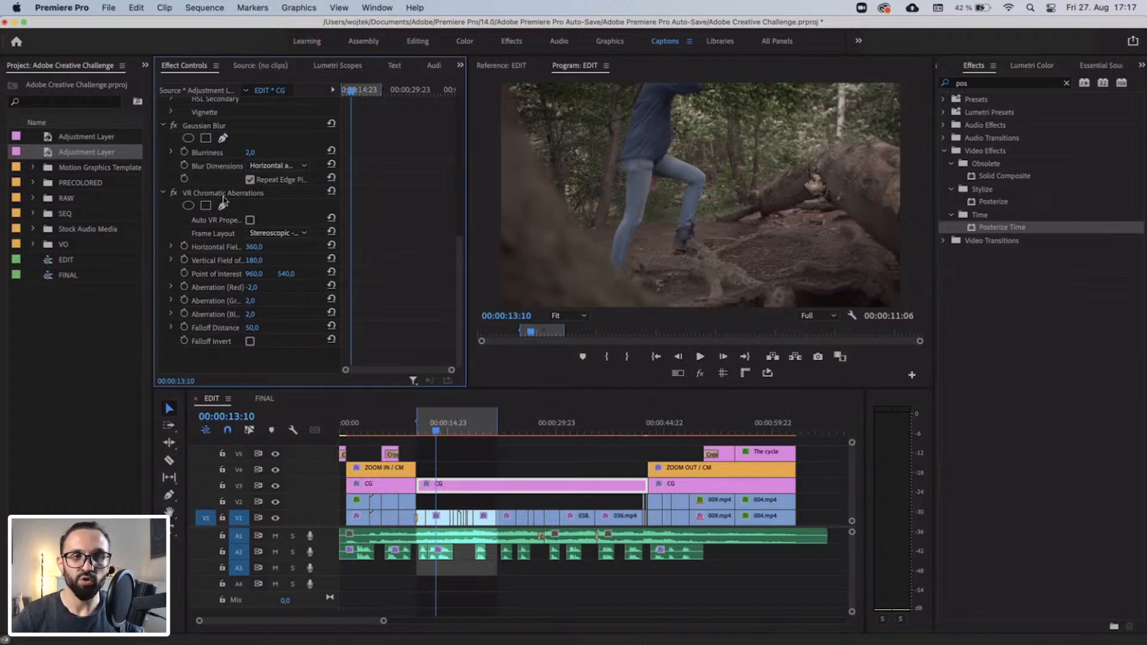
click(216, 195)
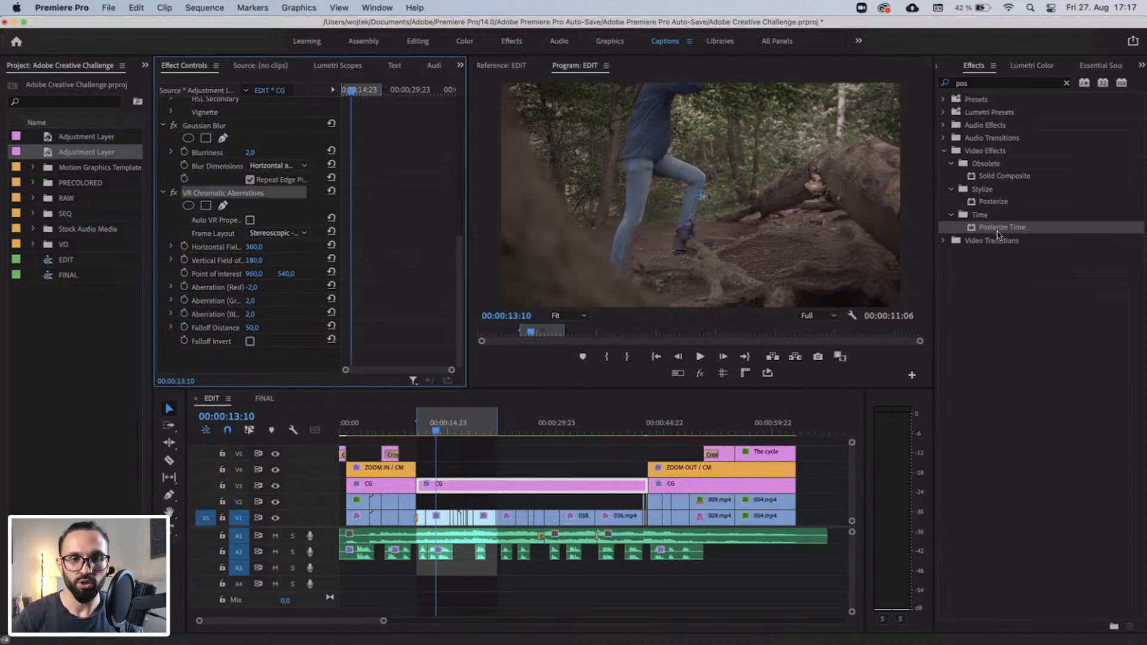
drag(996, 233, 438, 518)
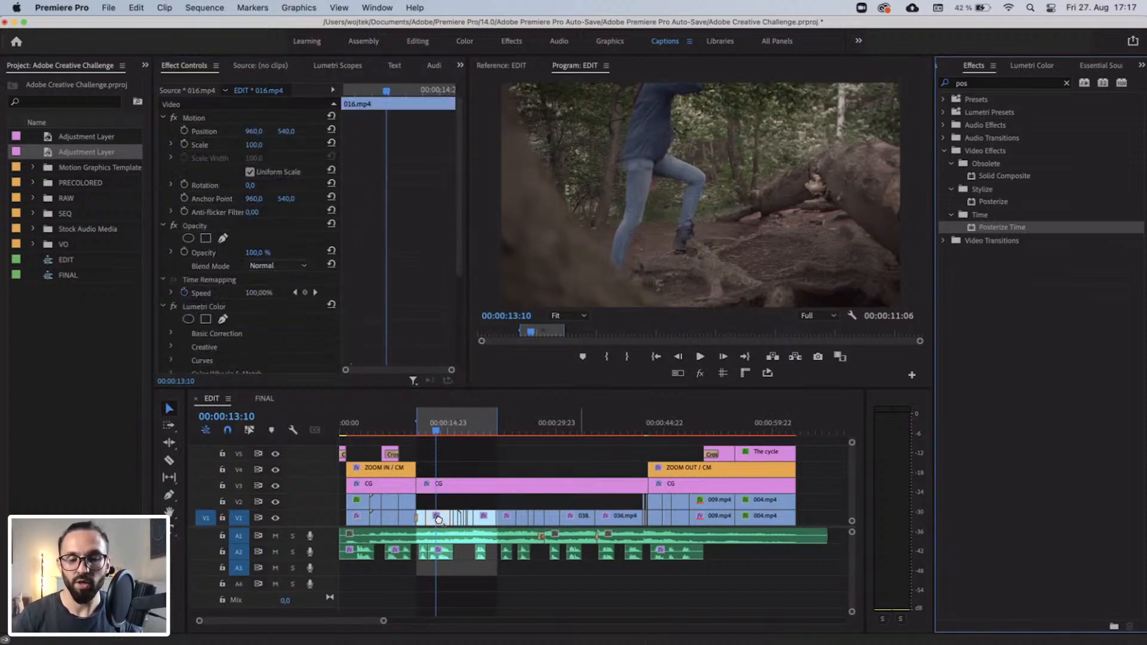
Mark the sequence range from 00:00:10:11 to 00:00:15:09, render its previews and play it back.
key(equal)
key(equal)
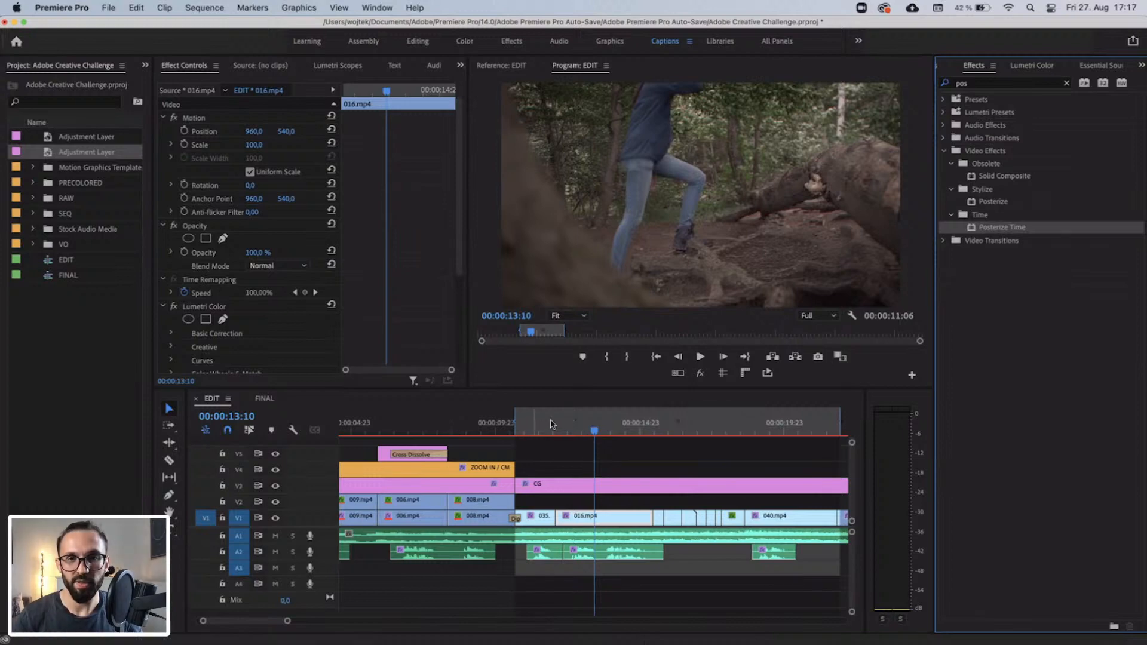
mouse_move(551, 424)
mouse_down()
mouse_move(560, 428)
mouse_move(544, 428)
mouse_up()
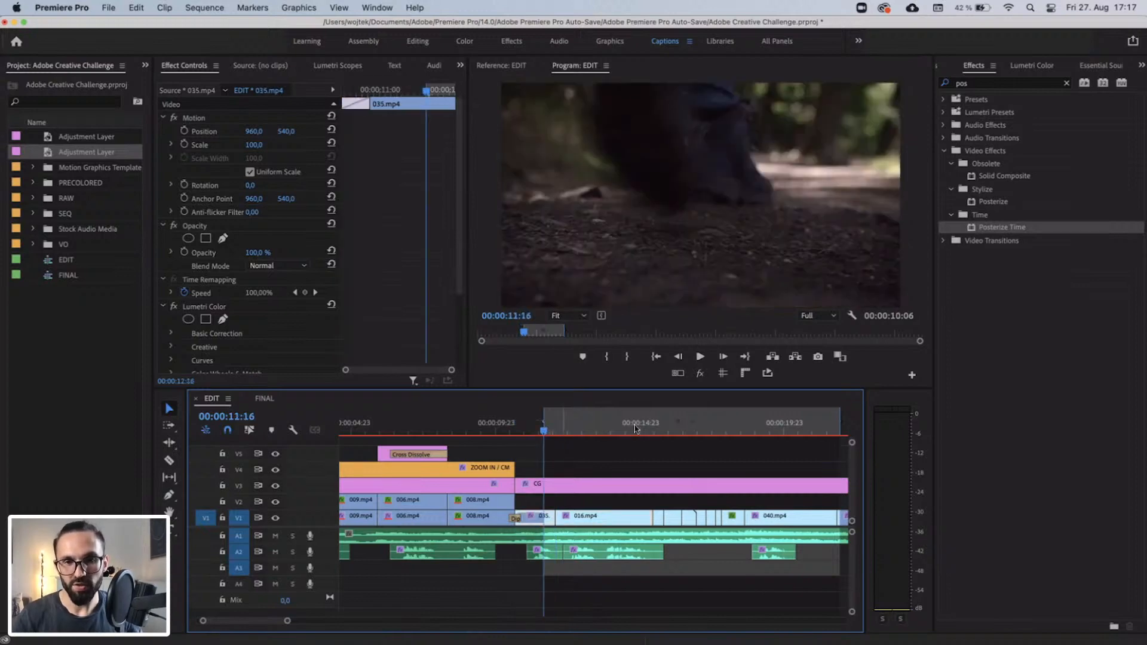
click(652, 425)
click(510, 422)
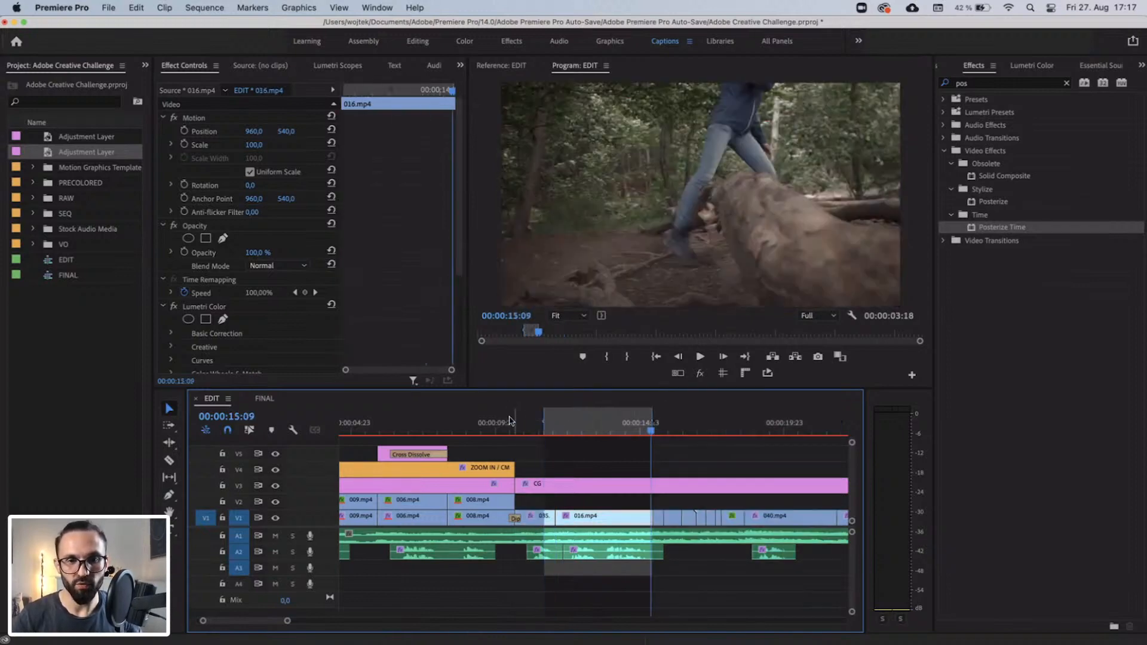
key(i)
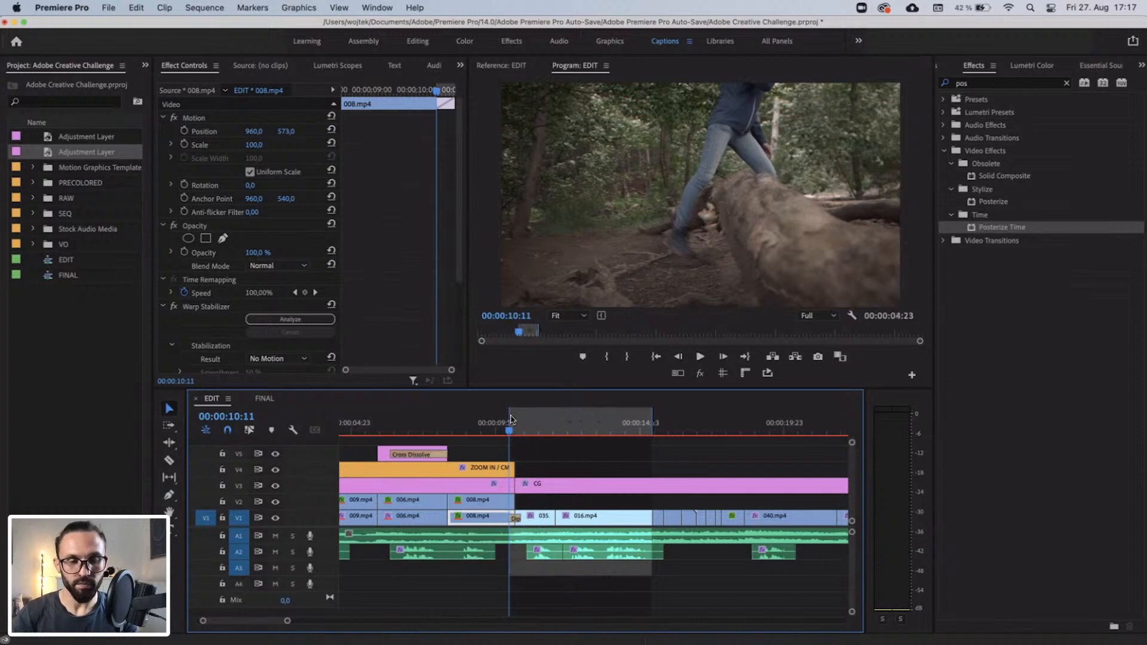
key(Return)
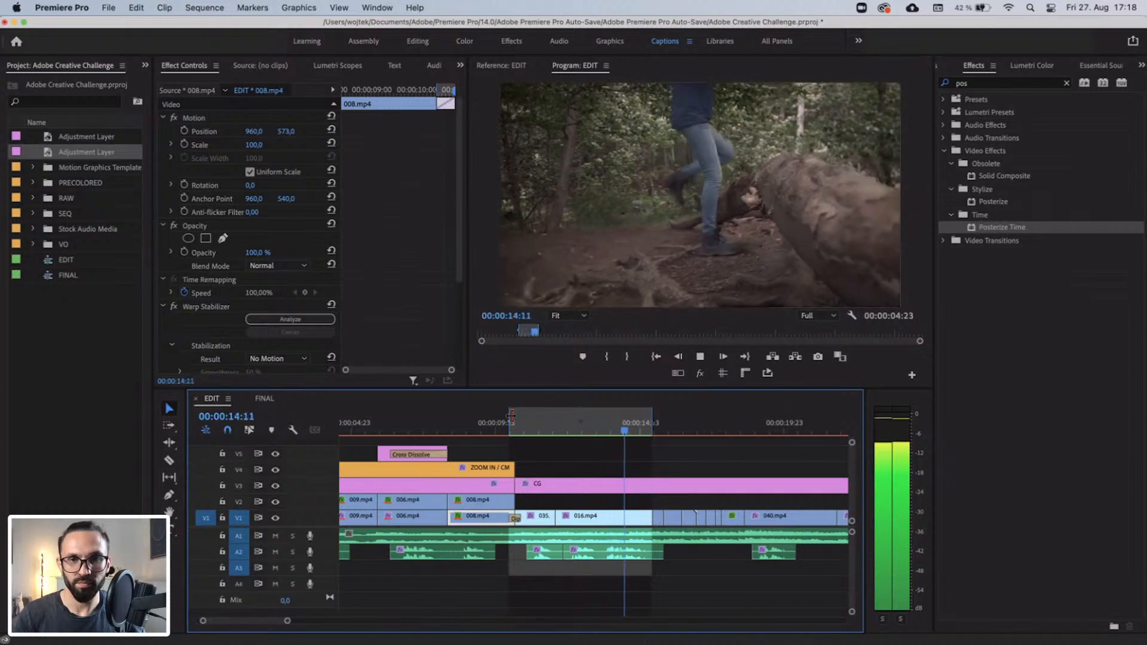
key(space)
Check the Posterize Time frame rates on clip 016.mp4 against the timebase in the sequence settings.
click(614, 428)
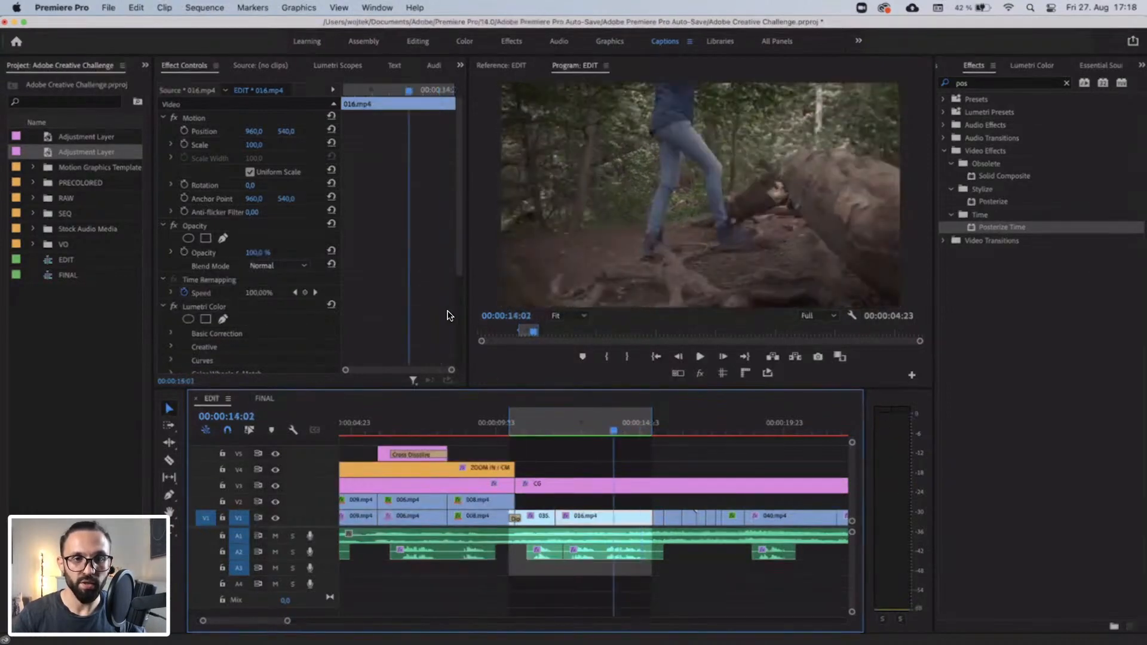
scroll(450, 317, down, 5)
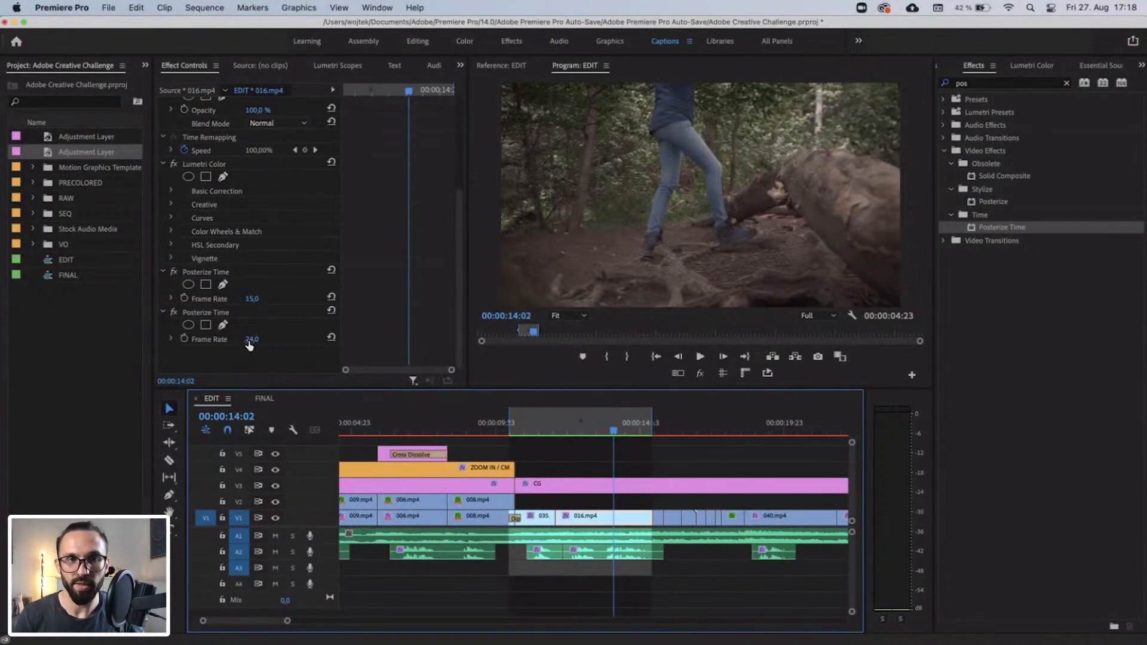
click(205, 7)
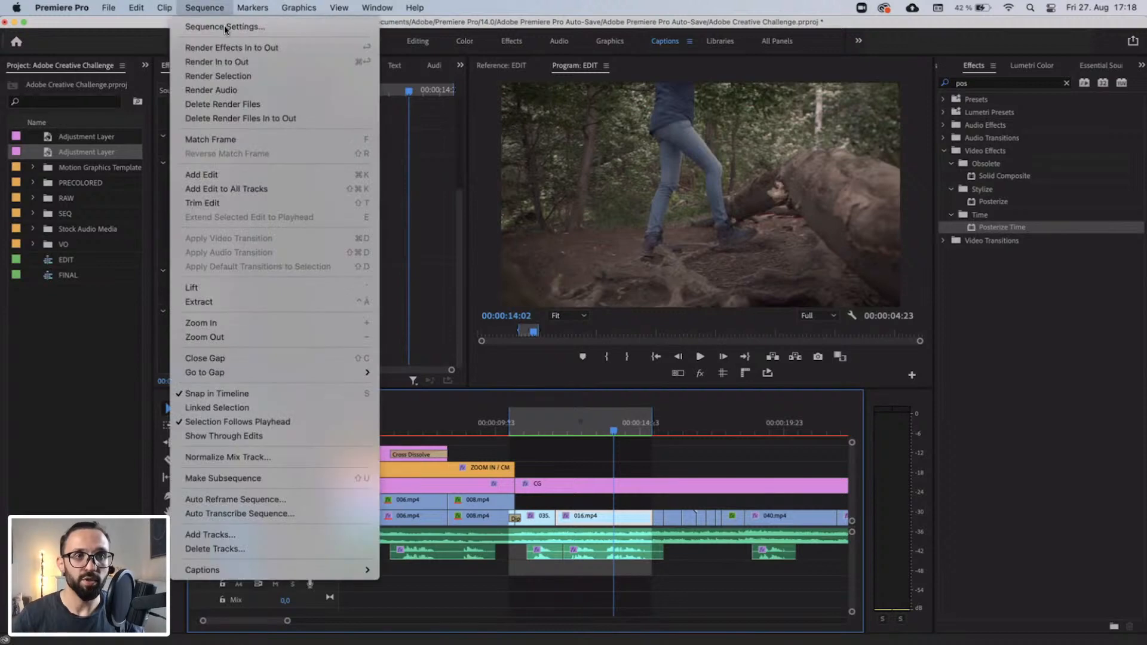
click(226, 27)
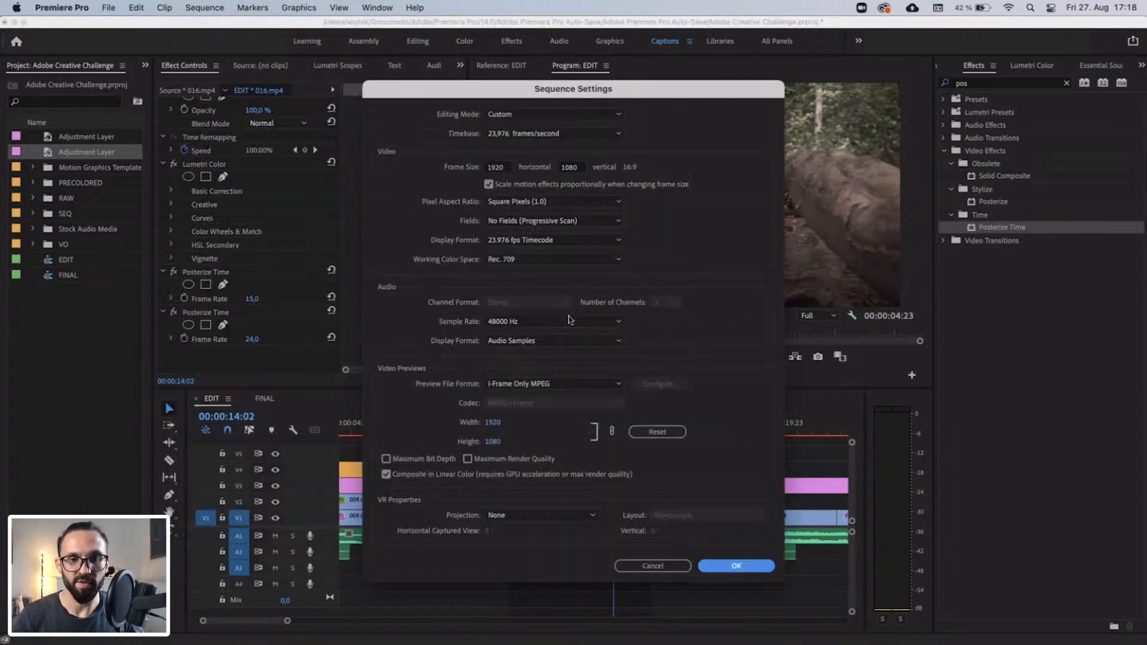
click(667, 569)
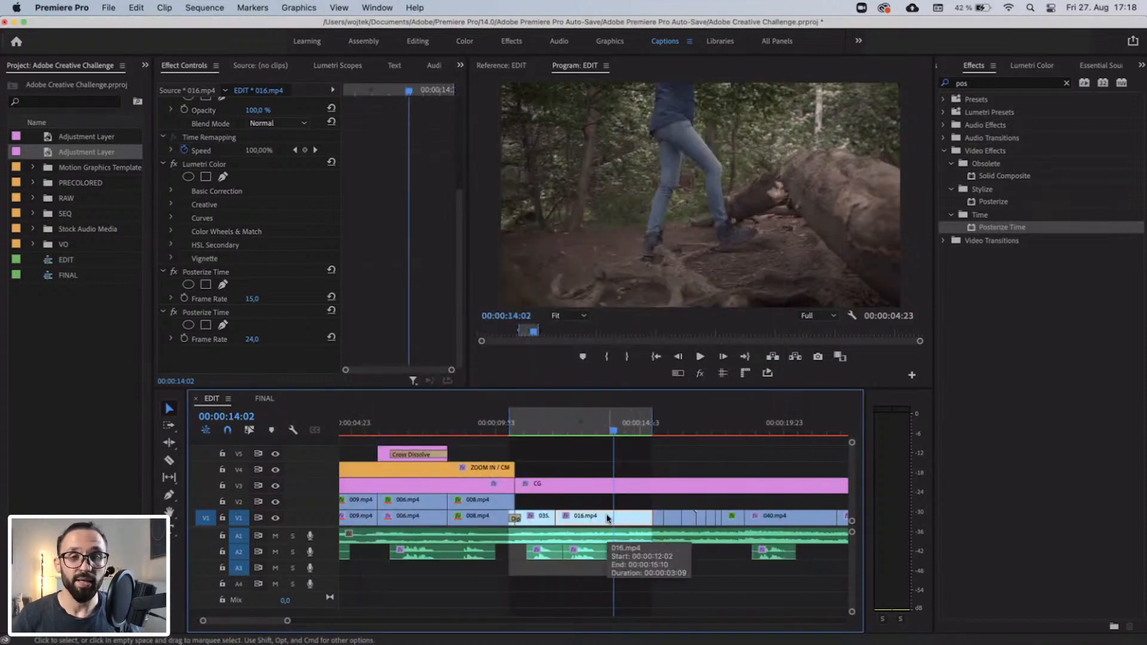
Set the lower Posterize Time's frame rate on clip 016.mp4 to 15 and render the marked range.
click(262, 337)
text(15)
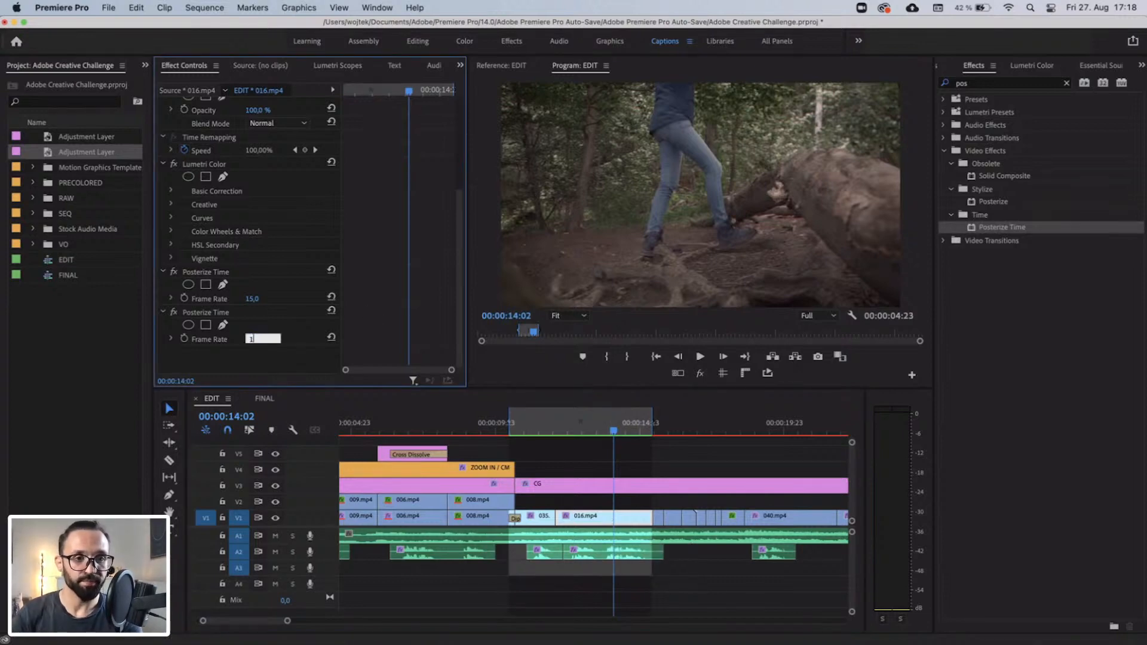
key(Return)
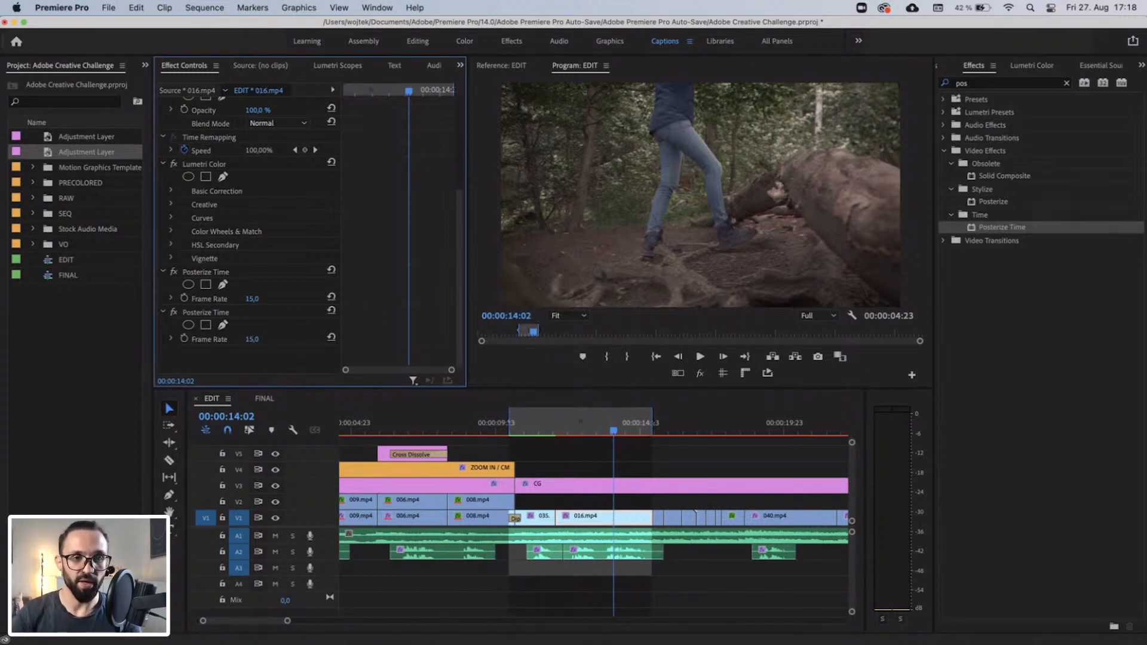
key(Return)
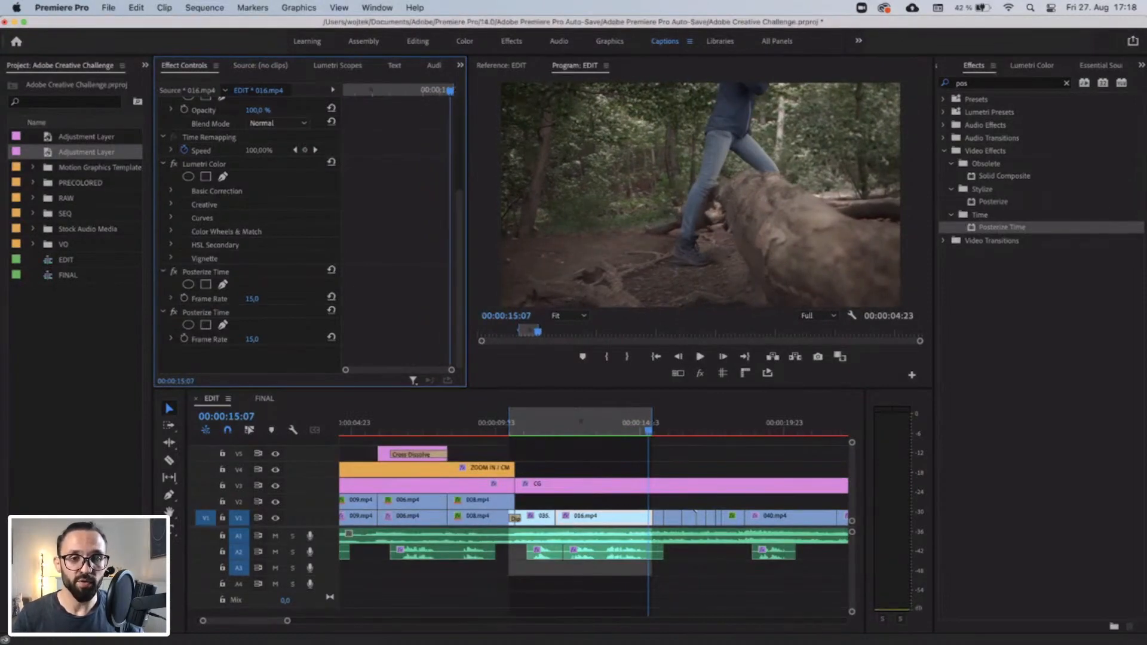
Try a frame rate of 4 in the lower Posterize Time on clip 016.mp4, then render and play the marked range.
click(562, 425)
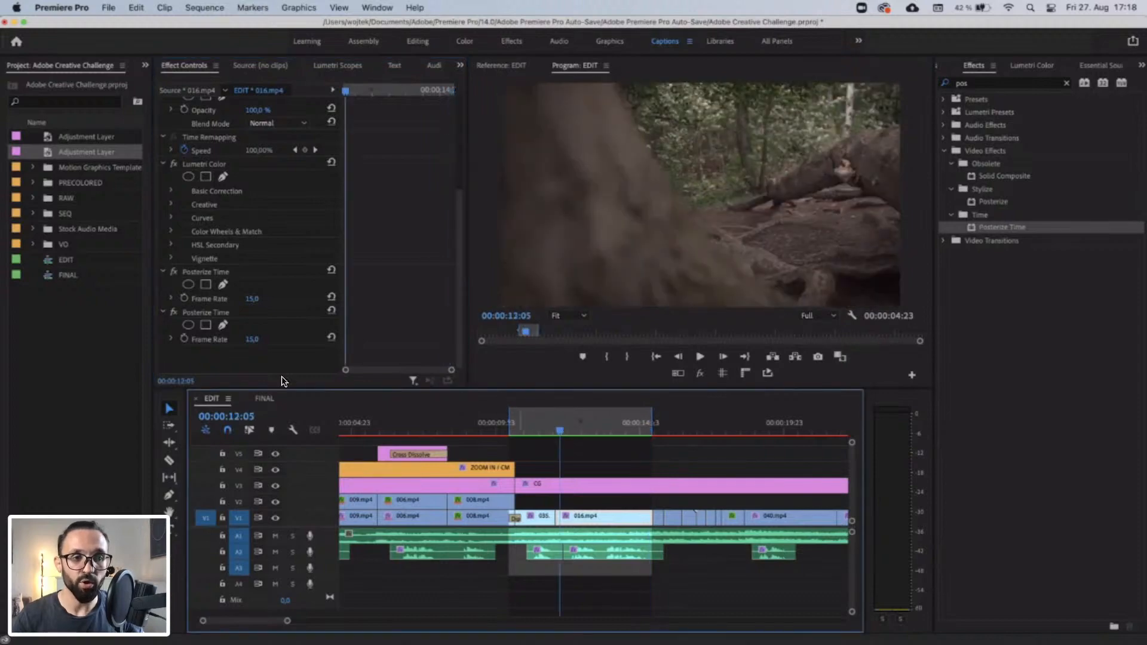
click(252, 339)
text(4)
key(Return)
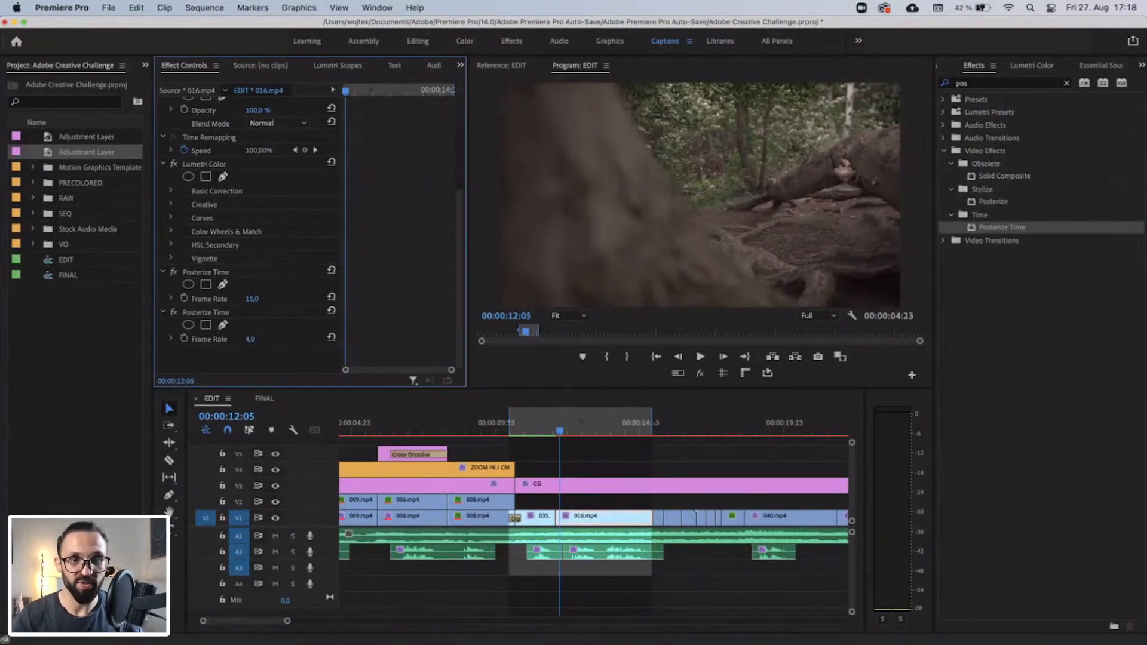
key(Return)
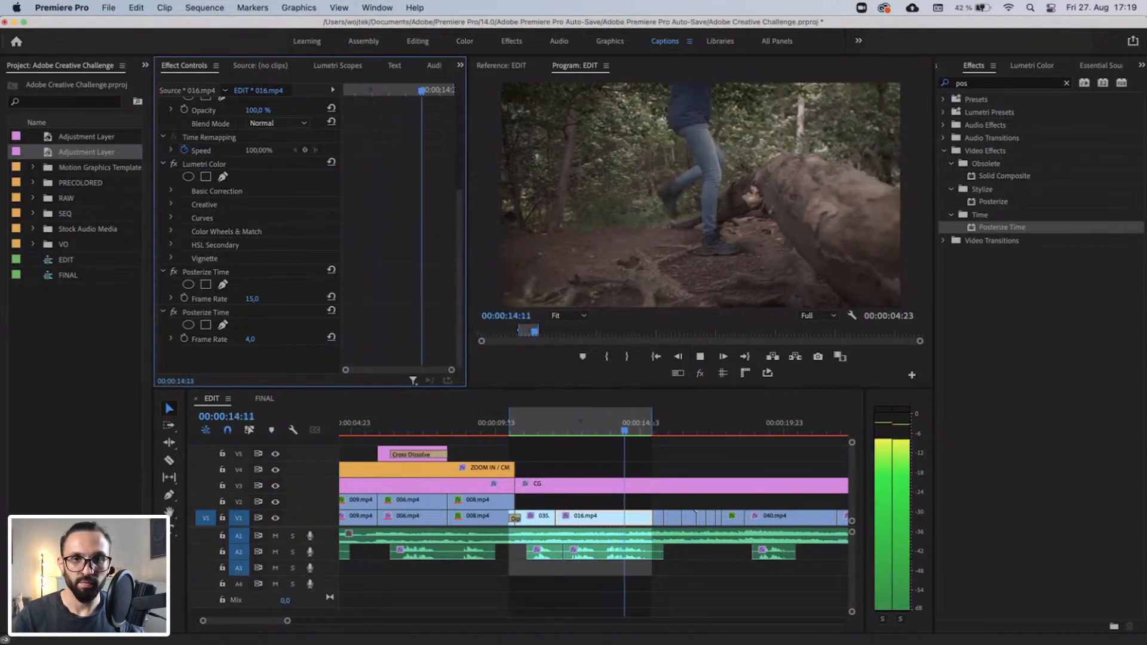
key(space)
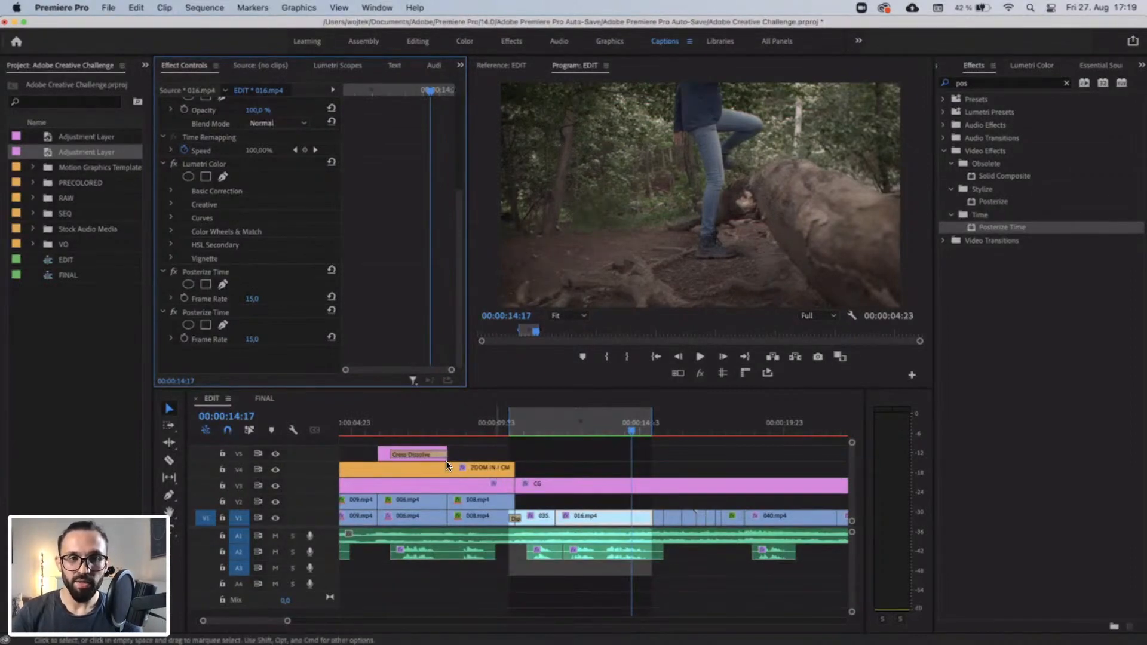
Set the lower Posterize Time's frame rate on clip 016.mp4 to 12 and render the marked range for playback.
click(261, 338)
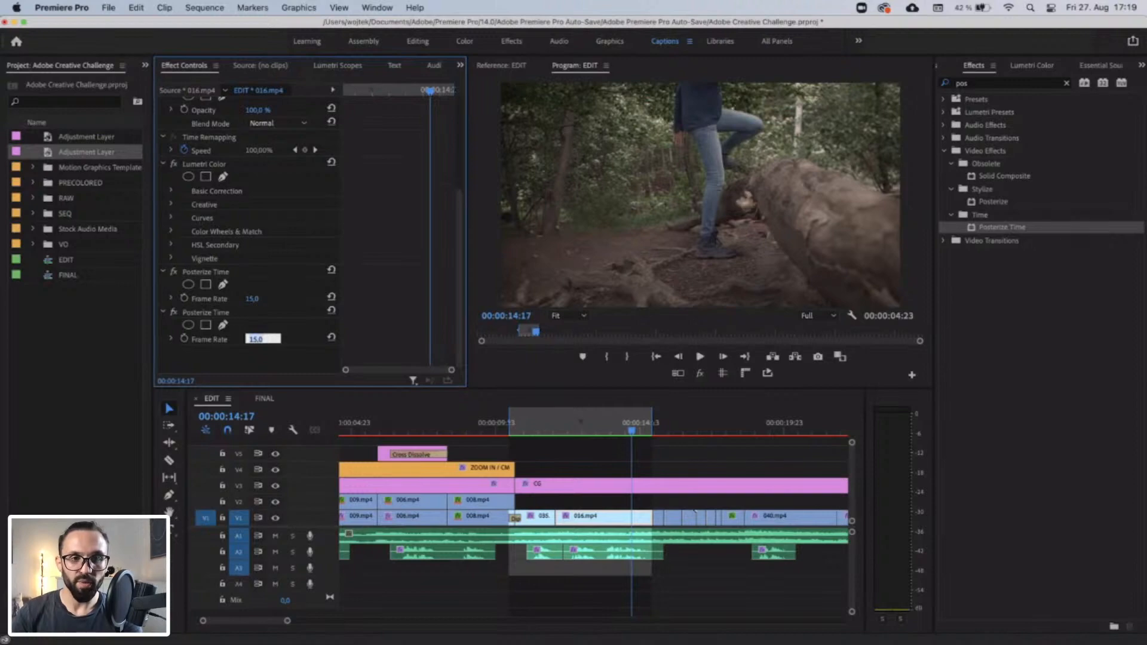
text(12)
key(Return)
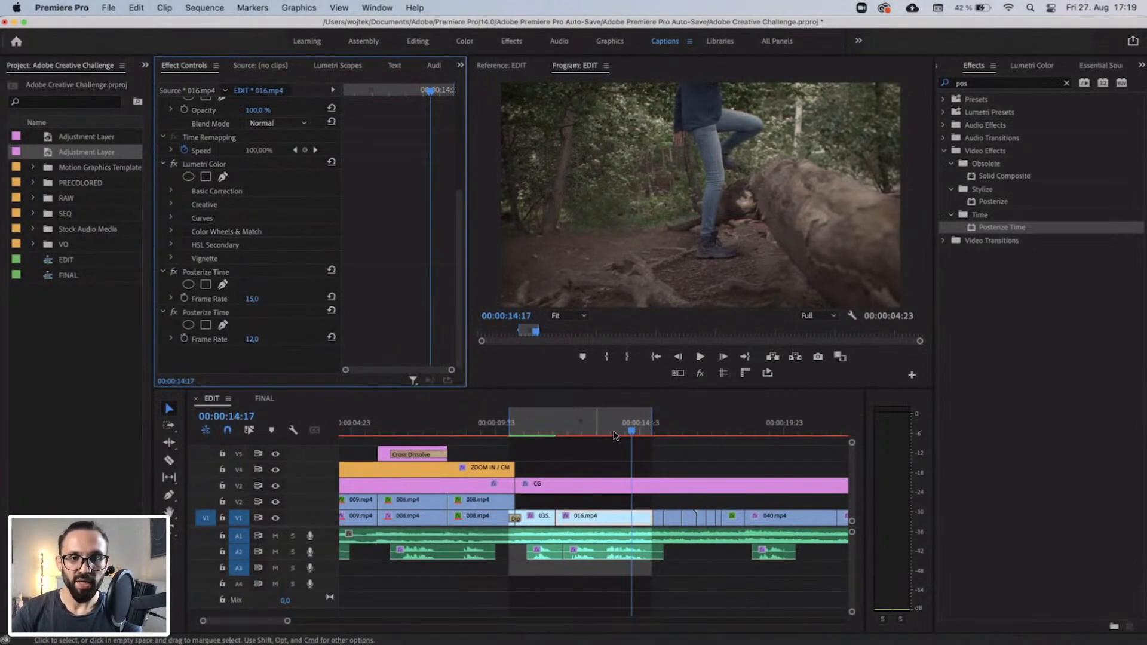
key(Return)
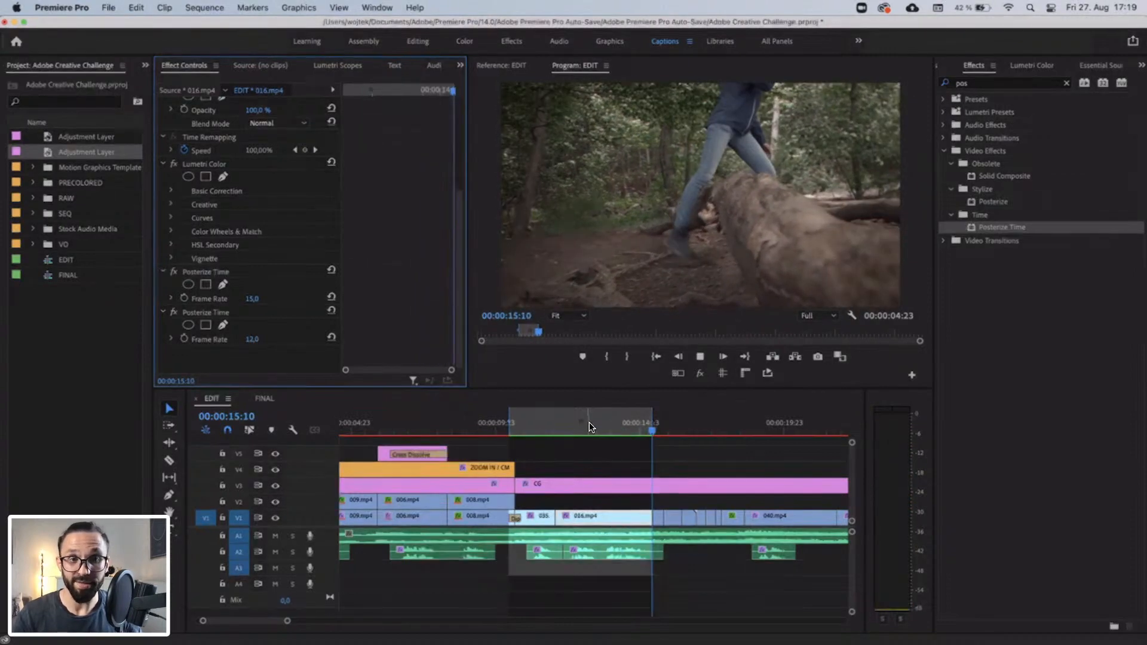
Copy the lower Posterize Time effect with the 12 fps frame rate from clip 016.mp4.
click(587, 423)
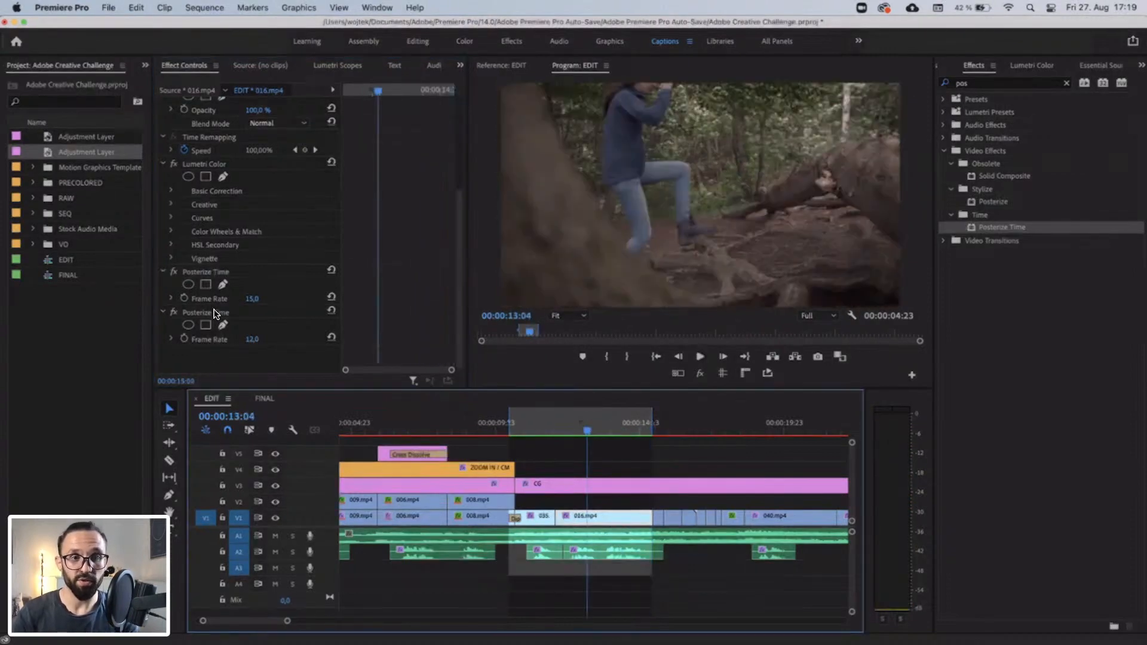
click(214, 313)
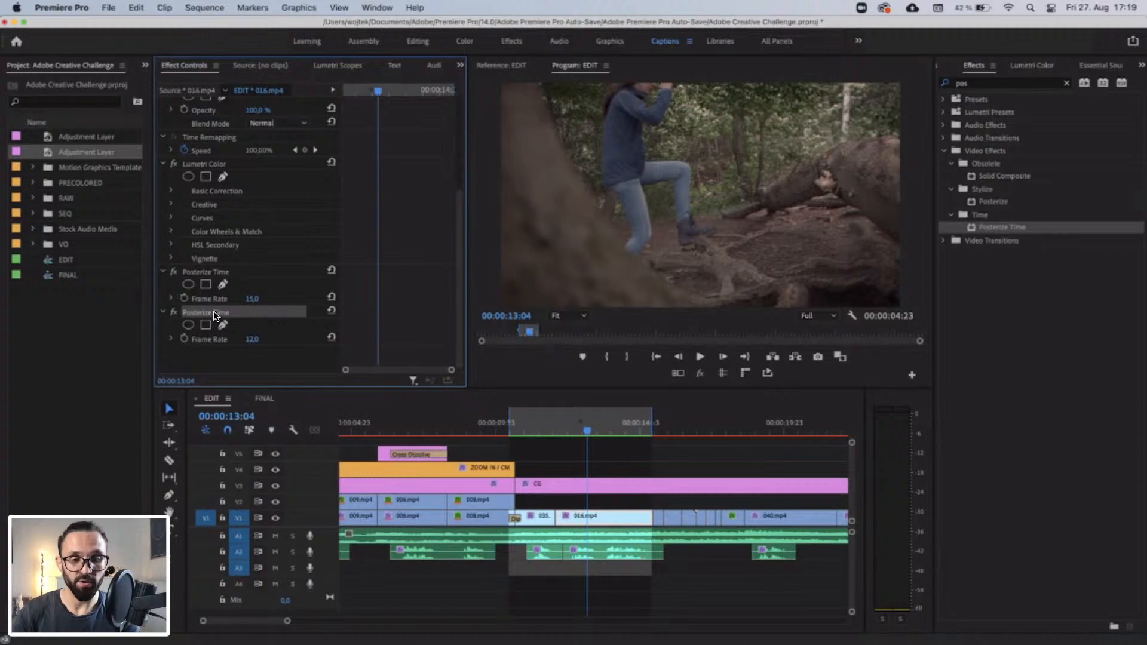
click(552, 426)
key(minus)
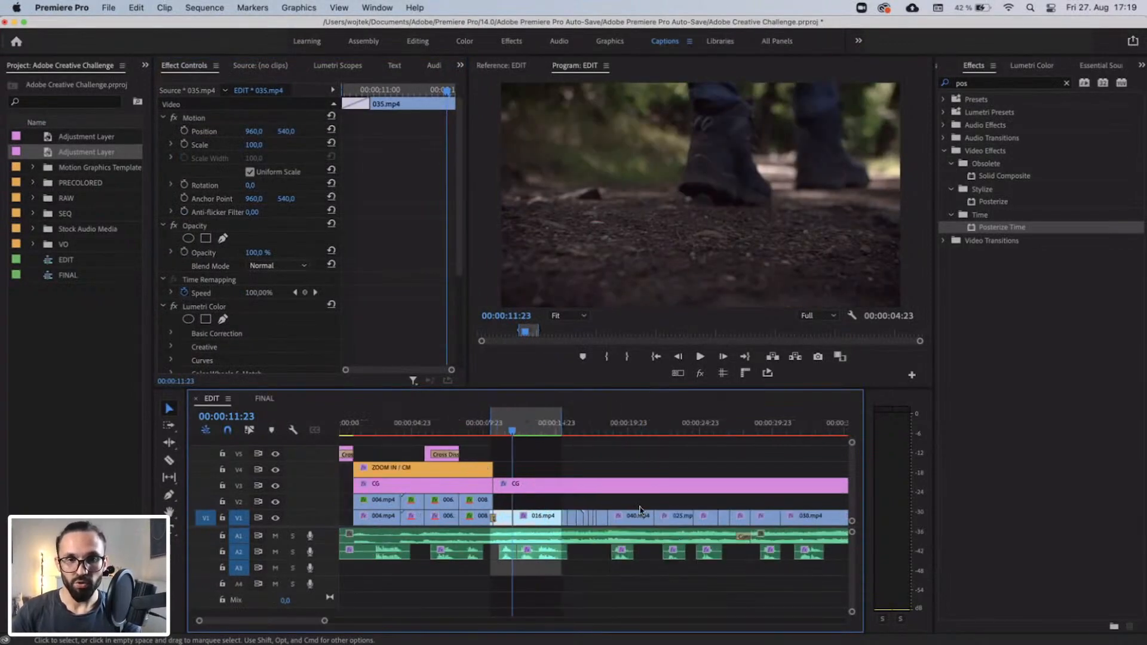
scroll(636, 512, right, 3)
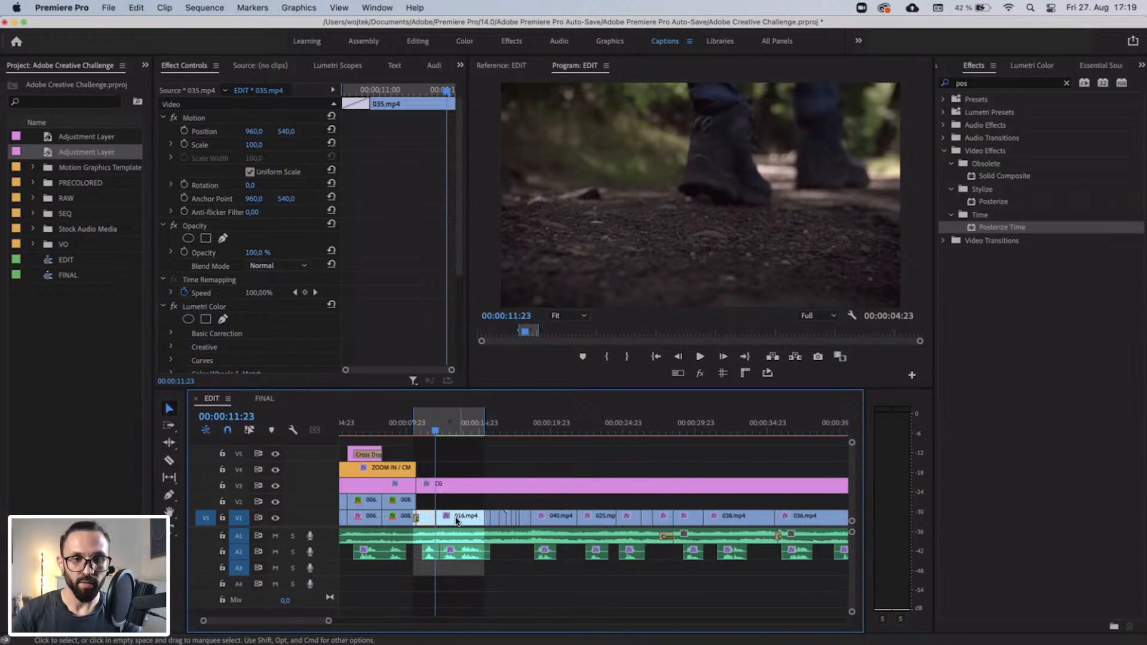
click(455, 424)
scroll(197, 286, down, 5)
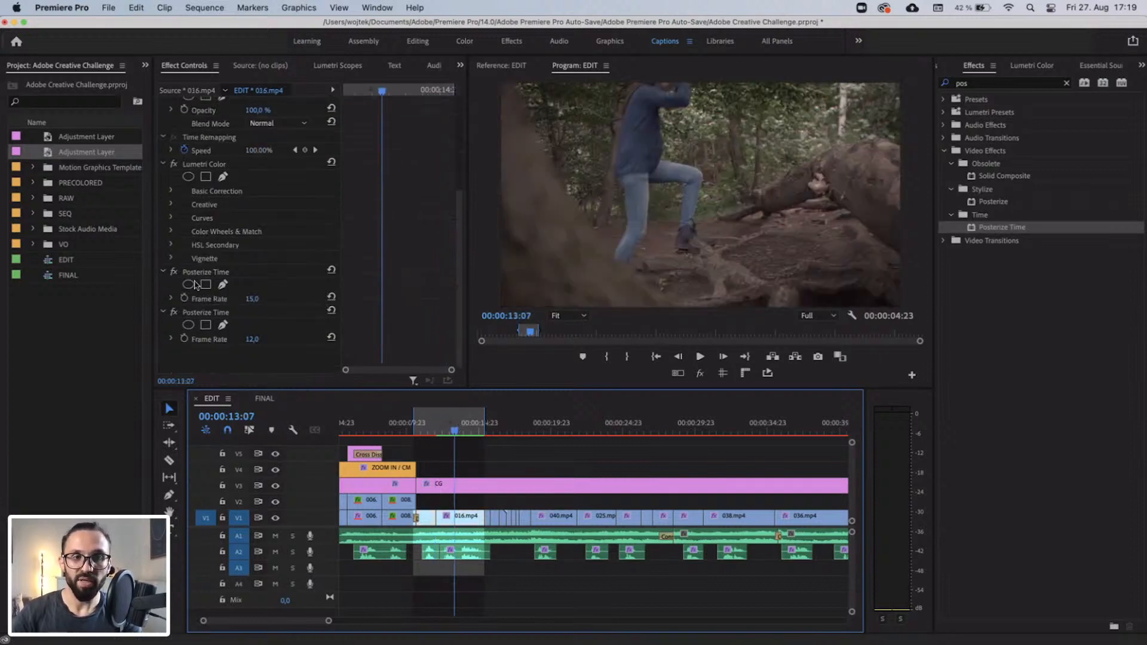
right_click(208, 317)
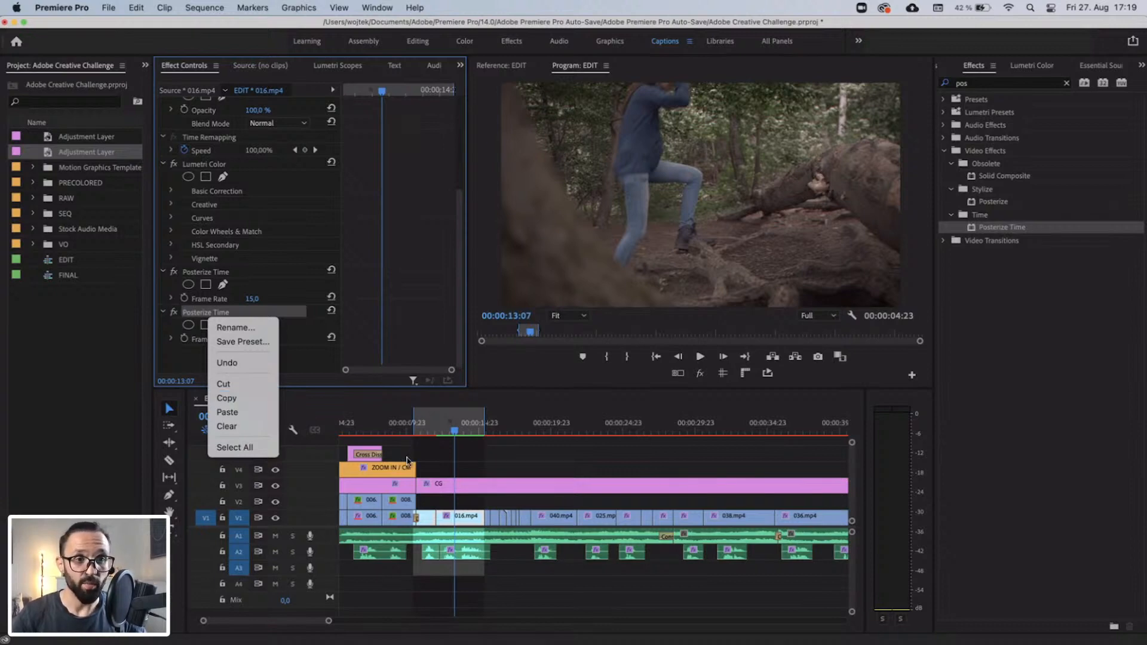
click(227, 397)
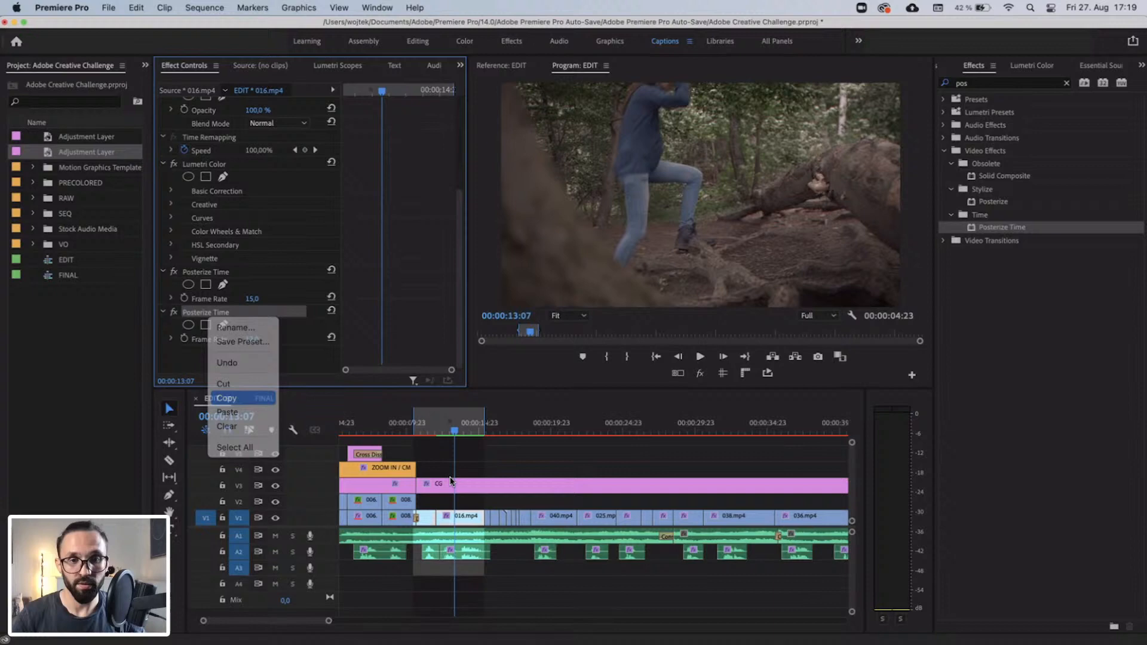
Select the remaining forest clips on V1 after 016.mp4 and scrub through them towards the section's end.
click(493, 502)
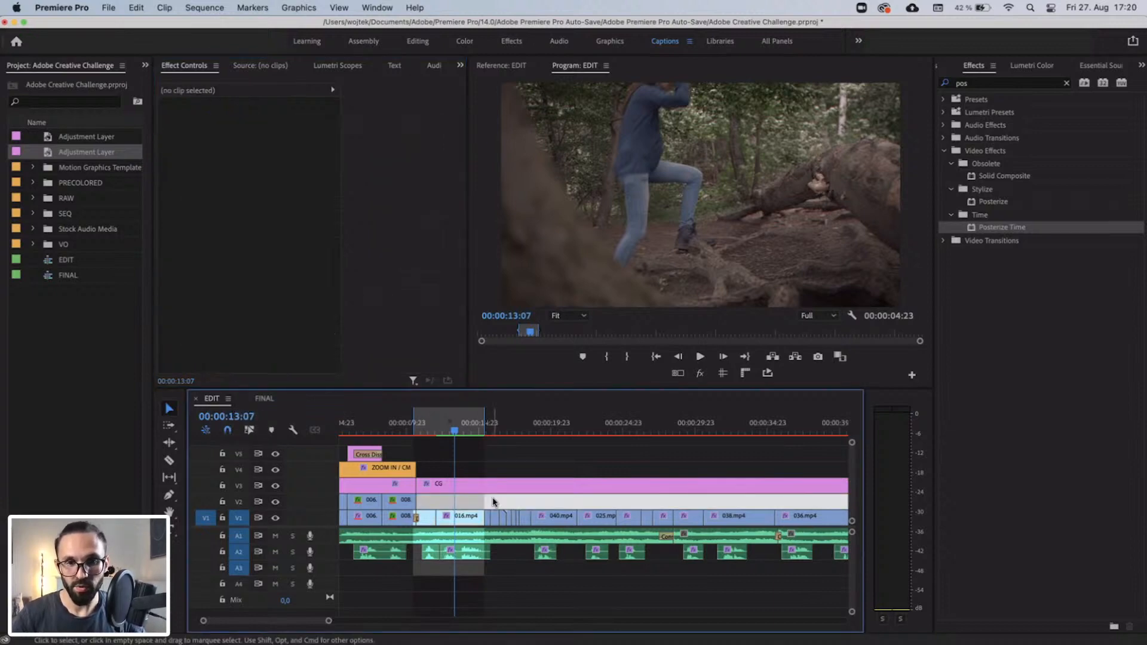
key(minus)
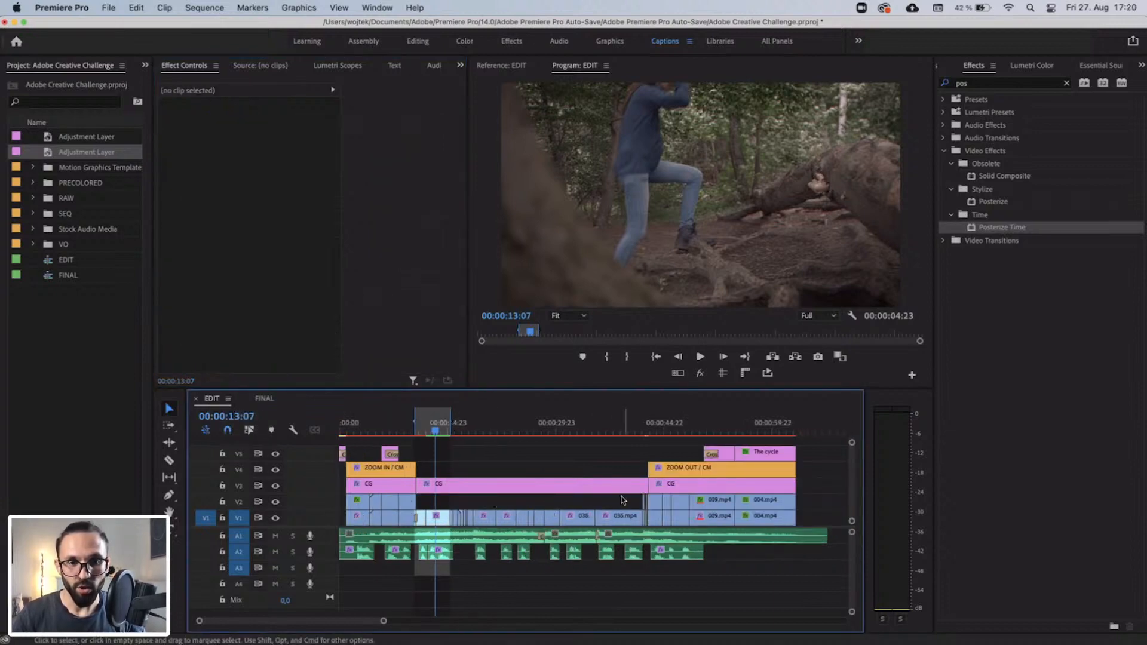
drag(625, 497, 452, 517)
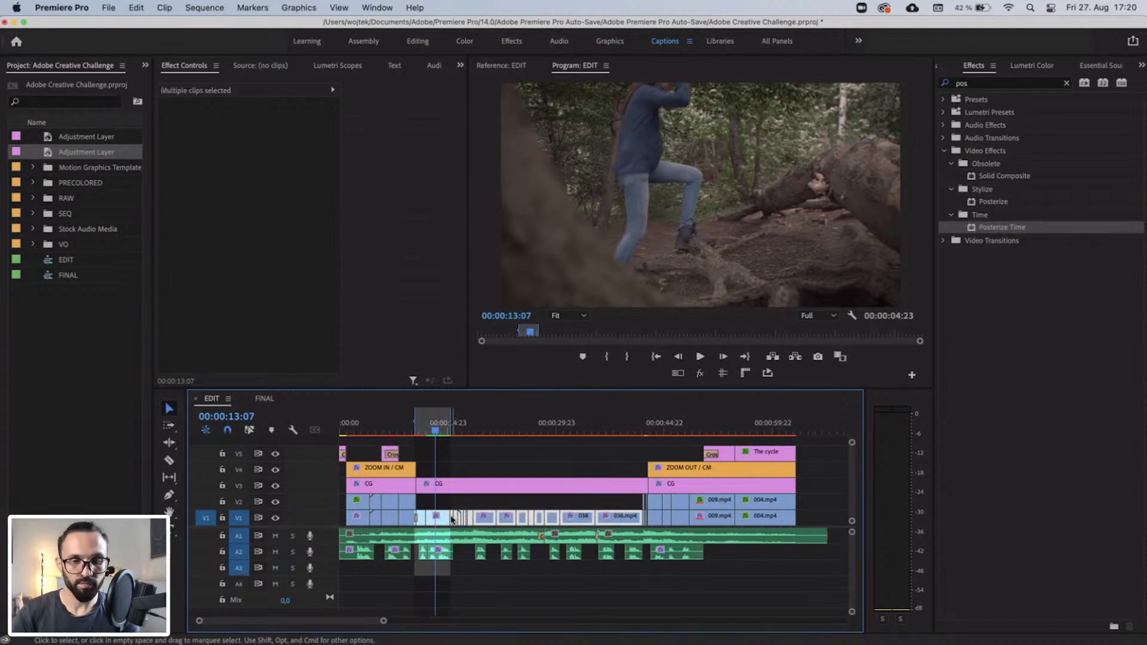
click(456, 427)
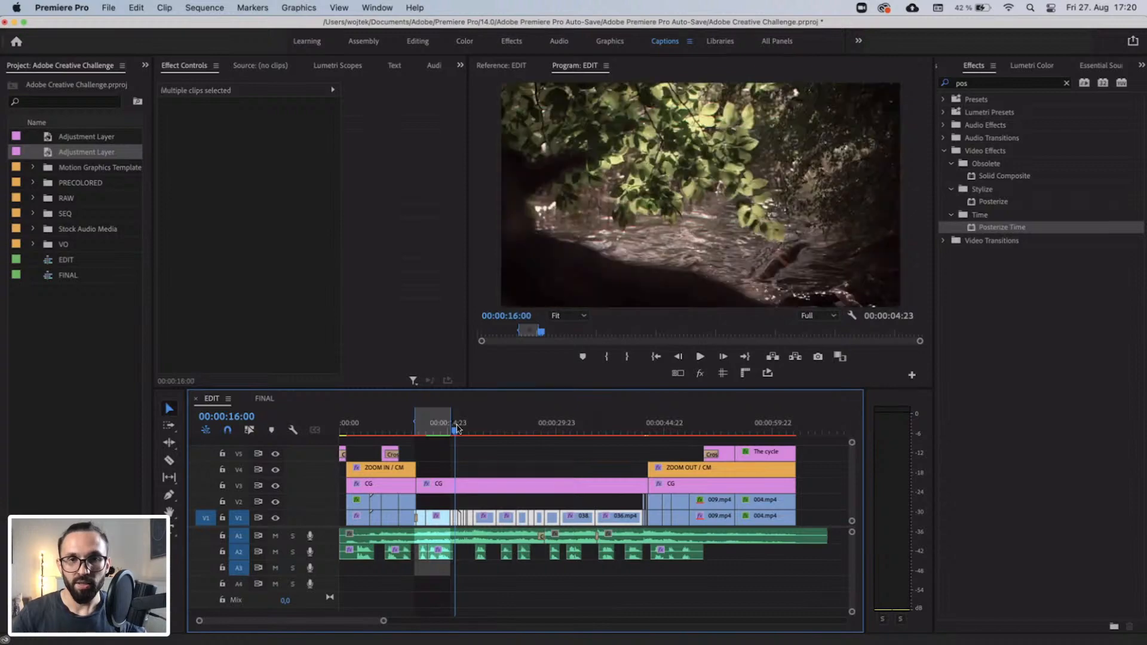
drag(556, 428, 588, 429)
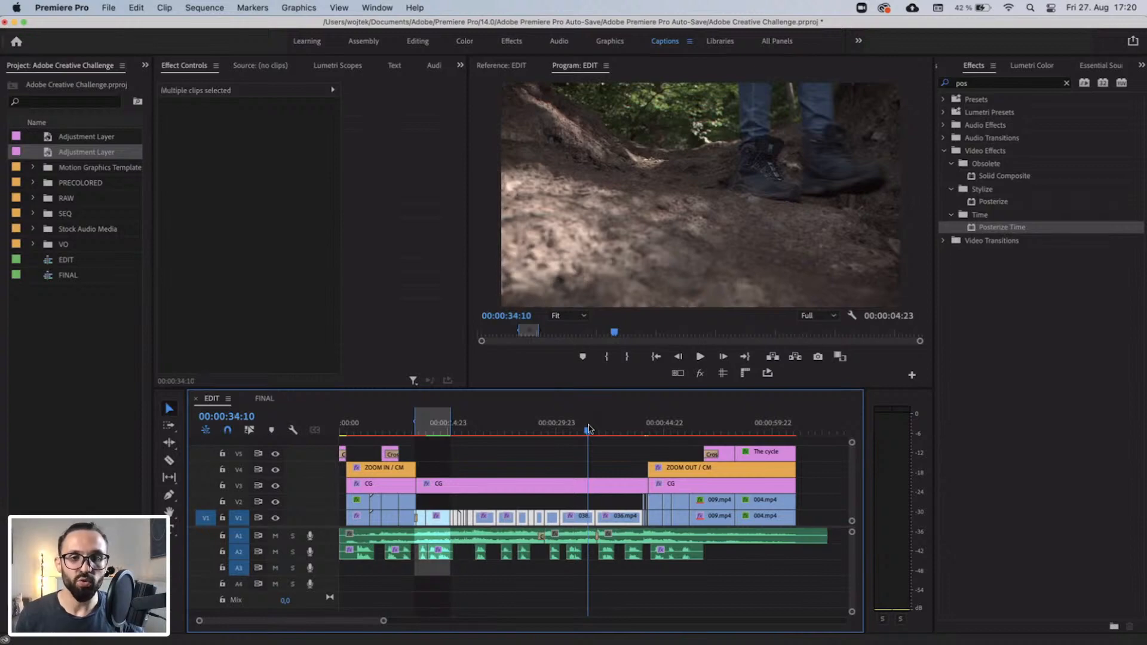
drag(588, 429, 635, 431)
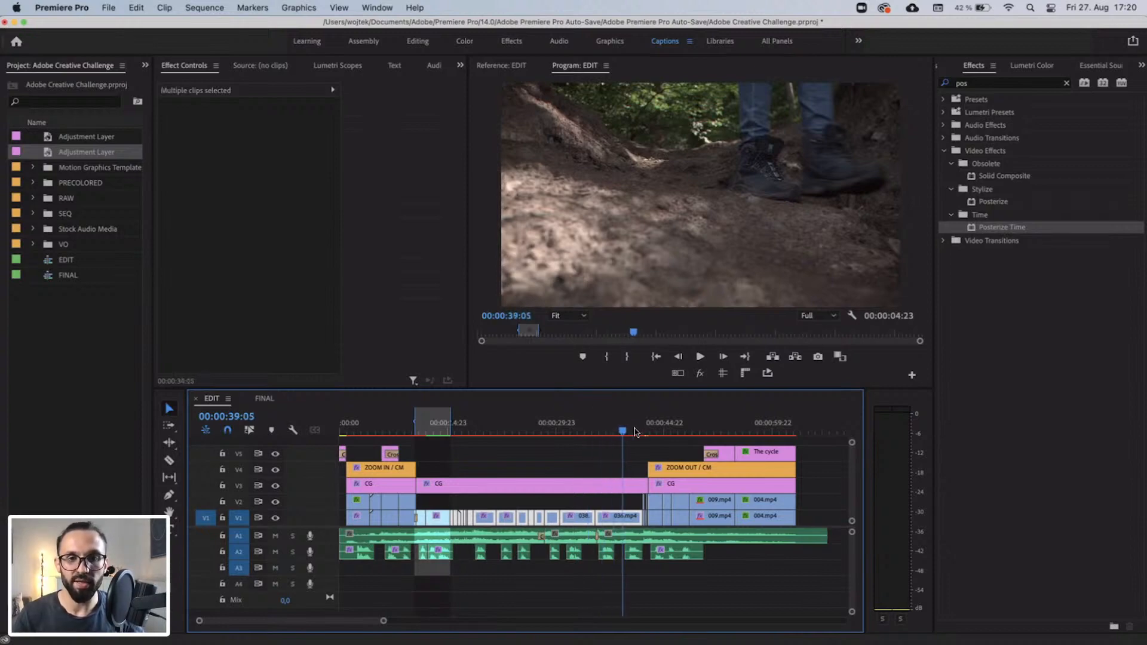
Clear the clip selection and compare the 008.mp4 shot in the ZOOM OUT section with the last forest clip, 036.mp4.
click(601, 457)
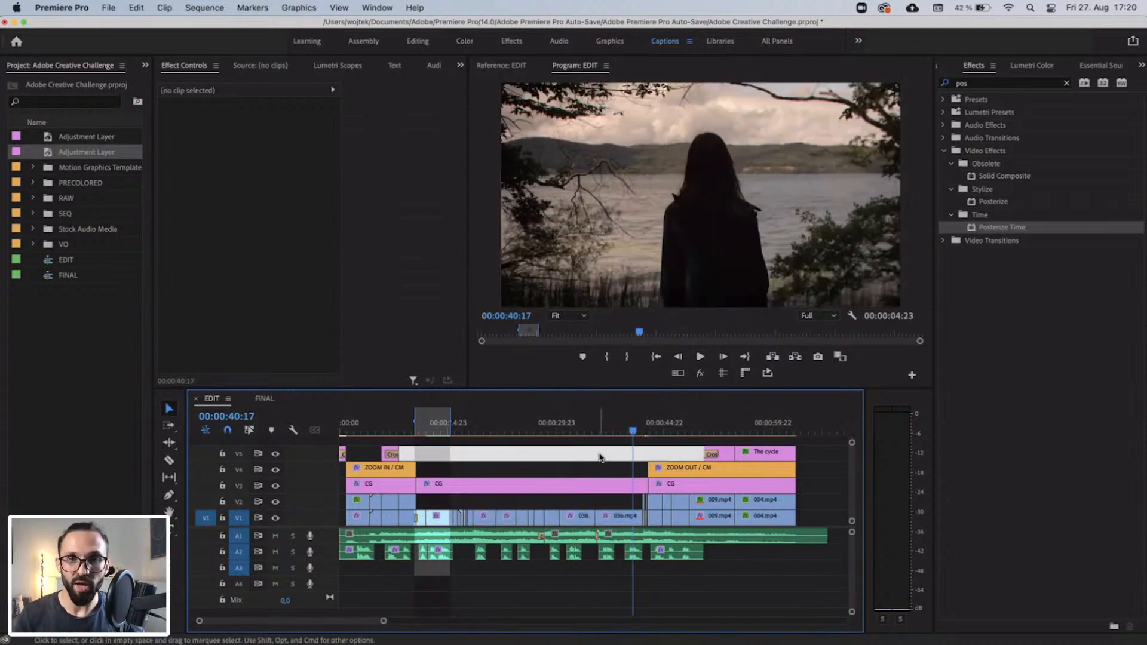
click(658, 427)
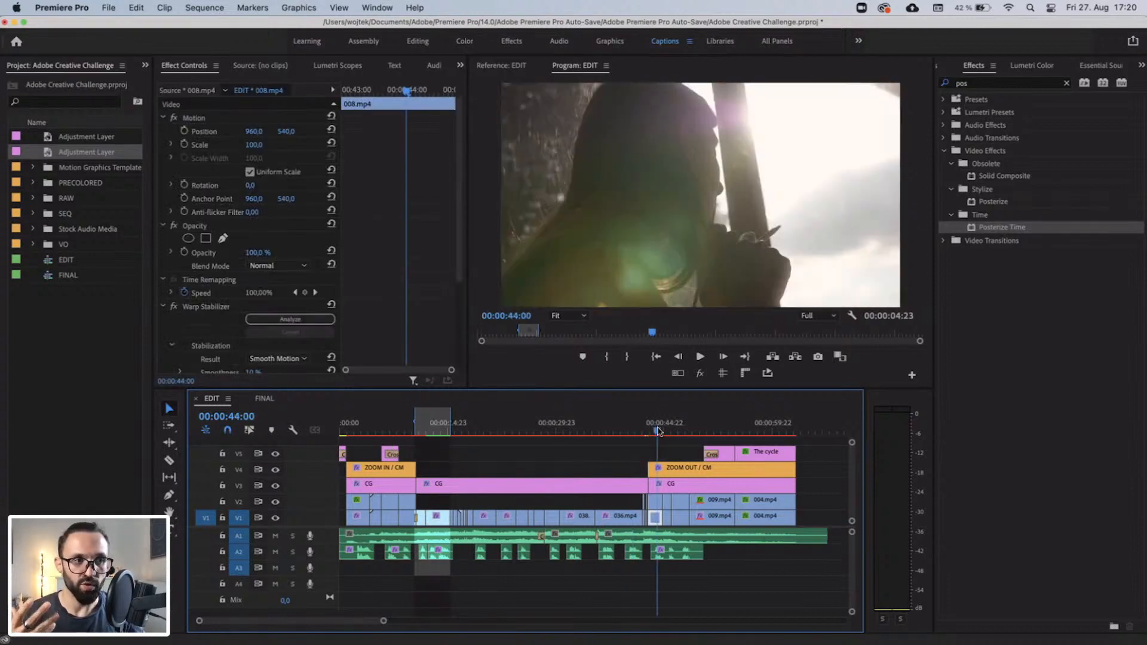
drag(657, 429, 616, 428)
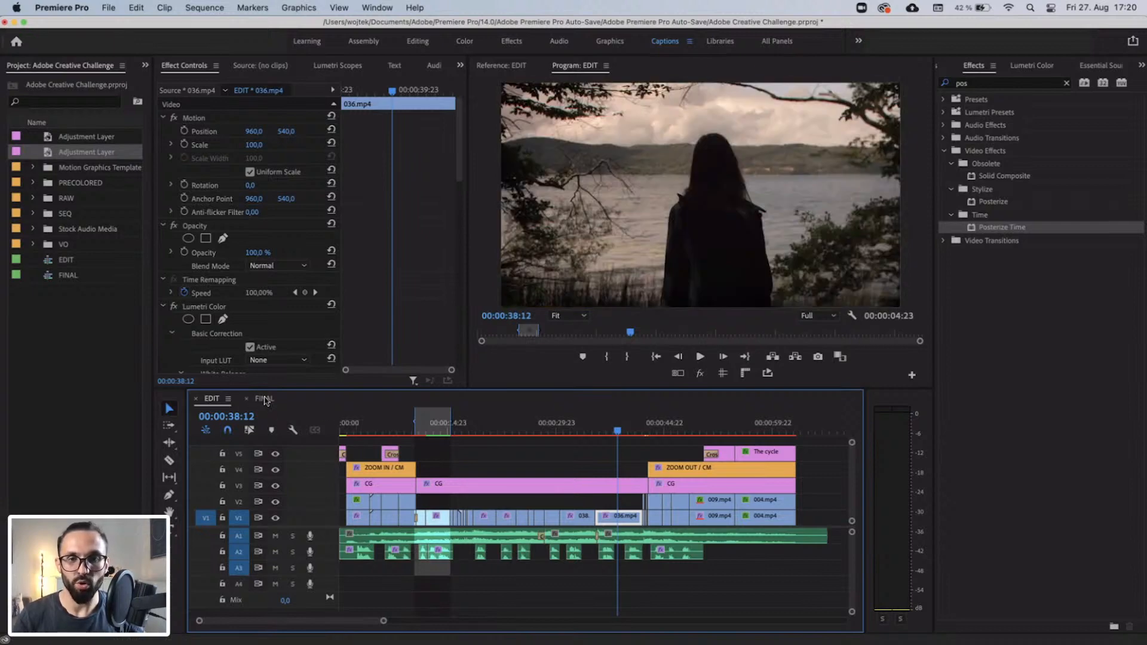
Open the FINAL sequence and review the color change from clip 038.mp4 through 036.mp4 to the end of the VINTAGE section.
click(265, 399)
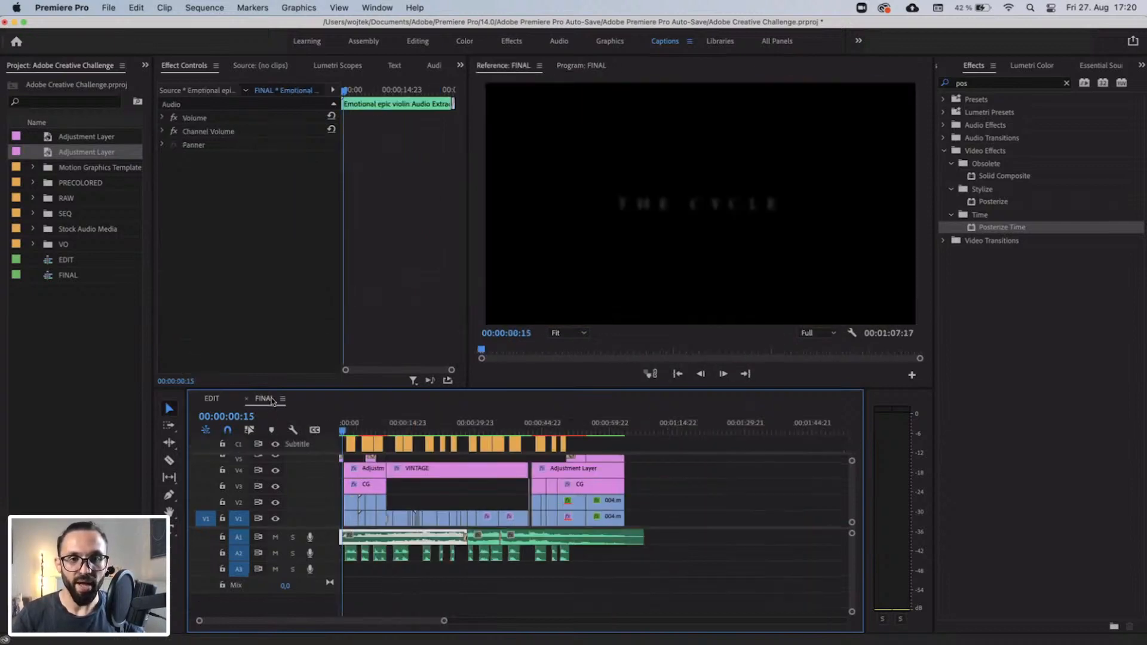
click(520, 429)
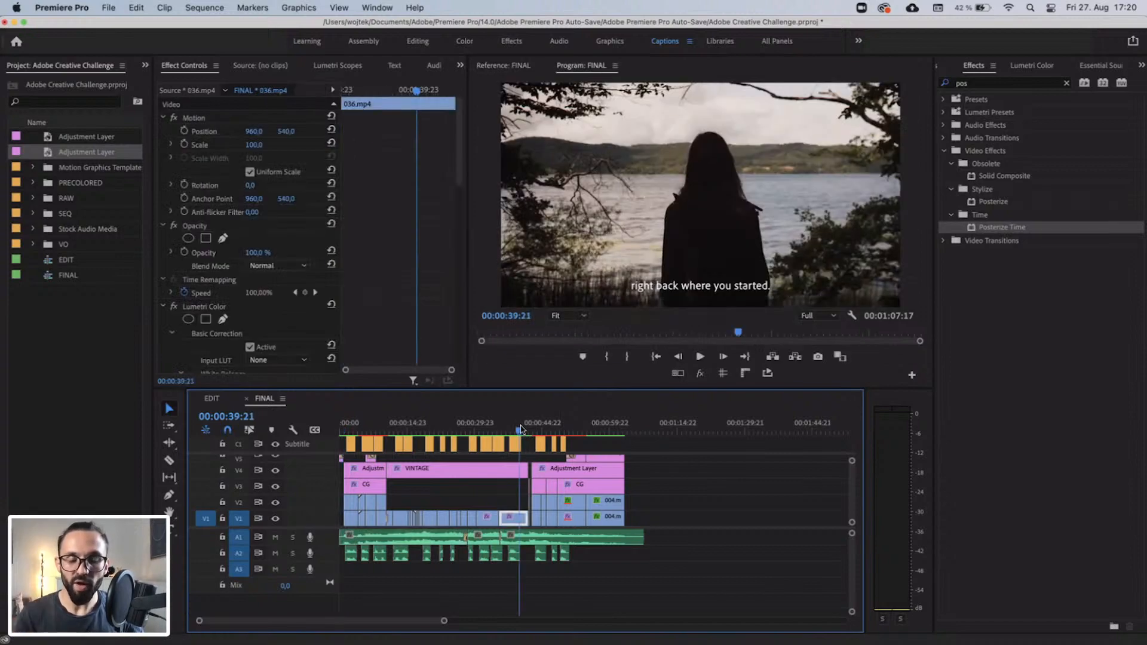
key(=)
key(=)
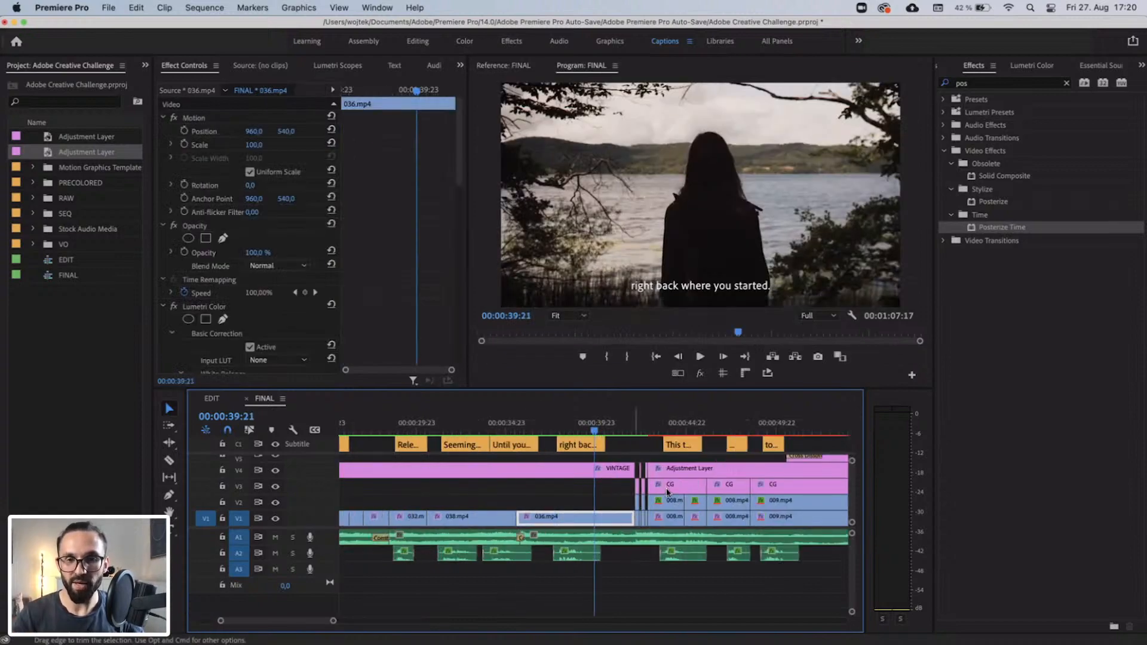
click(518, 425)
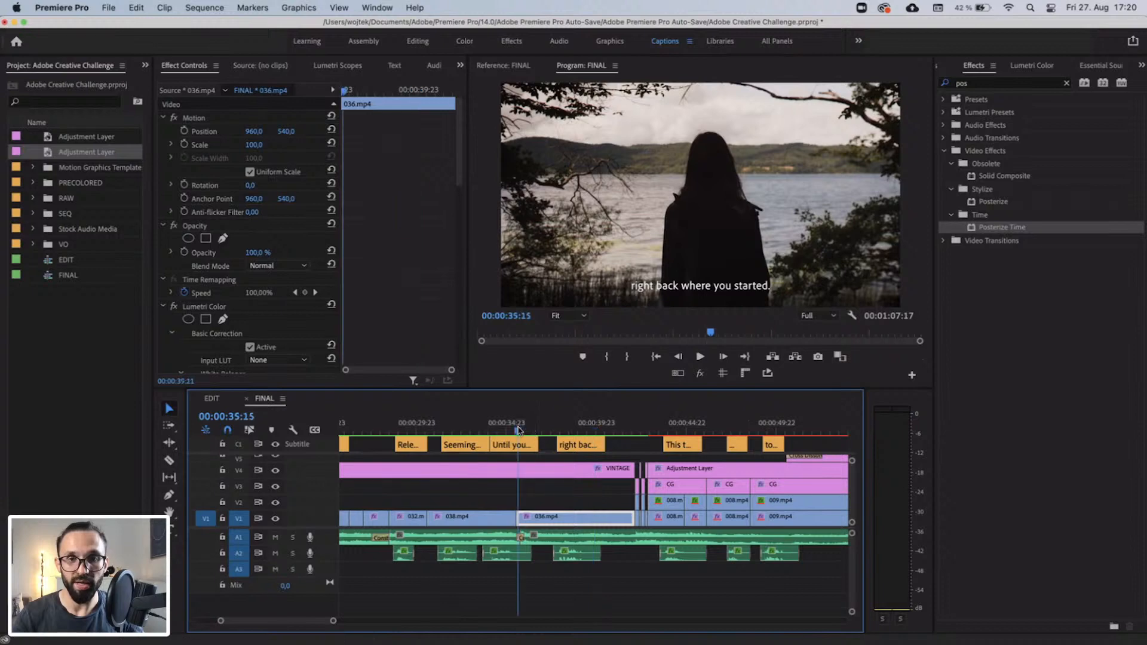
click(506, 425)
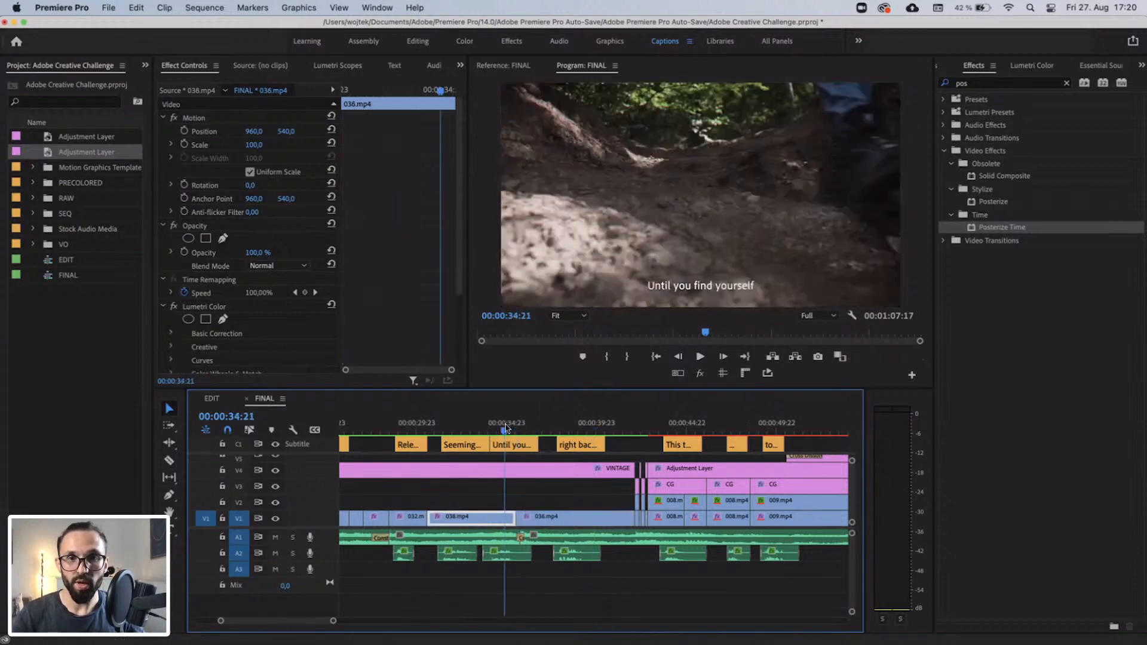
drag(506, 427, 538, 435)
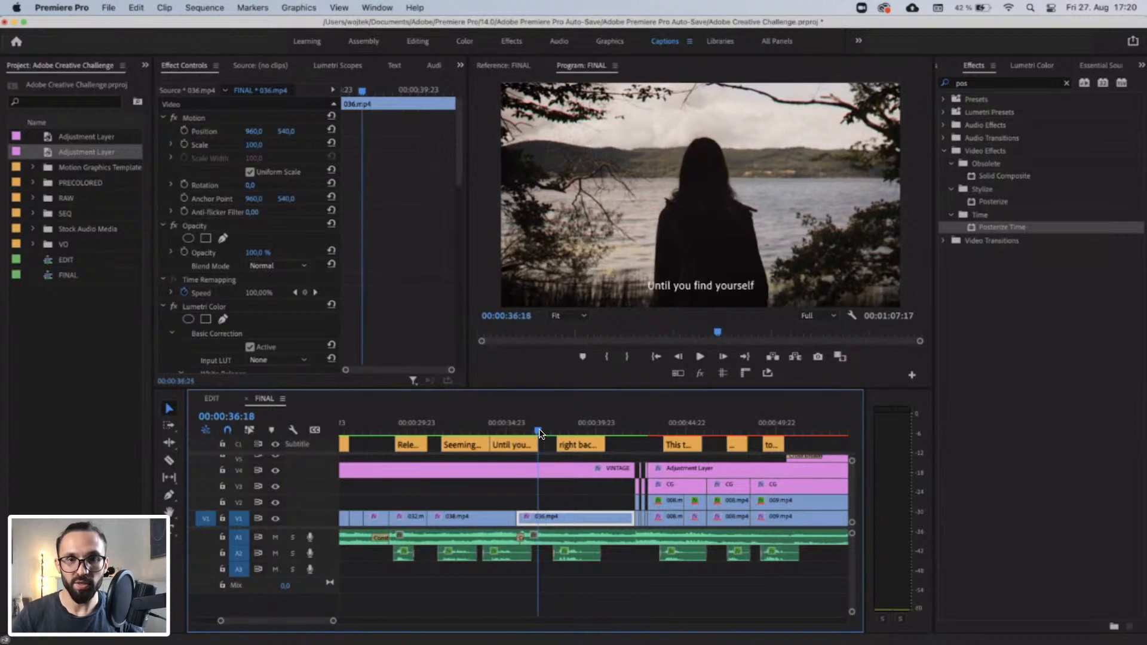
click(642, 437)
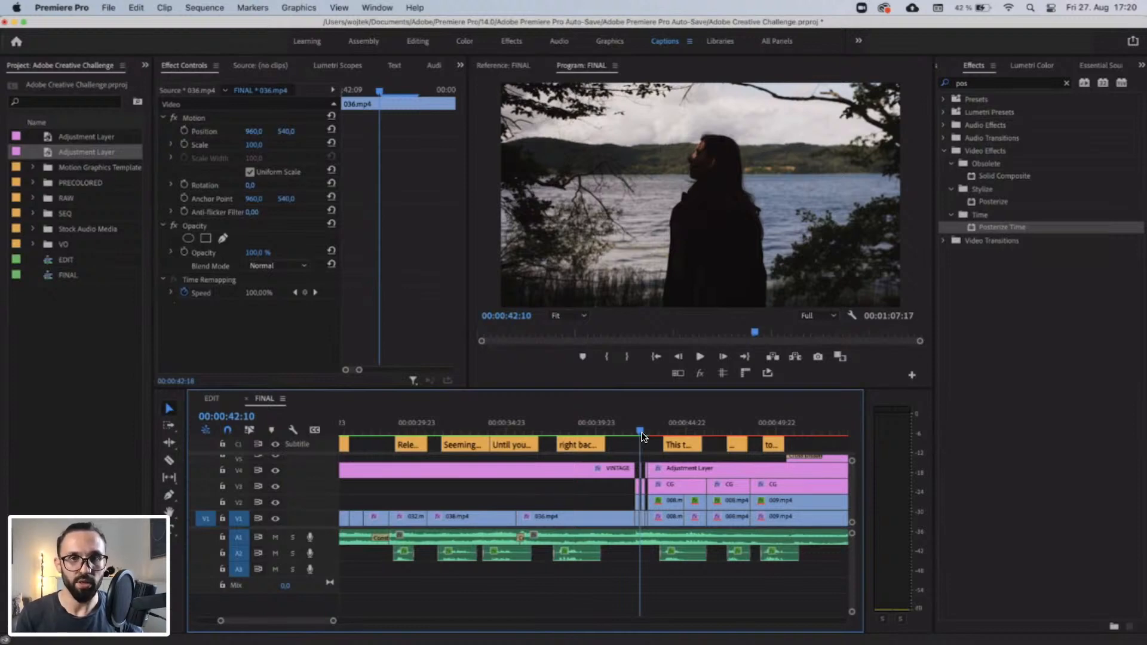
click(534, 432)
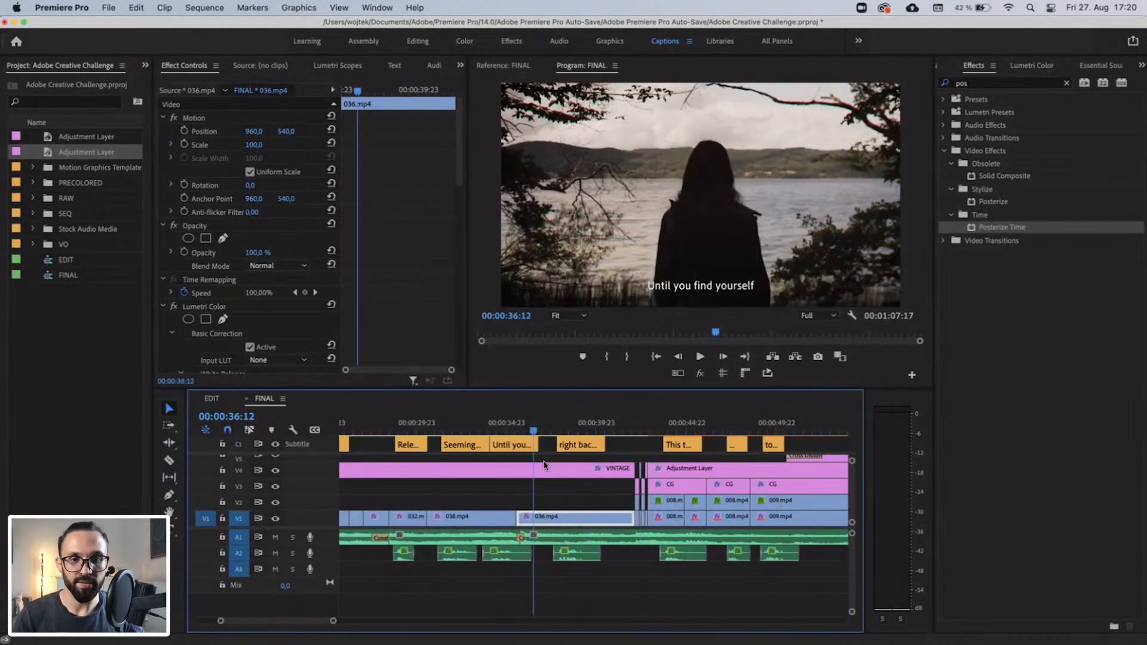
Examine the Lumetri Color keyframes on the VINTAGE adjustment layer and follow them to the layer's end.
click(543, 465)
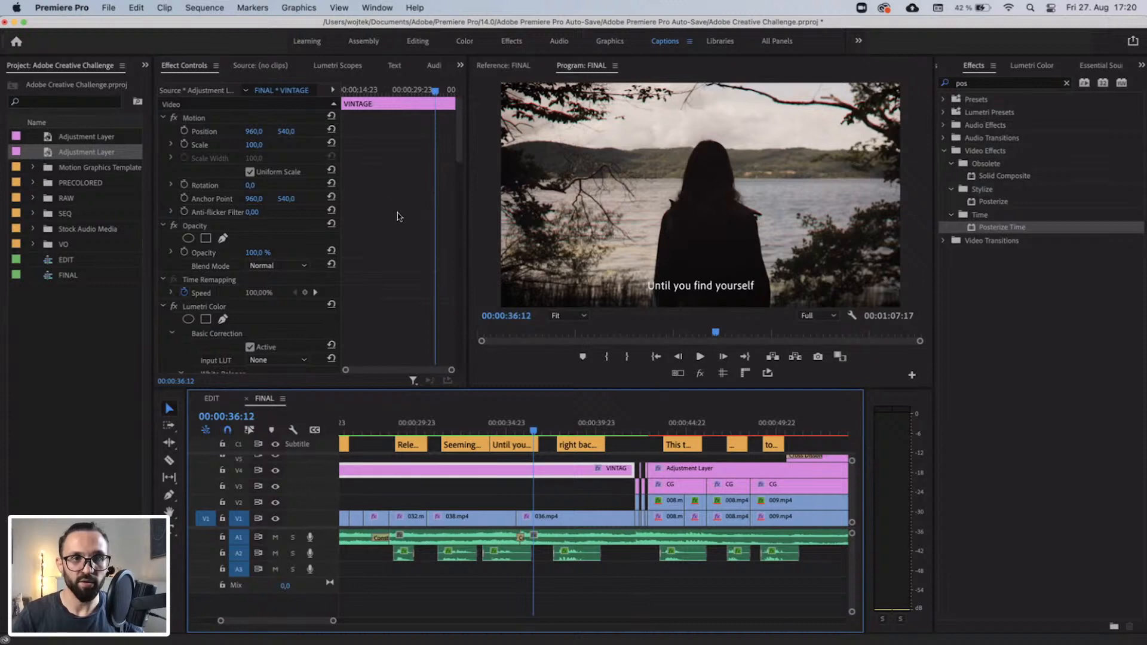
scroll(399, 216, down, 5)
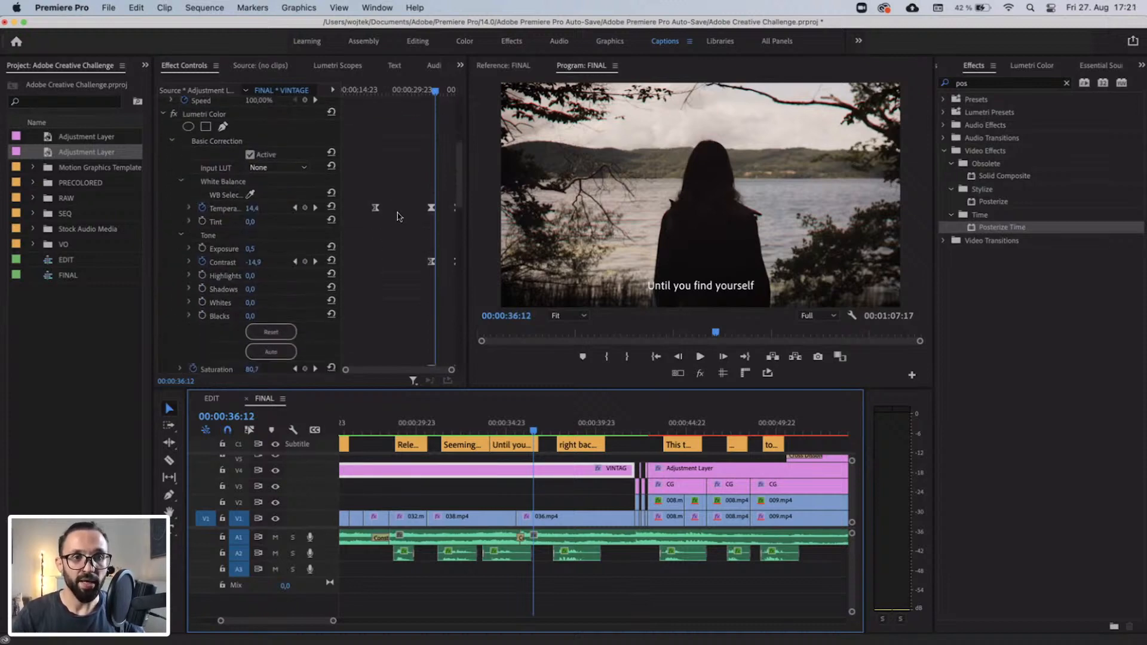
scroll(399, 217, down, 2)
drag(376, 92, 458, 98)
scroll(443, 130, down, 5)
scroll(442, 131, down, 3)
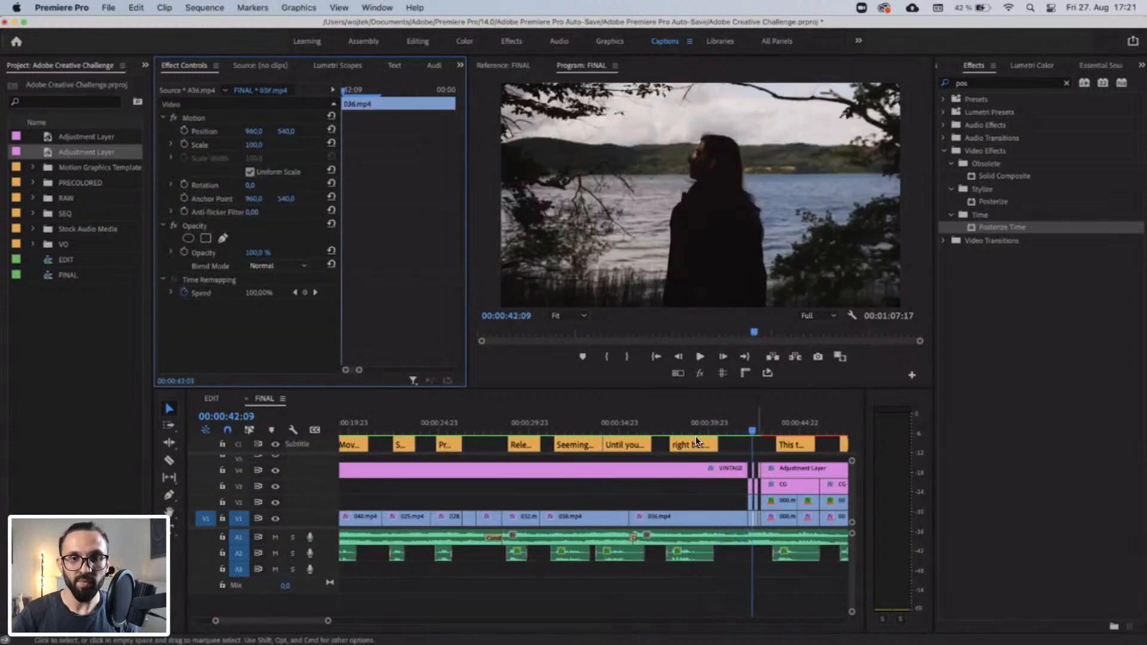
Scrub the FINAL sequence from clip 036.mp4 into the 008.mp4 shot, then look over the whole timeline and its adjustment layers.
click(664, 427)
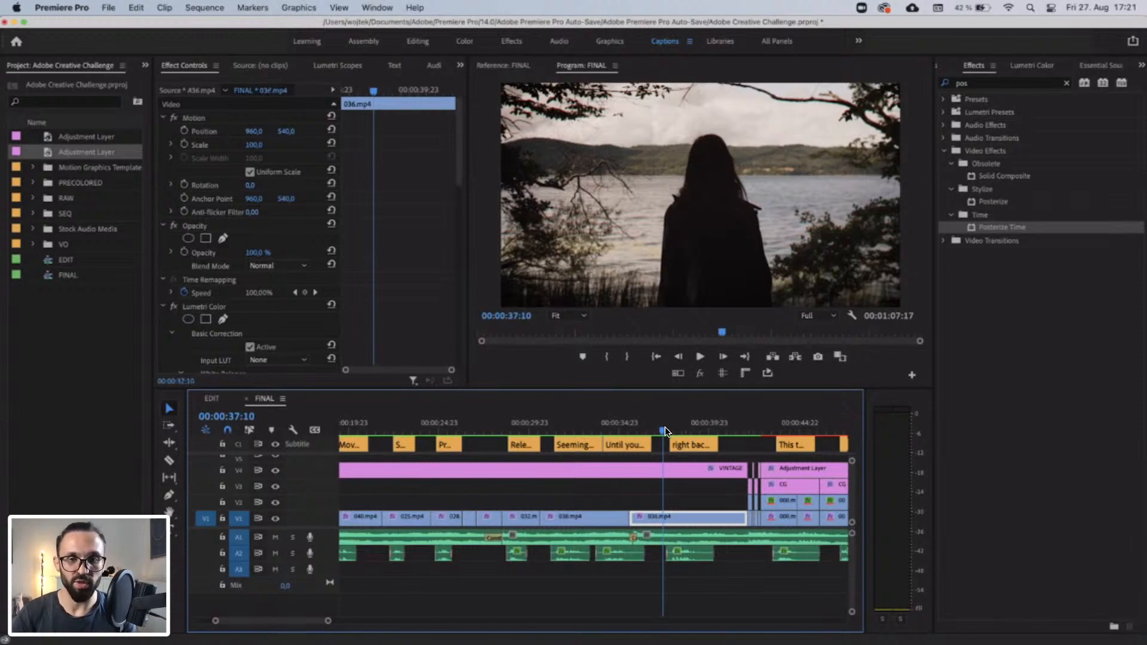
drag(665, 427, 783, 438)
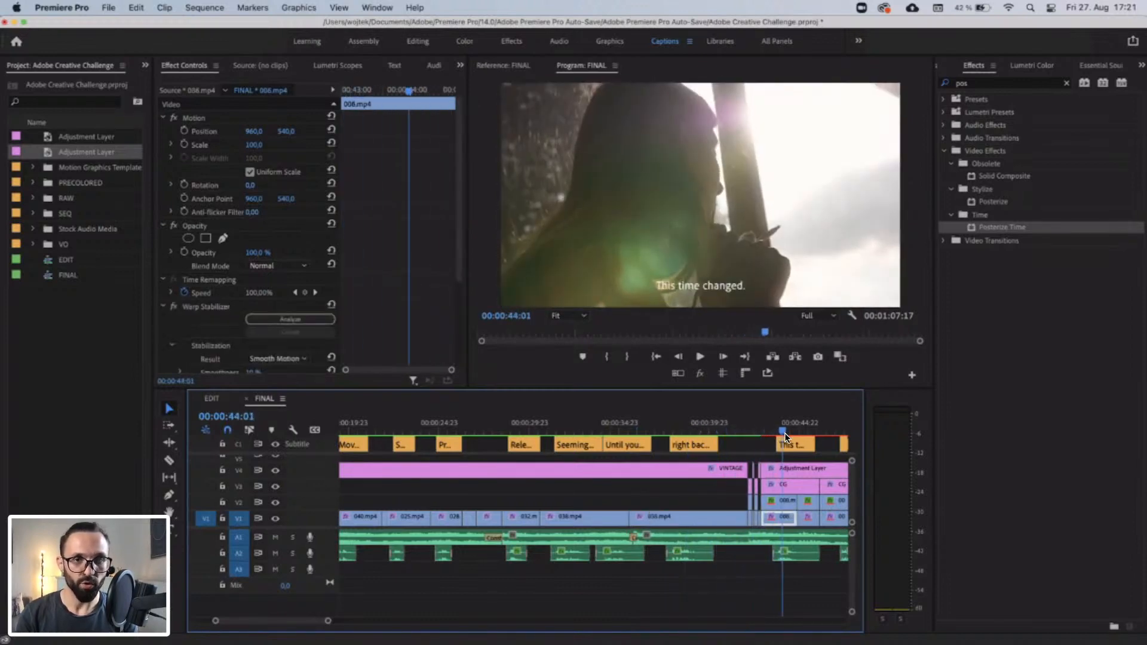
scroll(682, 512, right, 3)
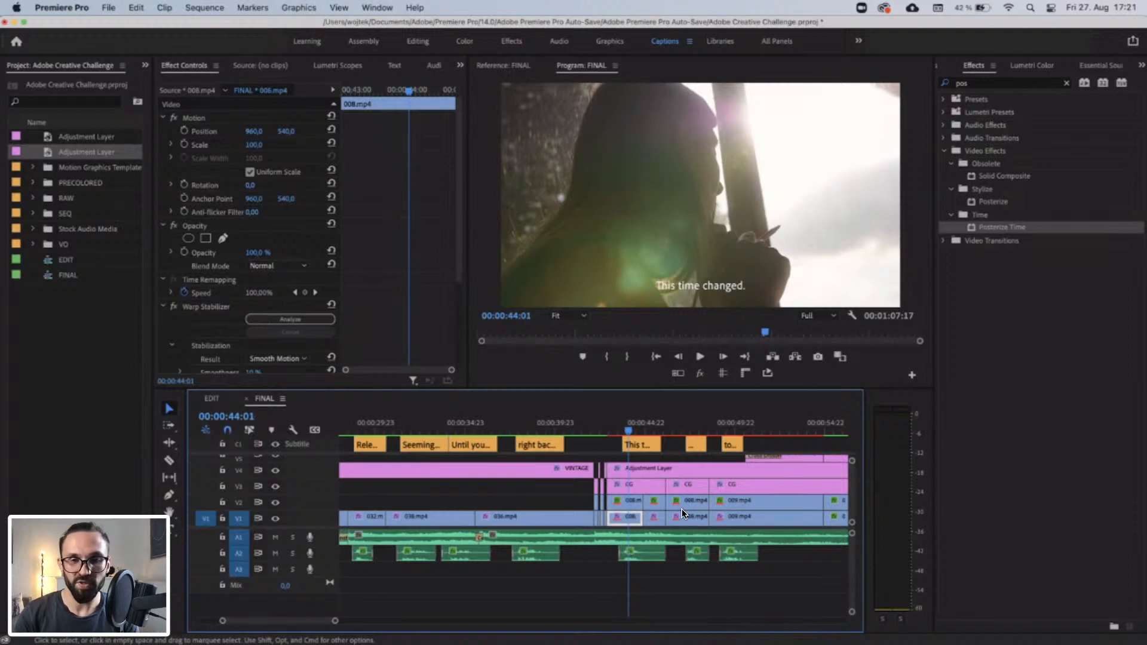
scroll(682, 512, down, 4)
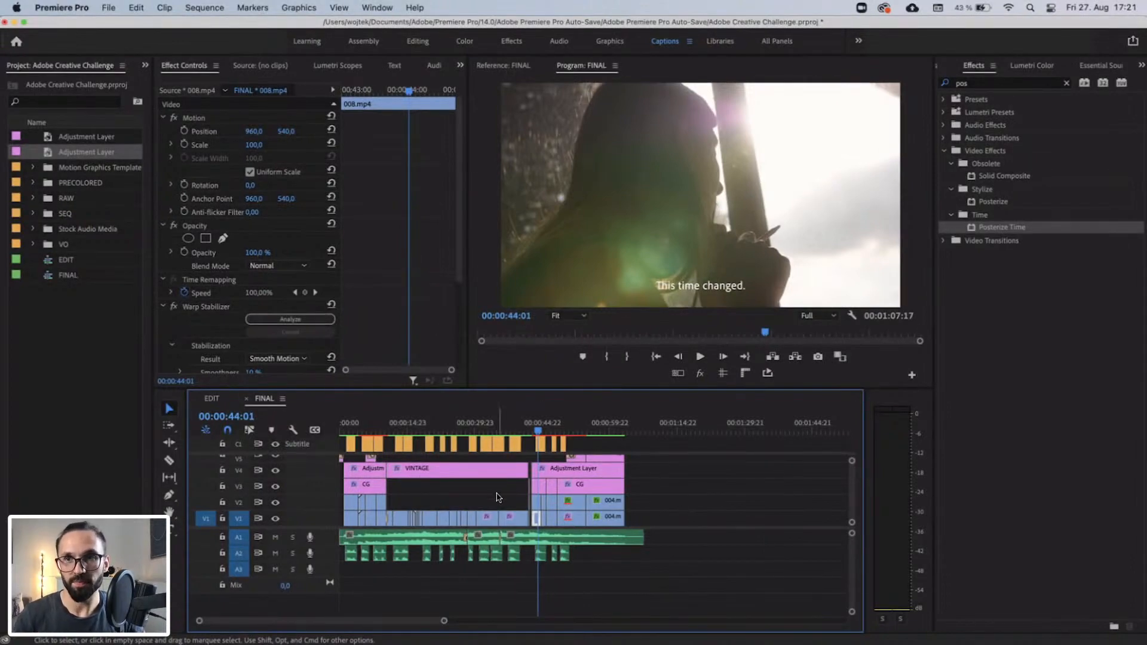
scroll(496, 498, up, 1)
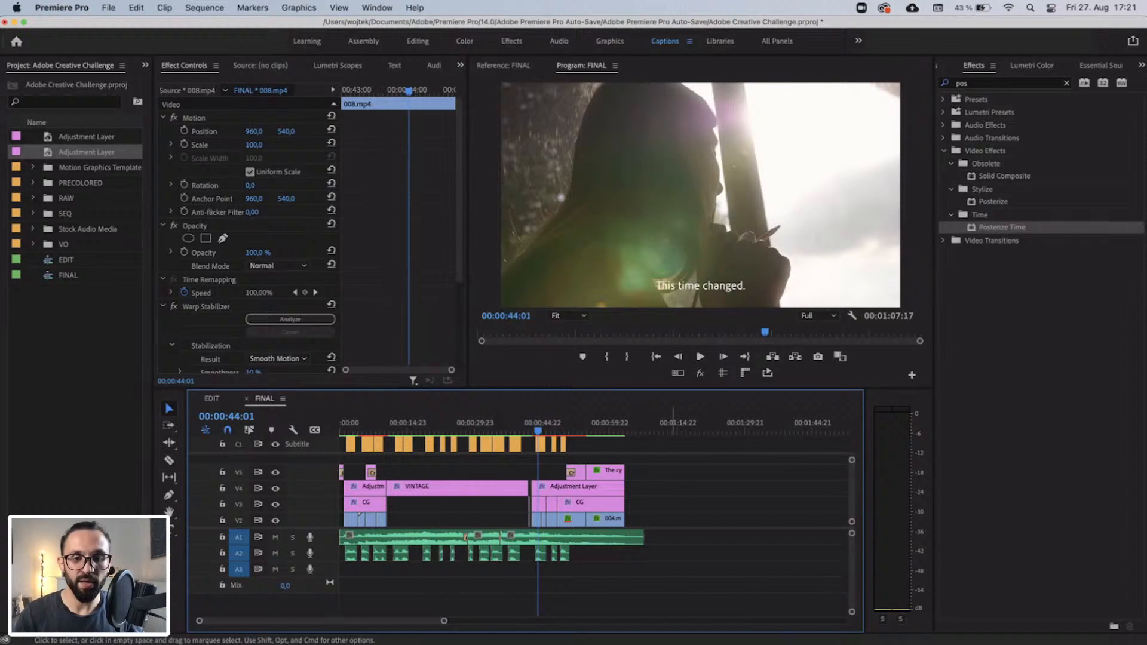
Switch to Discord and look through the challenge channel's posts for the edit submitted for feedback before titles and grading.
click(662, 644)
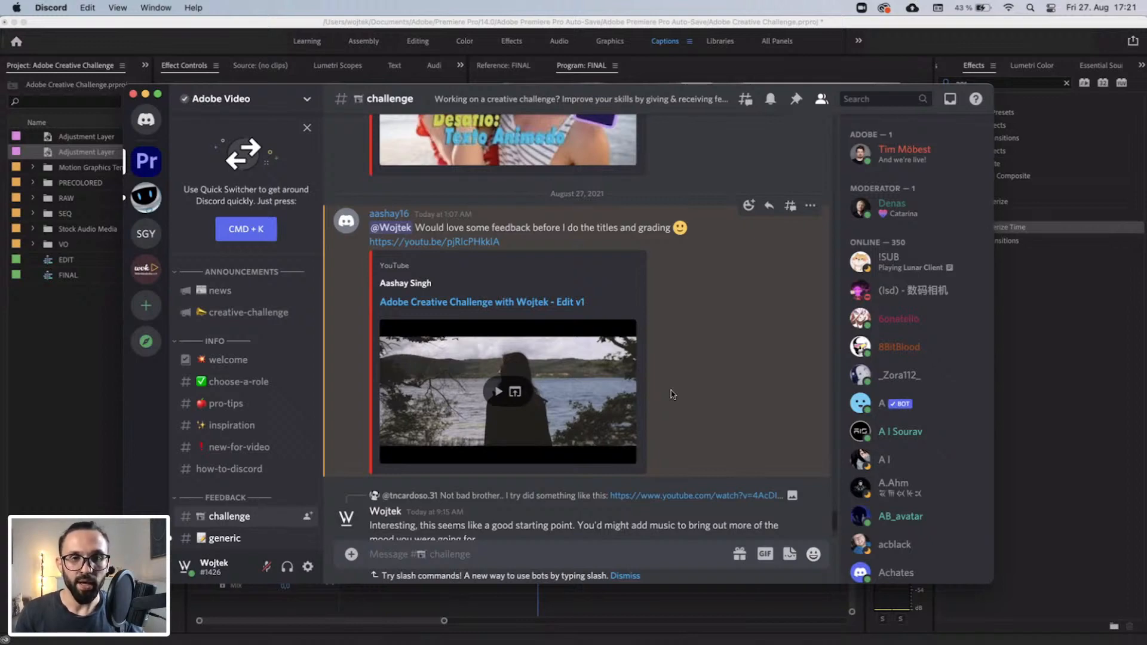
scroll(672, 394, up, 15)
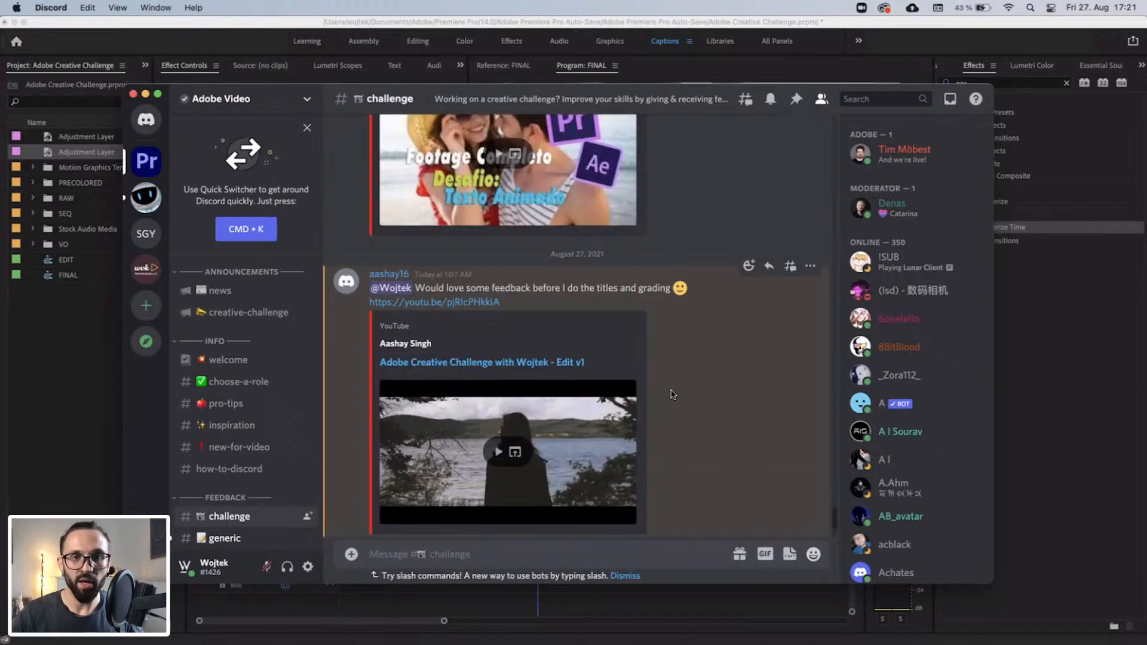
scroll(672, 395, up, 3)
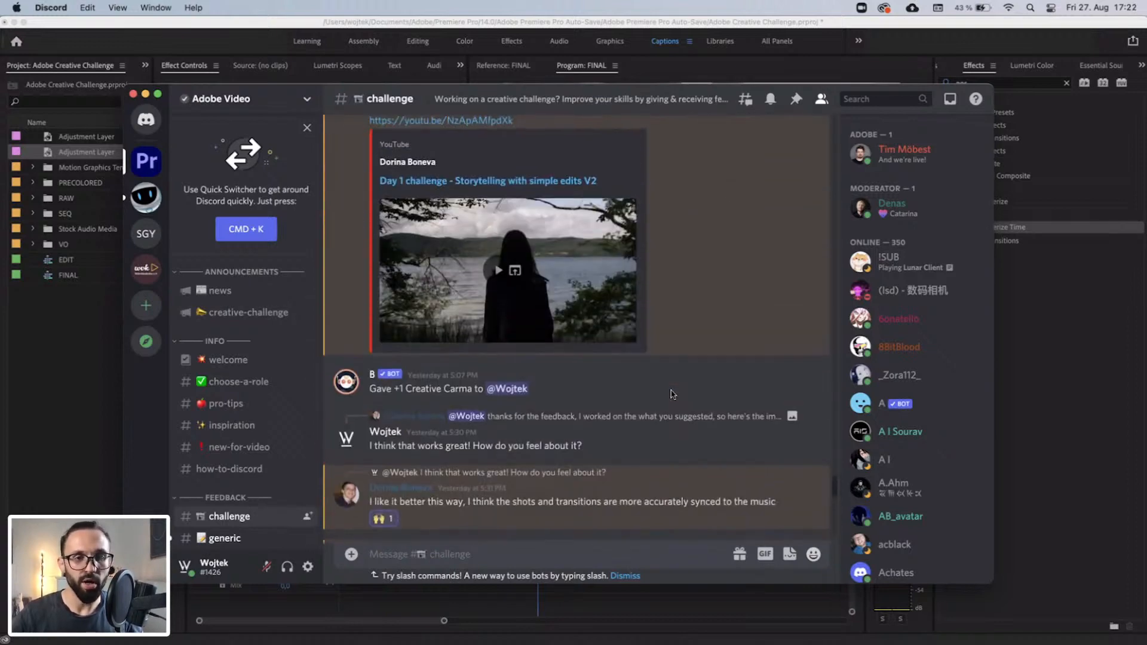
scroll(672, 394, down, 12)
scroll(672, 394, down, 1)
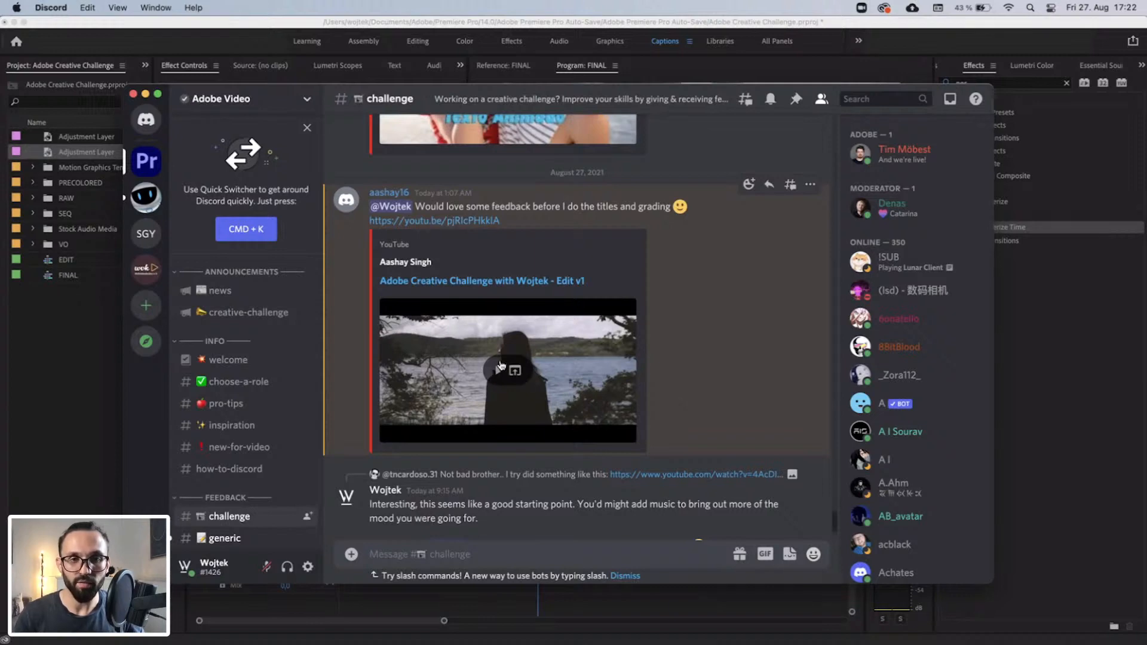
Open the submitted Adobe Creative Challenge "Edit v1" video in full screen and dismiss the suggested videos.
click(498, 372)
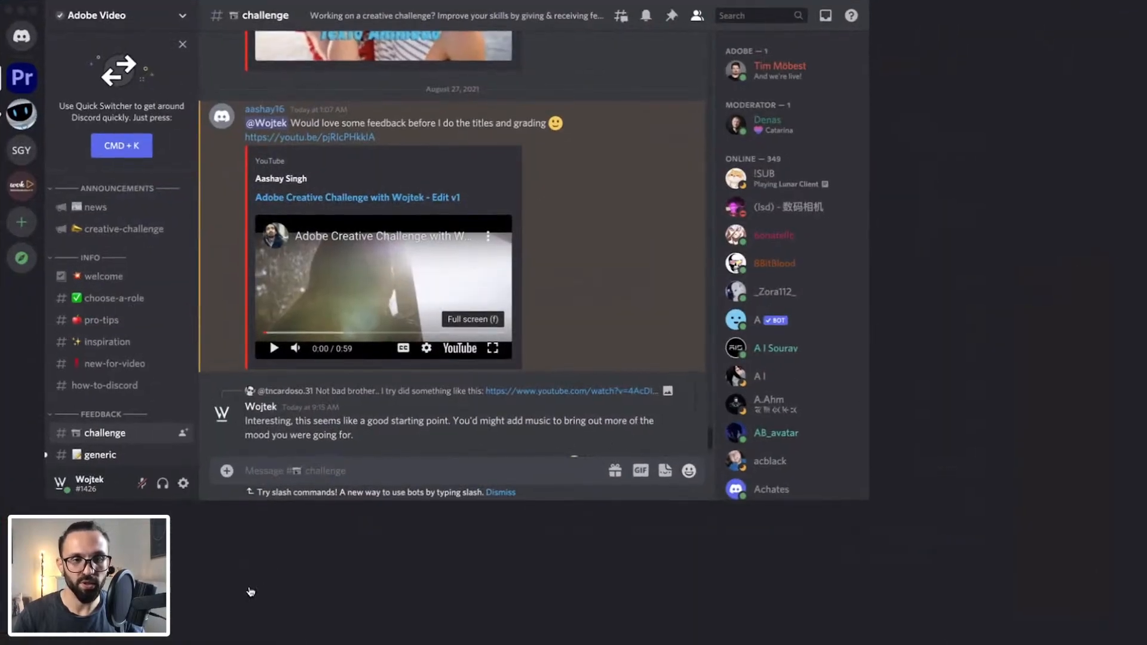
click(496, 328)
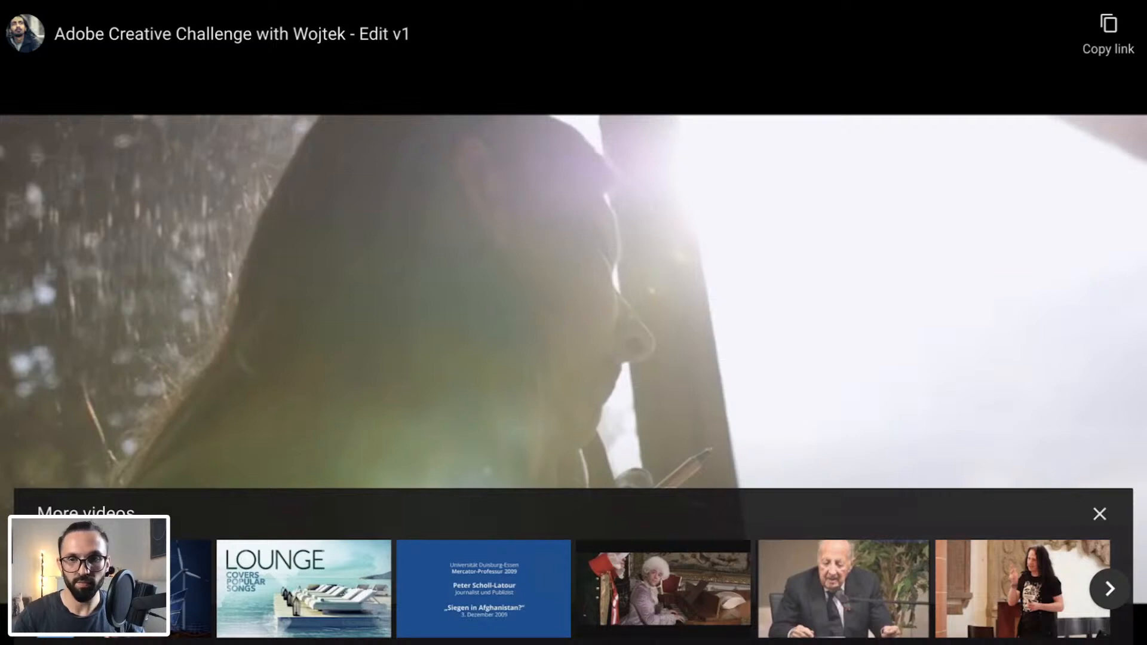
click(1099, 513)
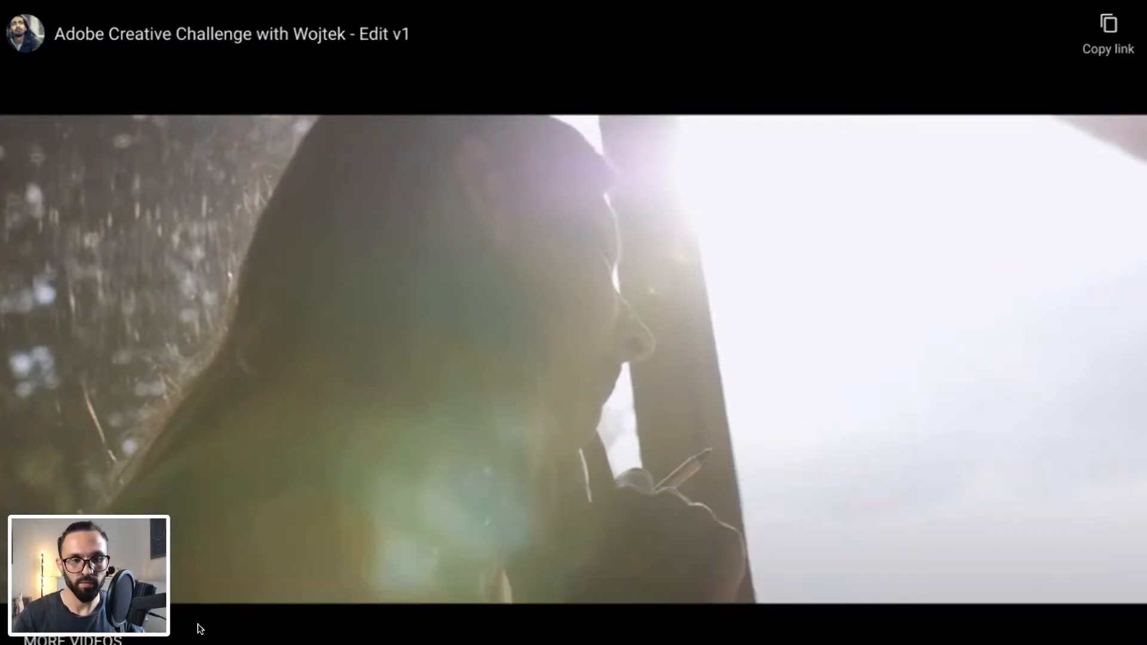